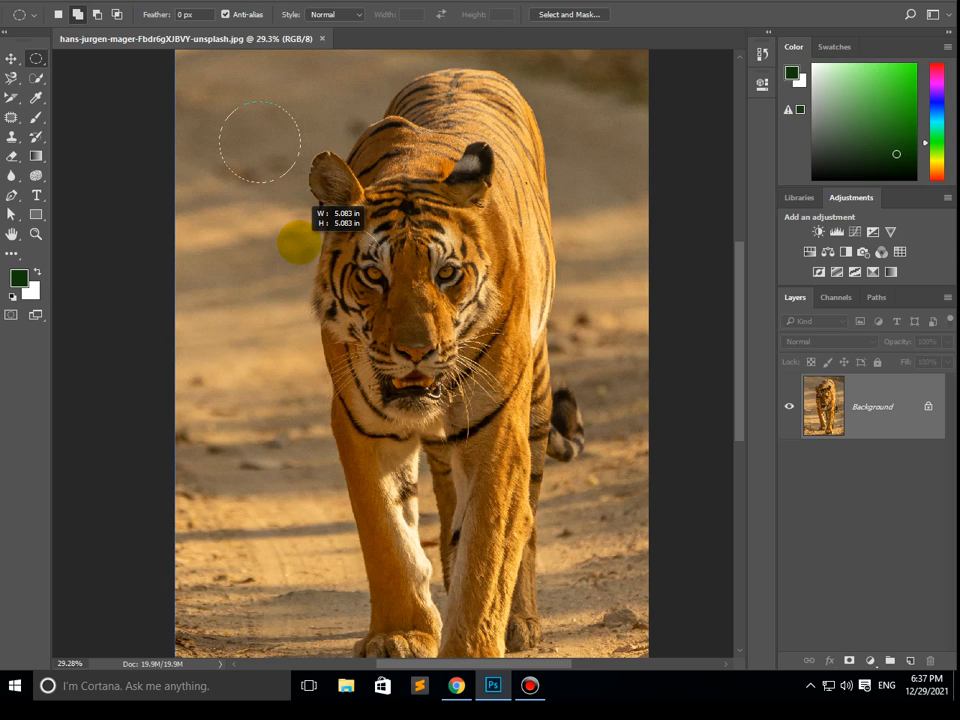
- Make a circular selection about 5.08 in wide beside the tiger's ear, fill it with green on a new layer, and deselect
left_click_drag(299, 241, 299, 241)
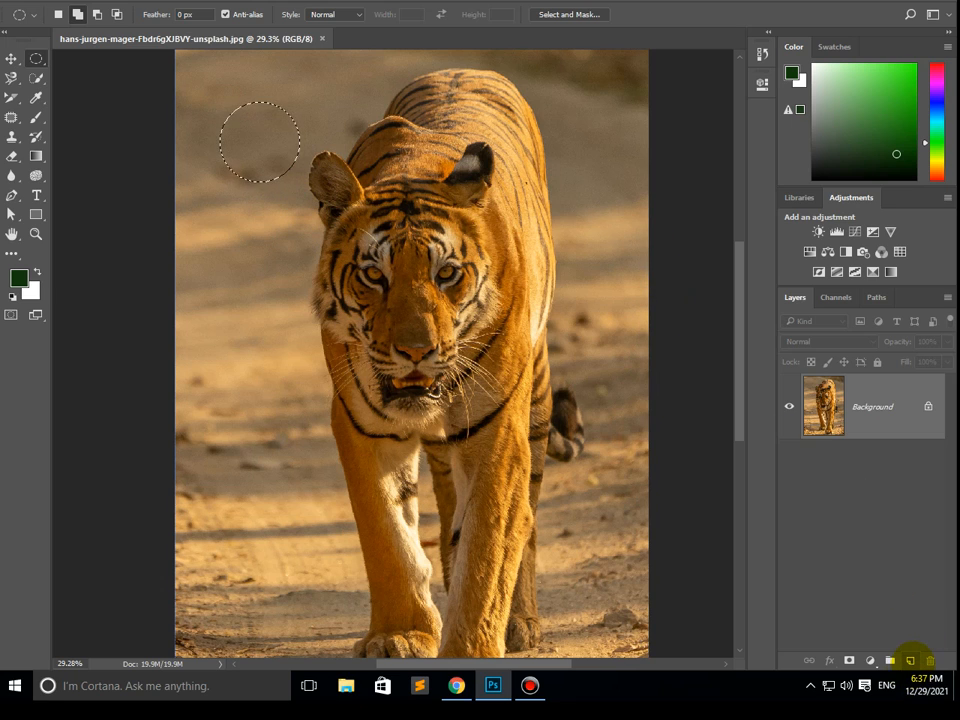
left_click(910, 660)
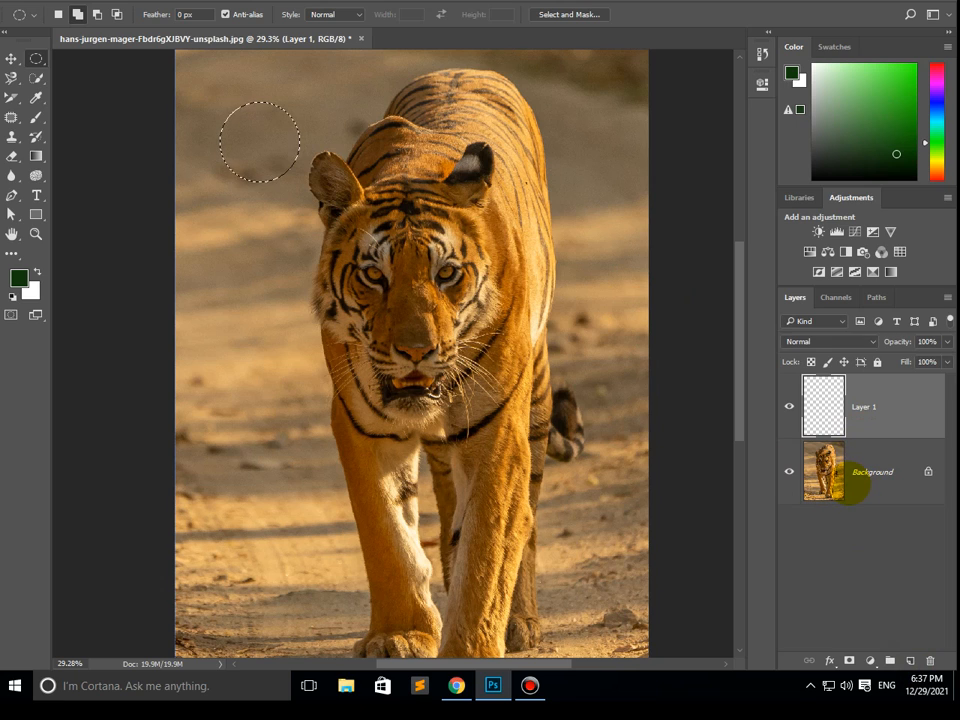
left_click(899, 84)
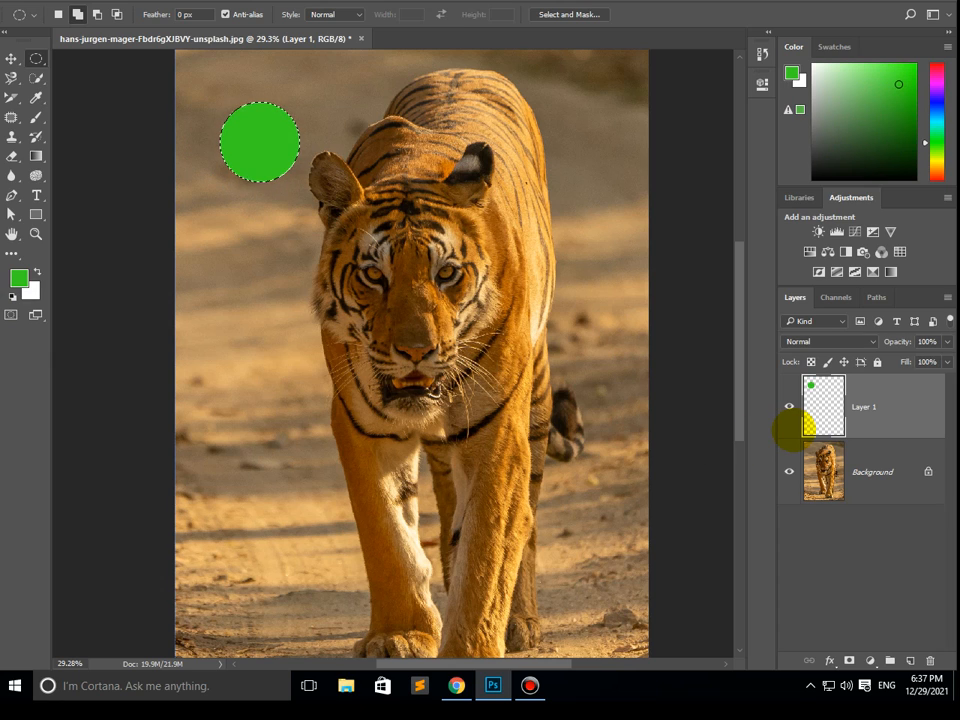
left_click(160, 0)
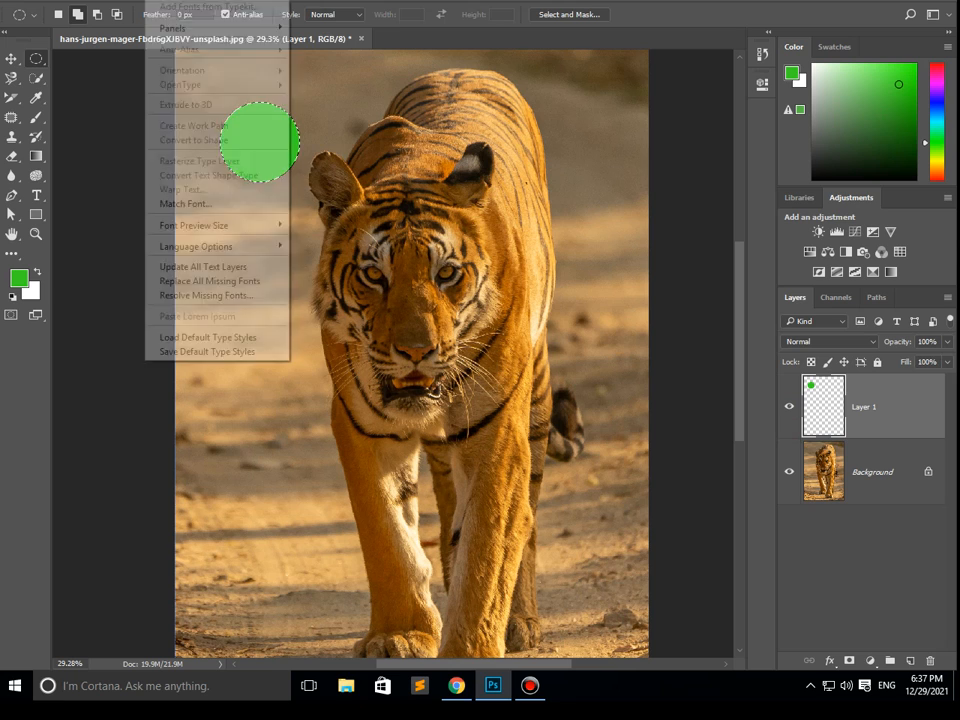
mouse_move(192, 0)
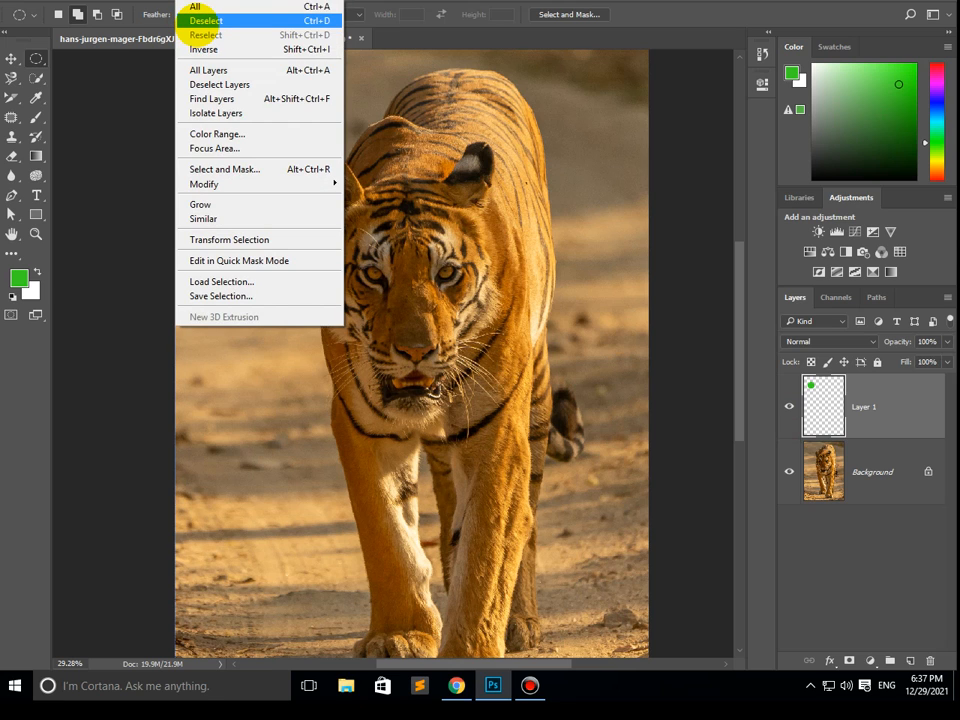
left_click(200, 21)
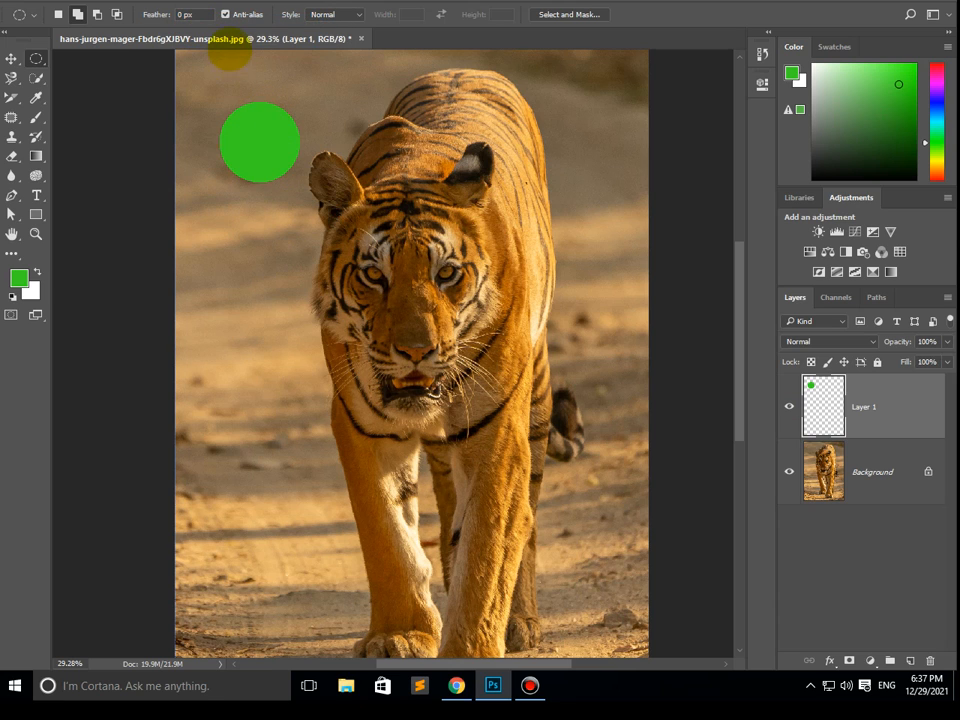
- Float the tiger document in its own window and open the photo 9999.jpg, keeping the window clear of the tools
left_click_drag(229, 40, 200, 185)
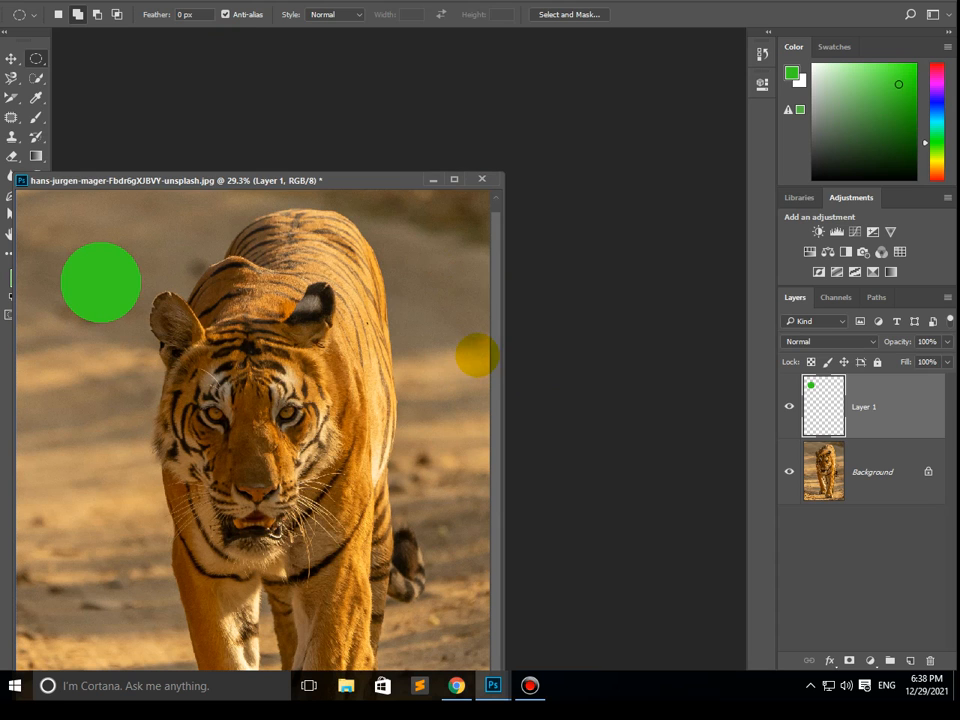
key("ctrl+o")
double_click(340, 190)
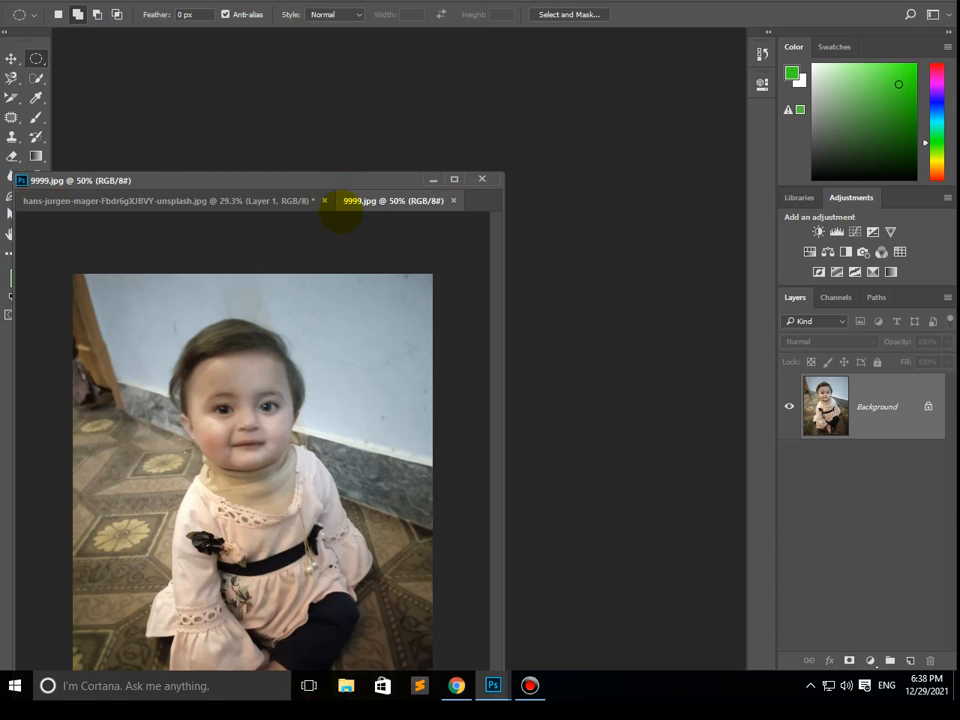
left_click_drag(343, 188, 403, 161)
- Copy the child's photo from 9999.jpg into the tiger document with the Move tool and place it partly over the green circle
left_click(11, 58)
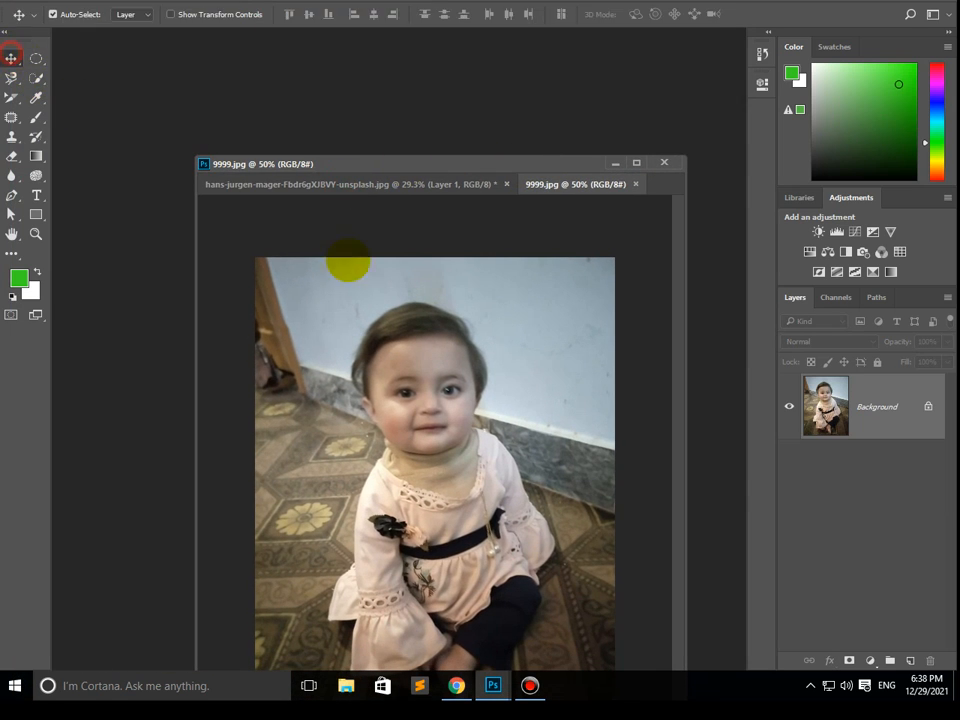
left_click_drag(403, 317, 325, 488)
mouse_move(318, 418)
left_mouse_down()
mouse_move(307, 367)
mouse_move(324, 407)
left_mouse_up()
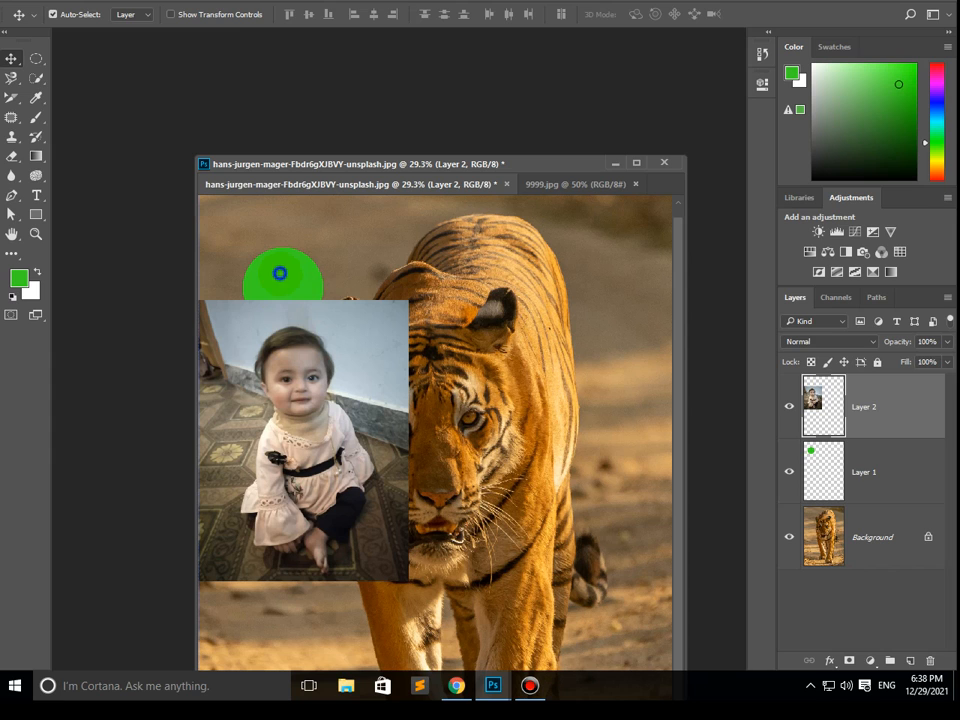
right_click(280, 273)
left_click(317, 281)
left_click_drag(322, 390, 397, 329)
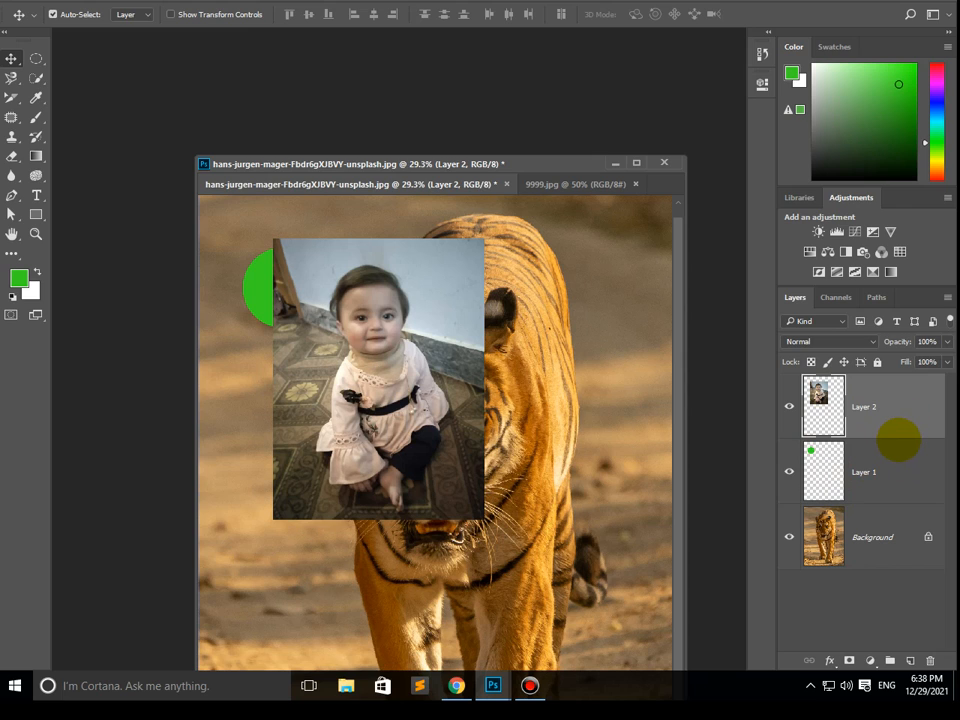
- Try clipping the child's photo to the green circle, undo the clipping, and move the photo over the tiger's head
left_click(898, 439, "alt")
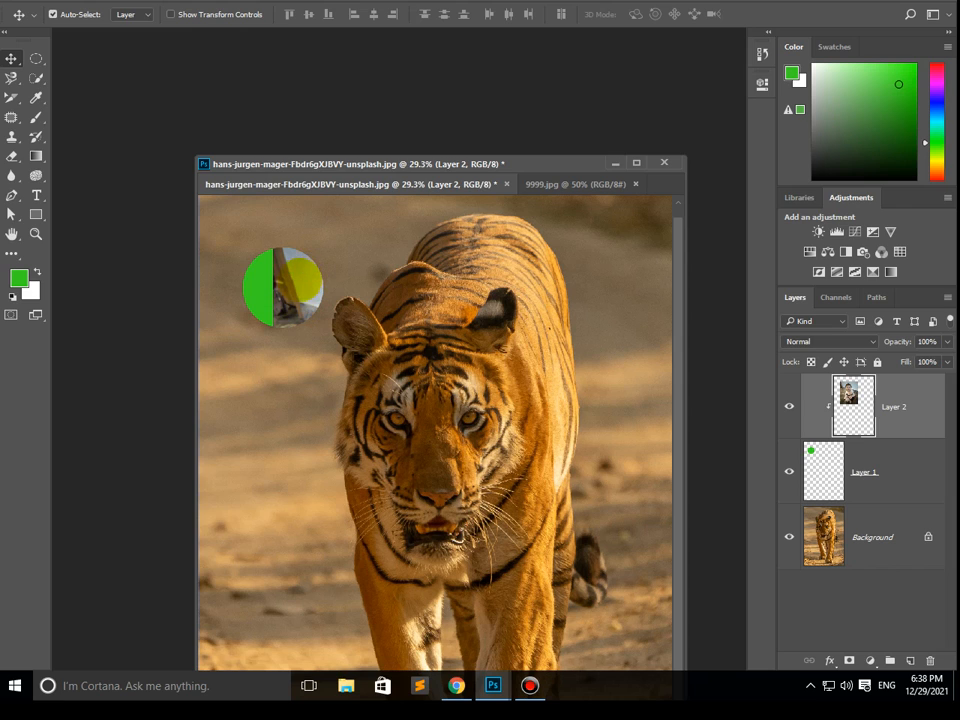
left_click_drag(228, 208, 232, 257)
key("ctrl+alt+z")
key("ctrl+alt+z")
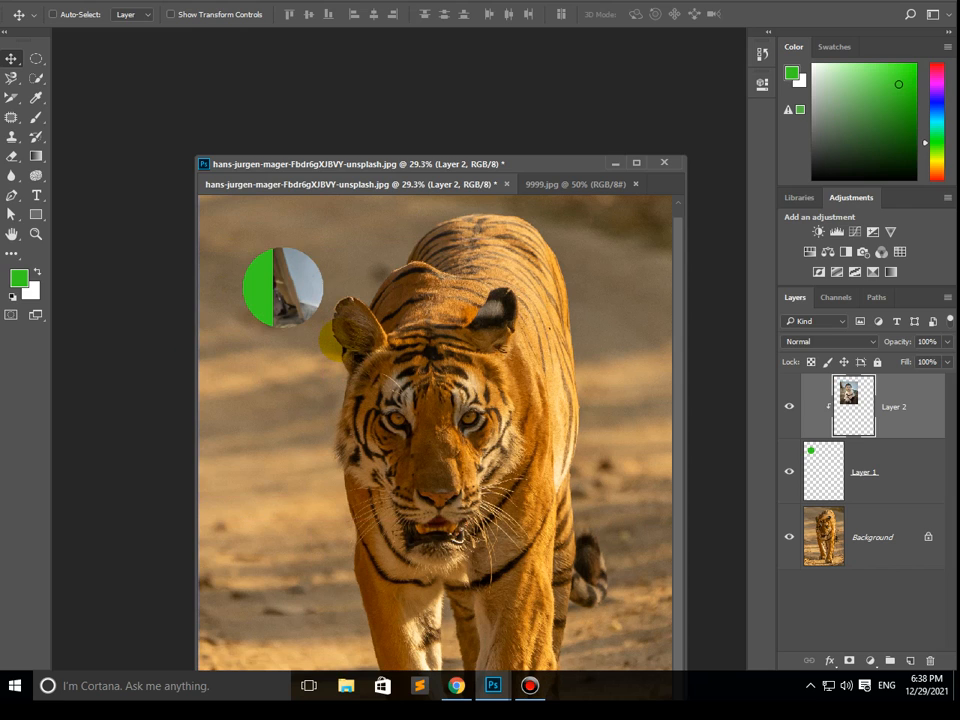
left_click_drag(337, 266, 402, 283)
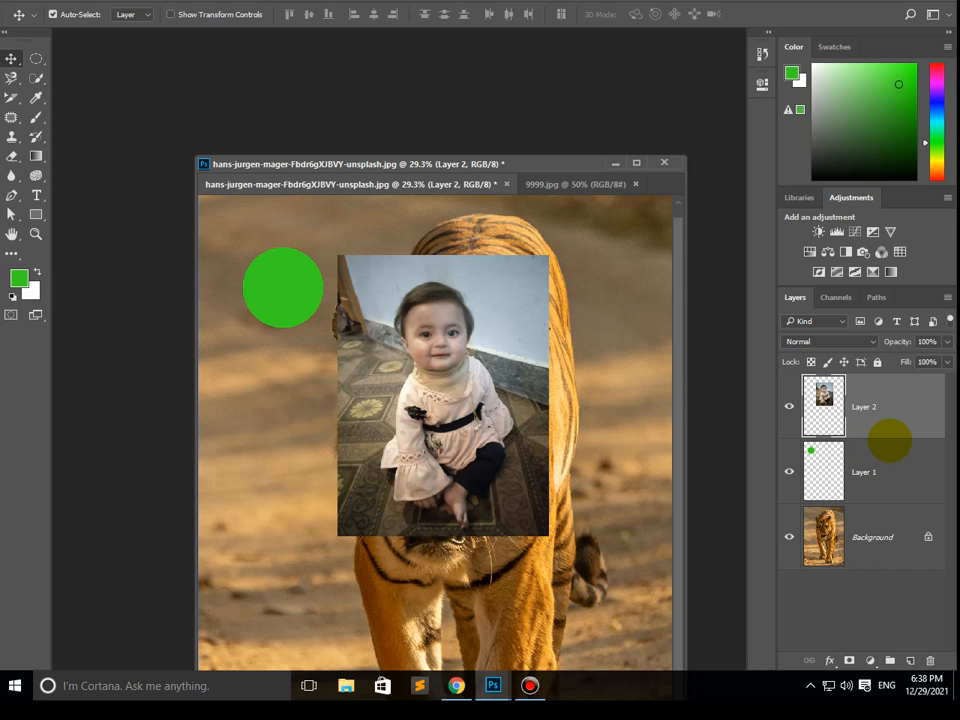
- Clip the child's photo to the green circle's layer again, select both layers, and release the clipping mask
left_click(889, 438, "alt")
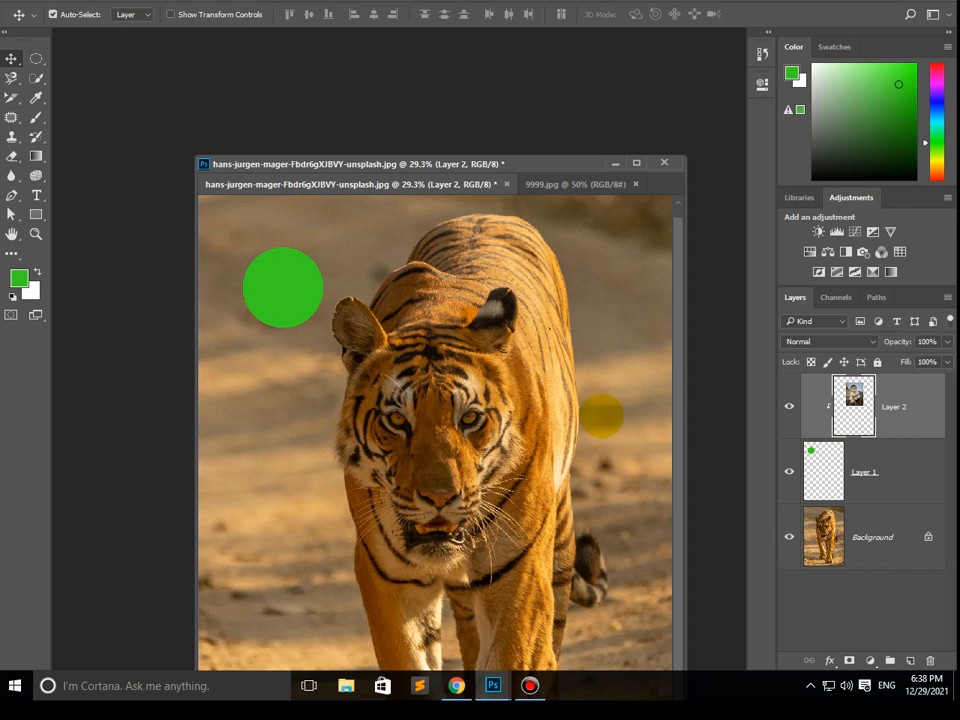
left_click(293, 297, "shift")
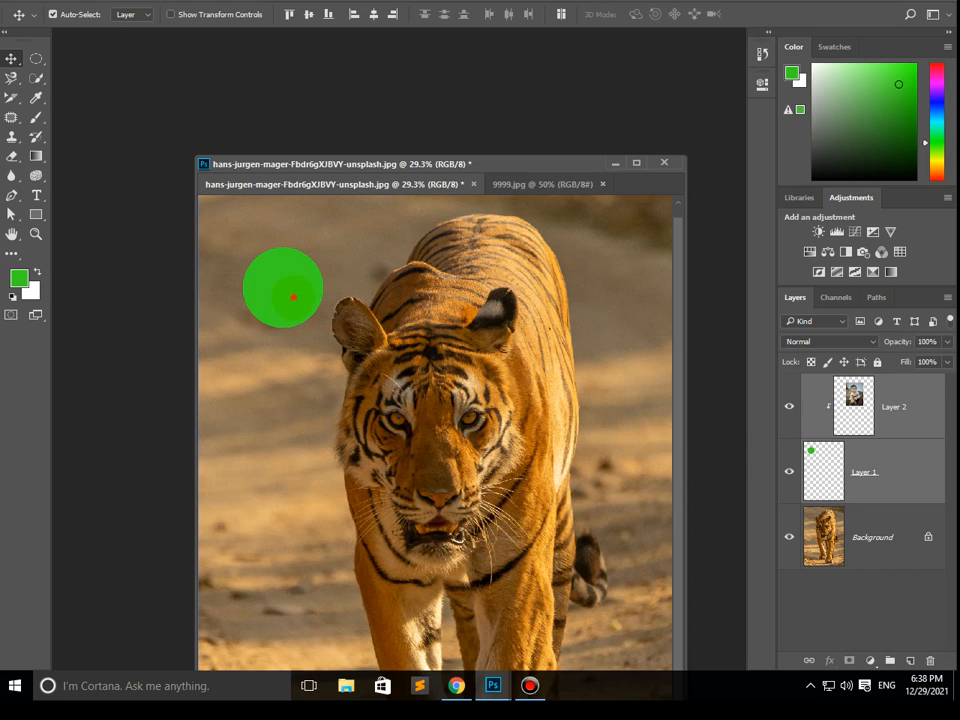
mouse_move(293, 297)
left_mouse_down()
mouse_move(239, 278)
mouse_move(316, 304)
mouse_move(297, 297)
mouse_move(310, 295)
left_mouse_up()
key("ctrl+alt+g")
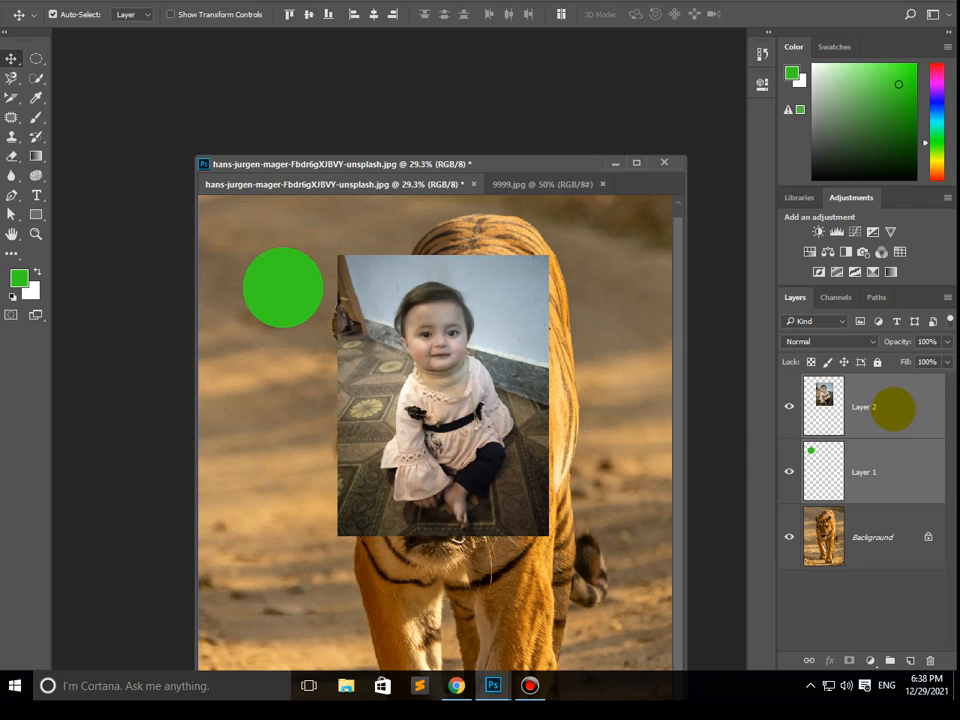
- Select only the child's photo layer and create a clipping mask on the green circle's layer
left_click(878, 410)
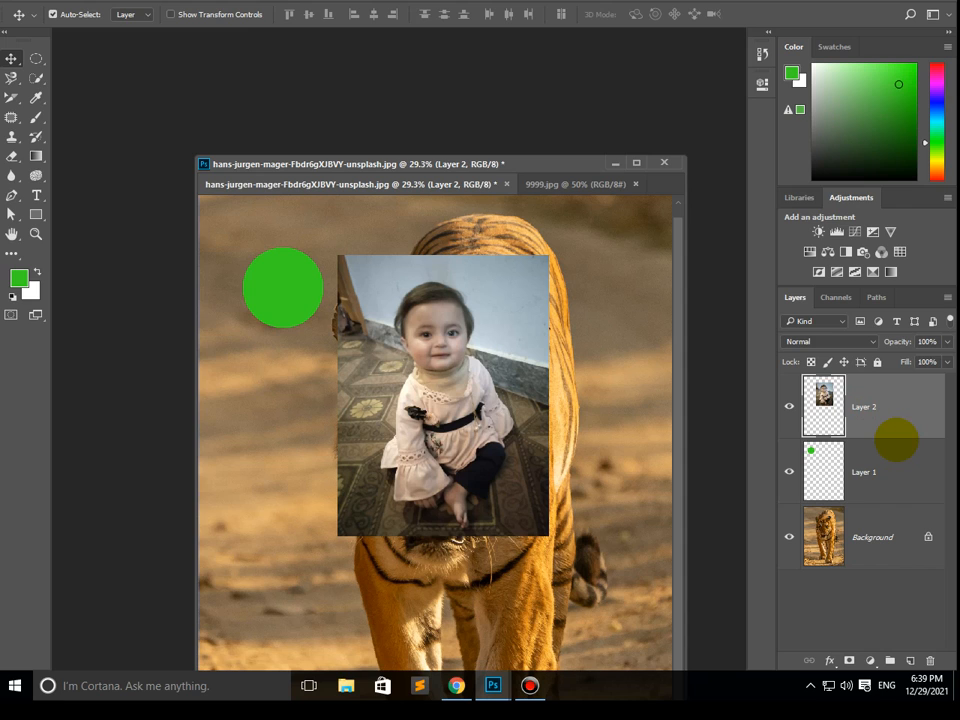
key("ctrl+alt+g")
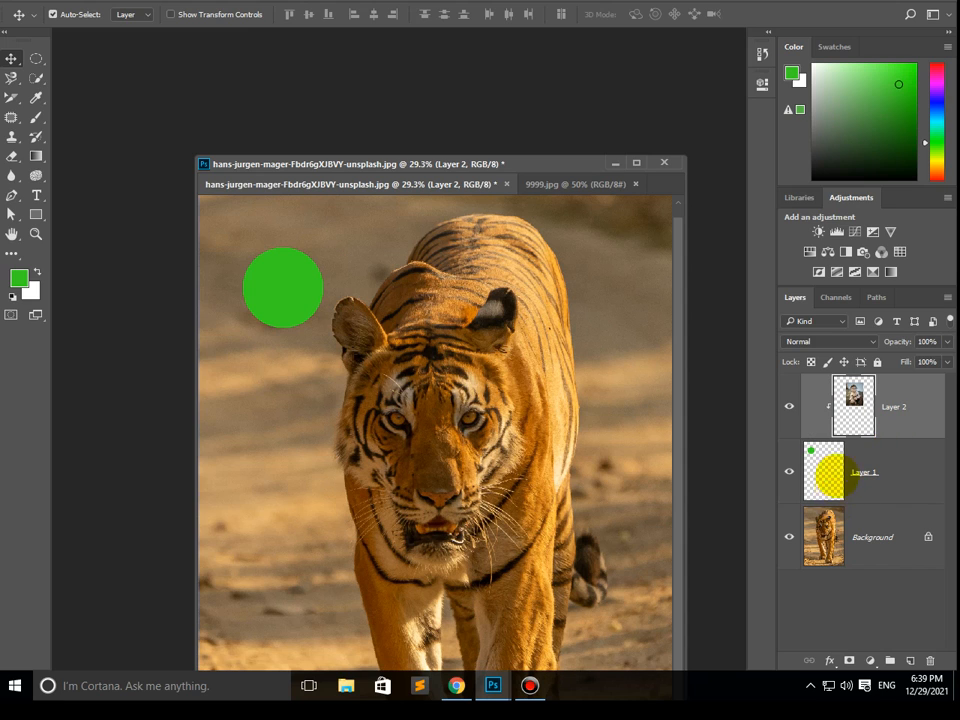
left_click_drag(850, 401, 831, 403)
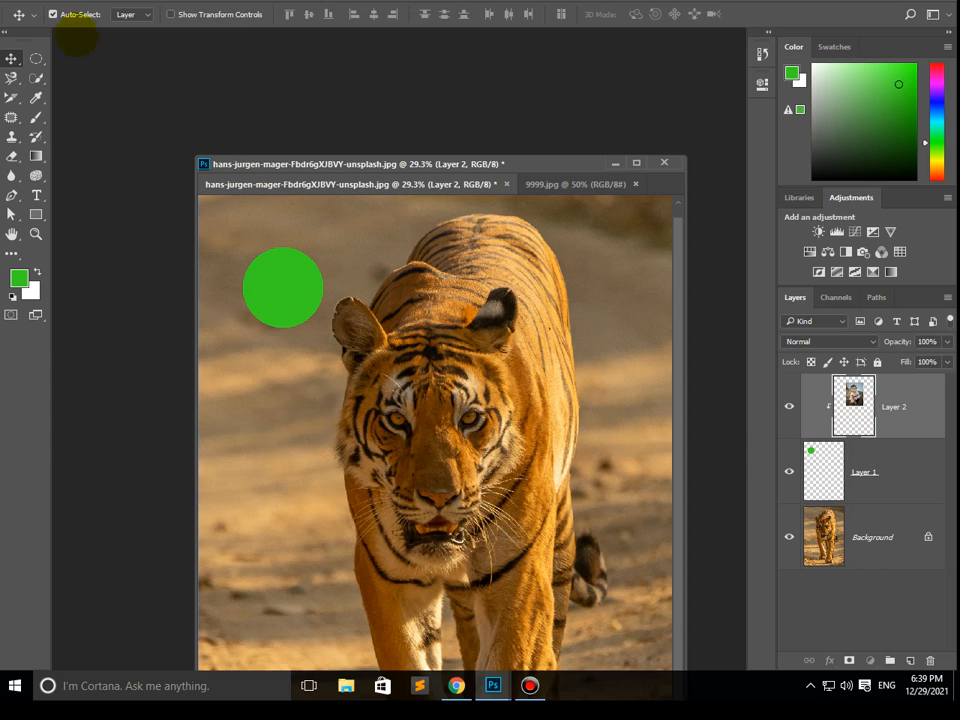
- Free Transform the clipped photo, scaling it to about 44% and positioning it so the child fills the circle
left_click(55, 8)
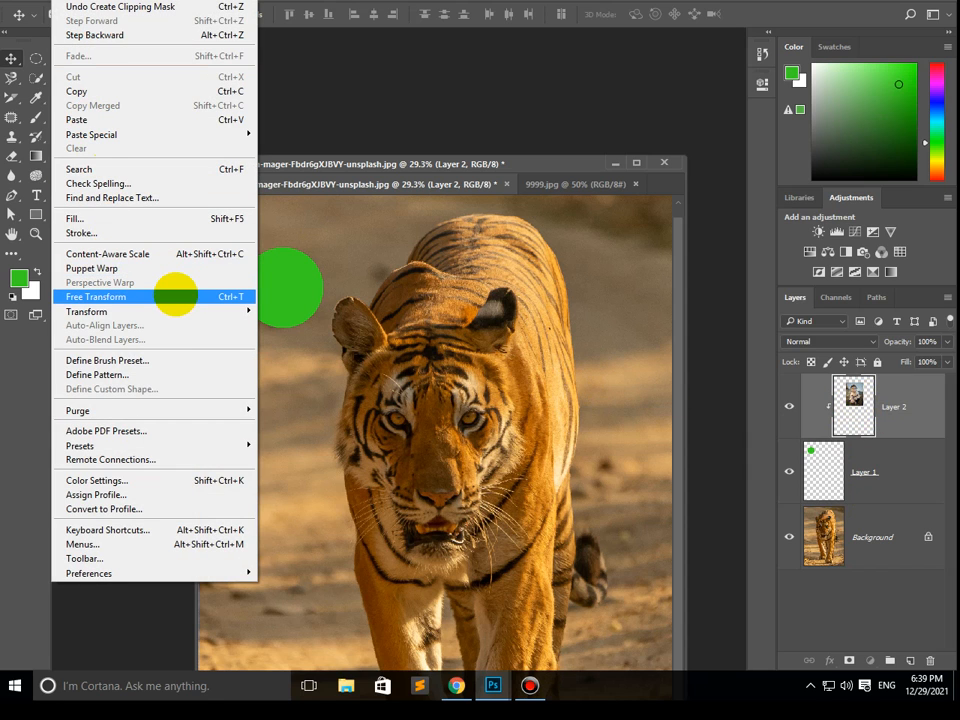
left_click(175, 295)
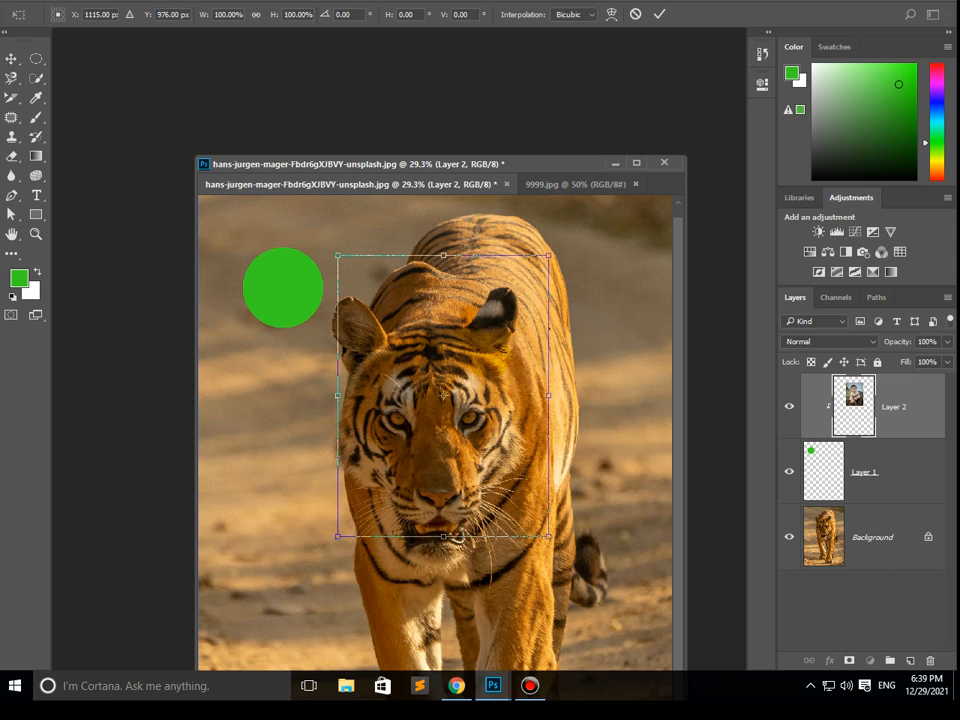
left_click_drag(490, 354, 331, 317)
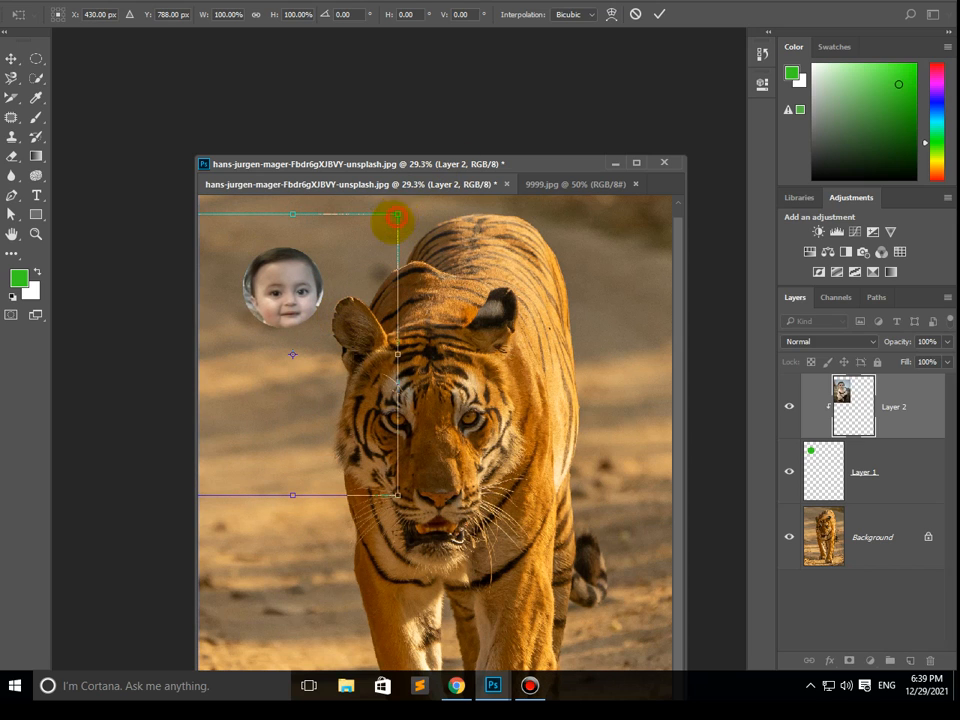
left_click_drag(397, 215, 332, 225)
left_click_drag(300, 279, 312, 293)
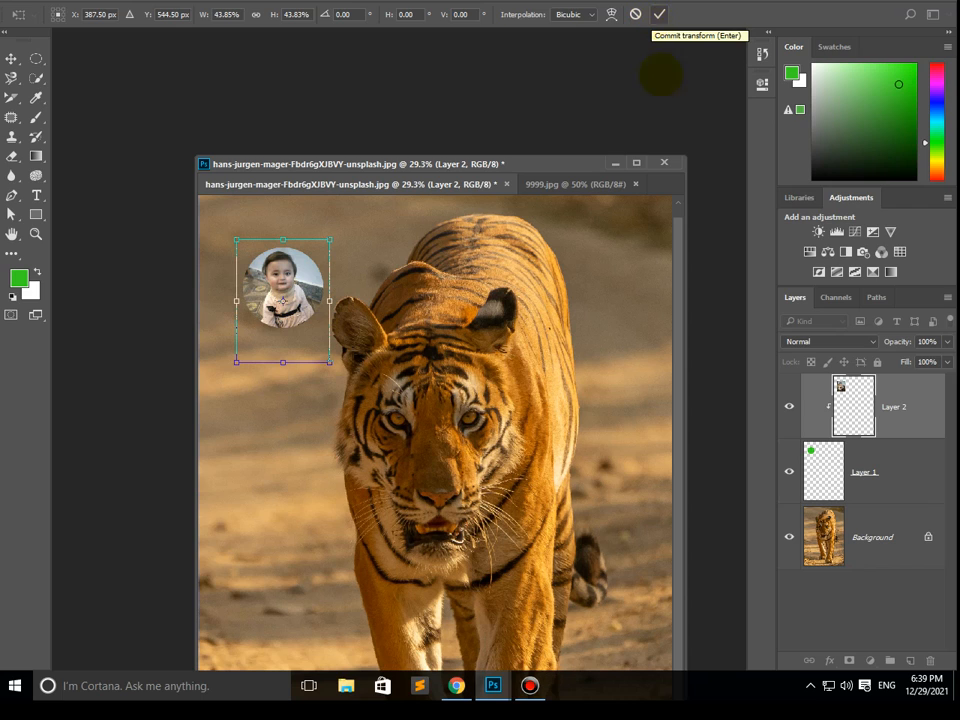
key("Return")
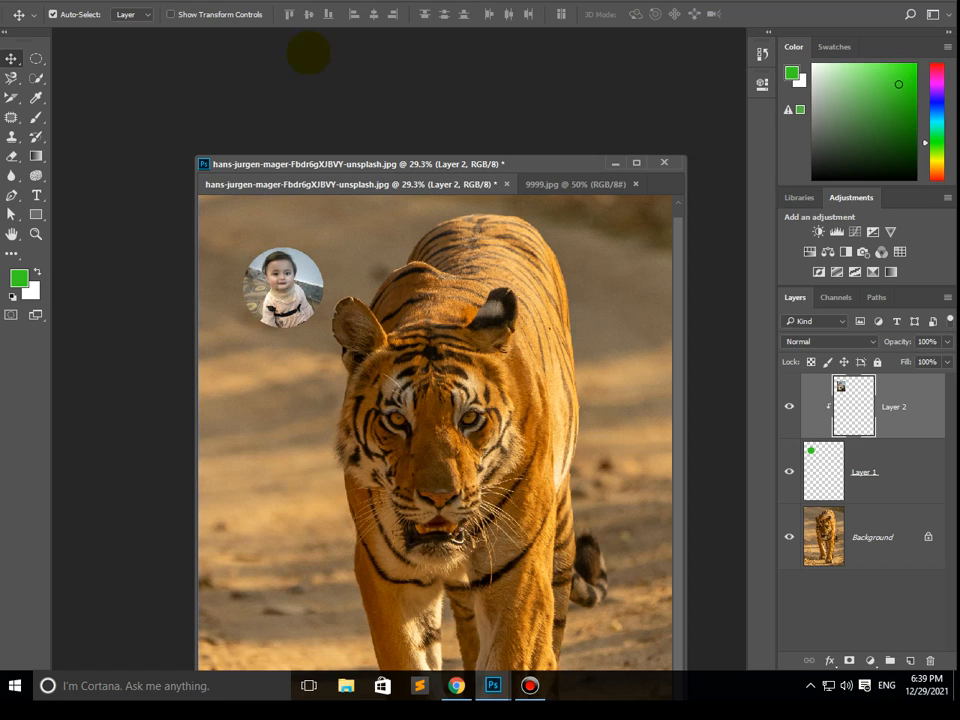
- Dock the document window again and add the text "Tiger" in Arial at 388 pt across the tiger's chest
left_click_drag(443, 168, 396, 38)
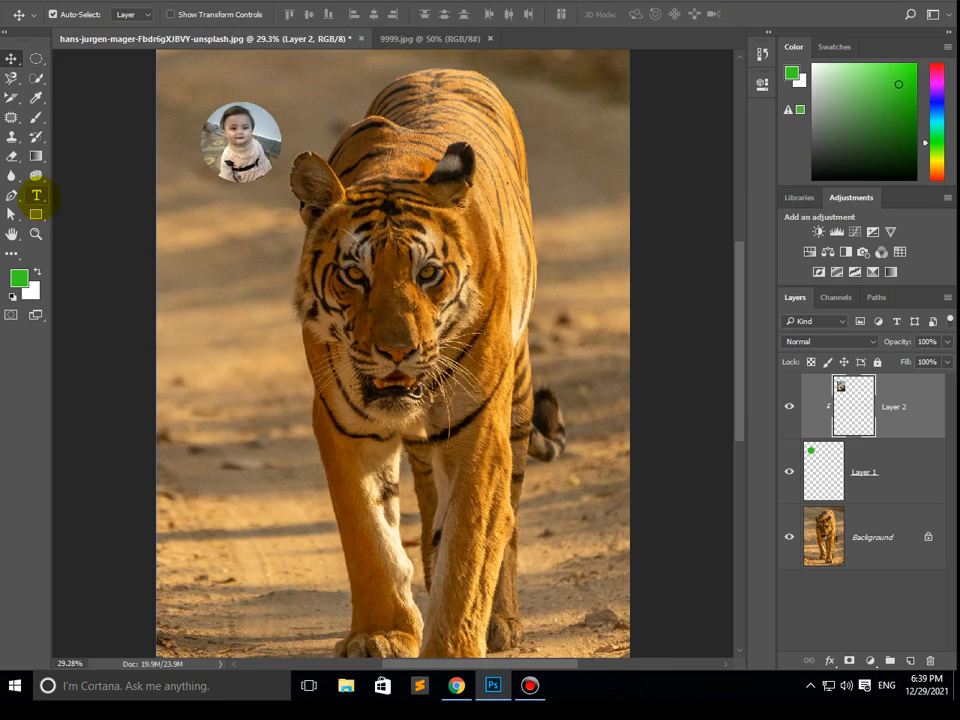
left_click_drag(36, 194, 100, 195)
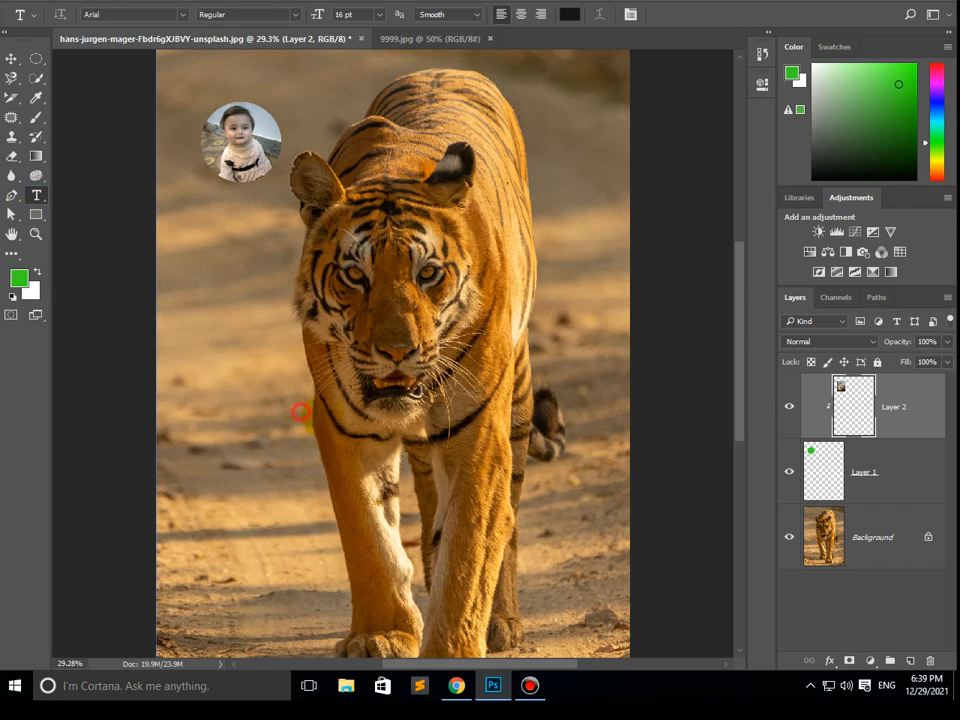
left_click(303, 428)
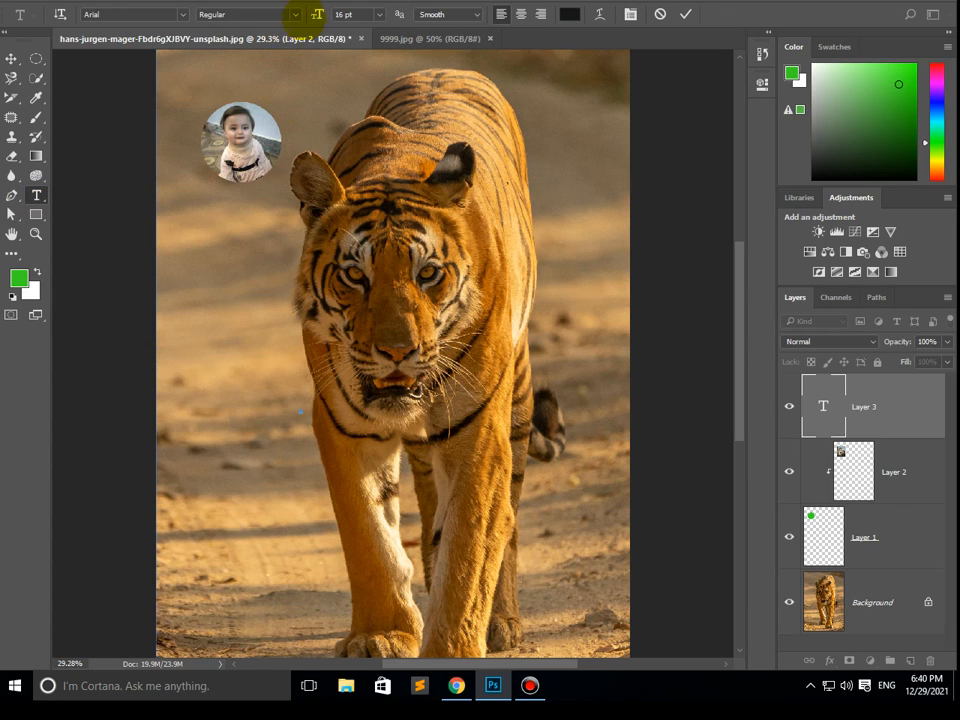
left_click_drag(316, 14, 432, 14)
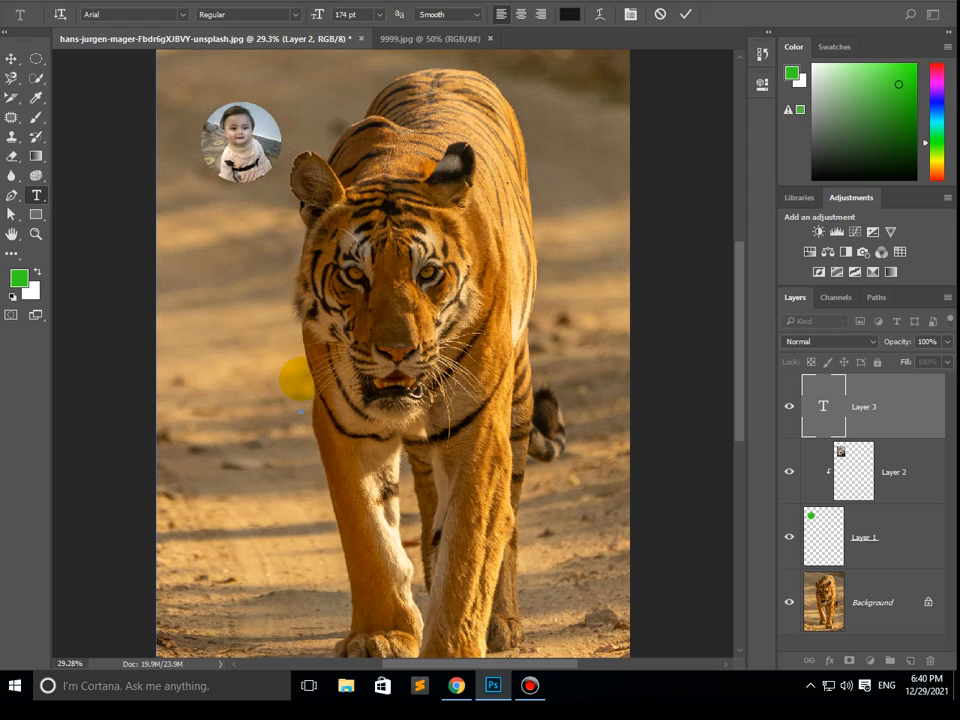
left_click_drag(313, 14, 350, 14)
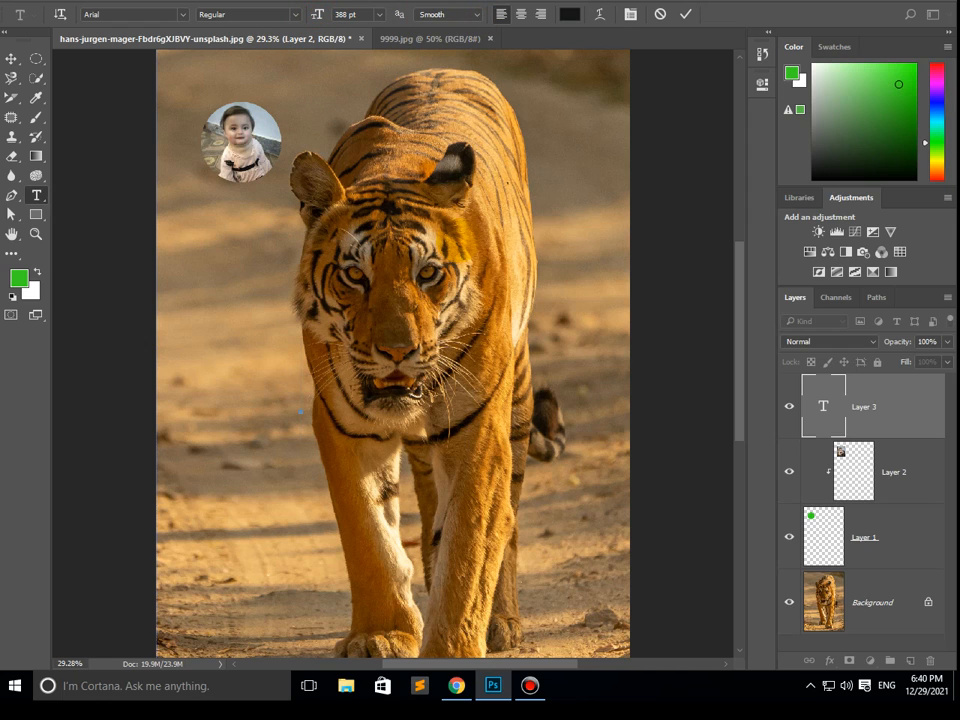
type("ti")
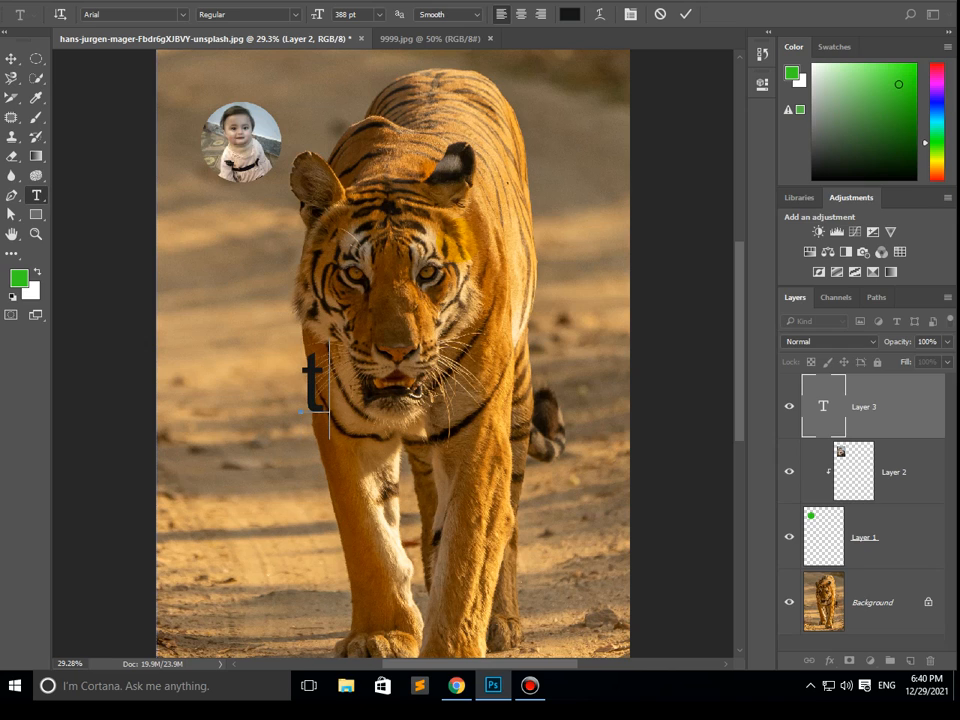
key("BackSpace")
key("BackSpace")
type("Tiger")
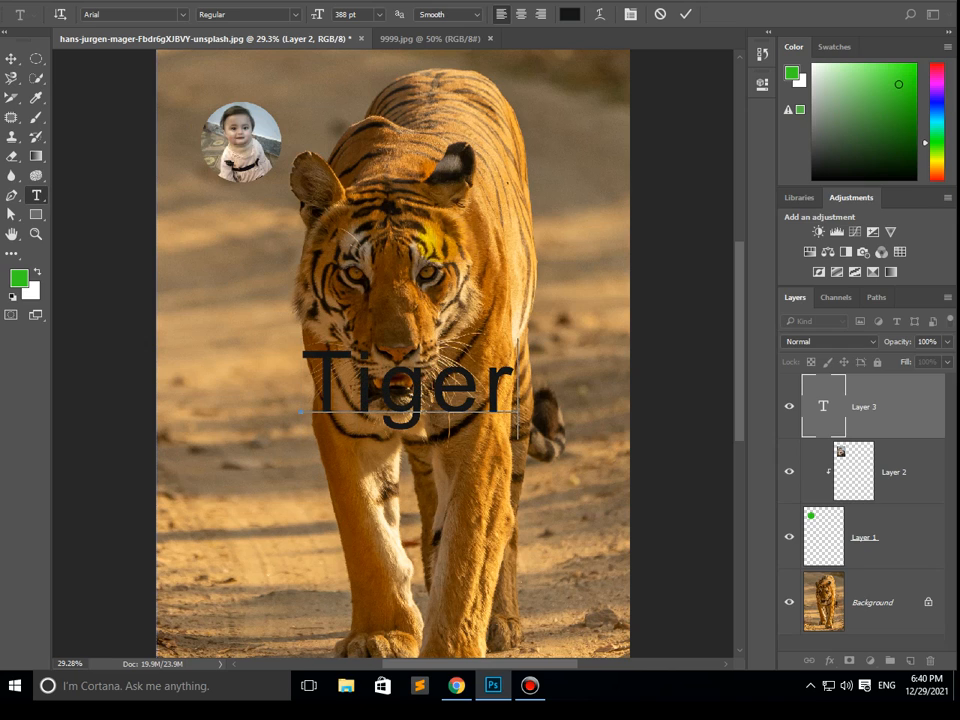
- Set the "Tiger" text's font to Bernard MT Condensed and move the text up over the tiger's muzzle
key("ctrl+a")
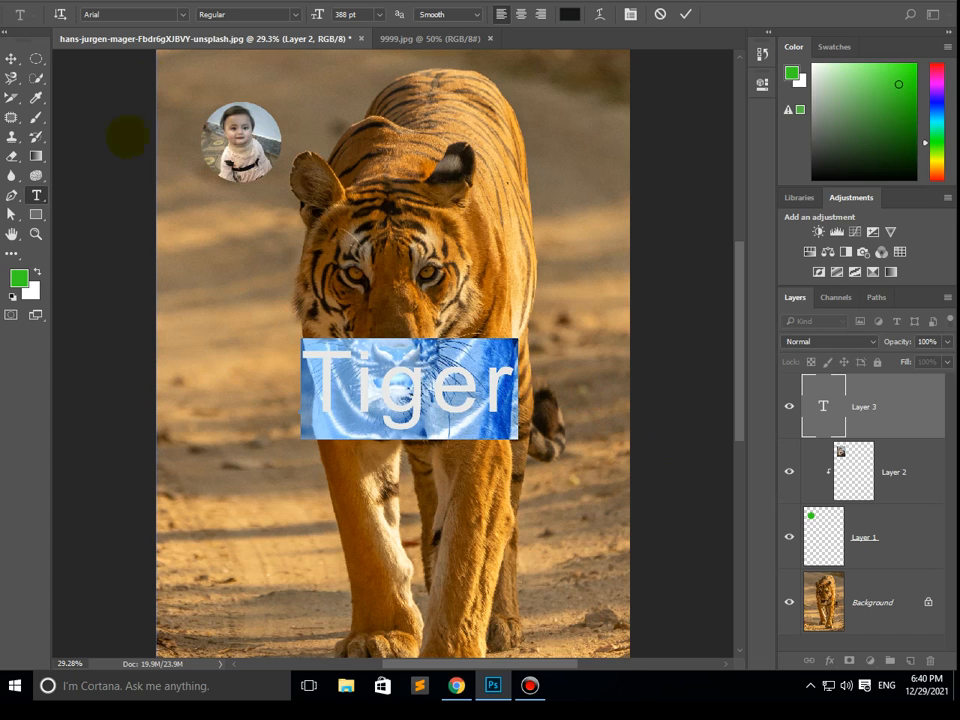
left_click(128, 13)
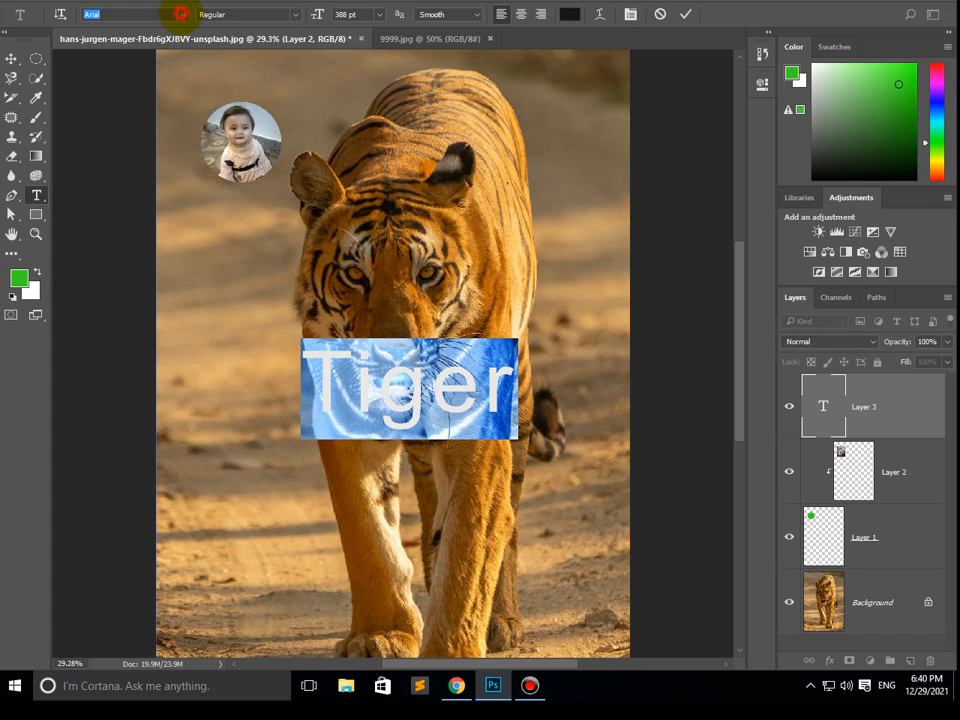
left_click(183, 15)
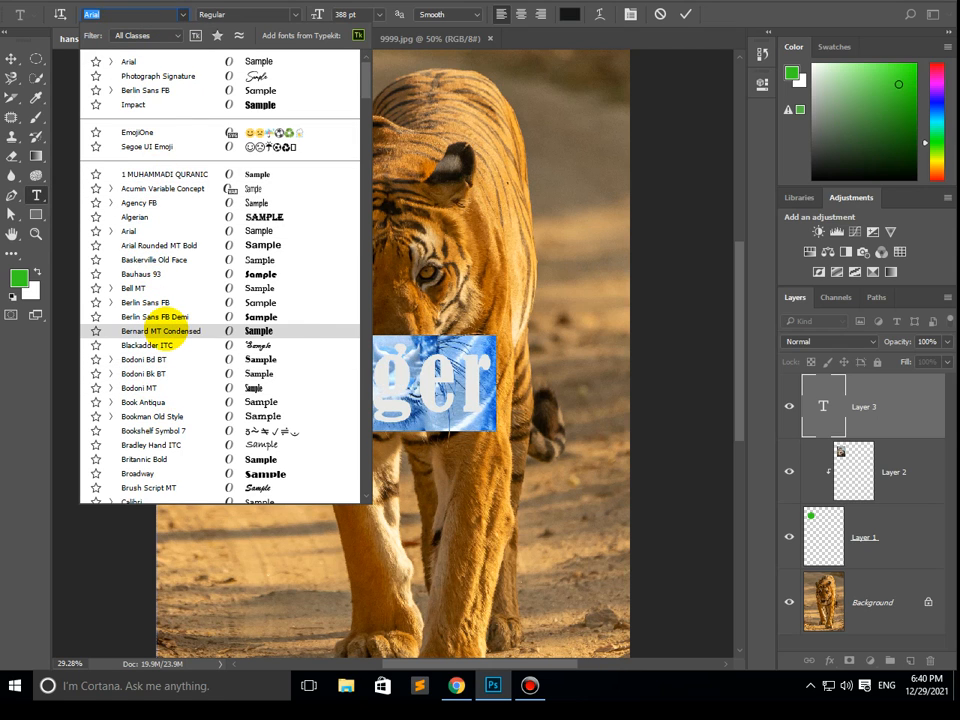
left_click(158, 330)
left_click(11, 58)
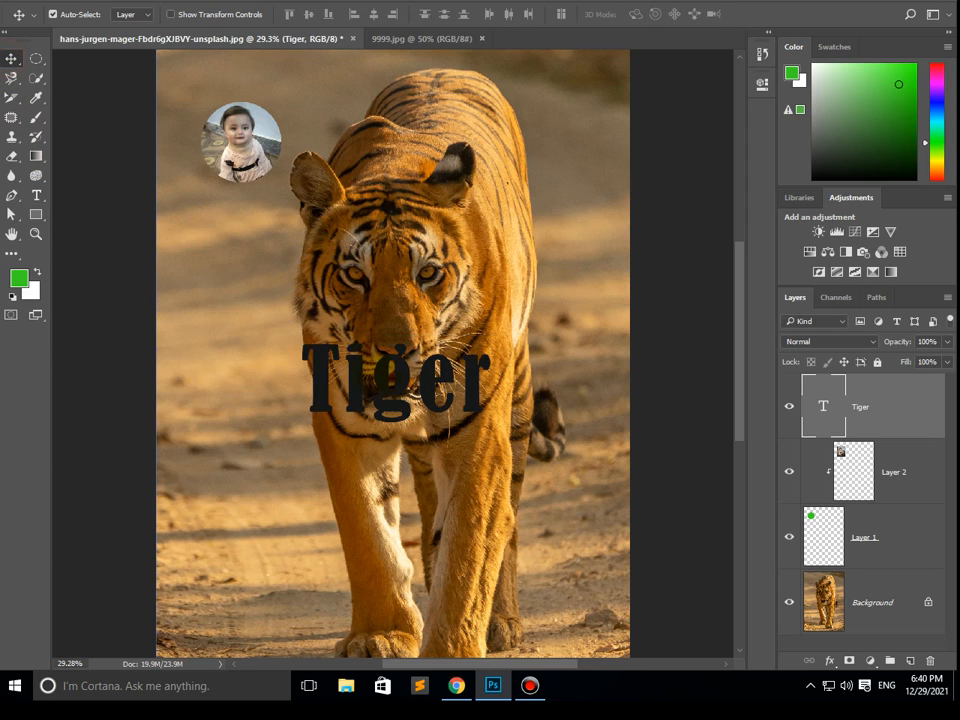
left_click_drag(410, 398, 388, 362)
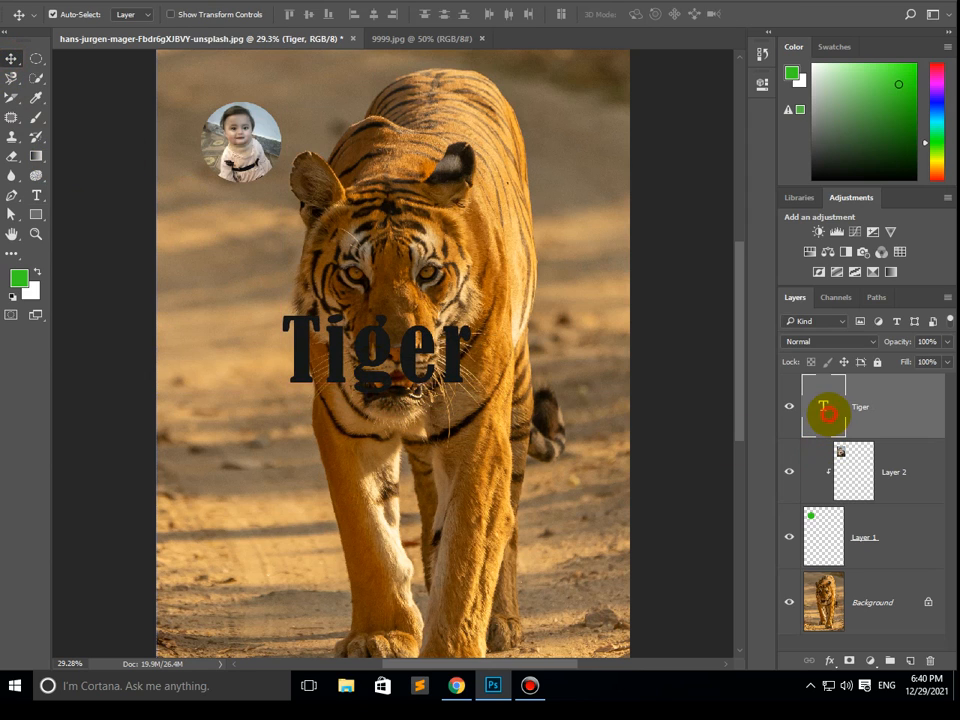
- Change the colour of the "Tiger" text to white
double_click(822, 406)
left_click(813, 66)
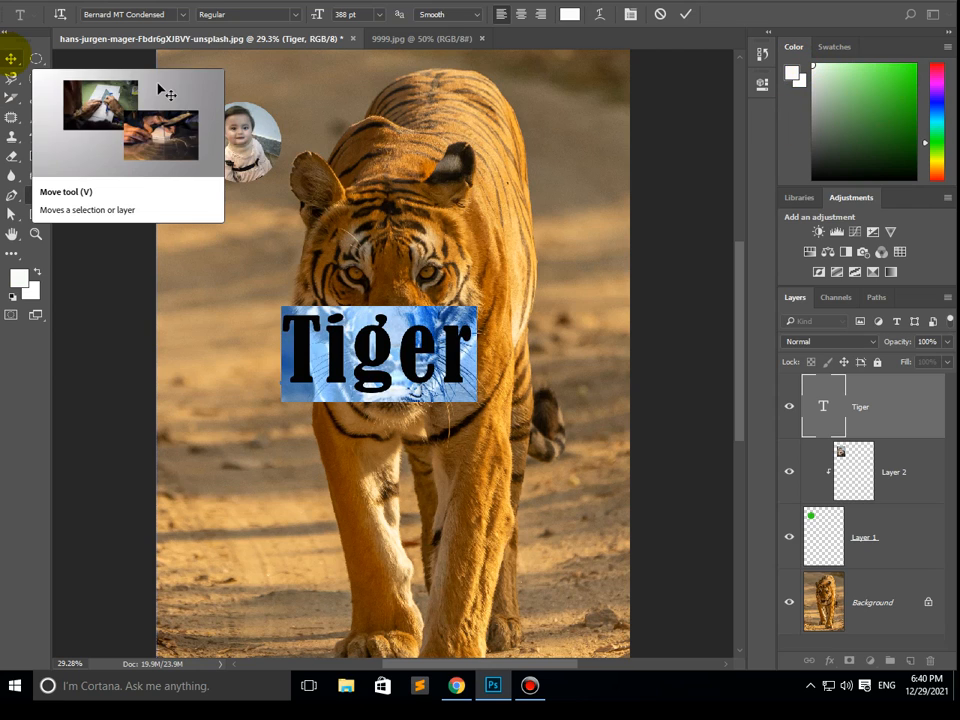
left_click(11, 58)
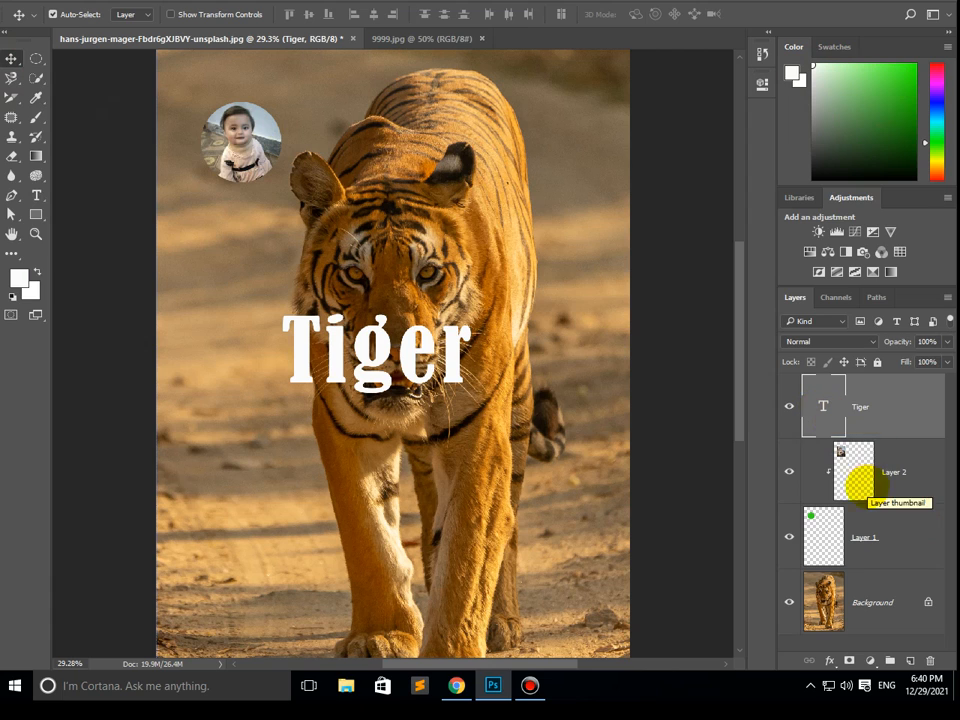
left_click(851, 461)
left_click(826, 537)
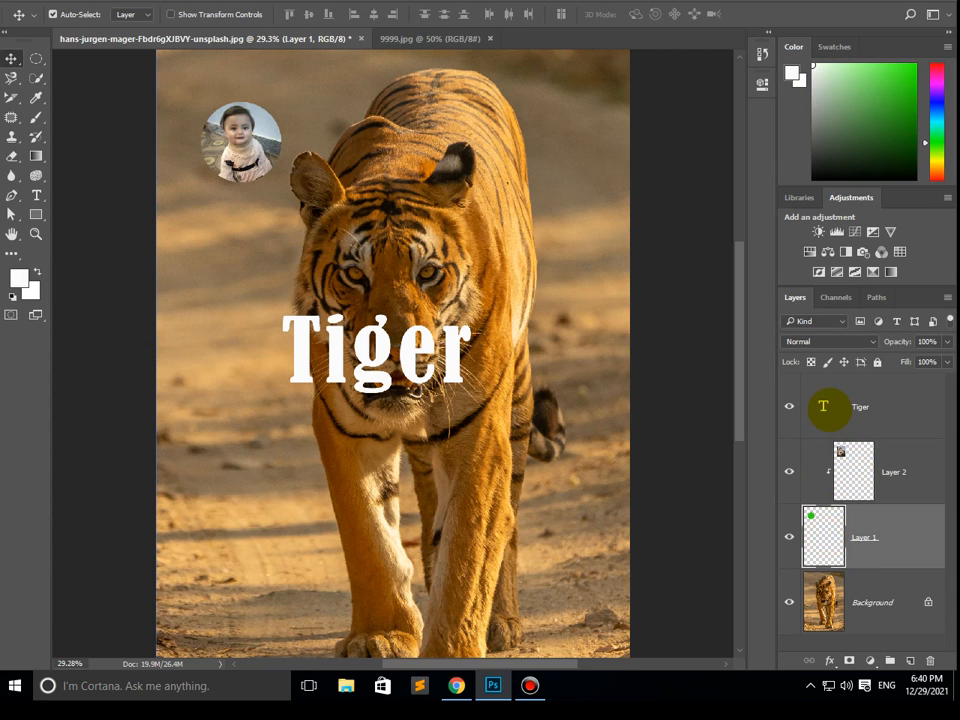
left_click(822, 405)
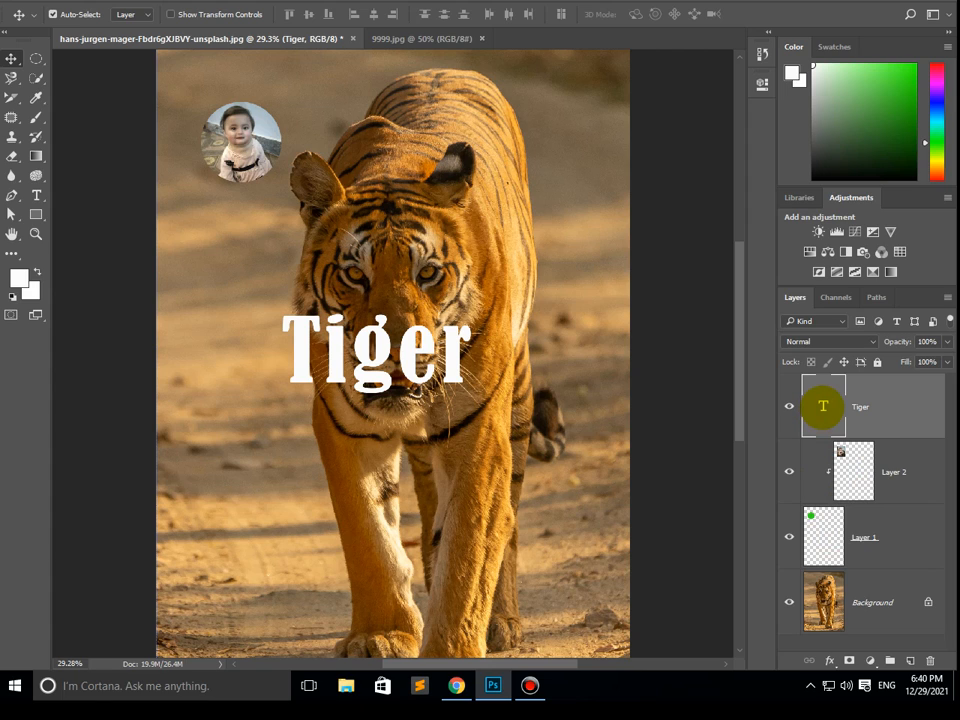
double_click(822, 405)
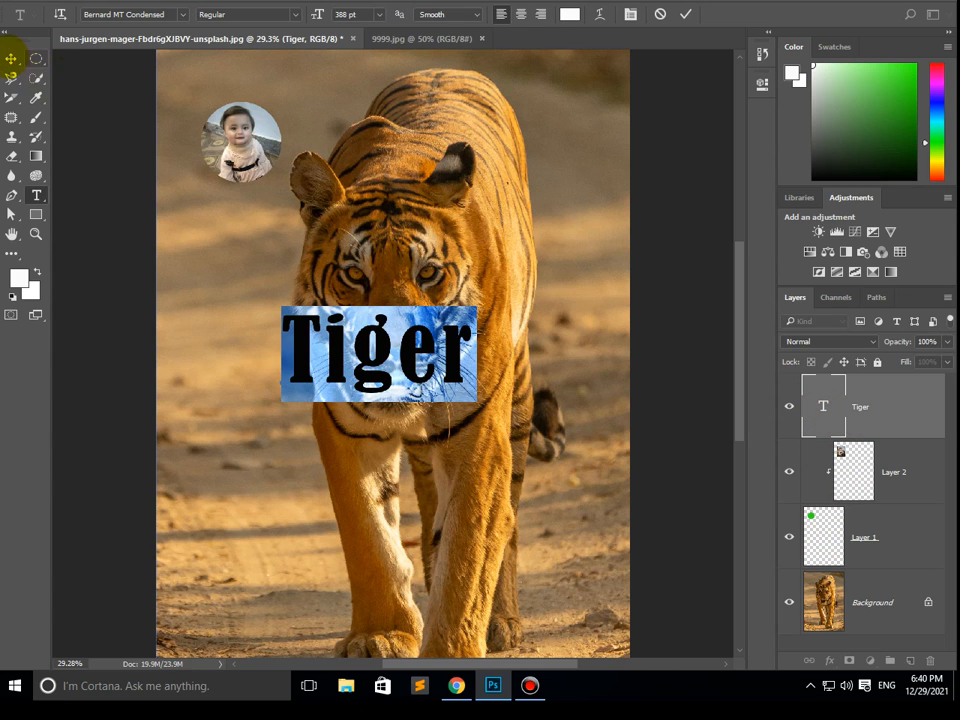
left_click(11, 58)
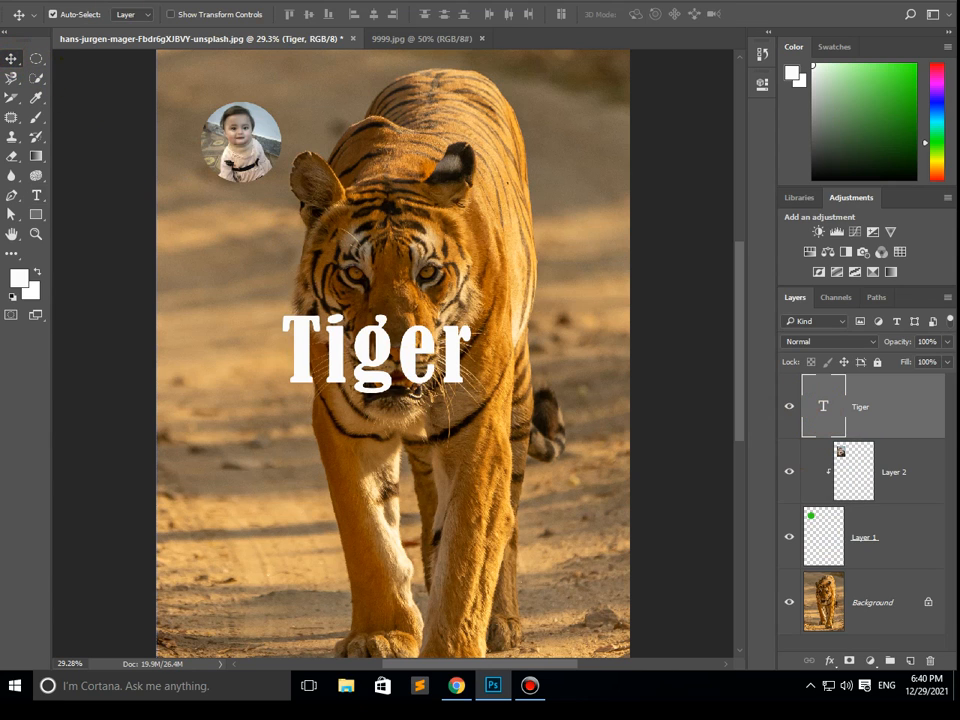
- Free Transform the "Tiger" text, rotating it about 42° counterclockwise across the tiger's face
left_click(62, 0)
left_click(220, 296)
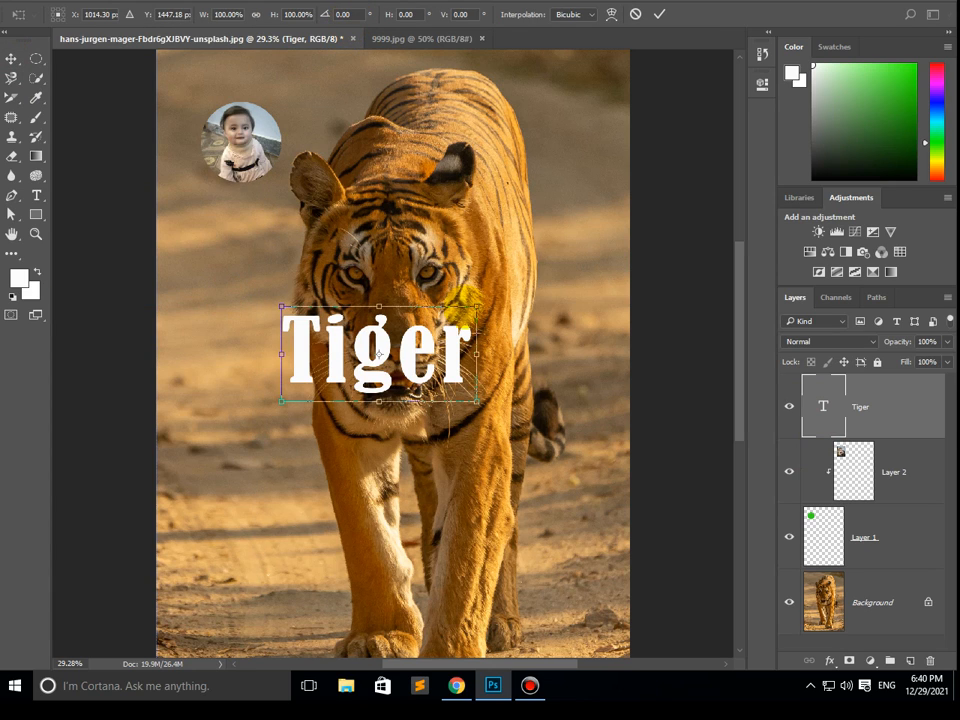
left_click_drag(477, 298, 430, 240)
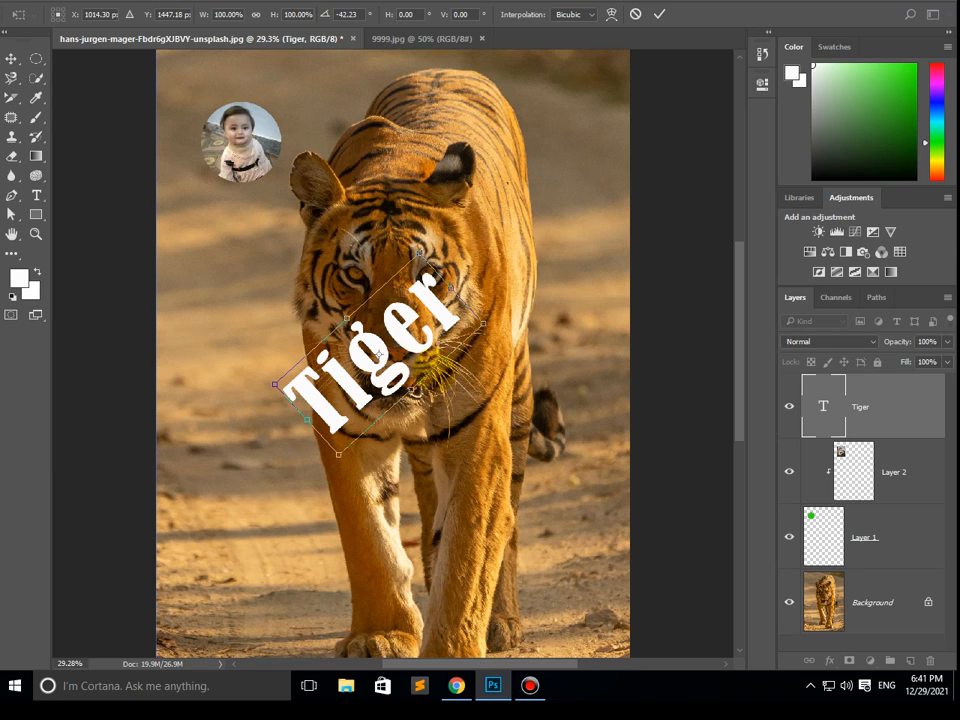
key("Return")
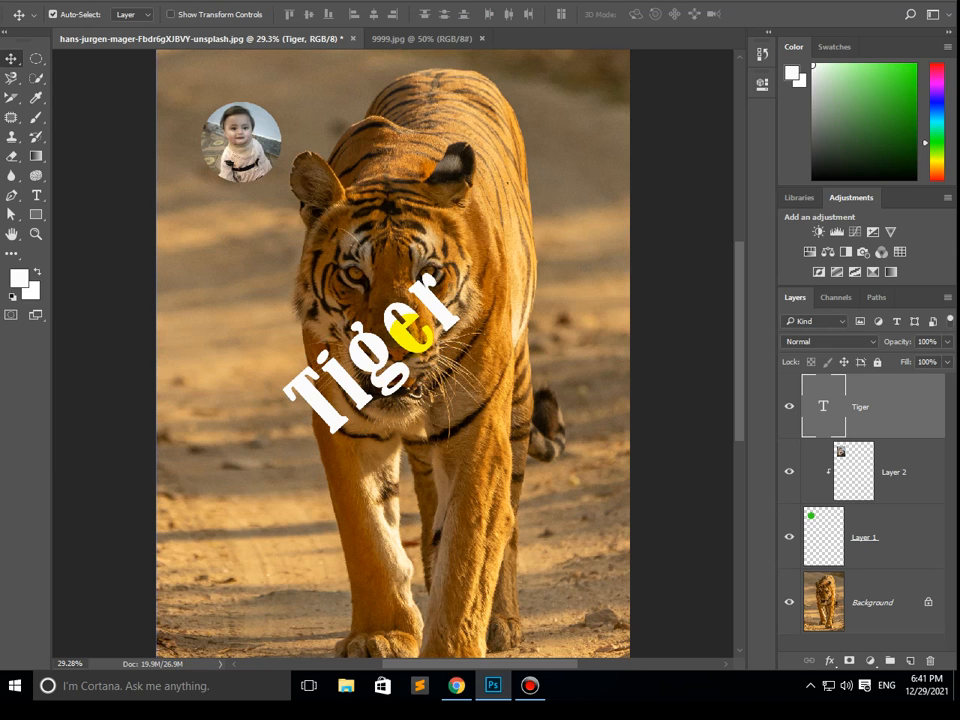
- Duplicate the Background layer as "Background copy" and move the copy above the "Tiger" text layer
left_click(865, 605)
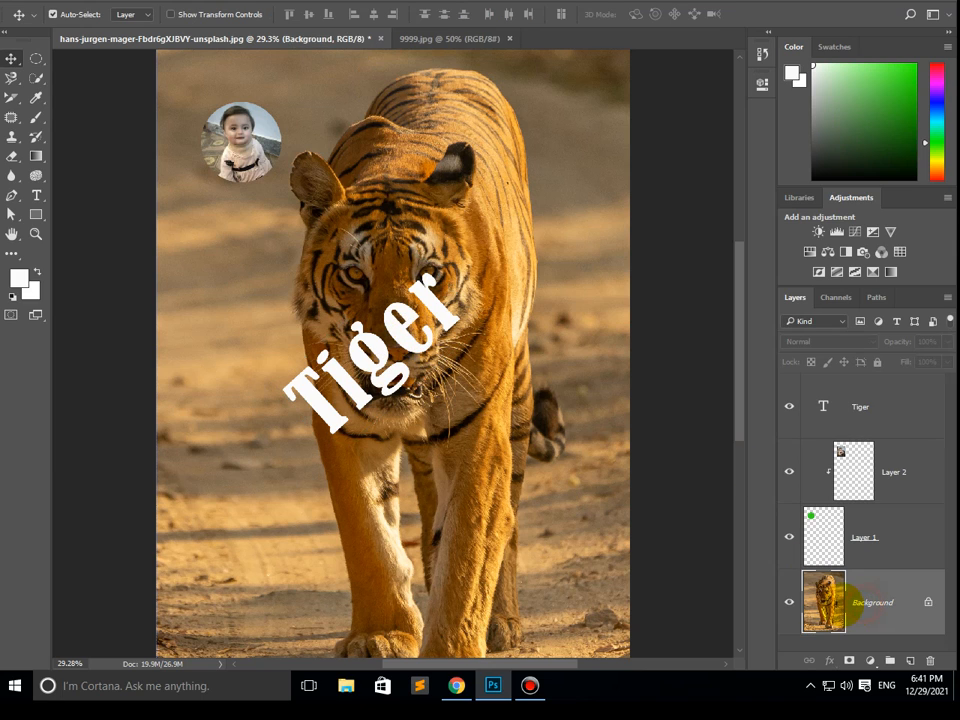
right_click(875, 608)
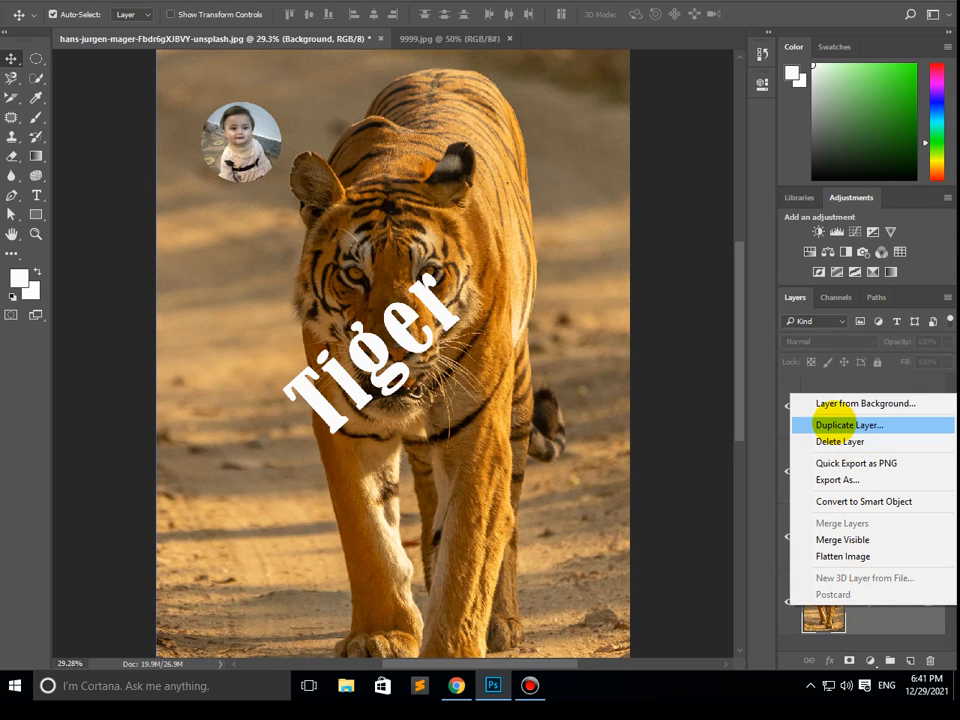
left_click(838, 424)
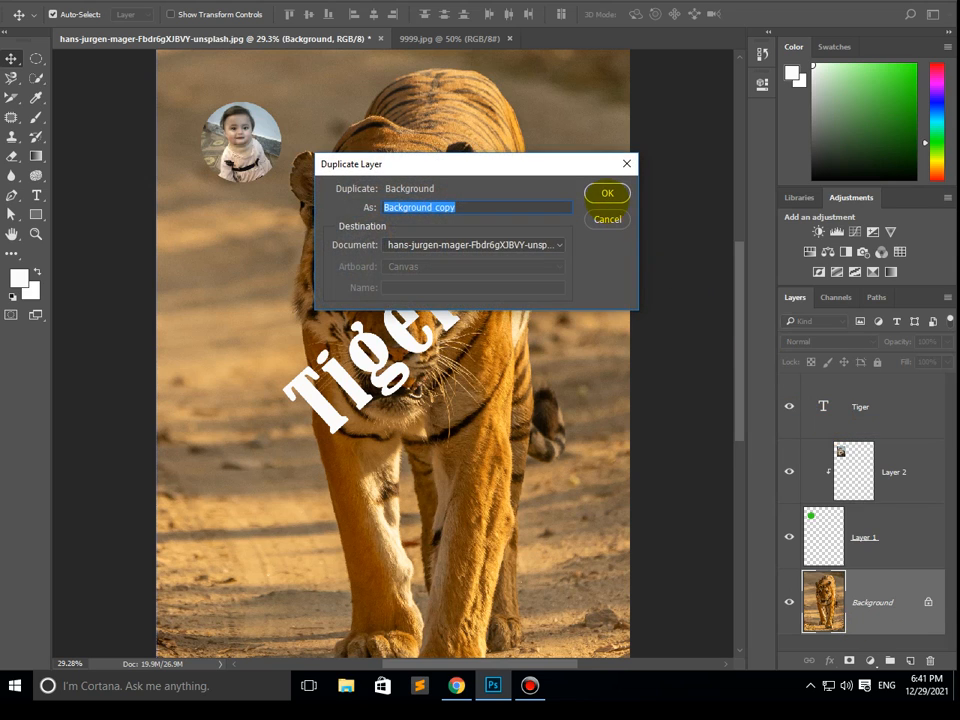
left_click(605, 192)
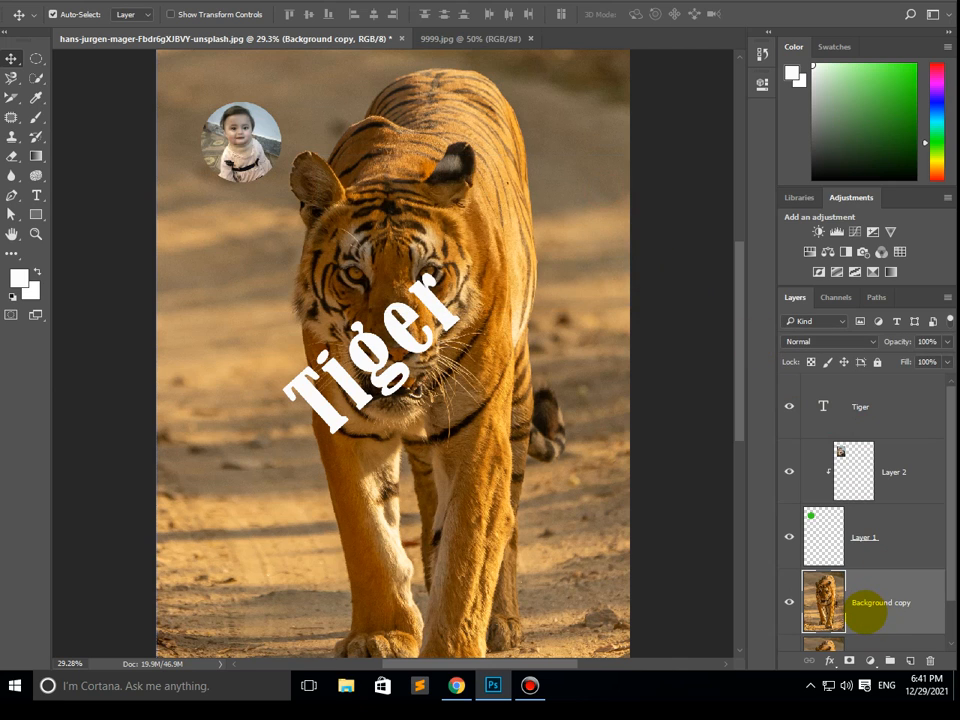
left_click_drag(866, 613, 857, 395)
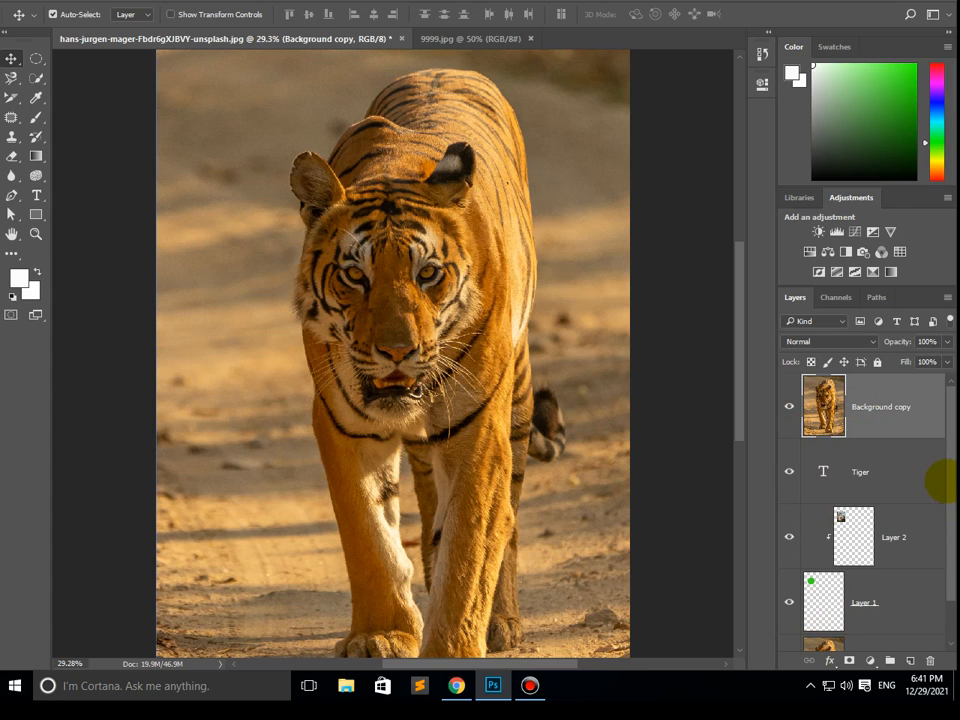
- Hide the original Background layer and clip the Background copy to the "Tiger" text layer
left_click_drag(950, 481, 950, 535)
left_click(789, 618)
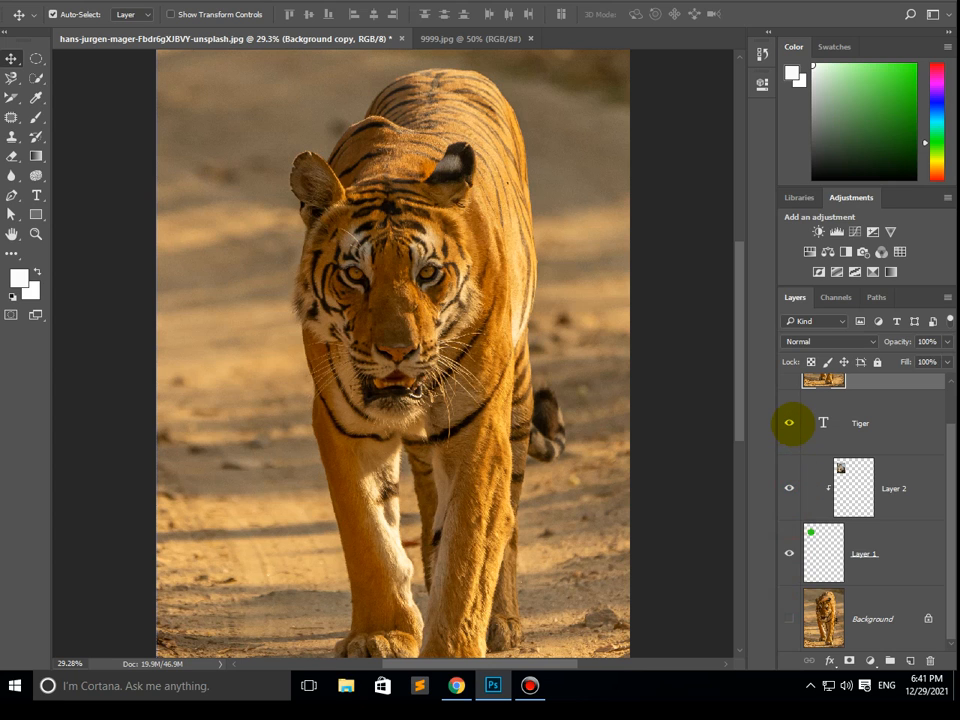
left_click_drag(945, 476, 948, 420)
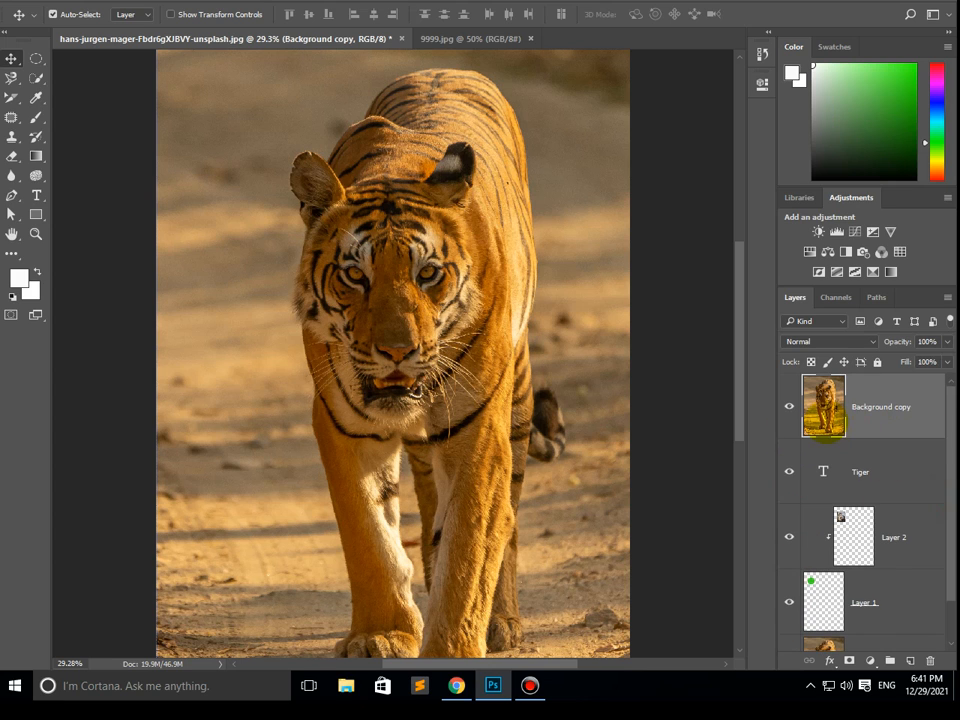
left_click(788, 407)
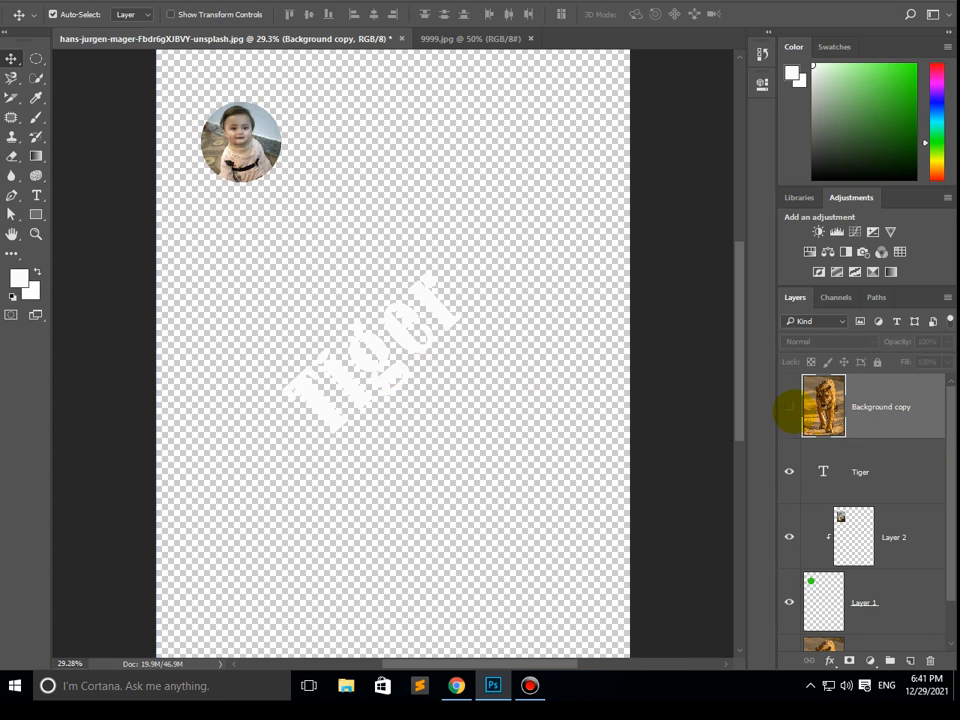
left_click(788, 407)
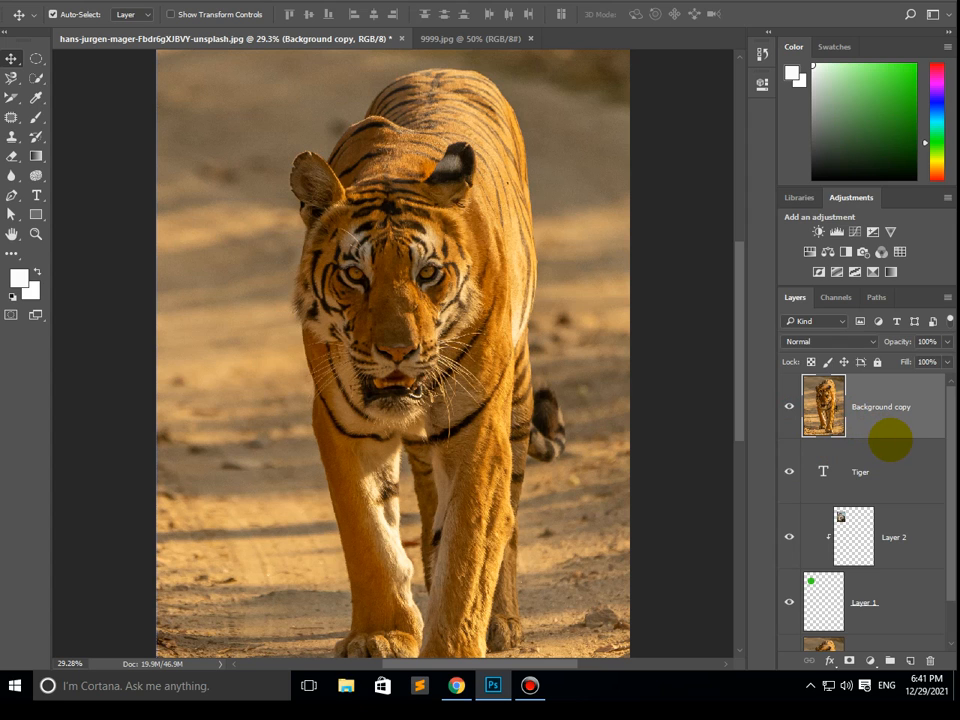
left_click(889, 438, "alt")
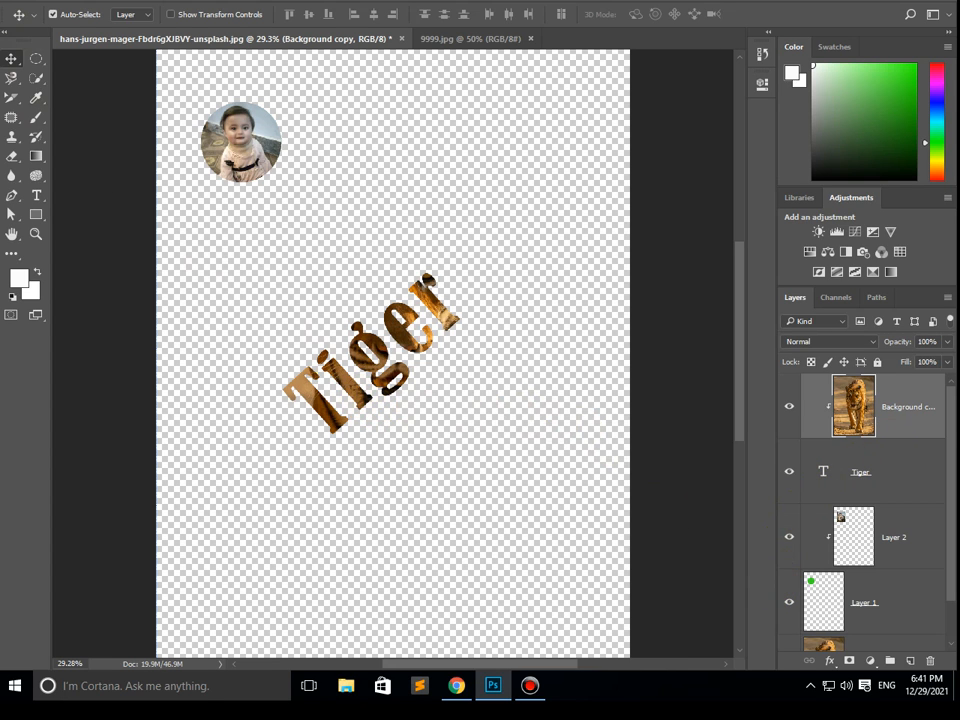
- Free Transform the clipped Background copy, scaling it to about 57% and positioning it so the tiger picture fills the letters
key("alt+e")
left_click(190, 296)
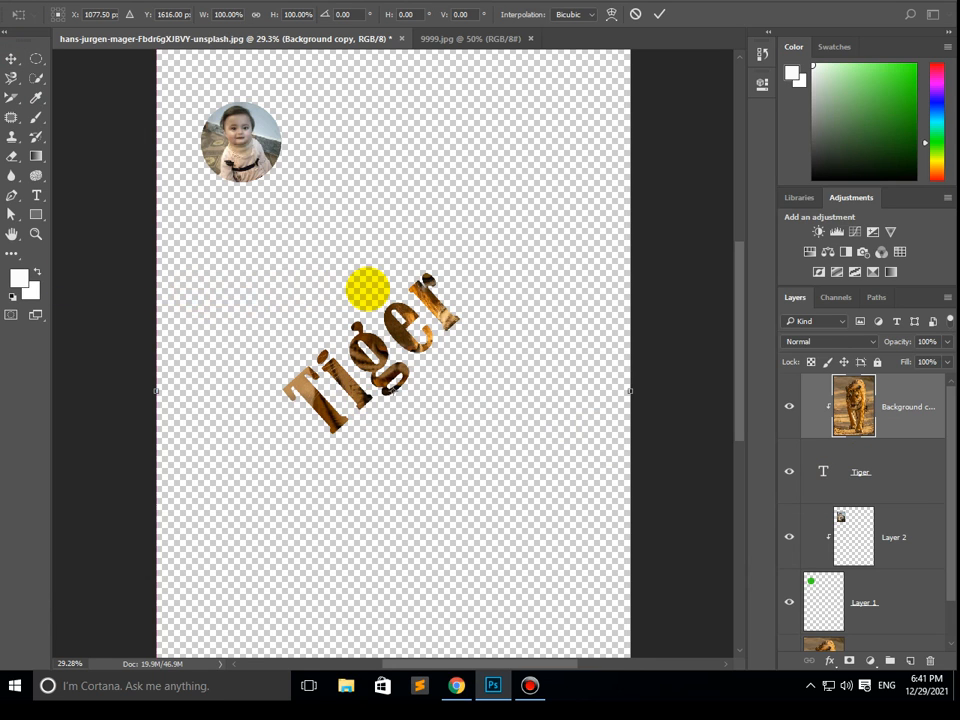
left_click_drag(579, 111, 508, 215)
left_click_drag(555, 148, 422, 343)
left_click_drag(373, 460, 405, 407)
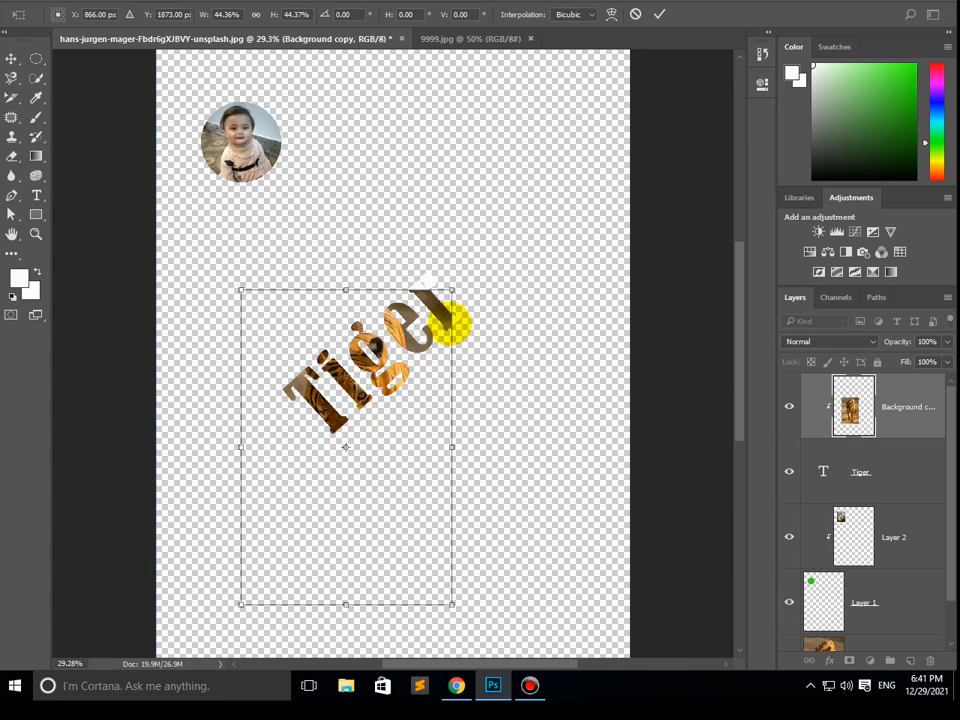
left_click_drag(452, 290, 481, 245)
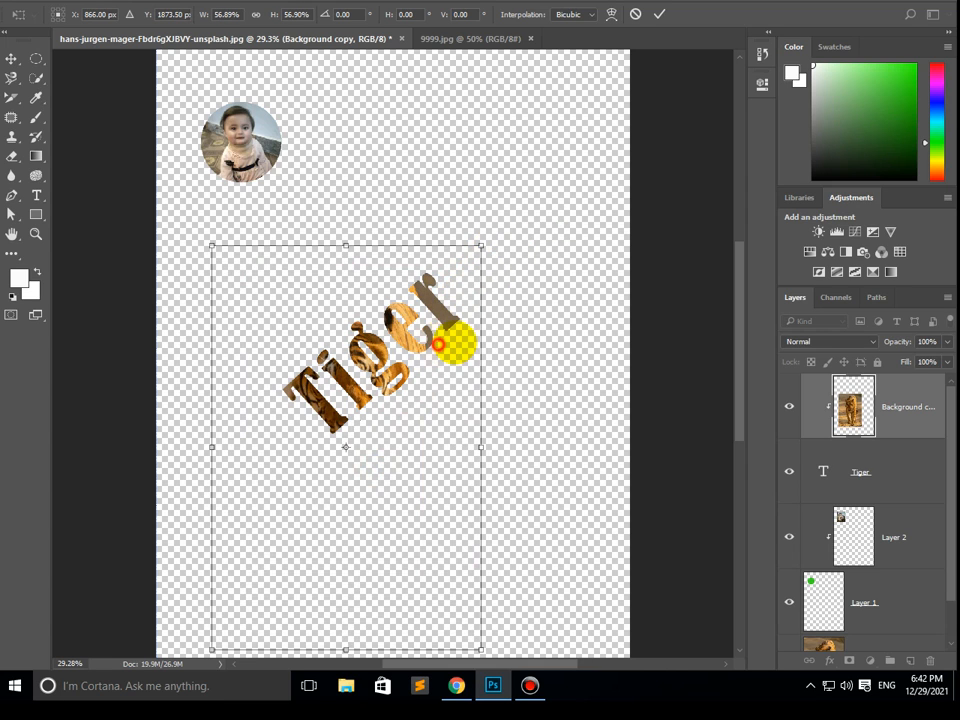
left_click_drag(438, 344, 461, 358)
double_click(407, 403)
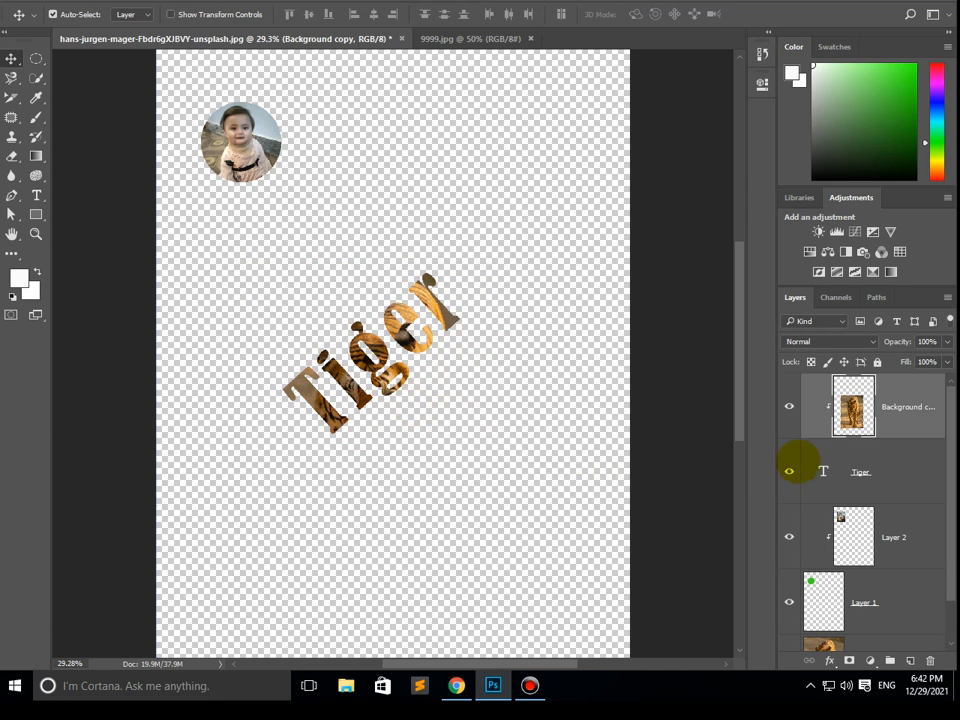
- Make the original Background layer visible again behind the clipped text
left_click_drag(947, 482, 945, 548)
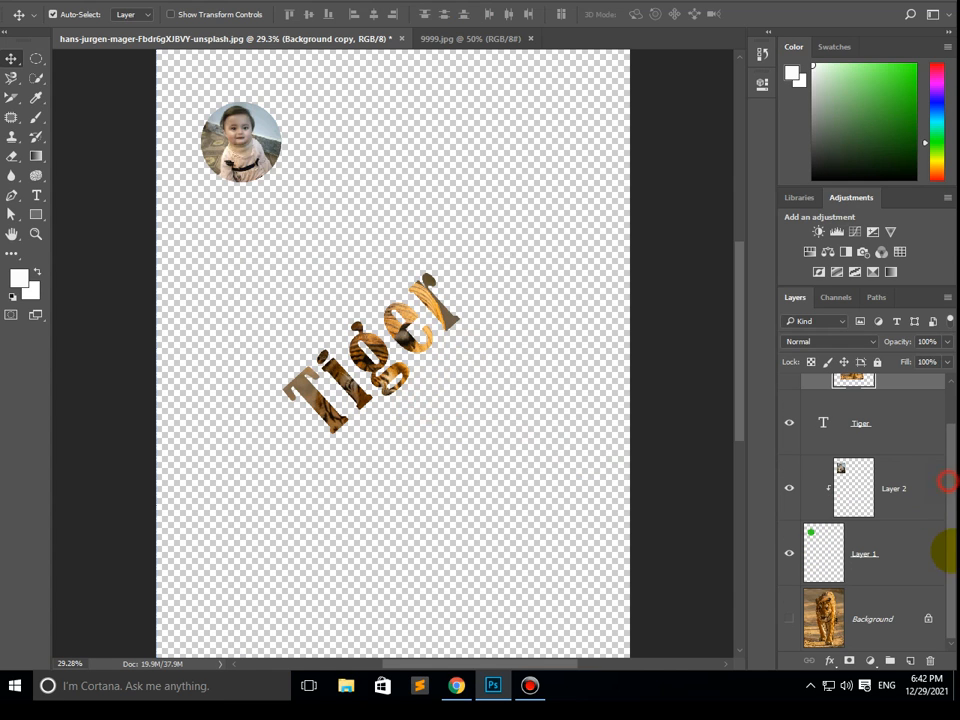
left_click(788, 619)
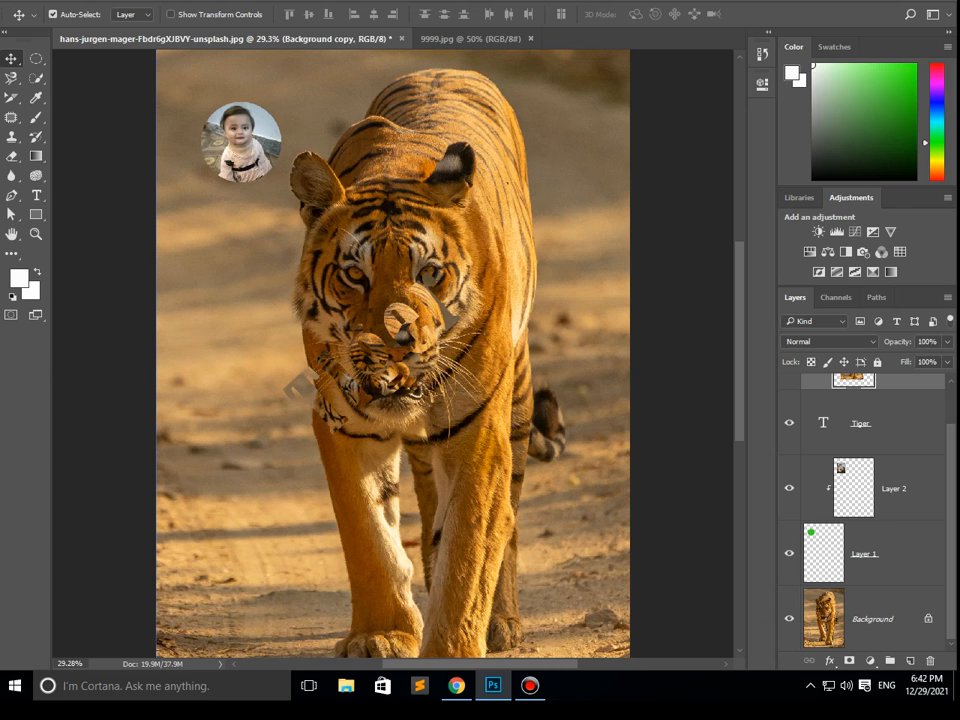
left_click_drag(948, 474, 945, 418)
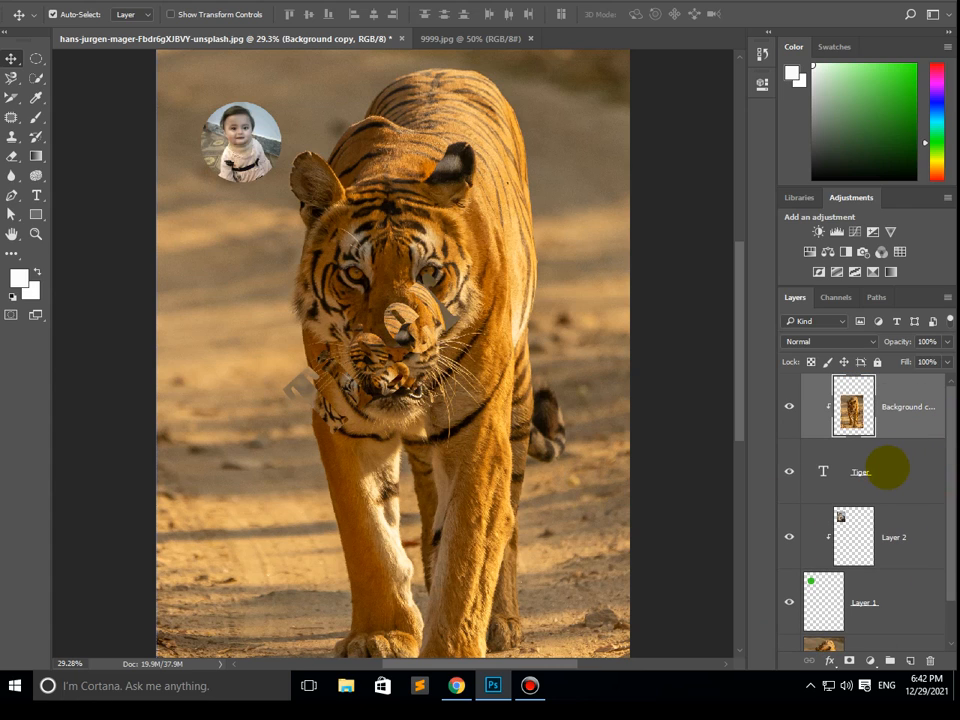
left_click(892, 470)
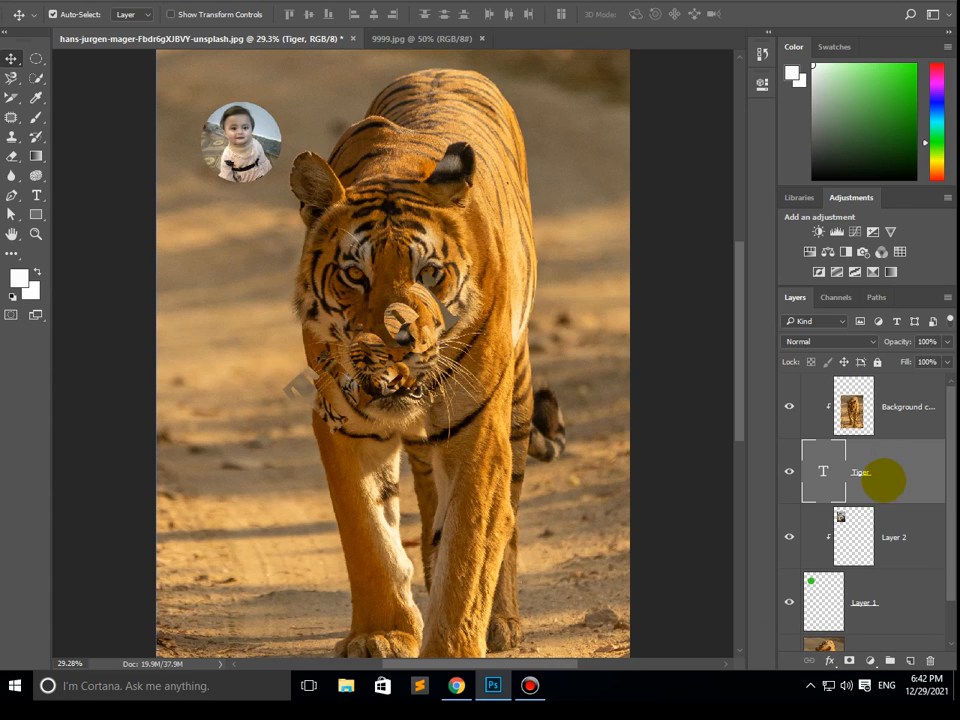
double_click(898, 474)
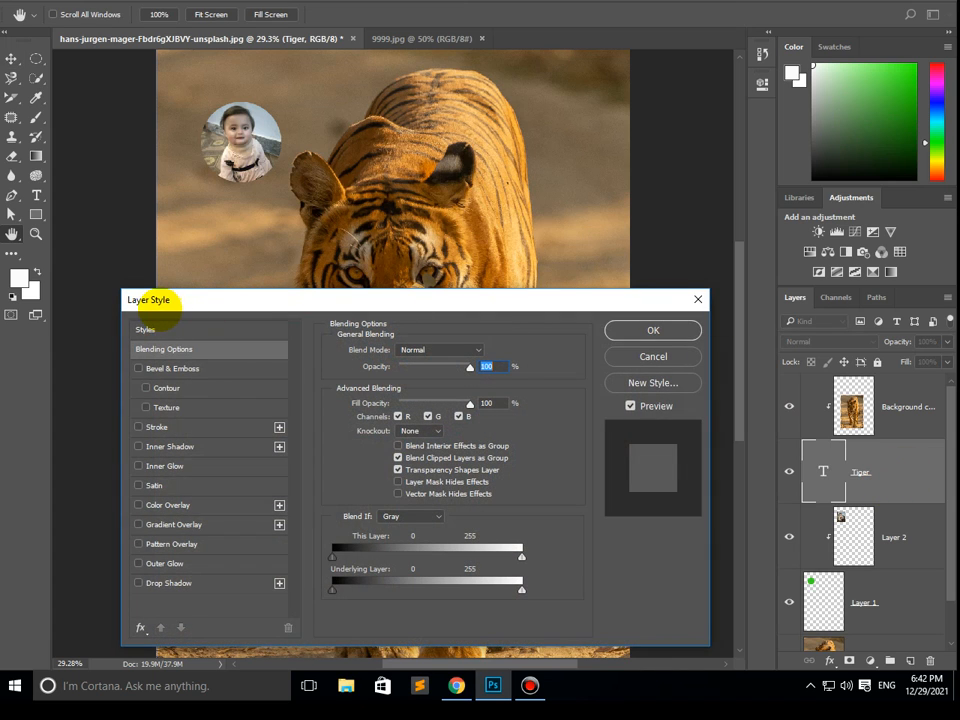
left_click(653, 356)
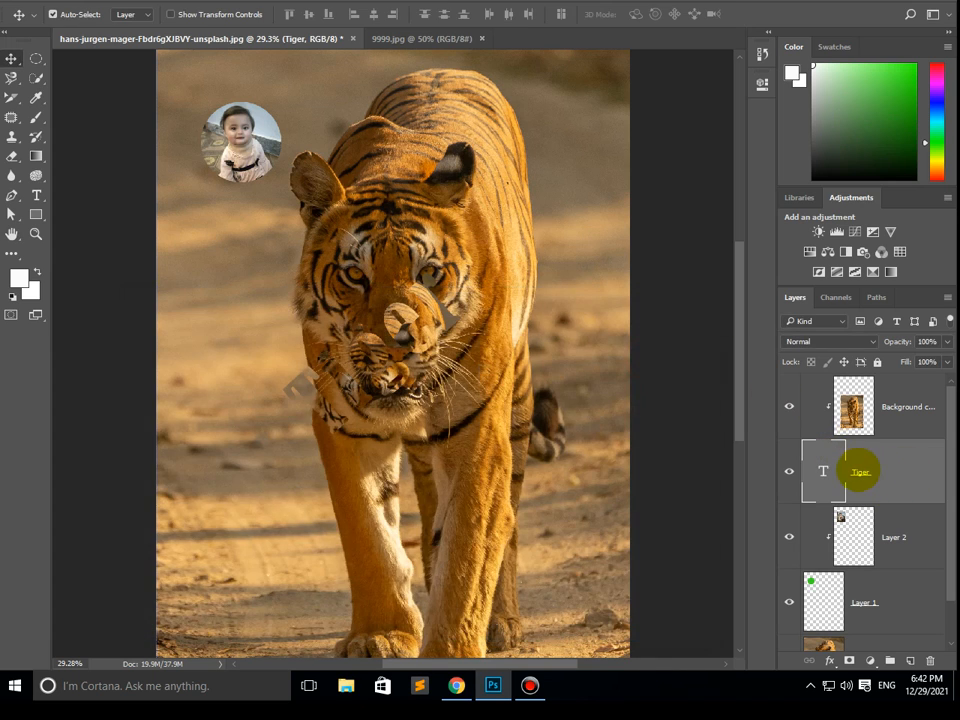
- Open the layer style of the "Tiger" text layer and turn on Bevel & Emboss
double_click(861, 471)
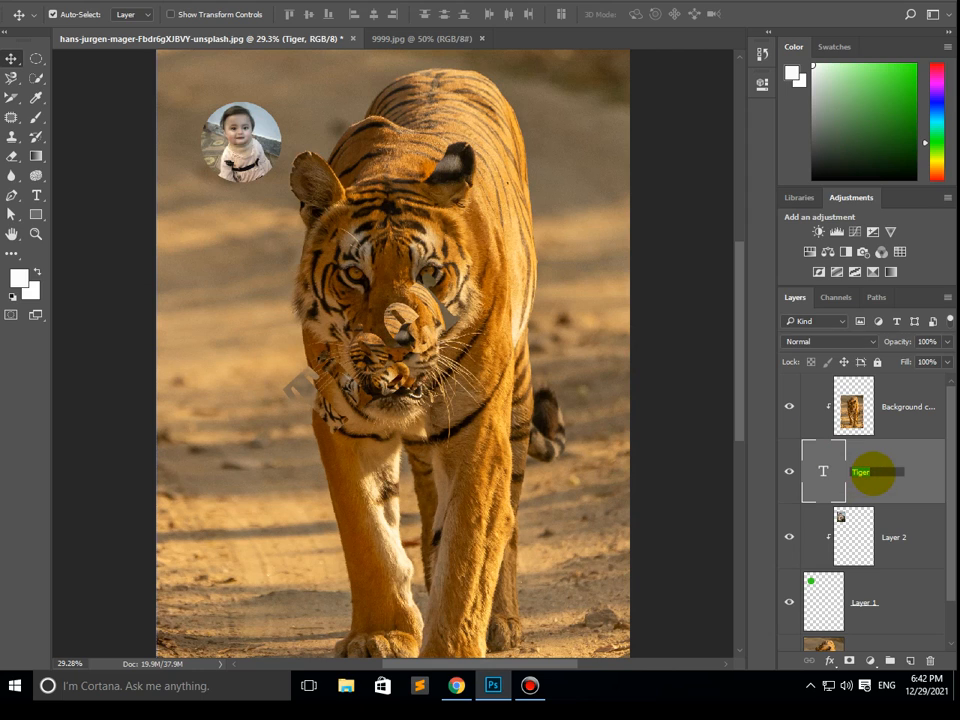
left_click(915, 470)
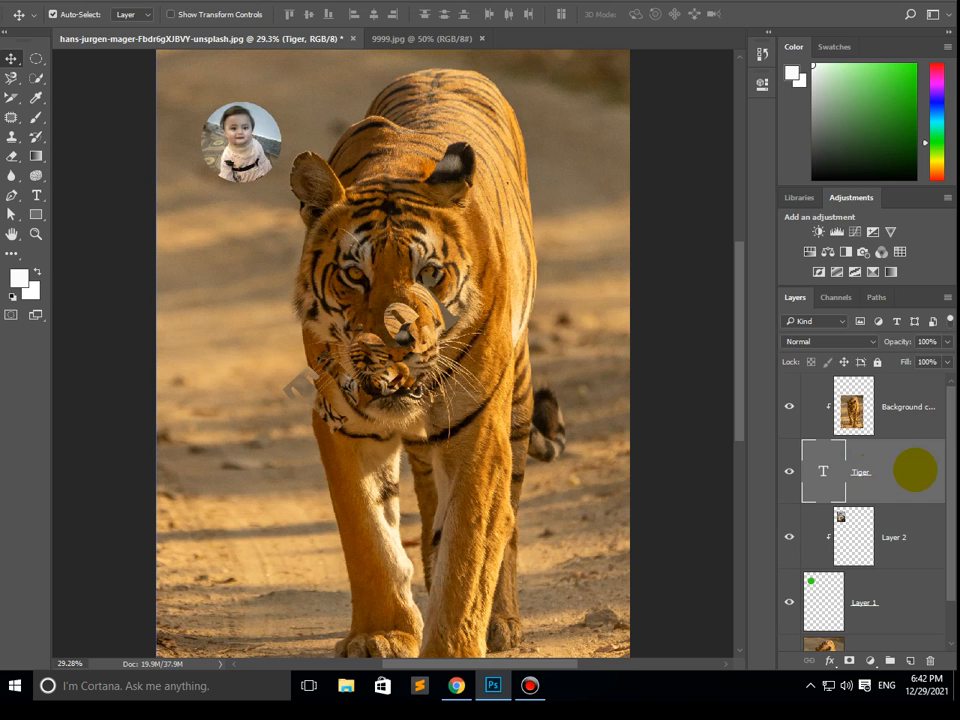
double_click(915, 470)
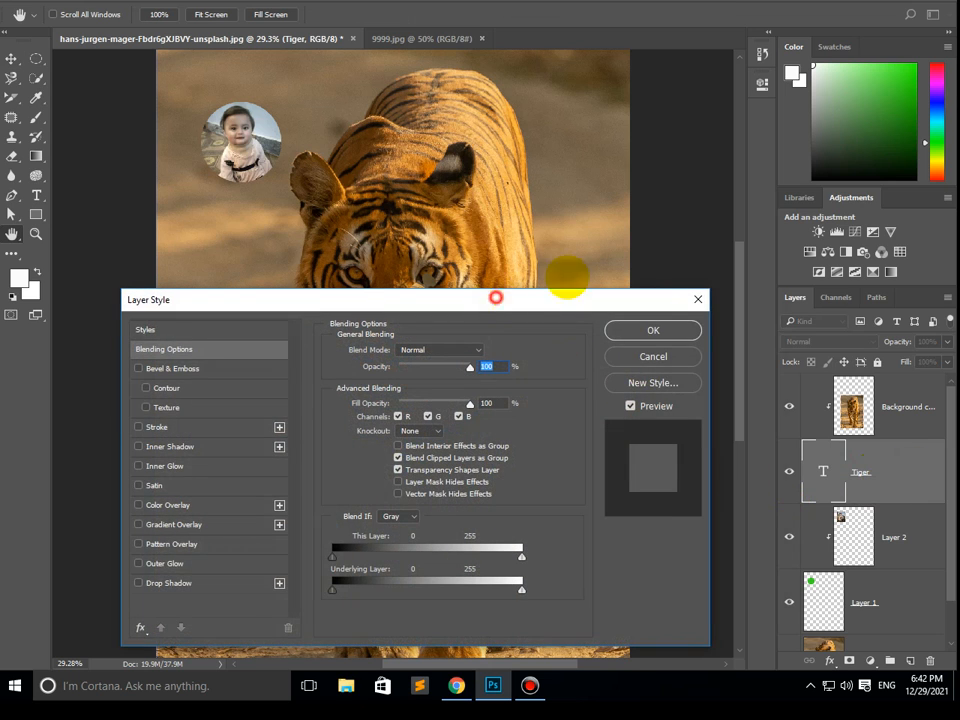
left_click_drag(500, 300, 755, 207)
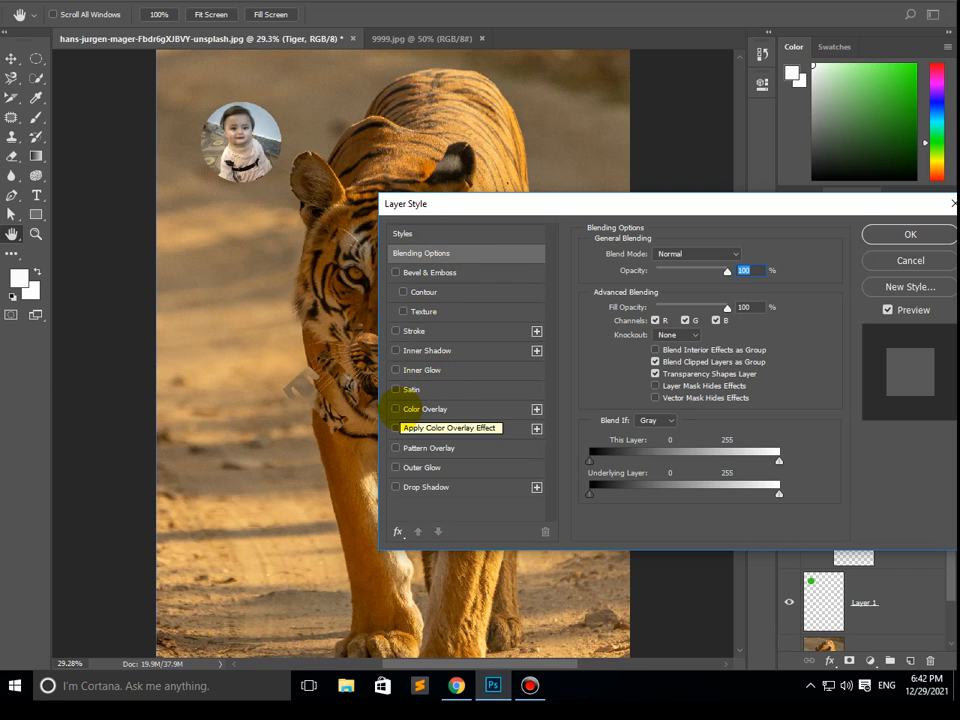
left_click_drag(489, 204, 587, 109)
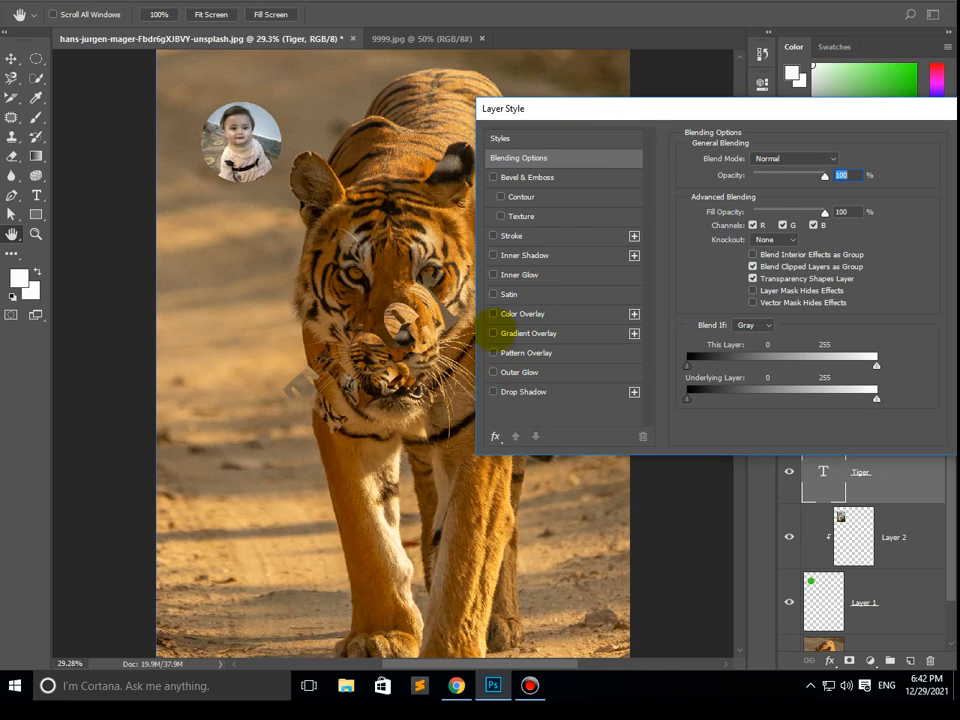
left_click(493, 177)
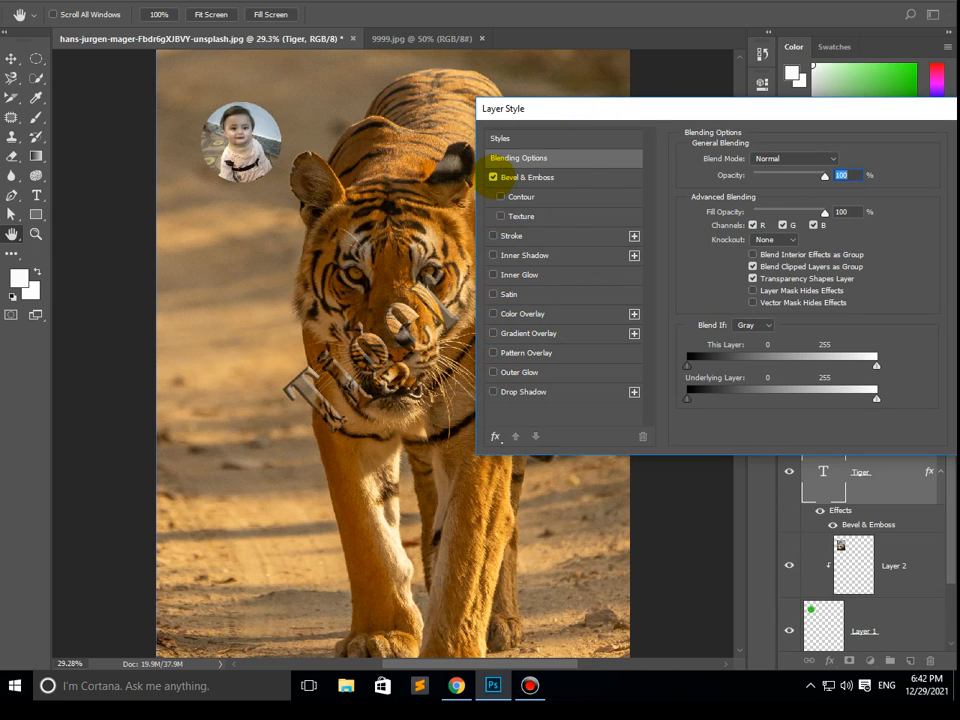
- Set the bevel's depth to 1000% and size to 27 px, apply it, and compare the text with and without the effect
left_click_drag(615, 107, 610, 415)
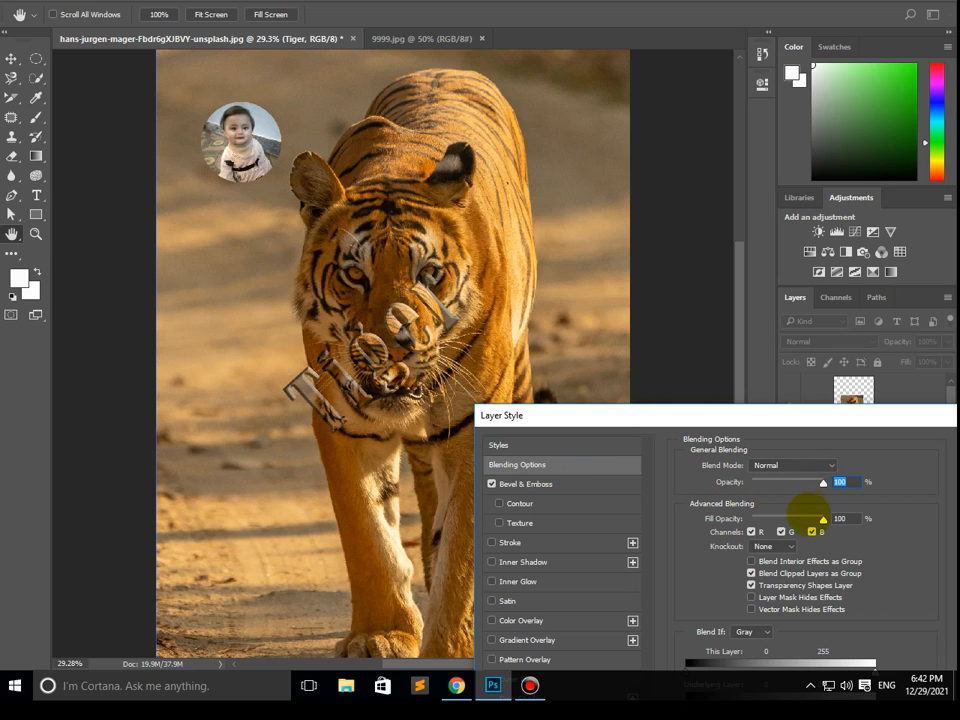
left_click(579, 484)
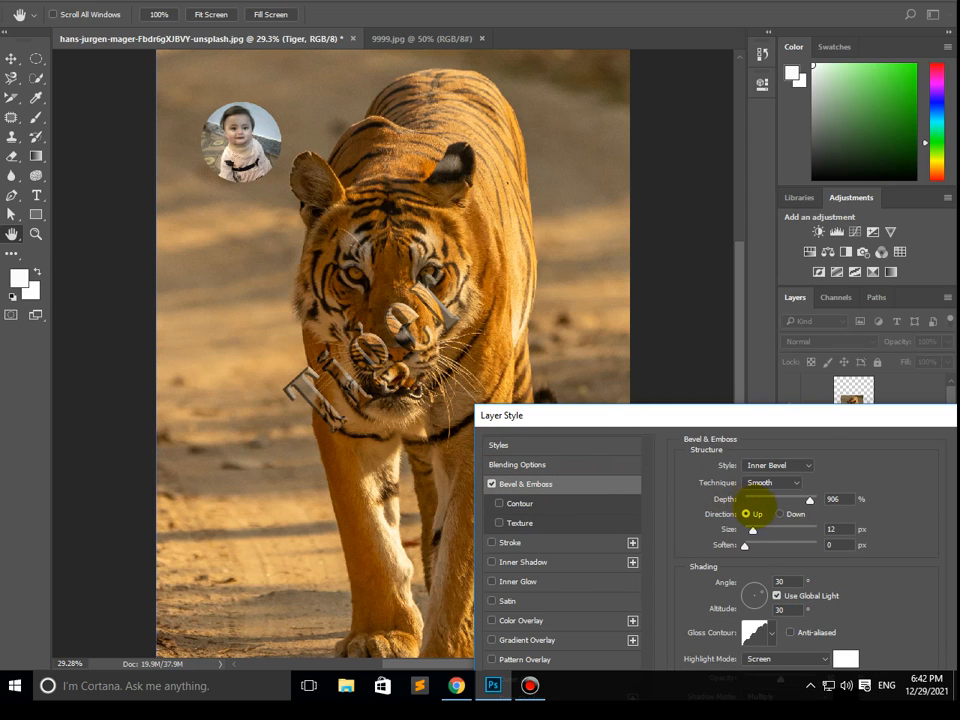
left_click_drag(816, 499, 836, 499)
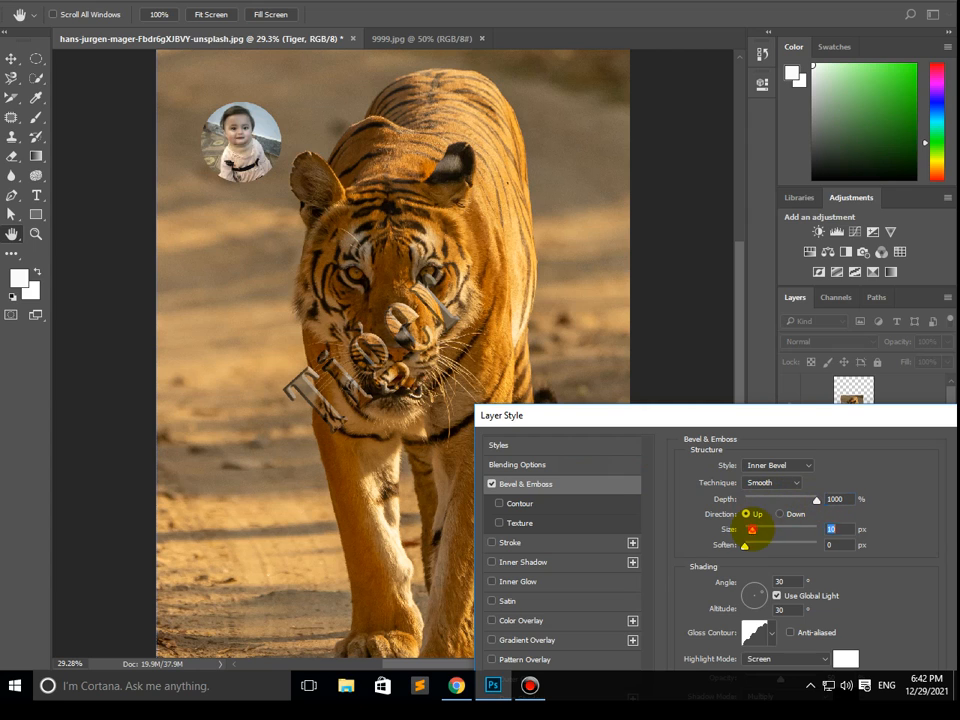
mouse_move(751, 529)
left_mouse_down()
mouse_move(765, 530)
mouse_move(750, 530)
mouse_move(765, 530)
mouse_move(754, 531)
mouse_move(760, 546)
left_mouse_up()
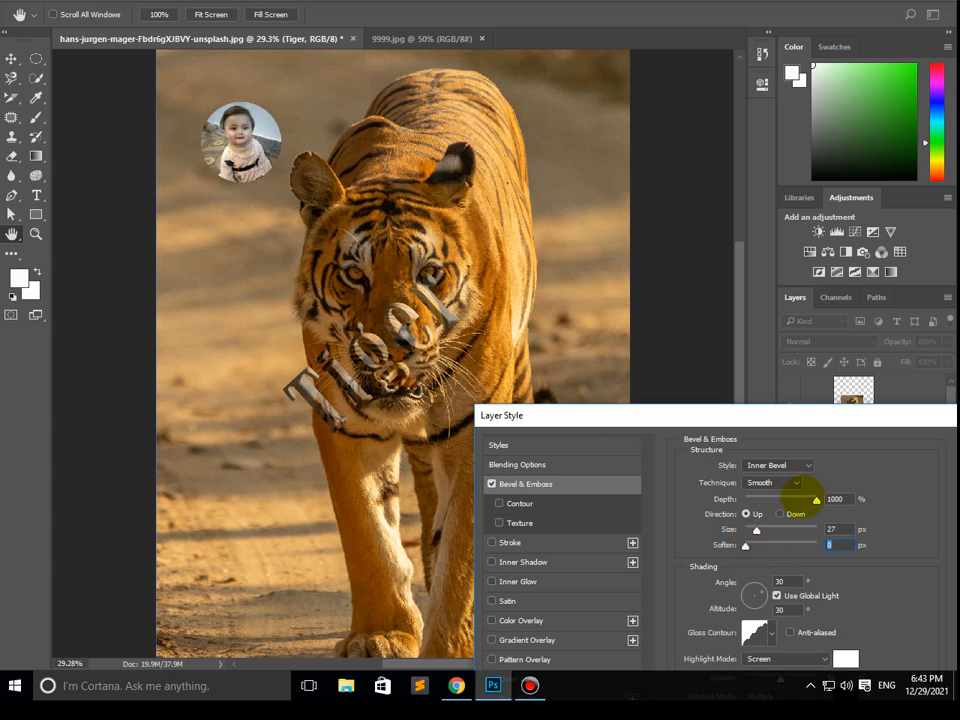
left_click_drag(859, 414, 587, 363)
left_click(713, 391)
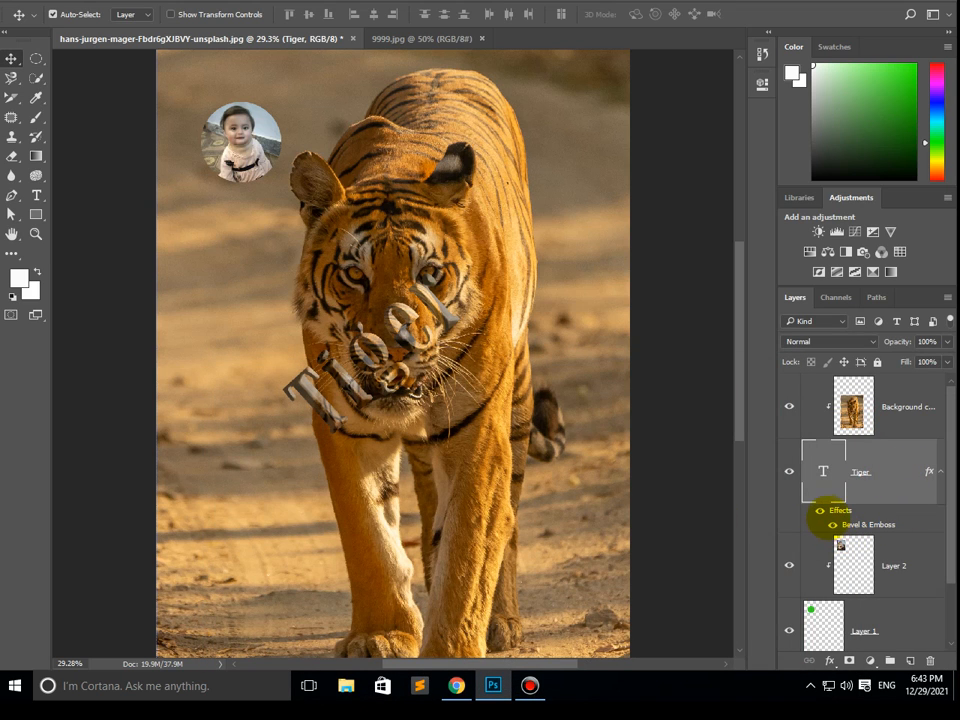
left_click(829, 527)
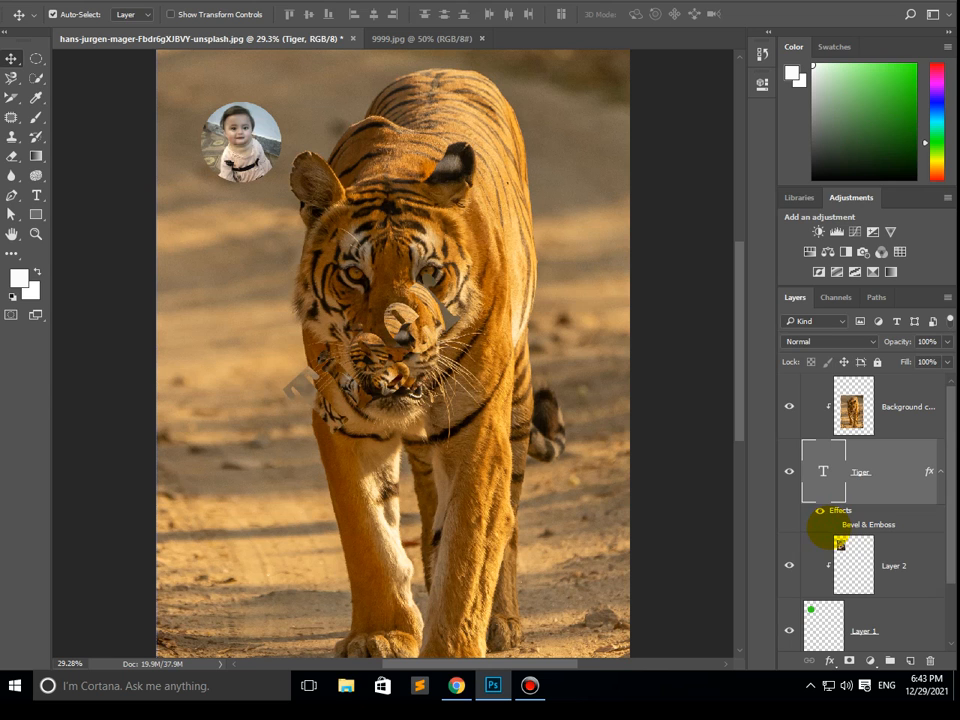
left_click(829, 527)
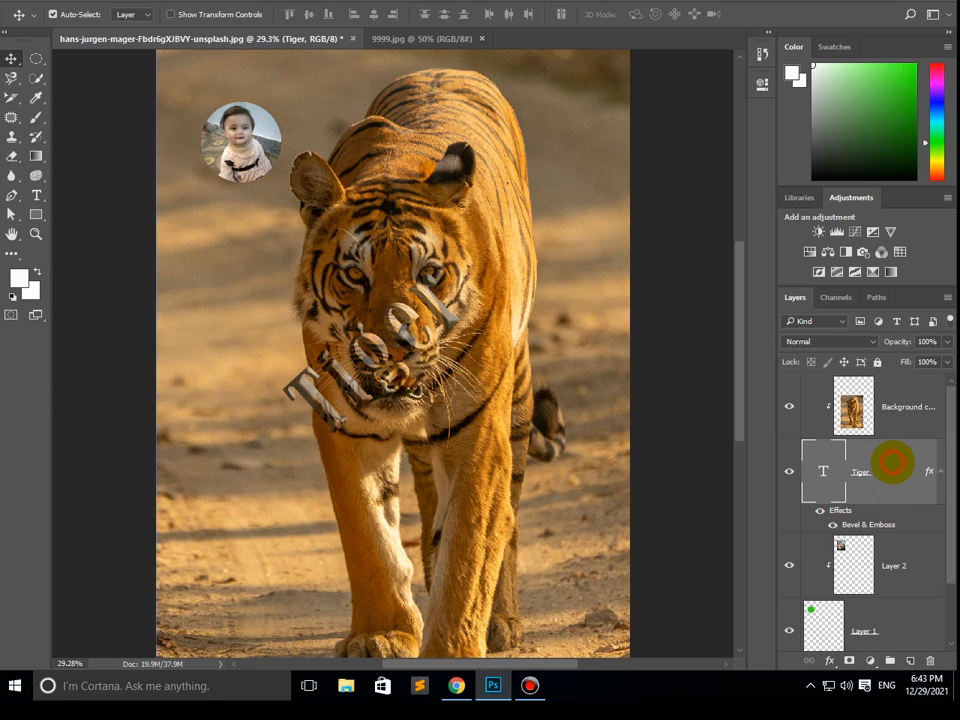
- Add a Stroke effect to the "Tiger" text layer alongside the bevel
double_click(892, 462)
left_click_drag(330, 99, 667, 271)
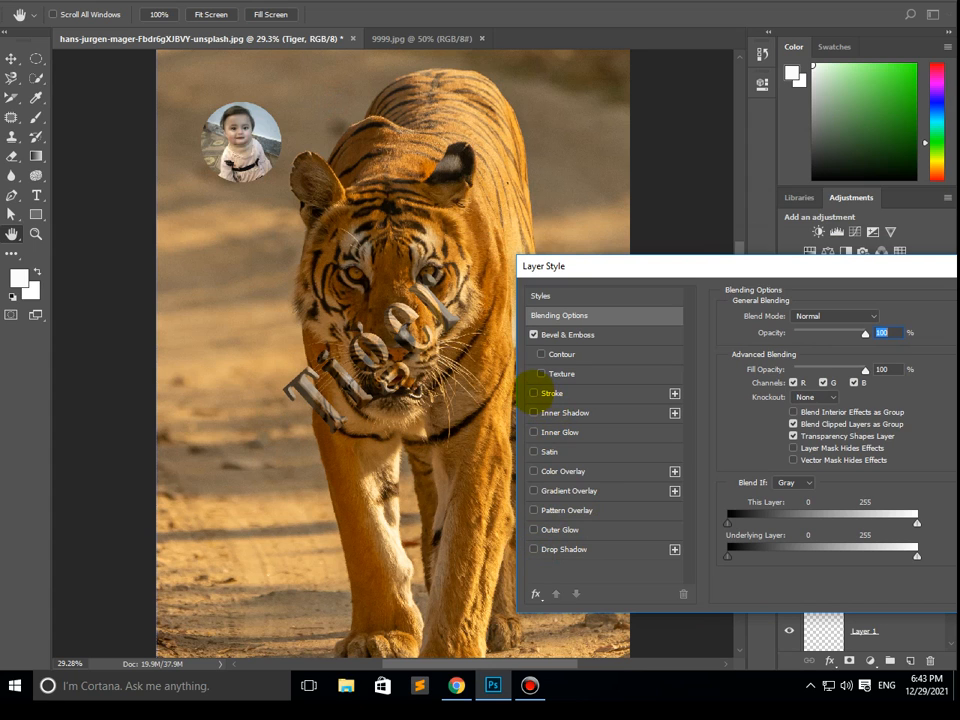
left_click(533, 393)
left_click(582, 393)
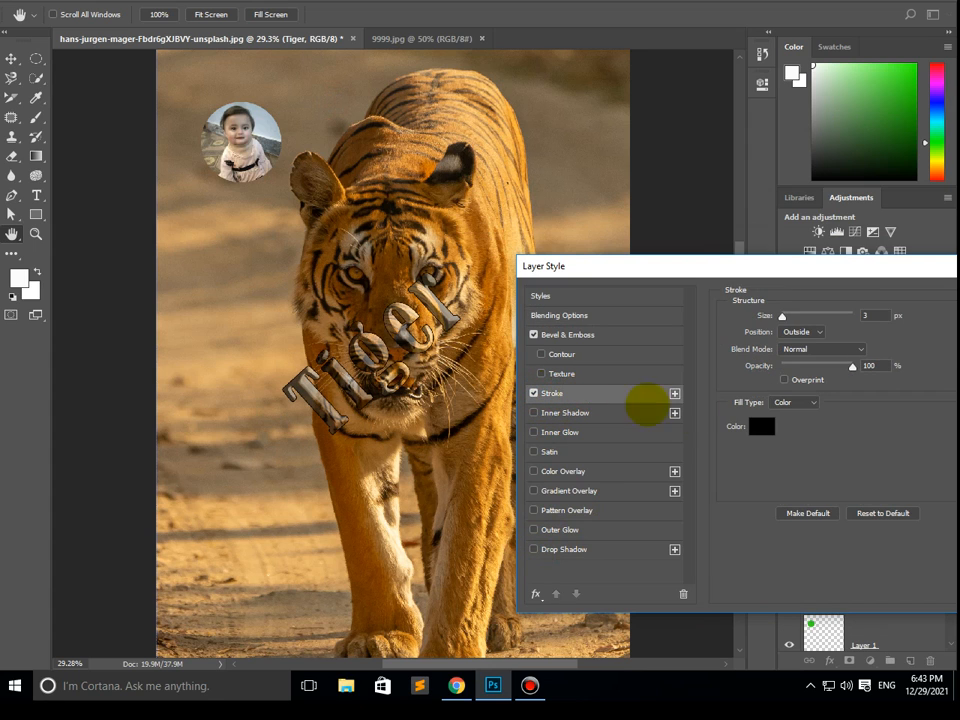
- Try the stroke in brown 98652c sampled from the tiger photo, with a size of 9 px
left_click(760, 425)
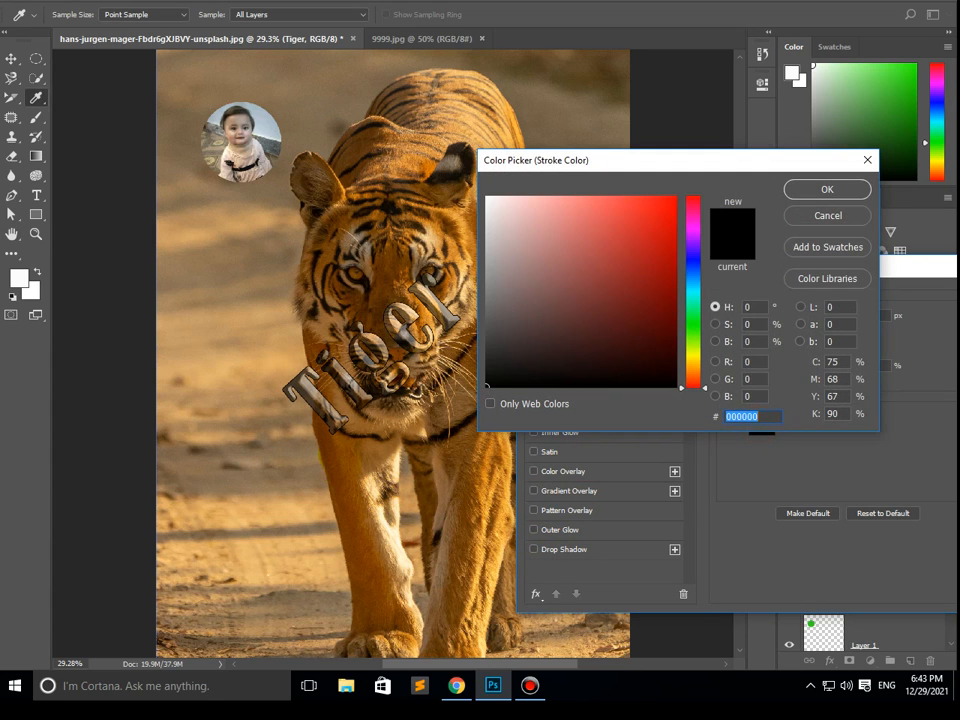
left_click(382, 453)
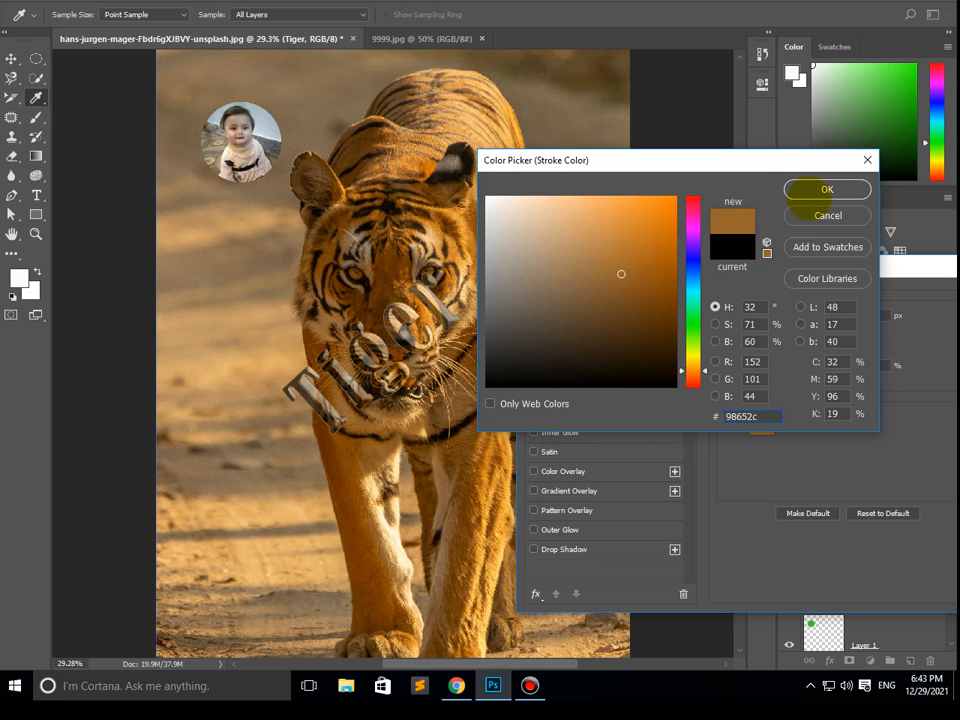
left_click(826, 189)
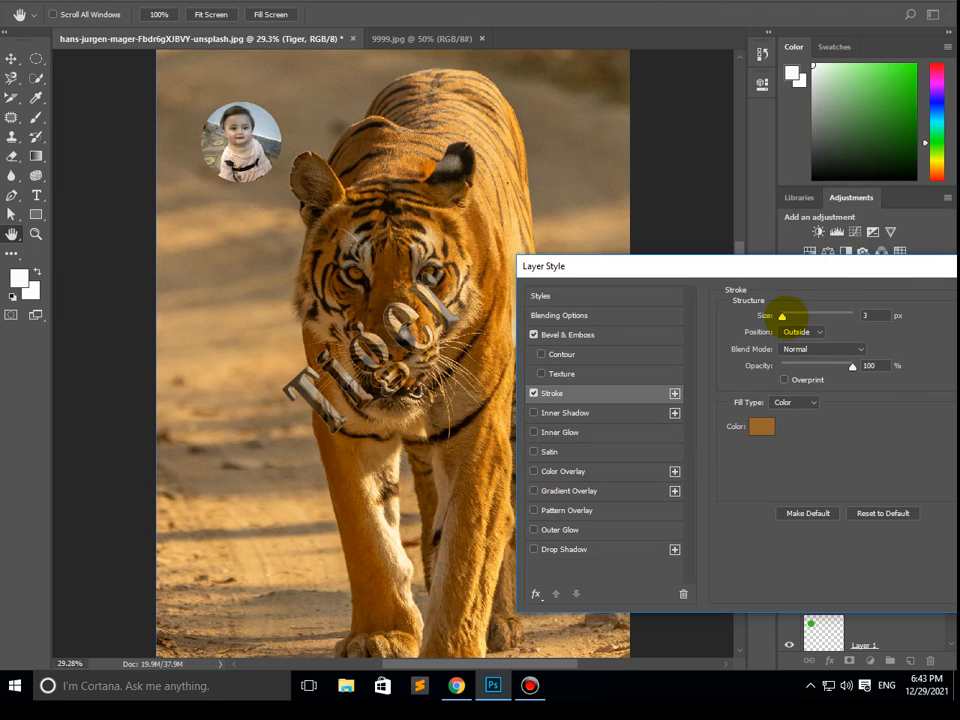
left_click_drag(785, 314, 789, 315)
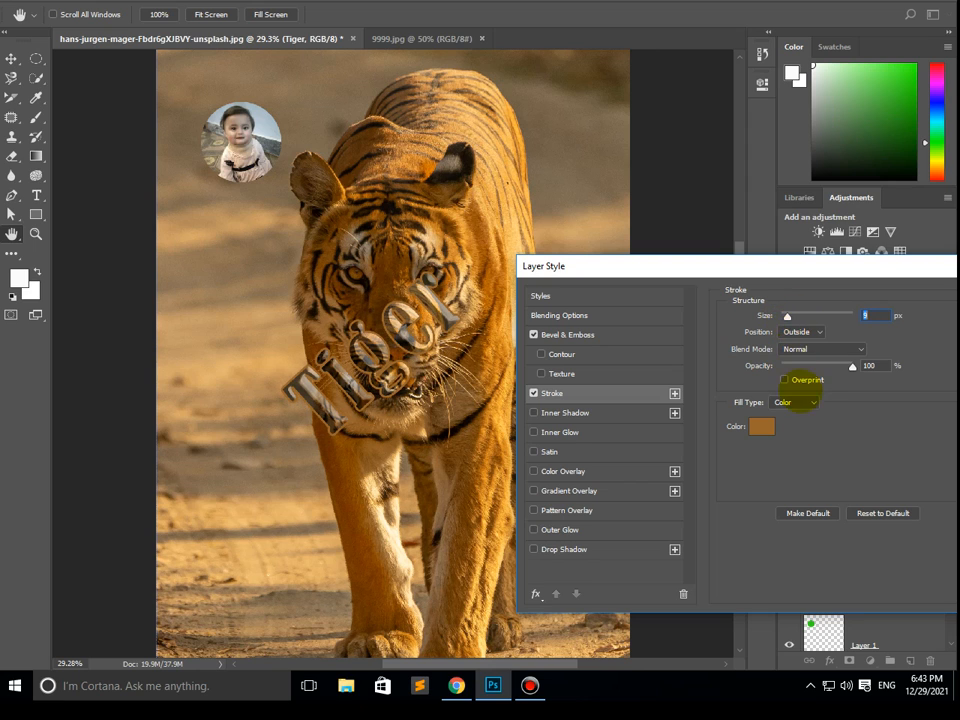
- Recolour the stroke with a light orange sampled from the tiger's leg, set its size to 4 px, and apply the layer style
left_click(762, 426)
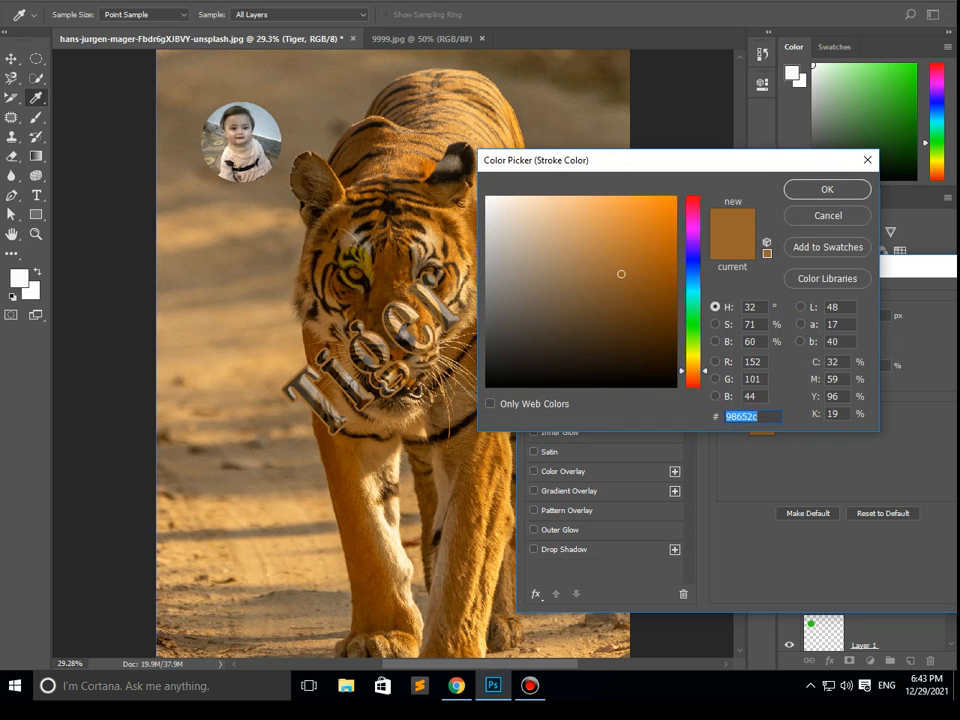
left_click(676, 368)
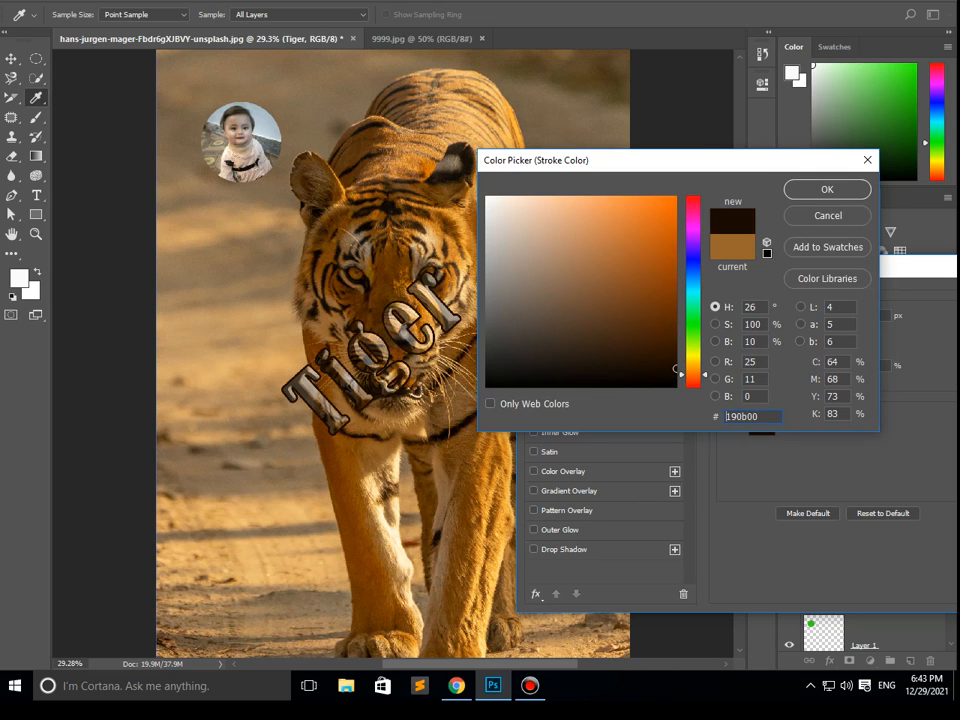
left_click_drag(676, 368, 676, 298)
left_click(391, 541)
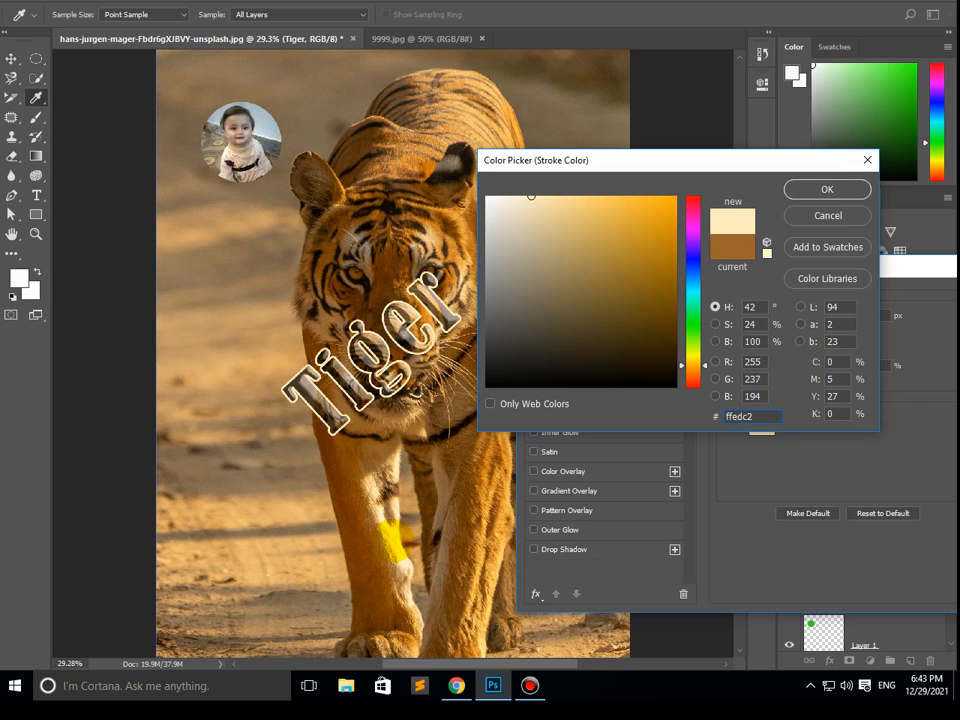
mouse_move(391, 538)
left_mouse_down()
mouse_move(381, 467)
mouse_move(376, 484)
left_mouse_up()
left_click(827, 189)
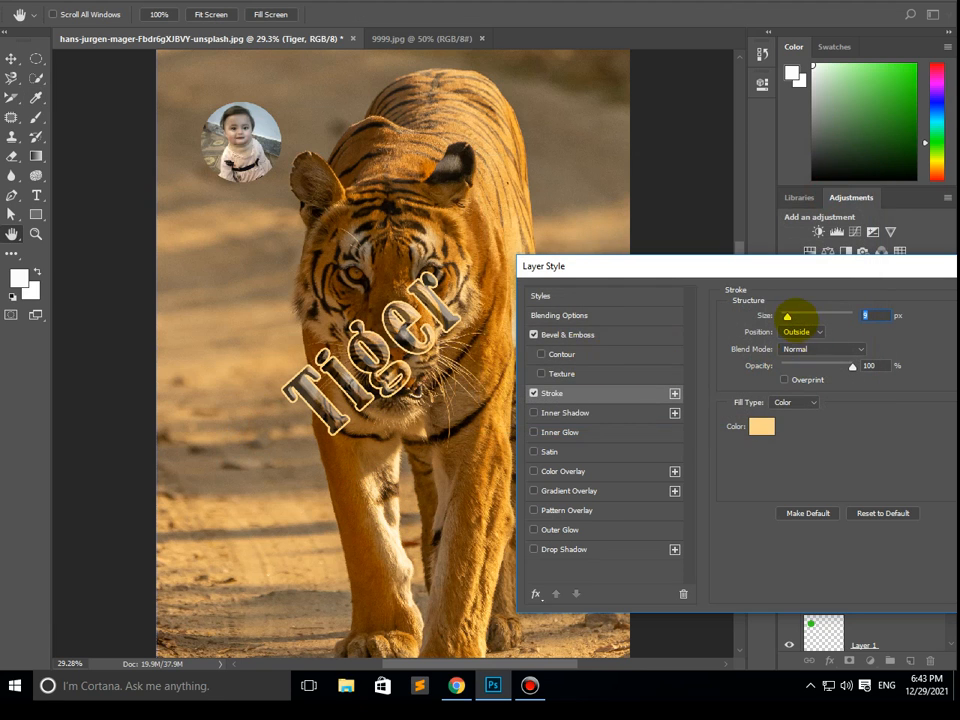
left_click_drag(787, 315, 783, 315)
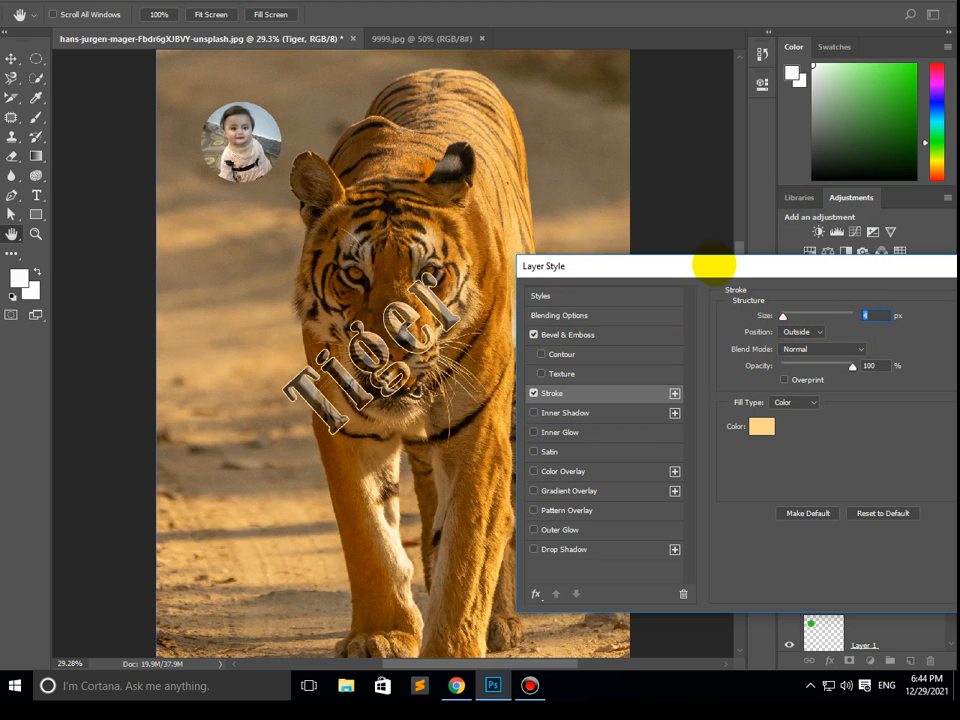
left_click_drag(710, 264, 365, 267)
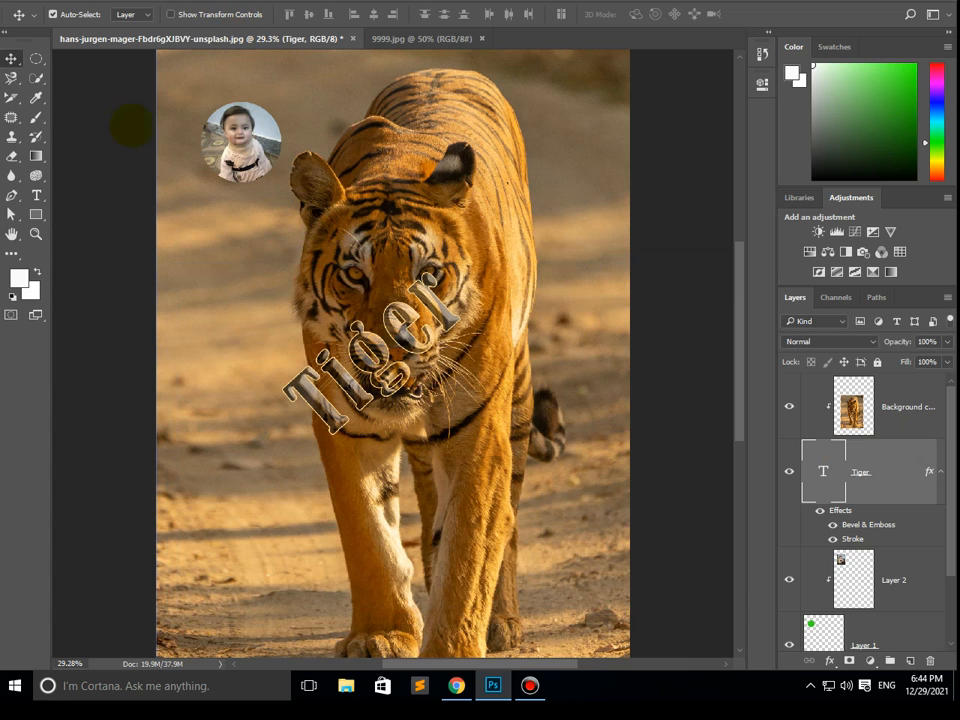
- Revert the tiger document to its last saved state
left_click(38, 1)
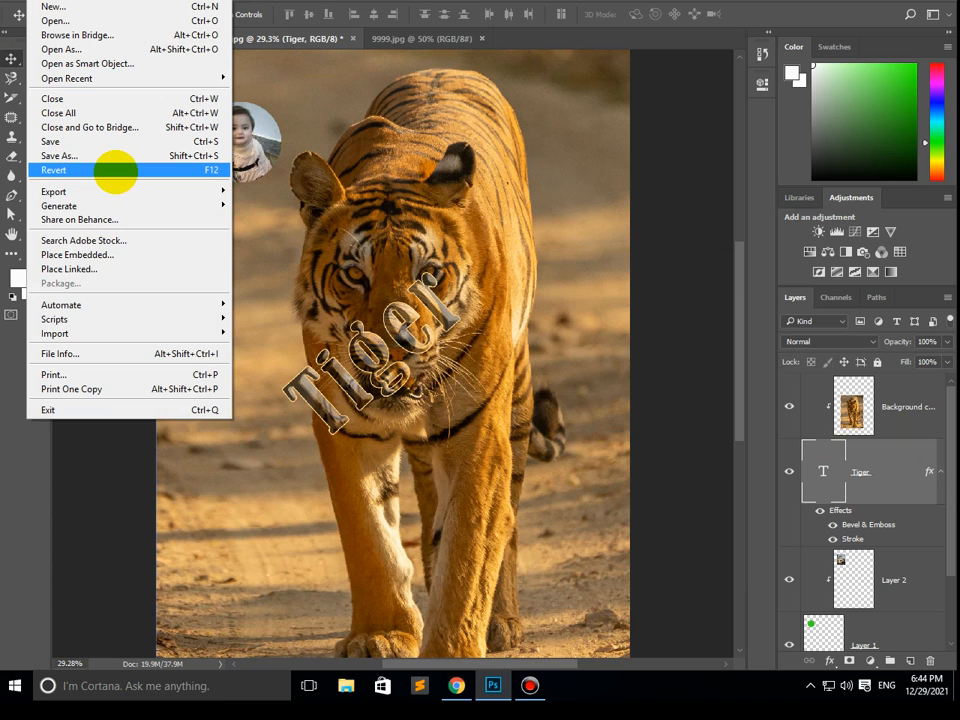
left_click(116, 170)
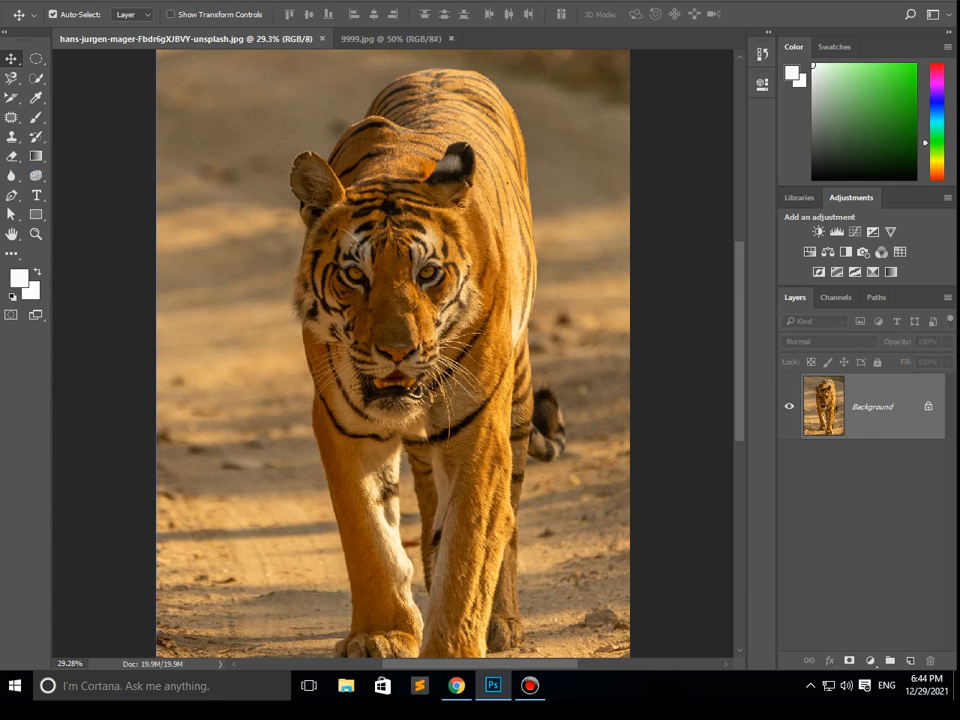
right_click(664, 692)
left_click(722, 592)
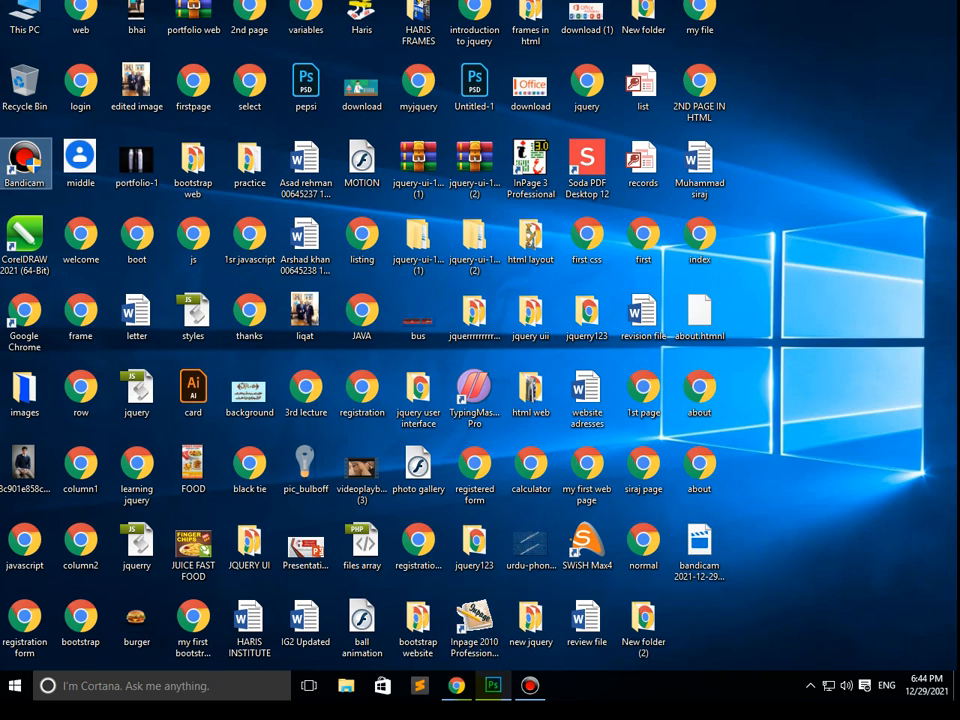
left_click(492, 686)
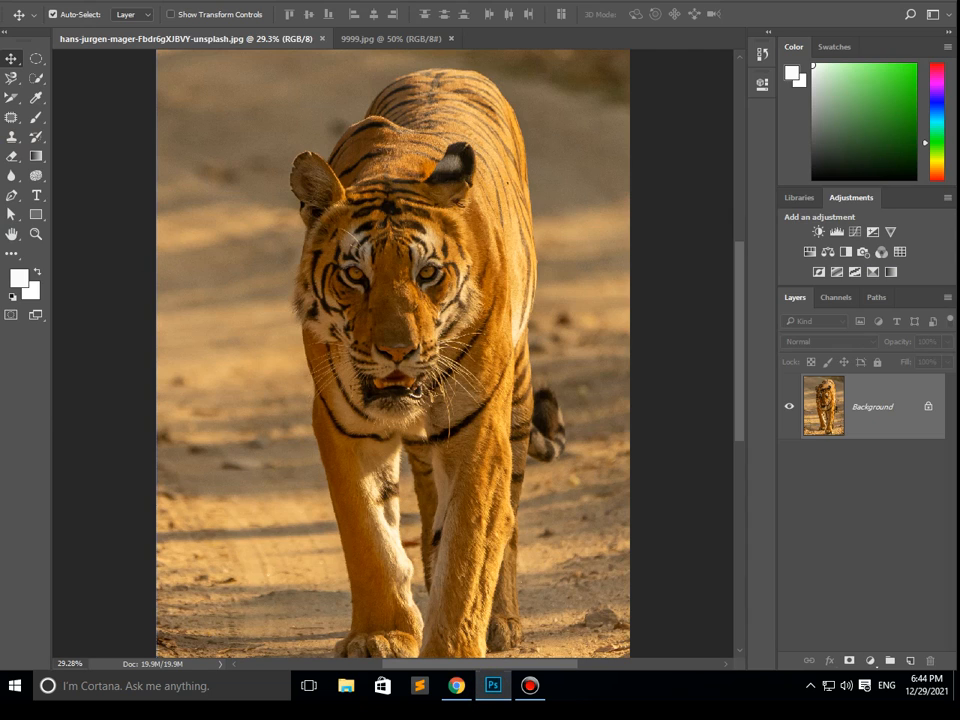
left_click(45, 3)
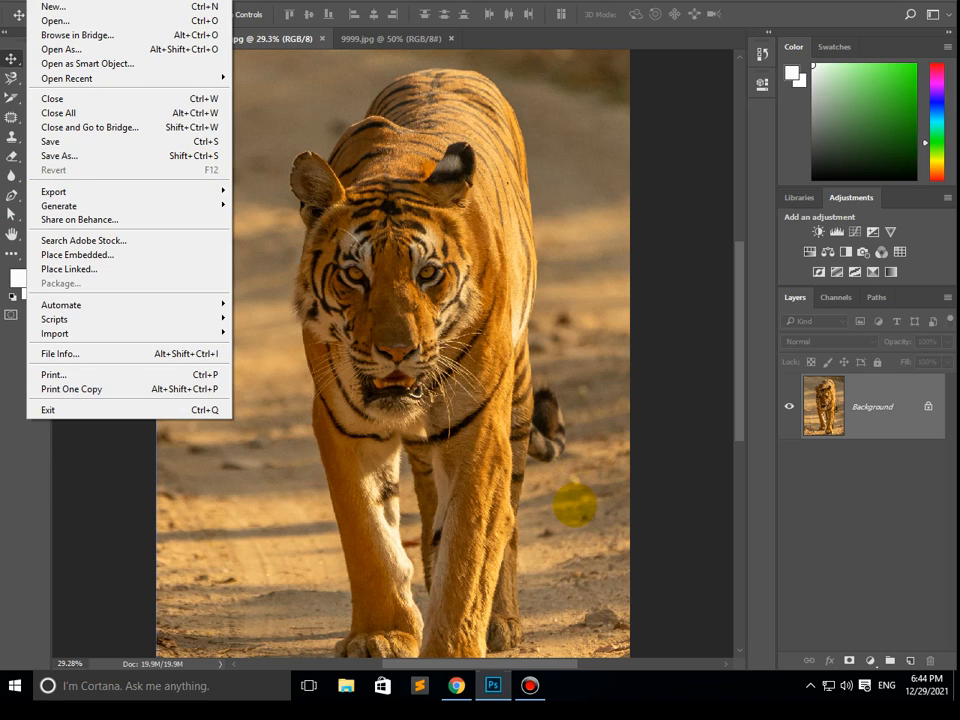
left_click(390, 5)
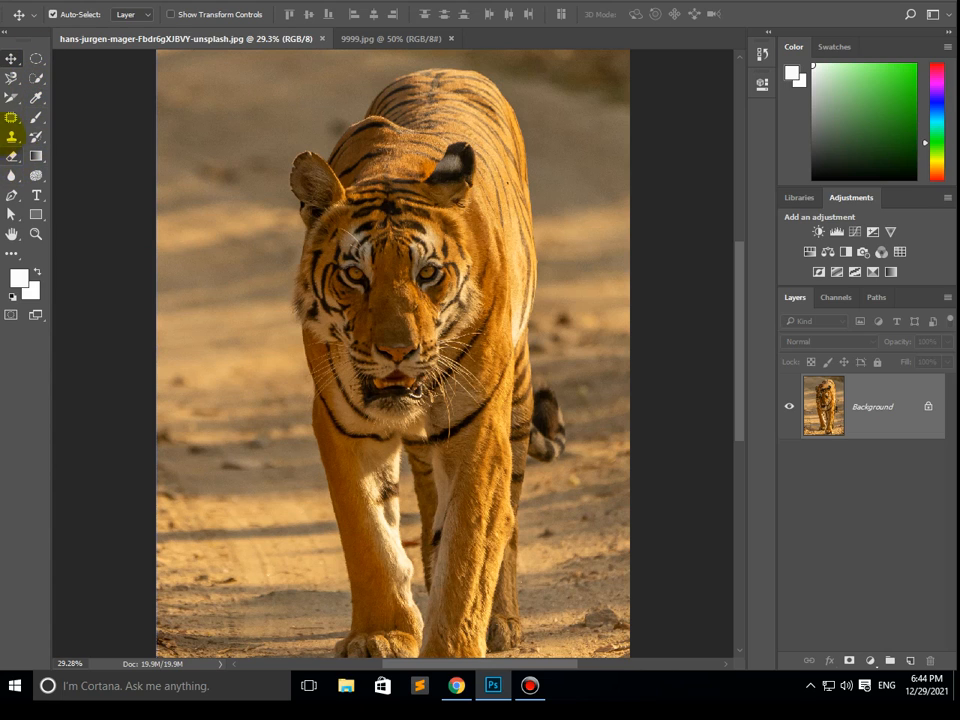
left_click(11, 97)
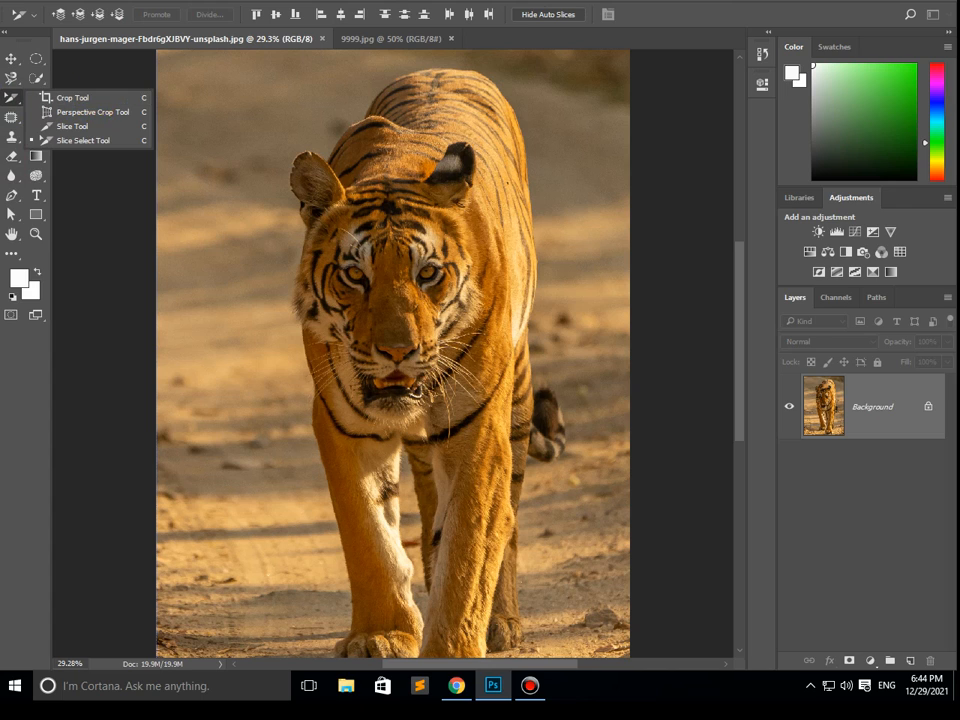
left_click(95, 98)
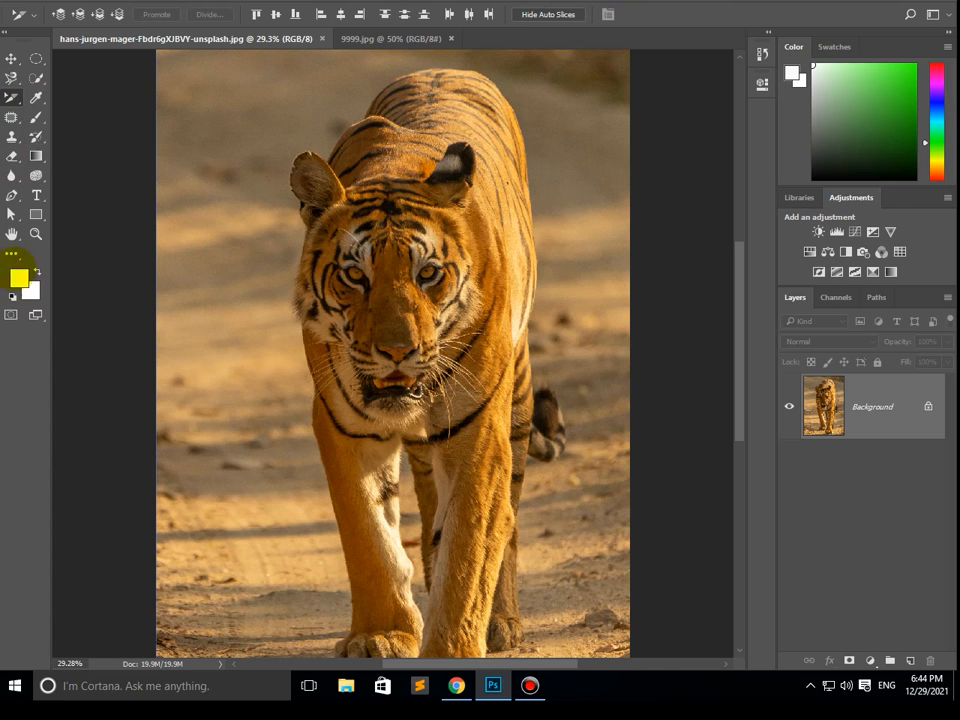
- Add white horizontal text reading "lion tiger" in Bernard MT Condensed at 388 pt, starting beside the tiger's mouth
left_click(36, 194)
left_click(109, 195)
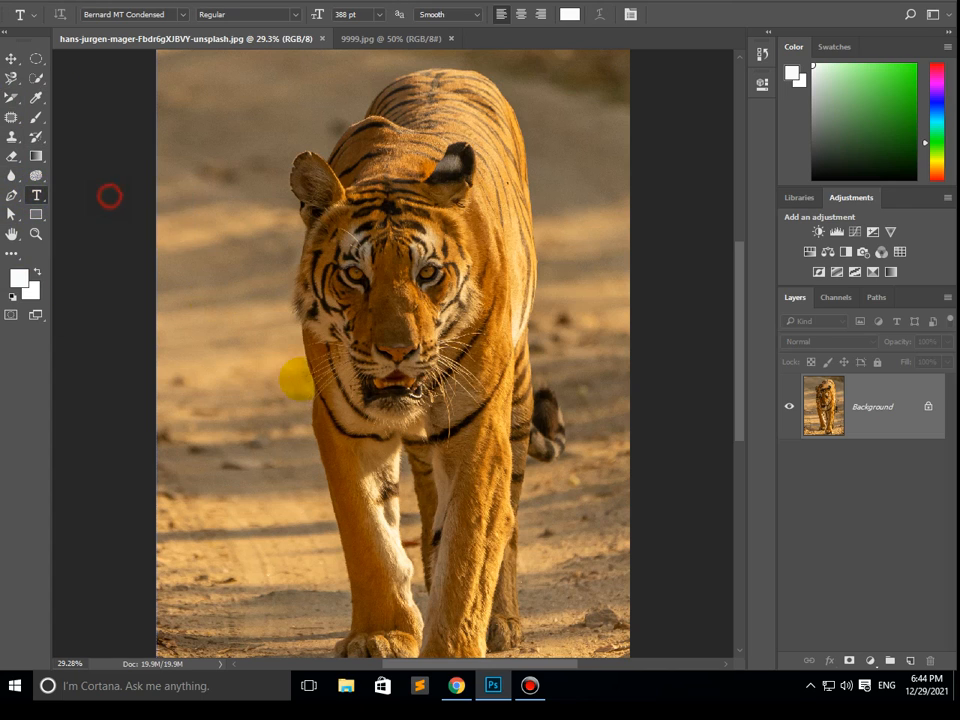
left_click(297, 393)
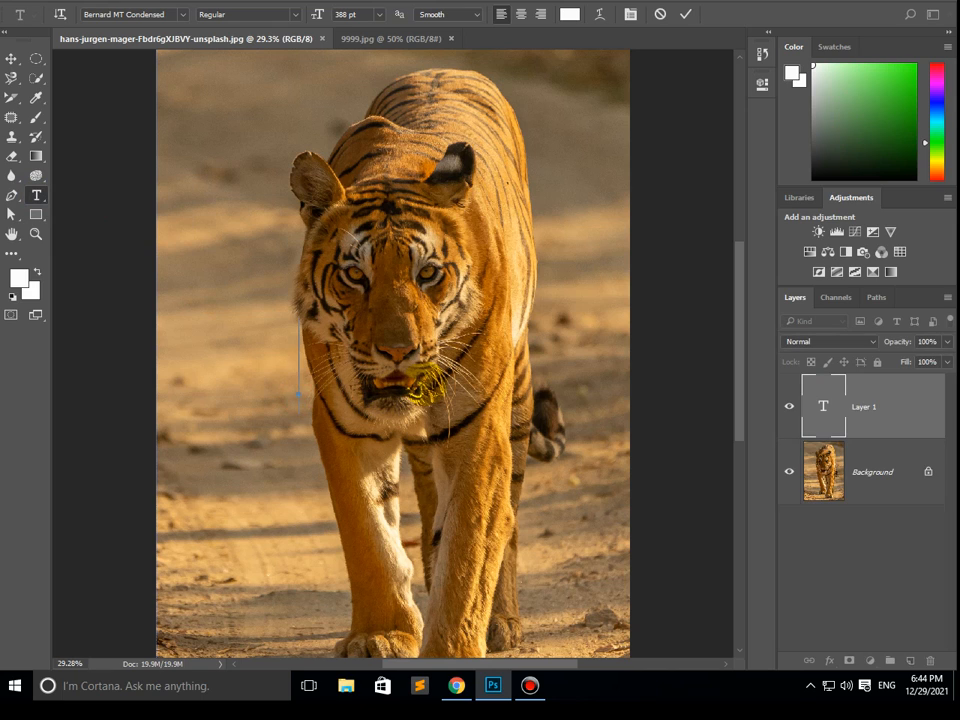
type("lion tih")
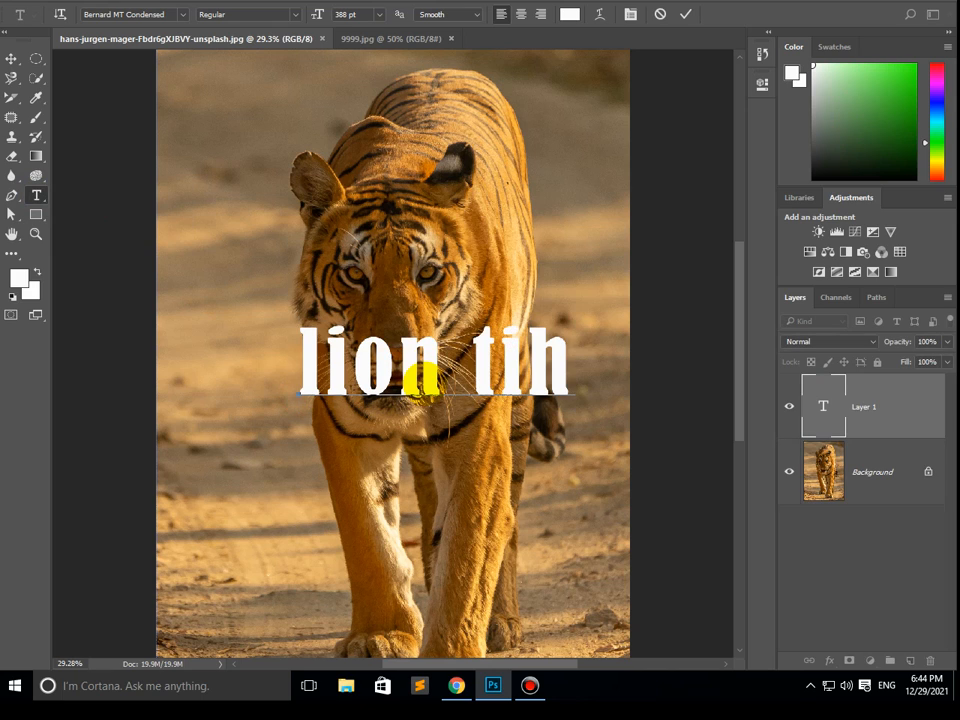
key("BackSpace")
type("ger")
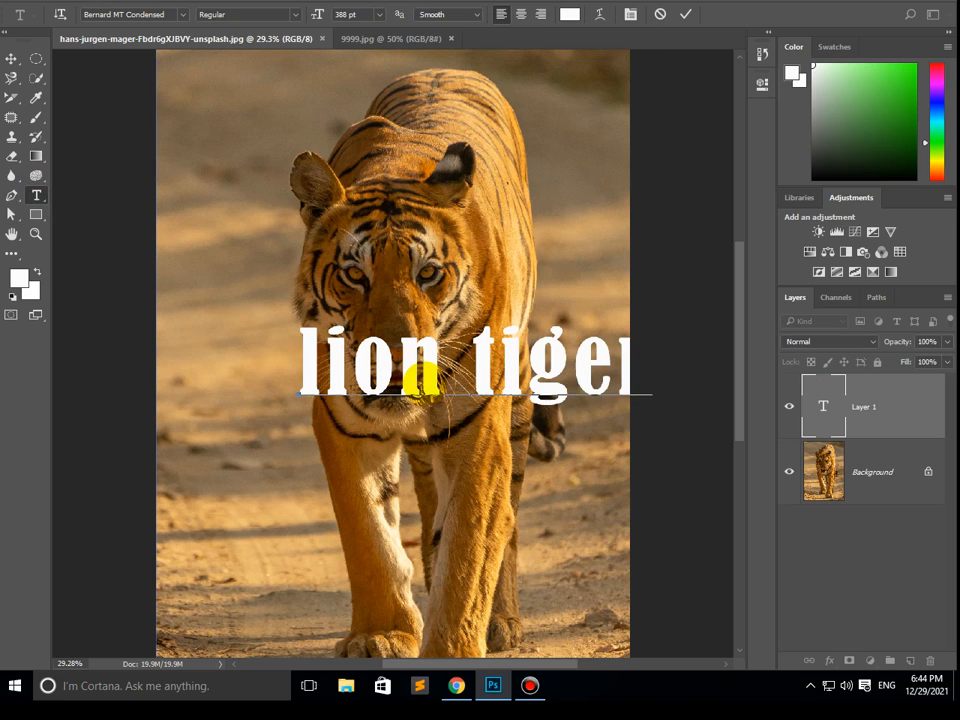
left_click(10, 58)
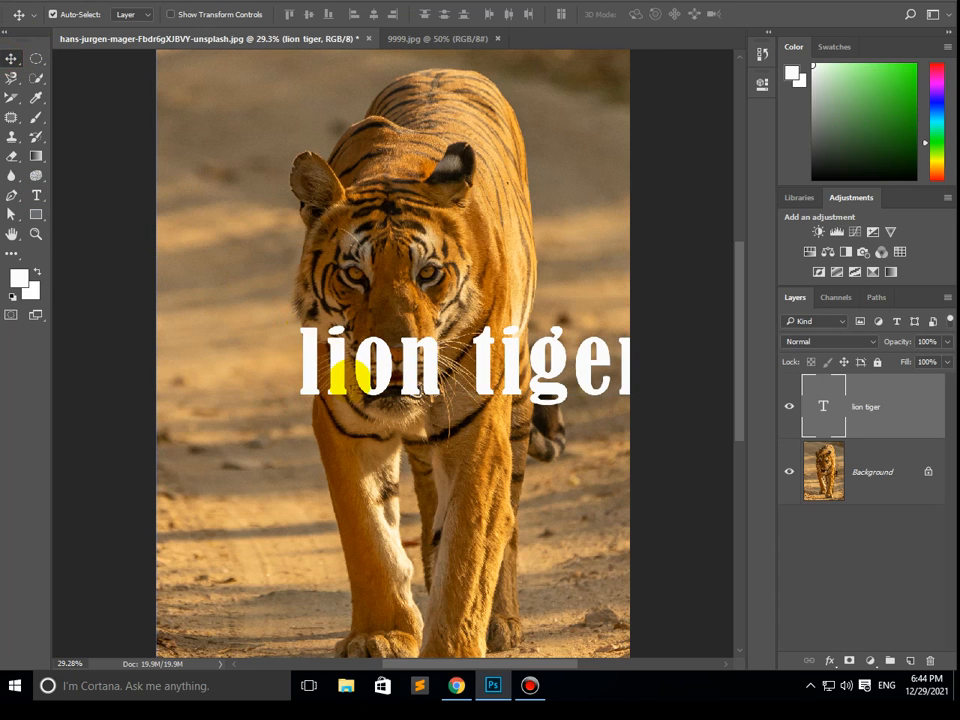
- Shift the text left so it fits inside the photo, and capitalise its first letter to read "Lion tiger"
left_click_drag(315, 381, 189, 407)
double_click(242, 407)
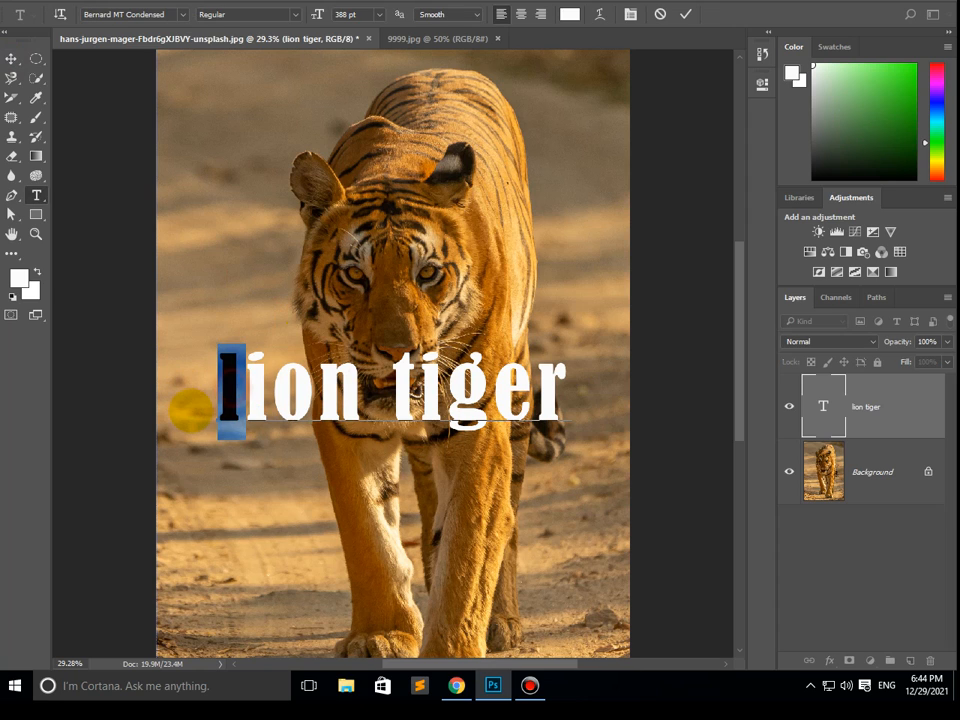
type("L")
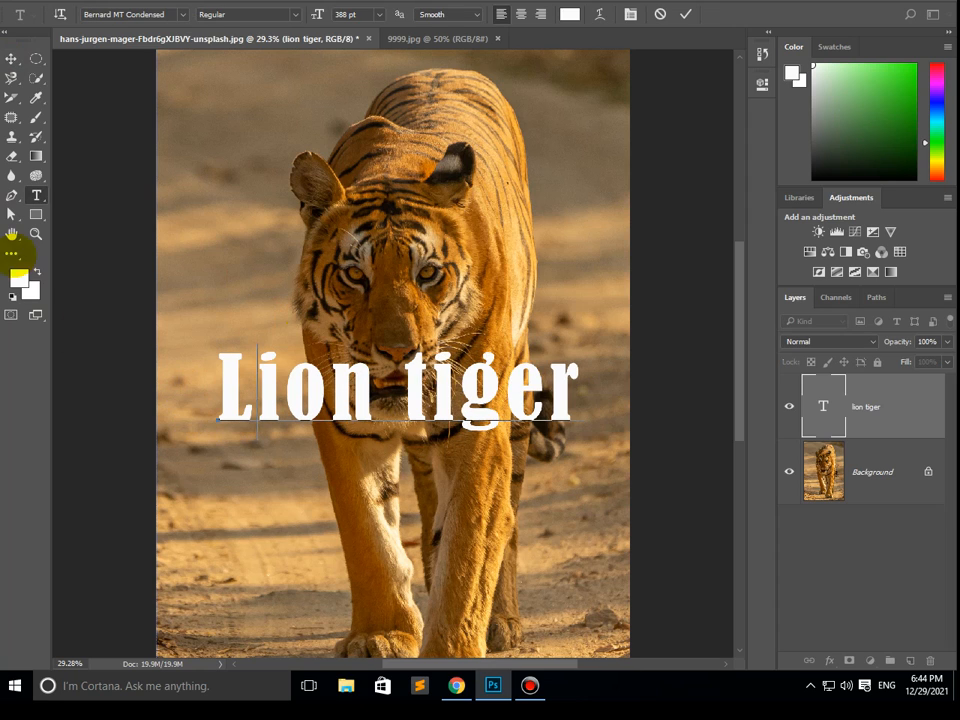
left_click(10, 58)
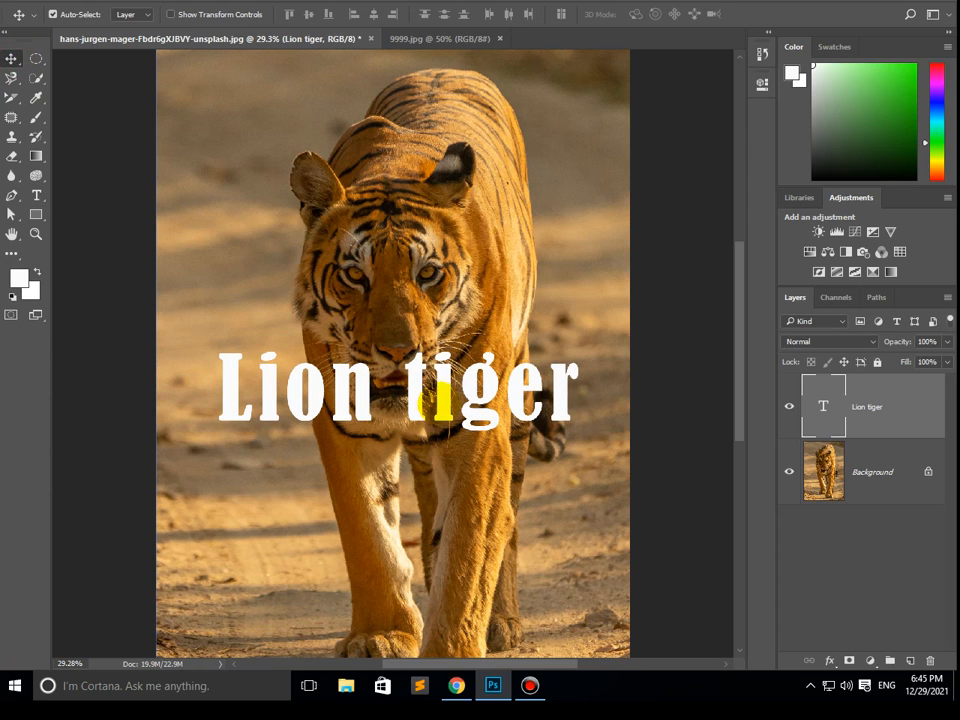
- Rotate the "Lion tiger" text by 45 degrees with Free Transform
key("ctrl+t")
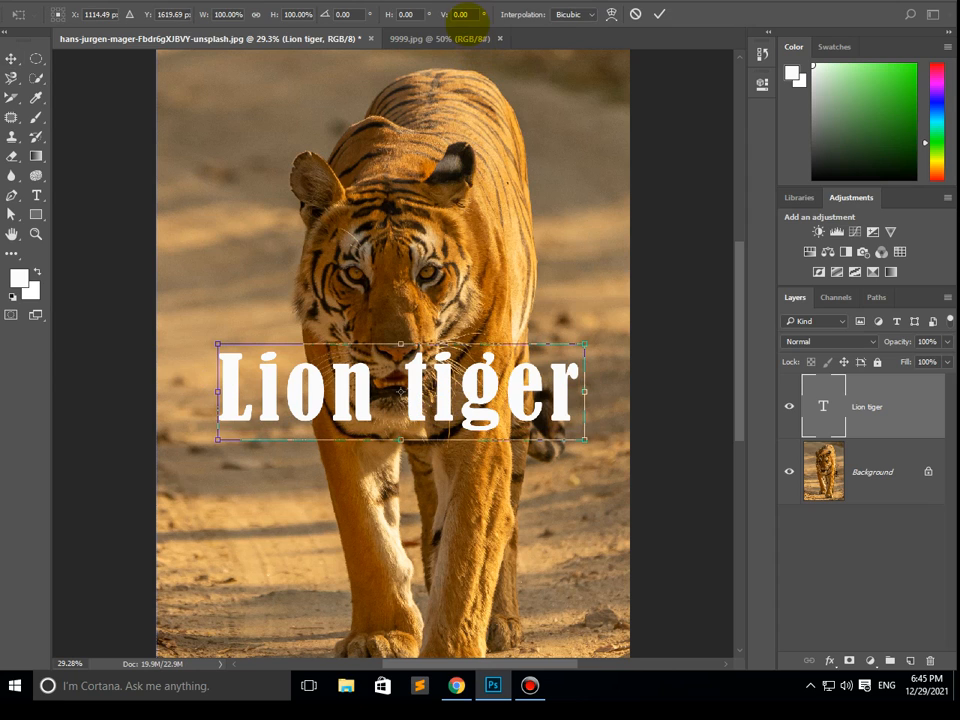
left_click(343, 14)
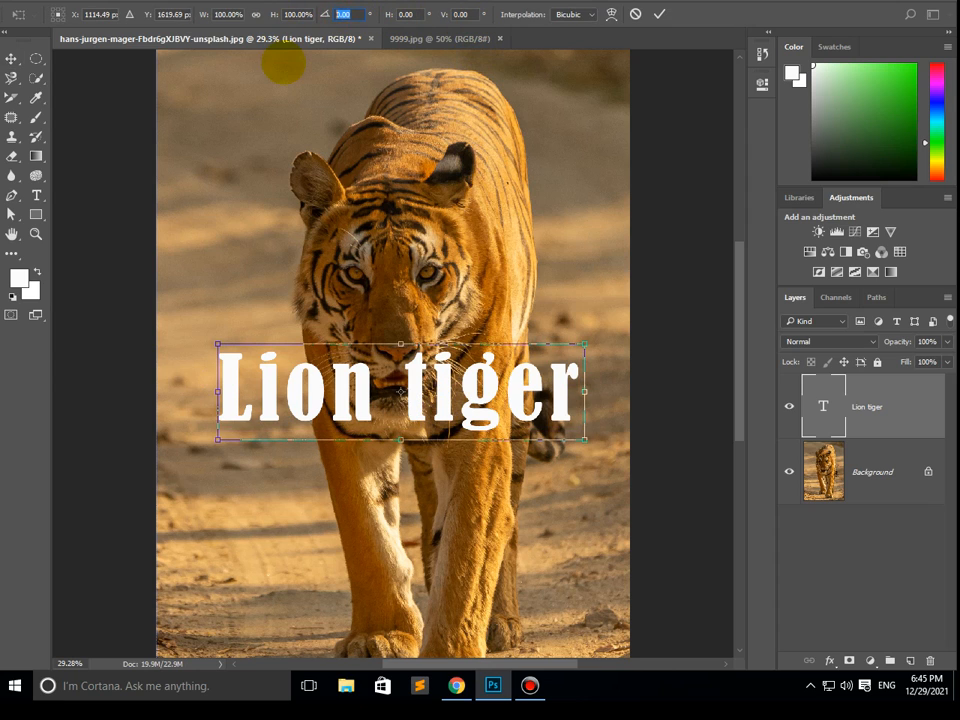
type("45")
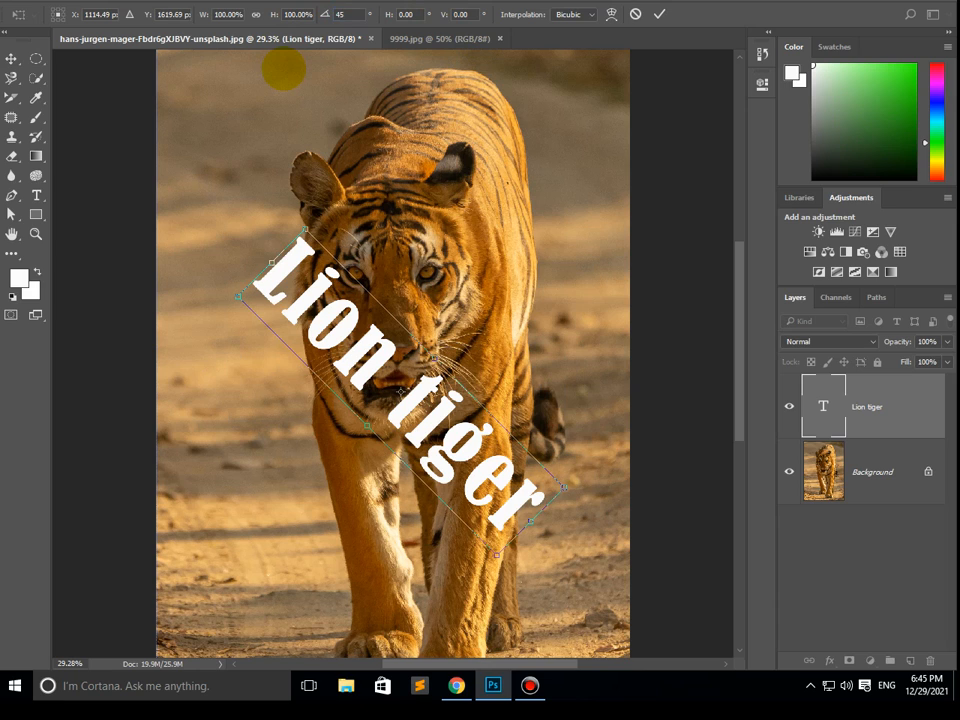
double_click(390, 393)
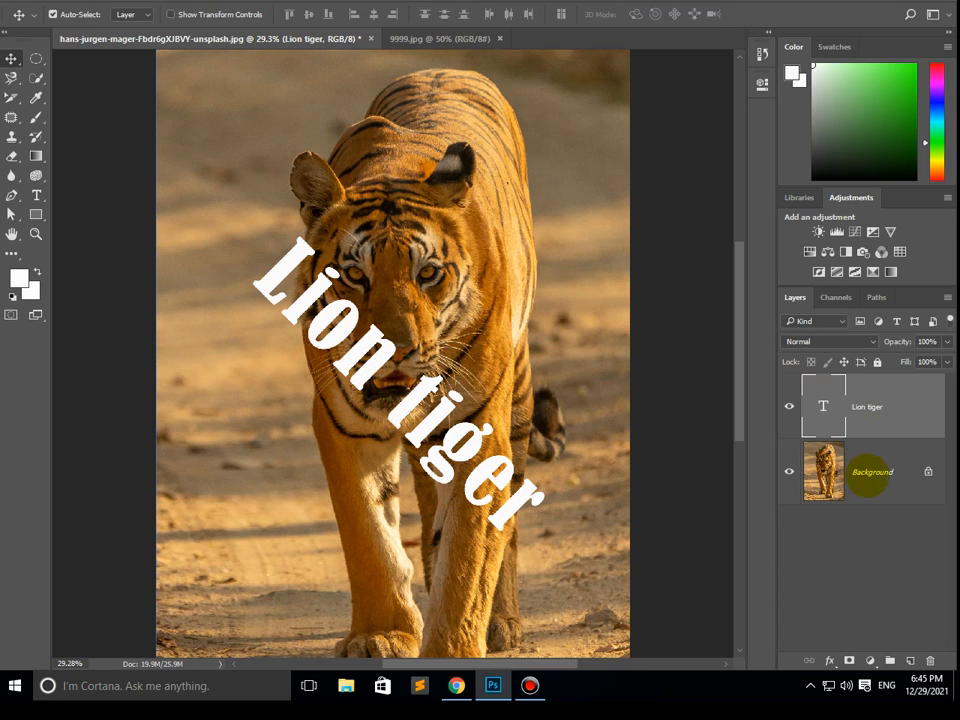
- Duplicate the Background layer within the same document under the name "Background copy"
left_click(864, 473)
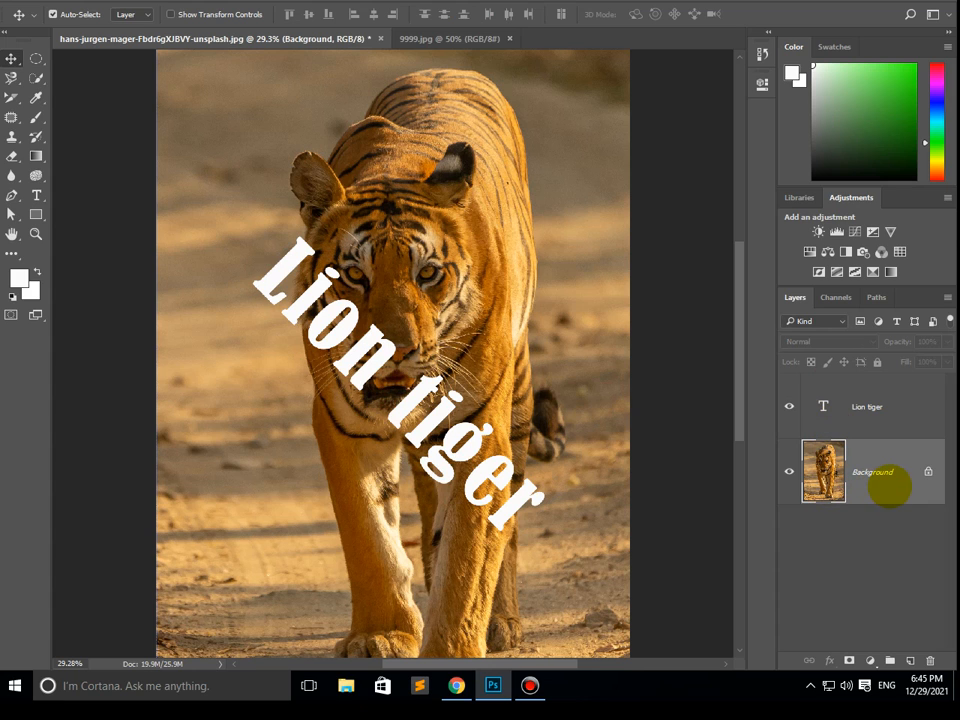
right_click(874, 484)
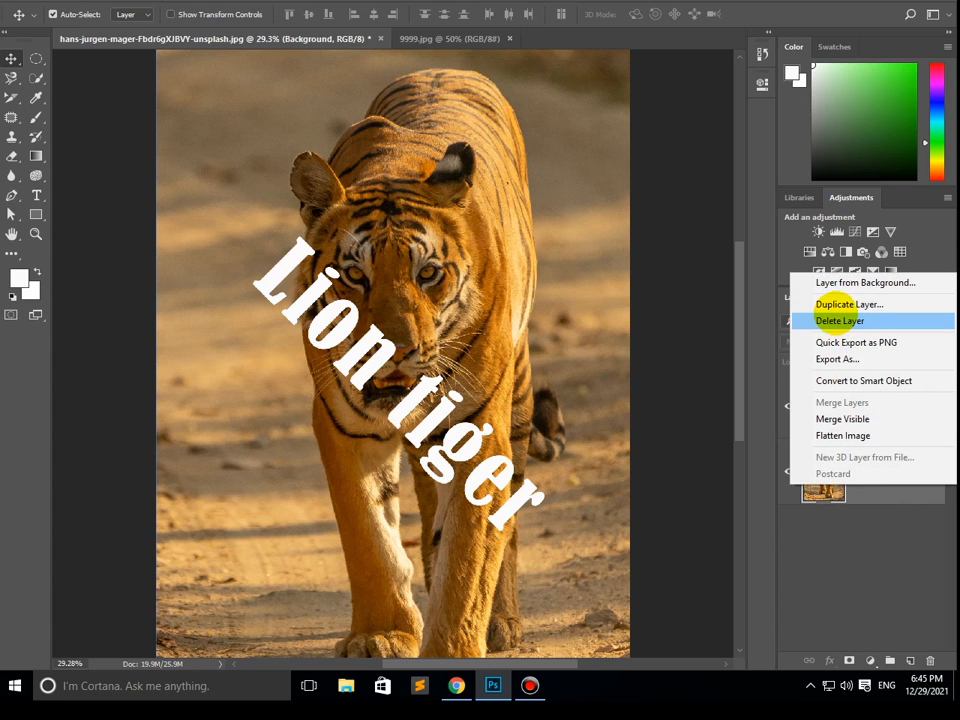
left_click(840, 304)
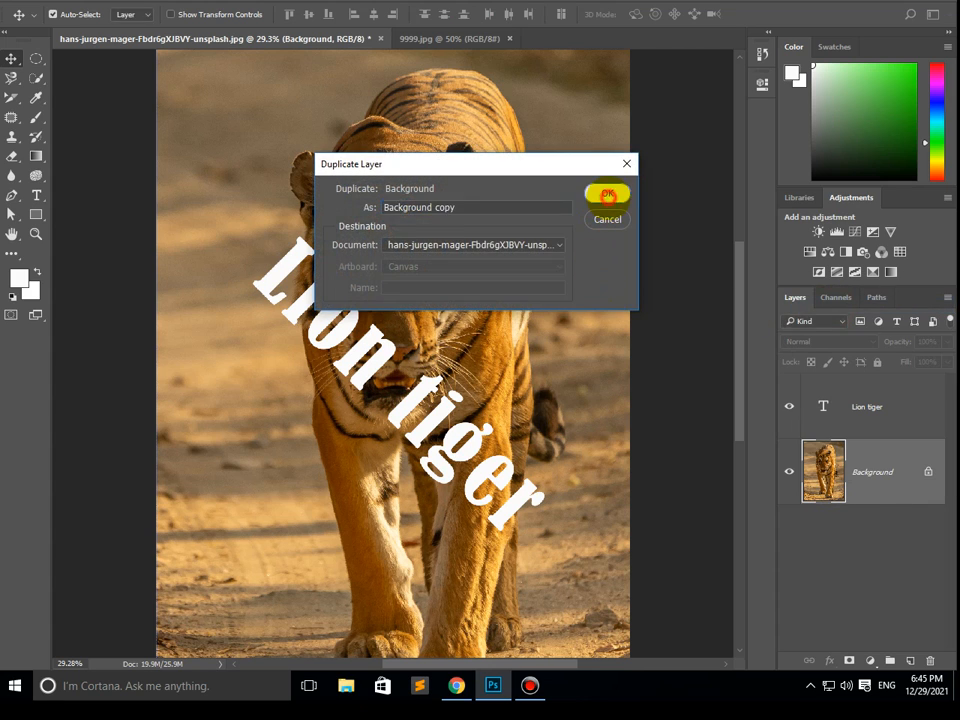
left_click(606, 193)
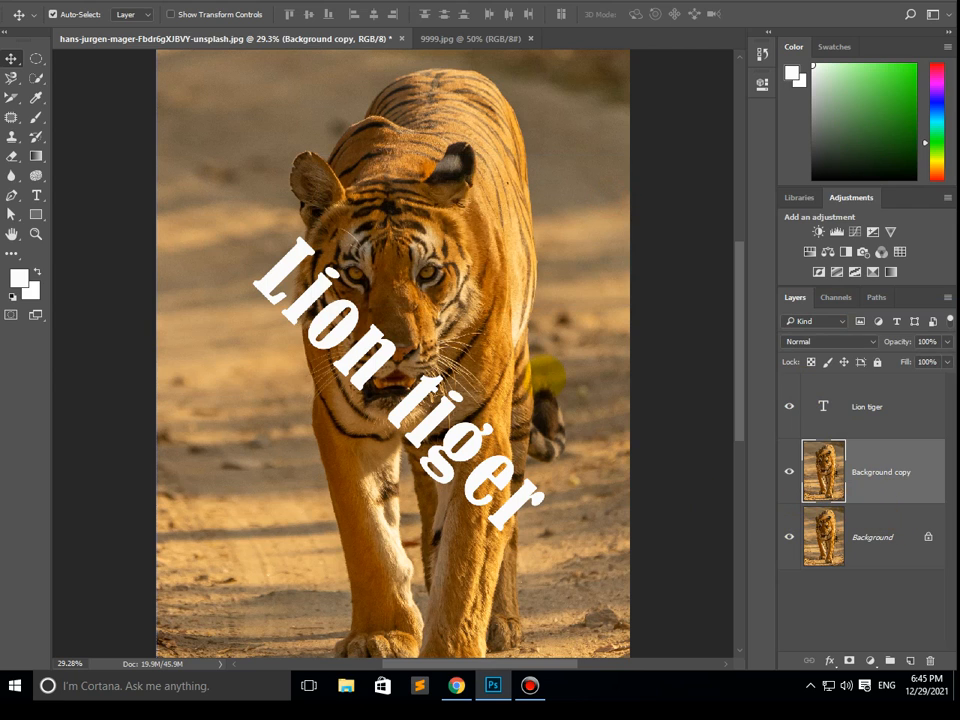
- List the layers stacked beneath the text and beneath the bare photo, and select the Background copy layer from the list
right_click(544, 374)
left_click(589, 384)
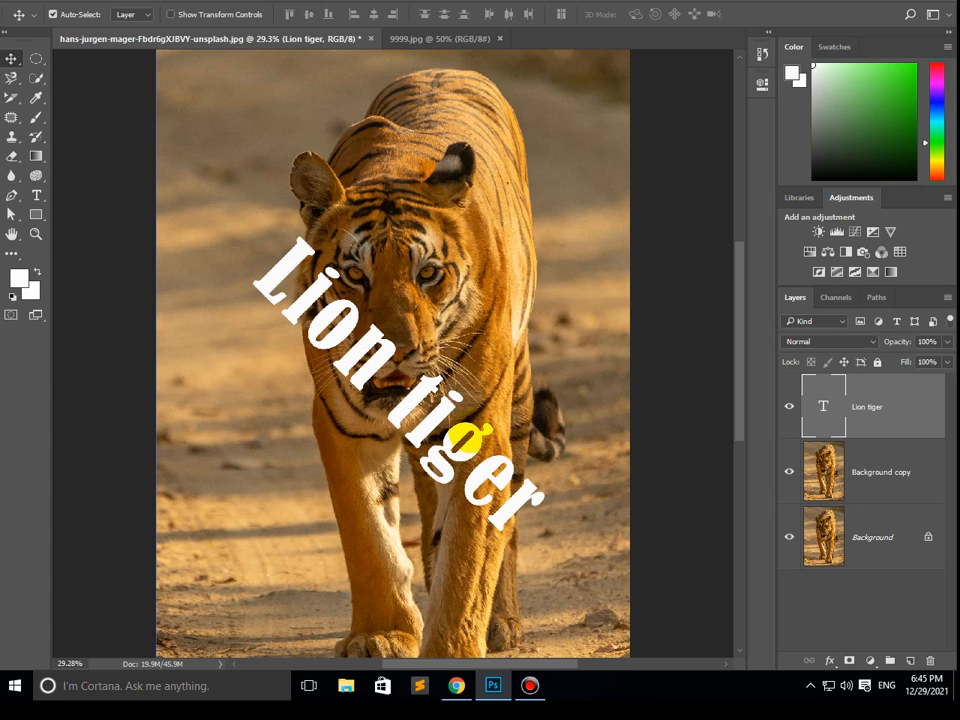
right_click(485, 438)
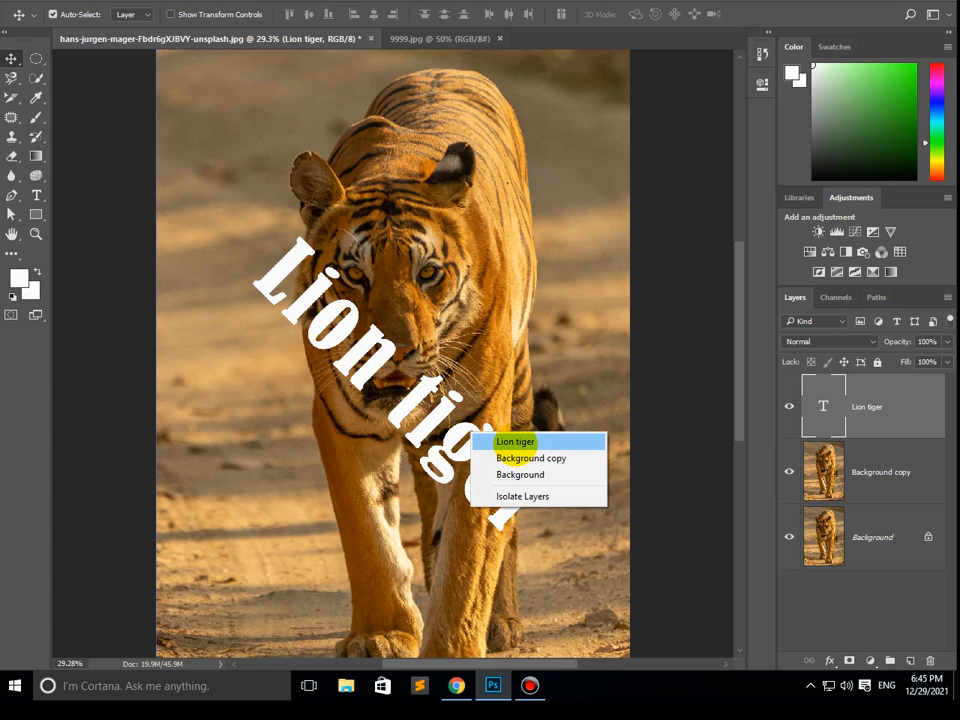
left_click(568, 467)
right_click(582, 461)
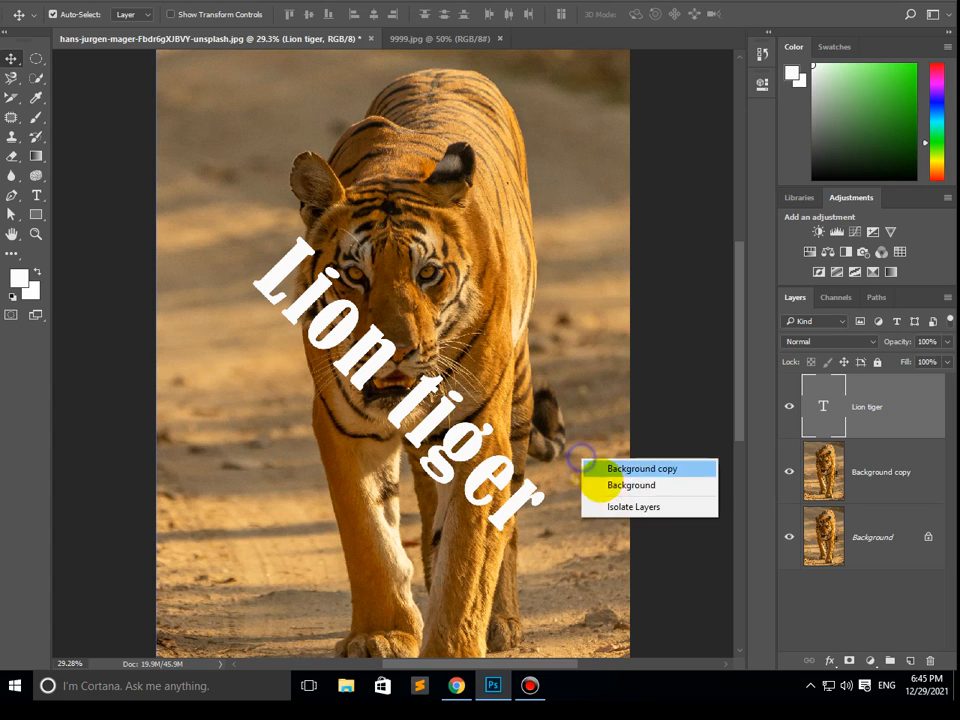
left_click(637, 470)
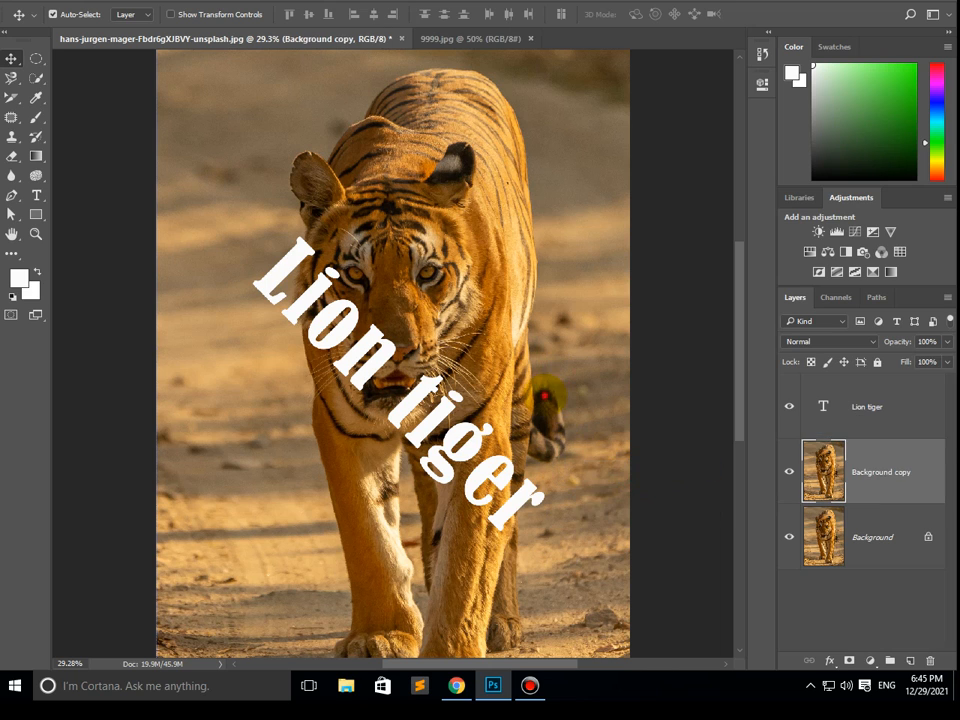
- Reposition the rotated "Lion tiger" text slightly to the left across the tiger's face and chest
left_click_drag(546, 394, 520, 400)
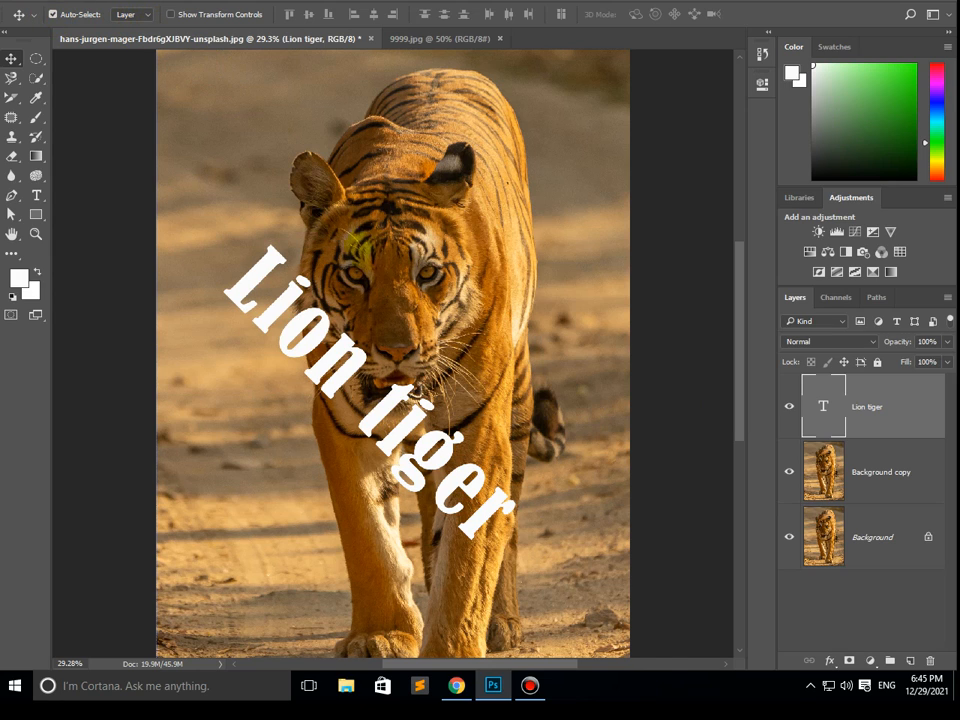
left_click_drag(478, 311, 486, 303)
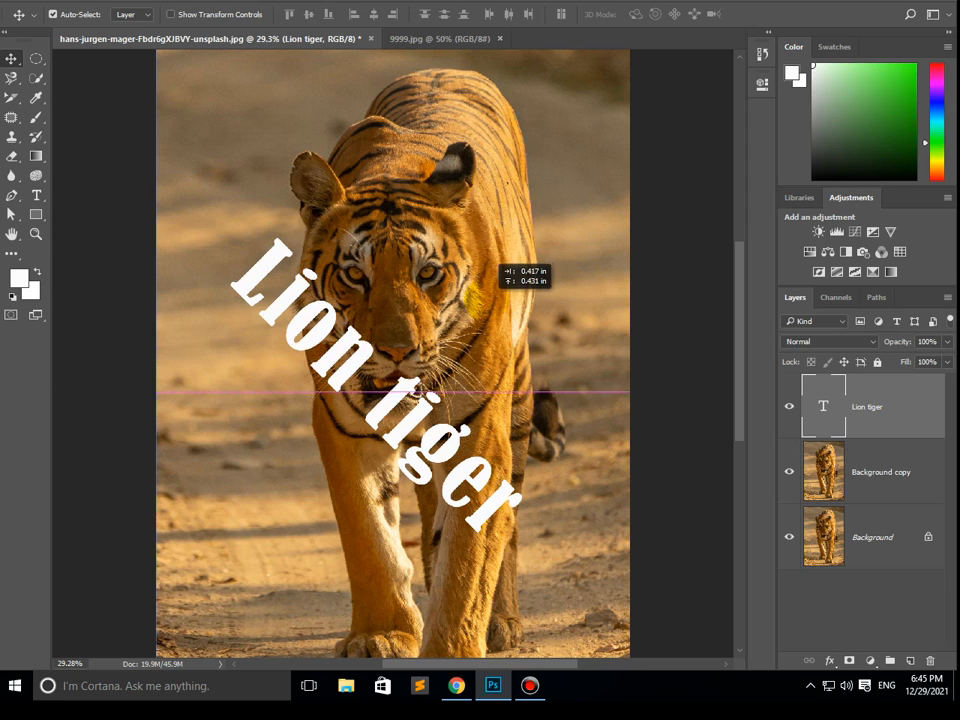
- Try moving Background copy about 5.3 in right and 1.3 in down and shifting the text with it, and undo both moves
left_click(866, 484)
left_click(870, 537)
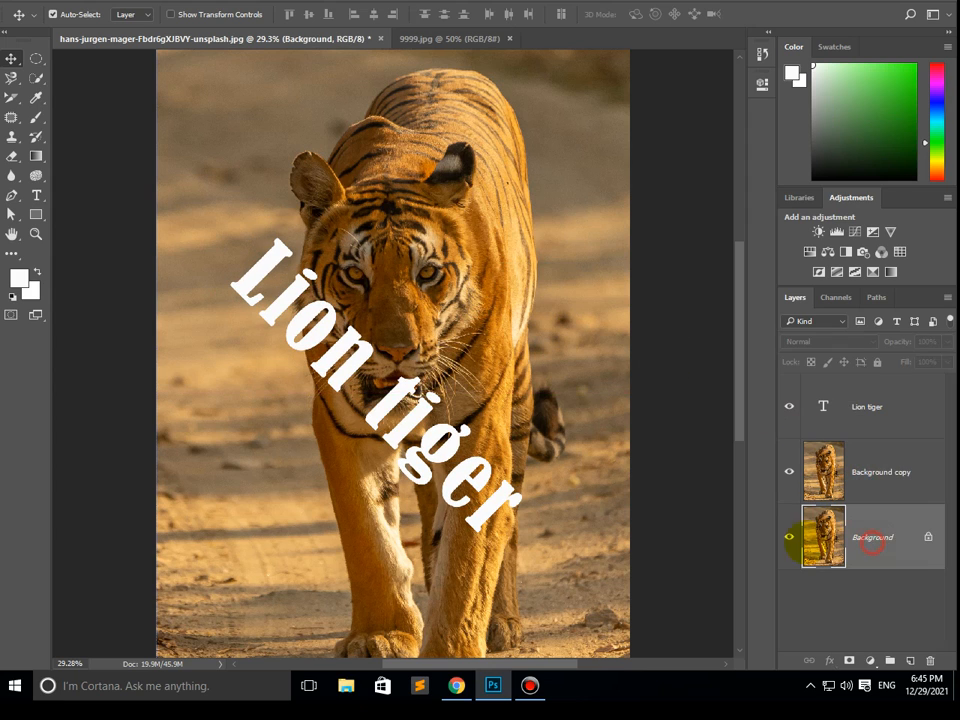
left_click_drag(548, 326, 630, 348)
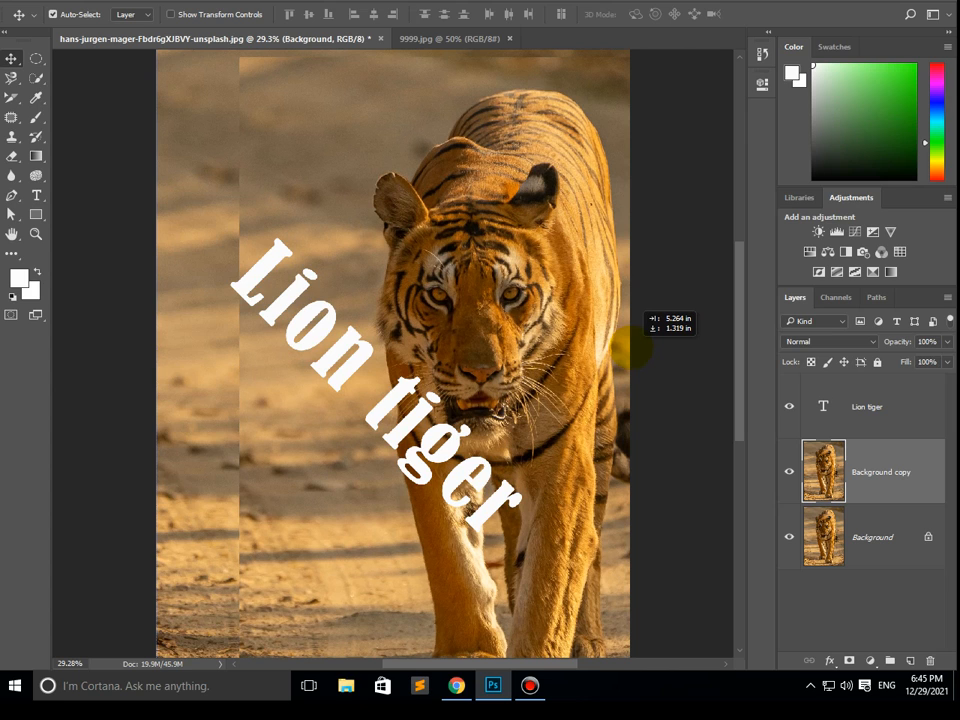
left_click_drag(408, 400, 452, 440)
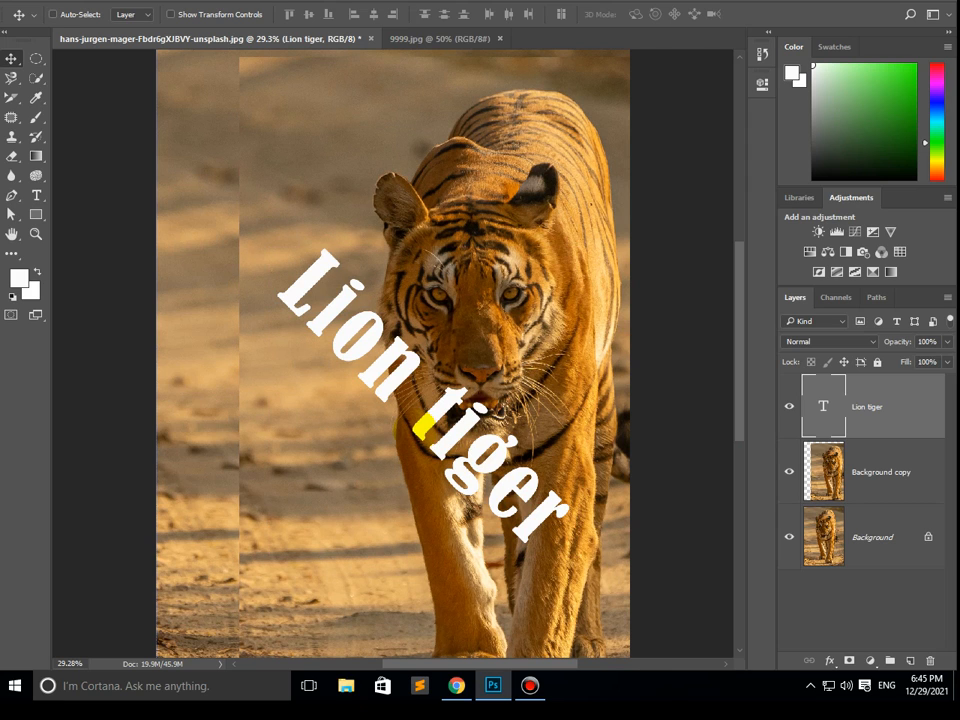
key("ctrl+z")
left_click(80, 14)
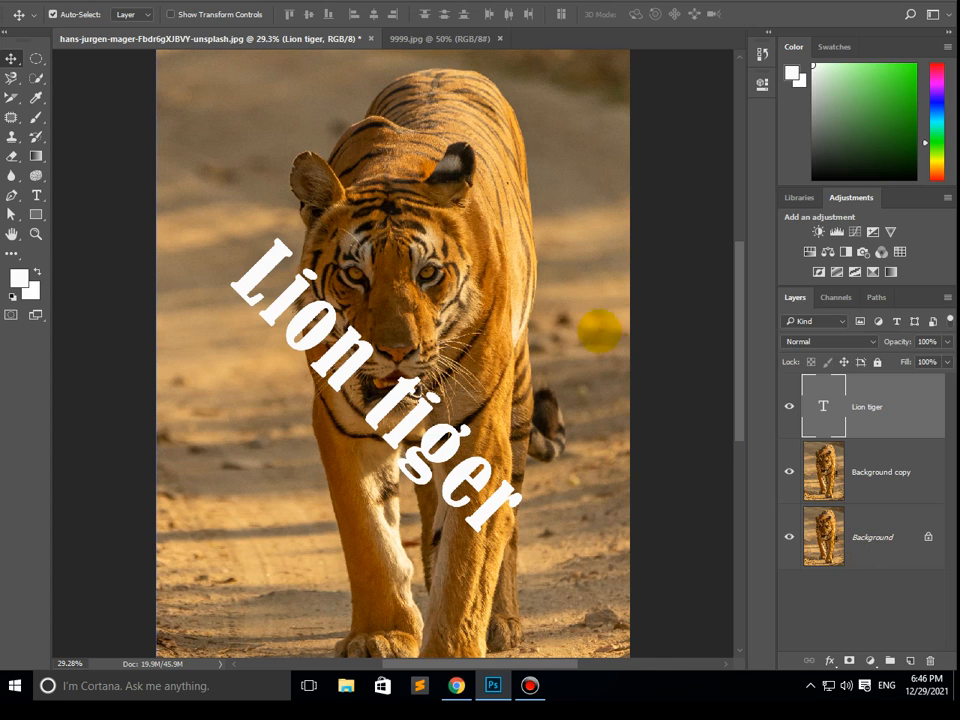
- Move the "Lion tiger" text up and slightly right so it runs diagonally across the tiger's face
mouse_move(480, 275)
left_mouse_down()
mouse_move(551, 267)
mouse_move(458, 292)
mouse_move(466, 287)
left_mouse_up()
left_click_drag(424, 414, 446, 352)
- Try moving Background copy right and up, list the layers under the exposed and covered areas, and undo the move
left_click(585, 542)
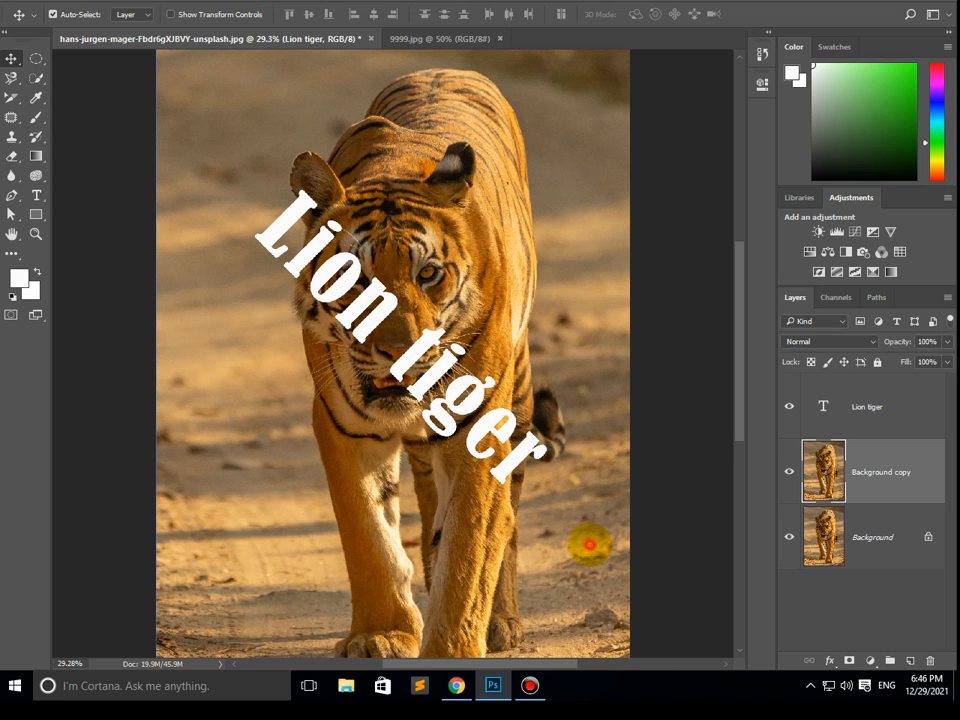
left_click_drag(550, 541, 706, 500)
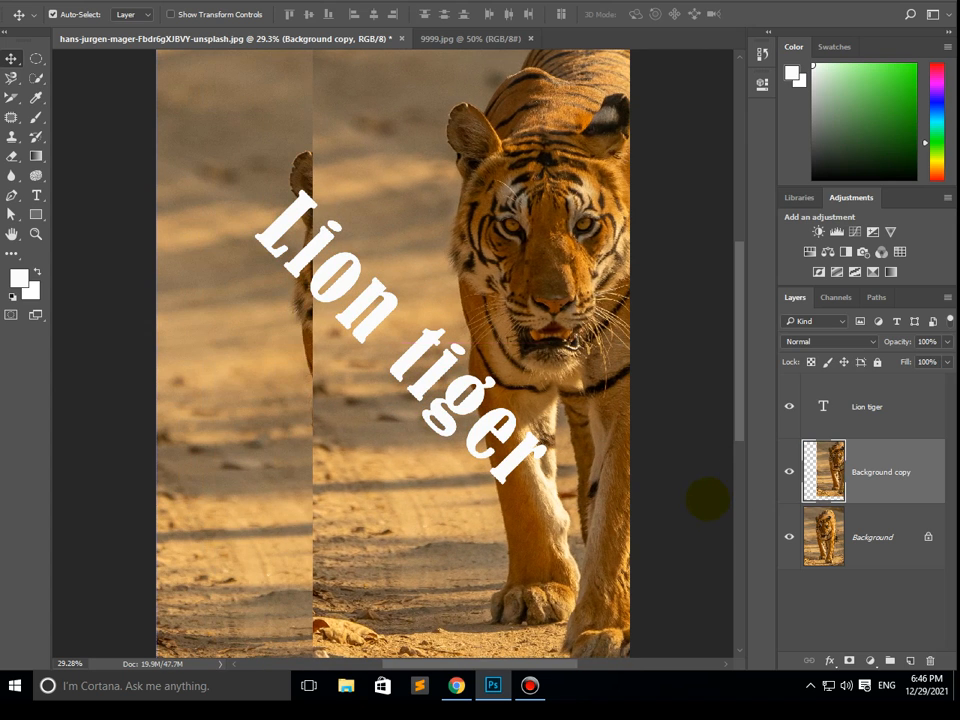
right_click(200, 437)
right_click(454, 517)
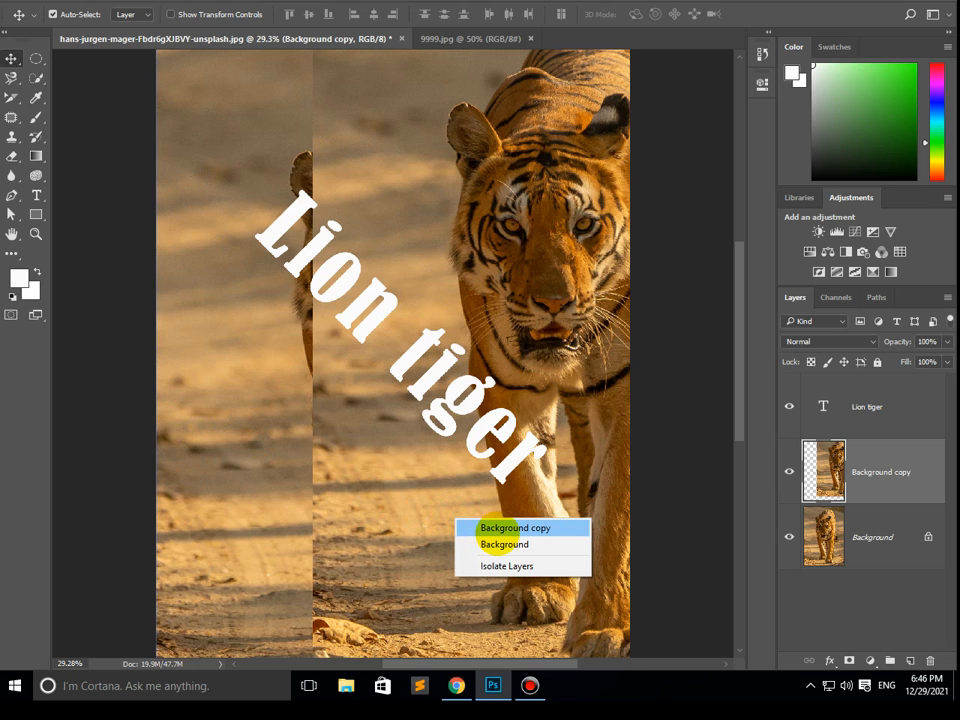
left_click(510, 527)
key("ctrl+z")
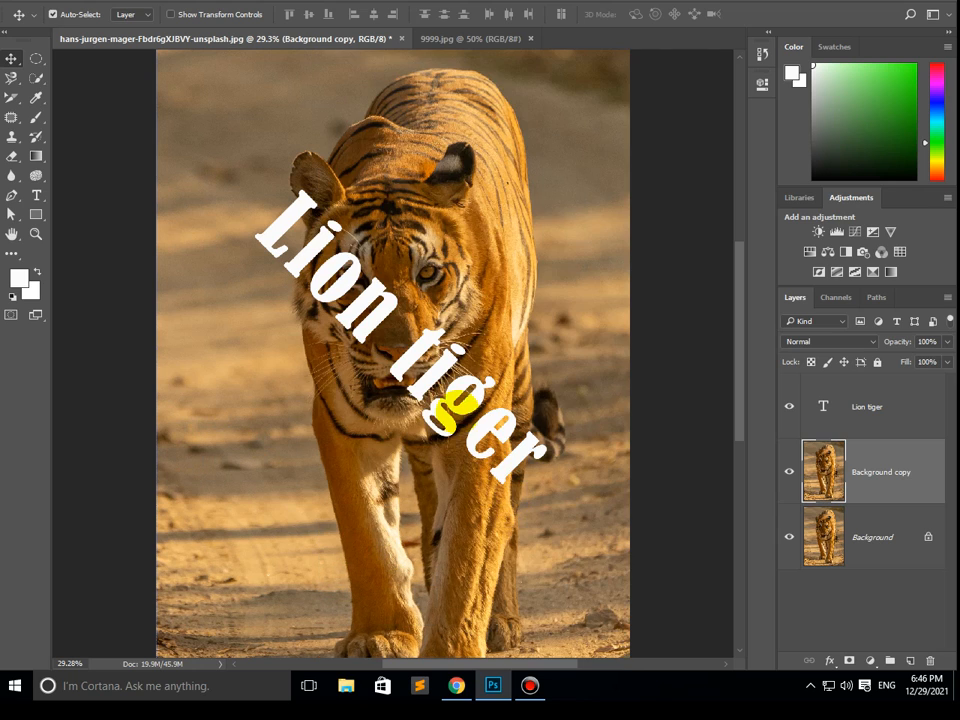
- Move the Background copy layer above the "Lion tiger" text layer and hide the Background layer
left_click_drag(887, 491, 860, 428)
left_click(789, 537)
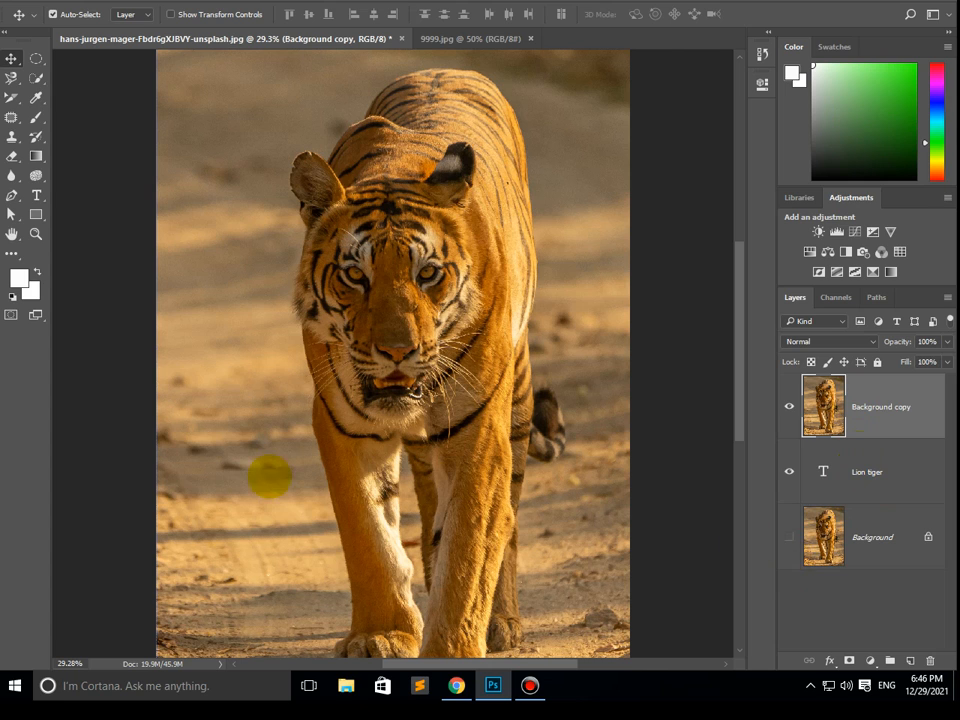
- Try shifting the Background copy layer to the right to expose the transparent area and part of the text, and undo the shift
right_click(234, 479)
left_click(295, 488)
left_click_drag(253, 493, 388, 493)
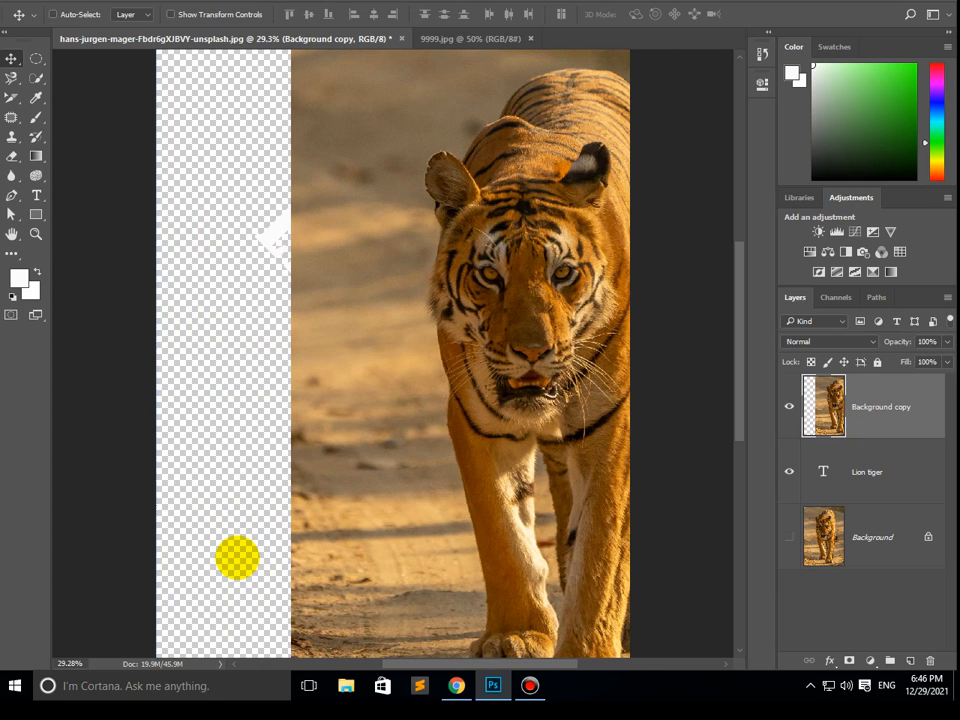
key("ctrl+z")
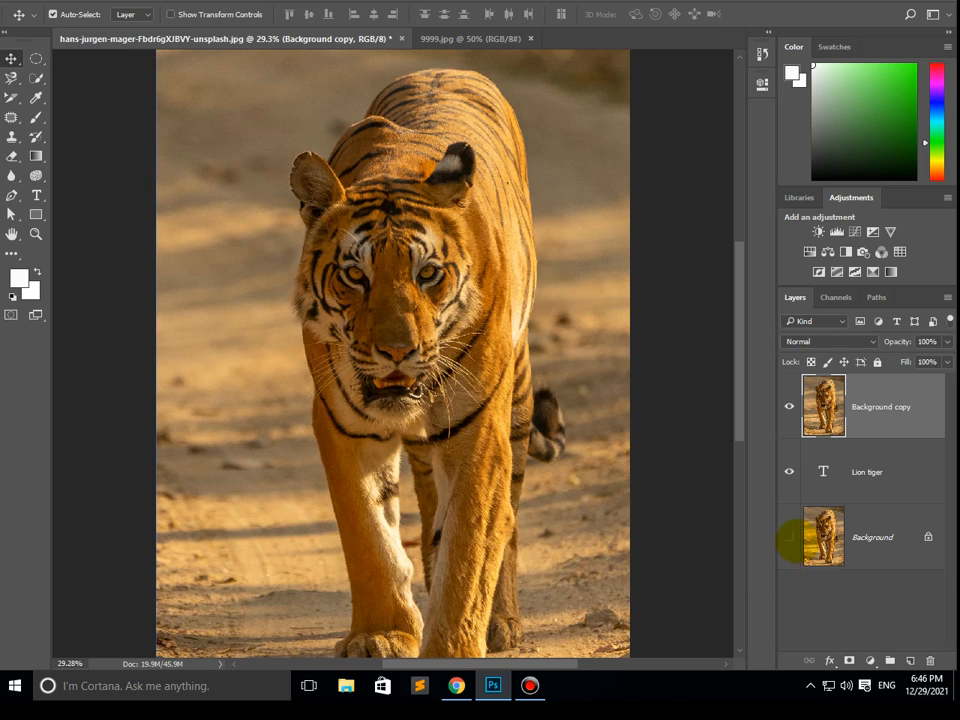
- Try shifting Background copy to the right over the visible Background, select the layer under the exposed area, and undo the shift
right_click(300, 494)
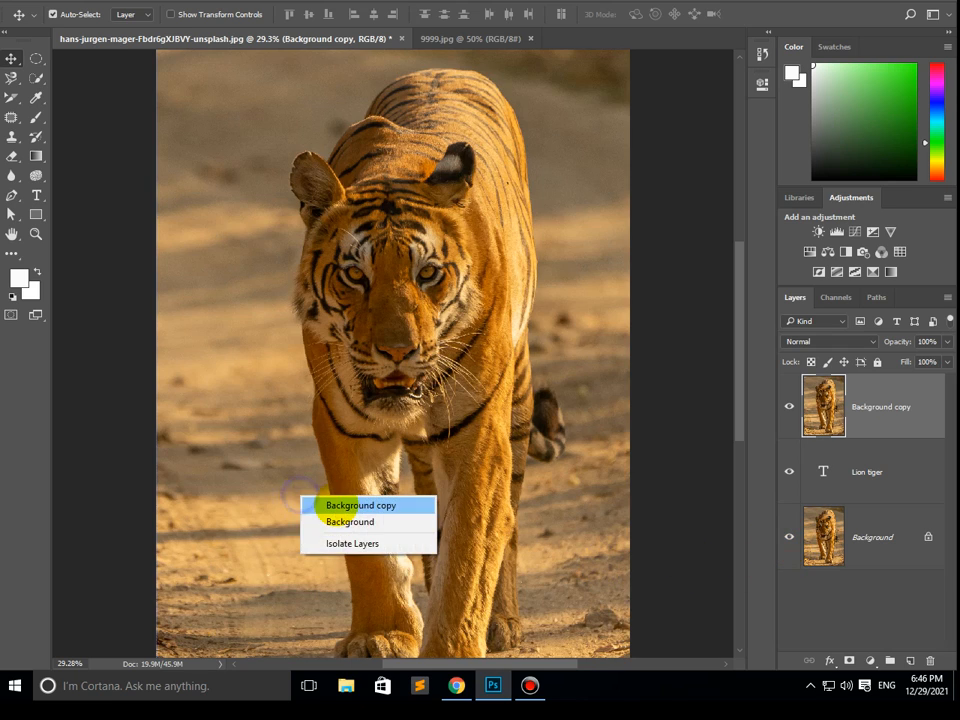
left_click(315, 506)
left_click_drag(264, 508, 387, 508)
right_click(240, 516)
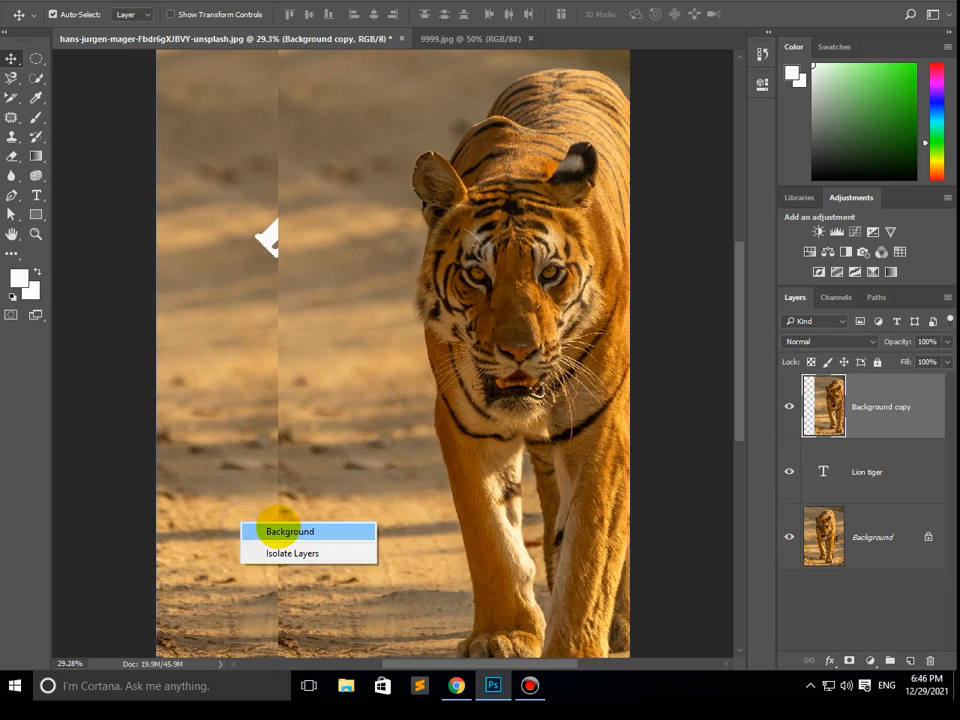
left_click(278, 527)
key("ctrl+z")
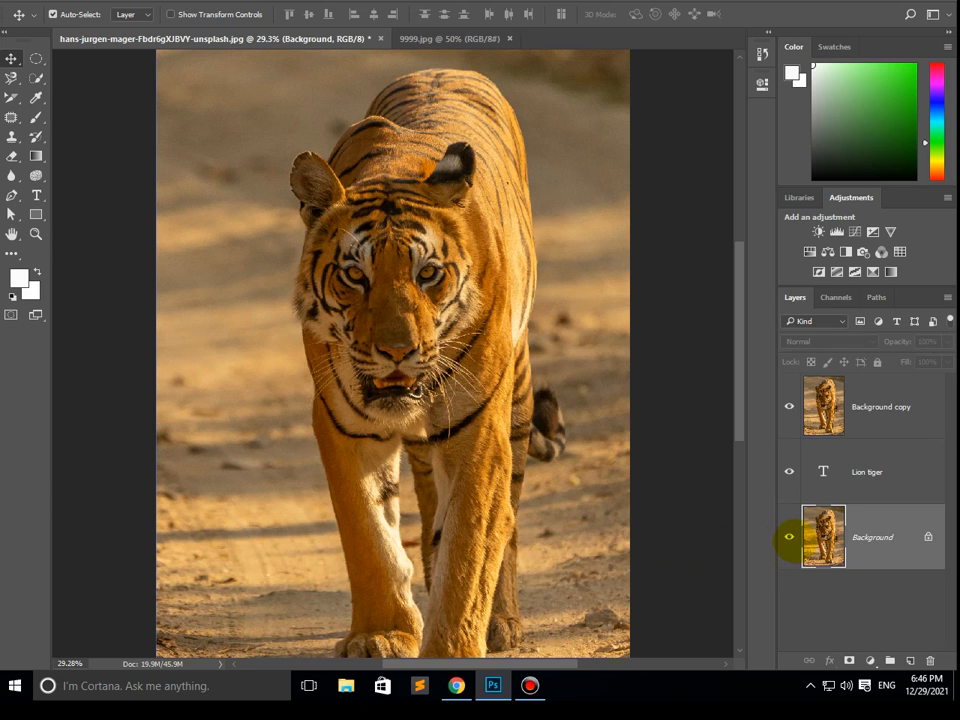
- Hide the Background layer, try shifting Background copy to the right to expose the transparent area, and undo the shift
left_click(790, 537)
right_click(223, 467)
left_click(244, 484)
left_click_drag(232, 490, 197, 501)
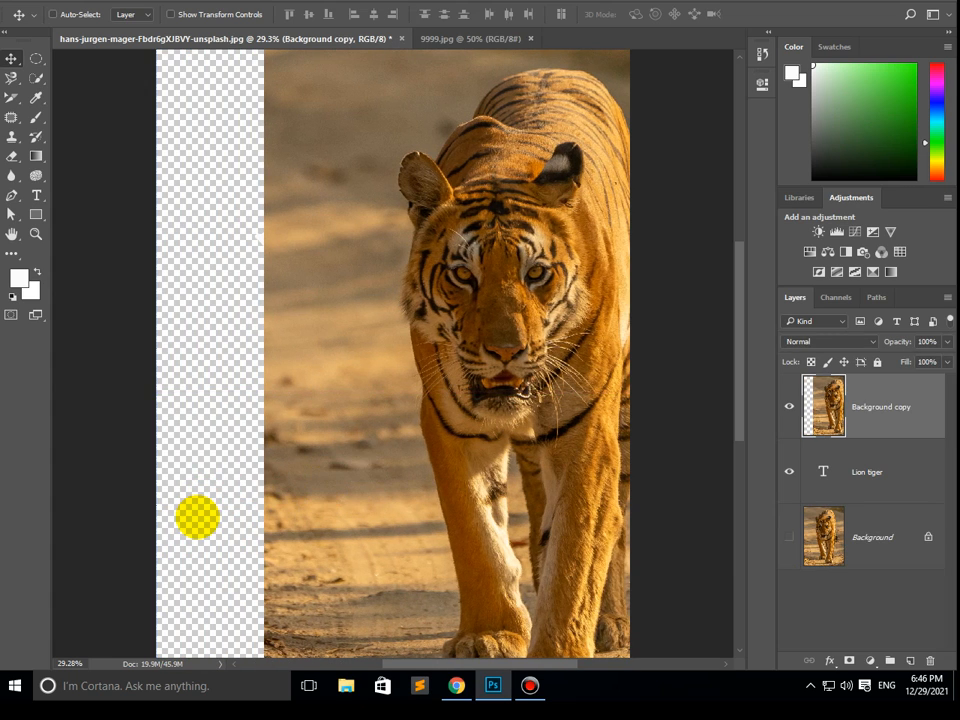
key("ctrl+z")
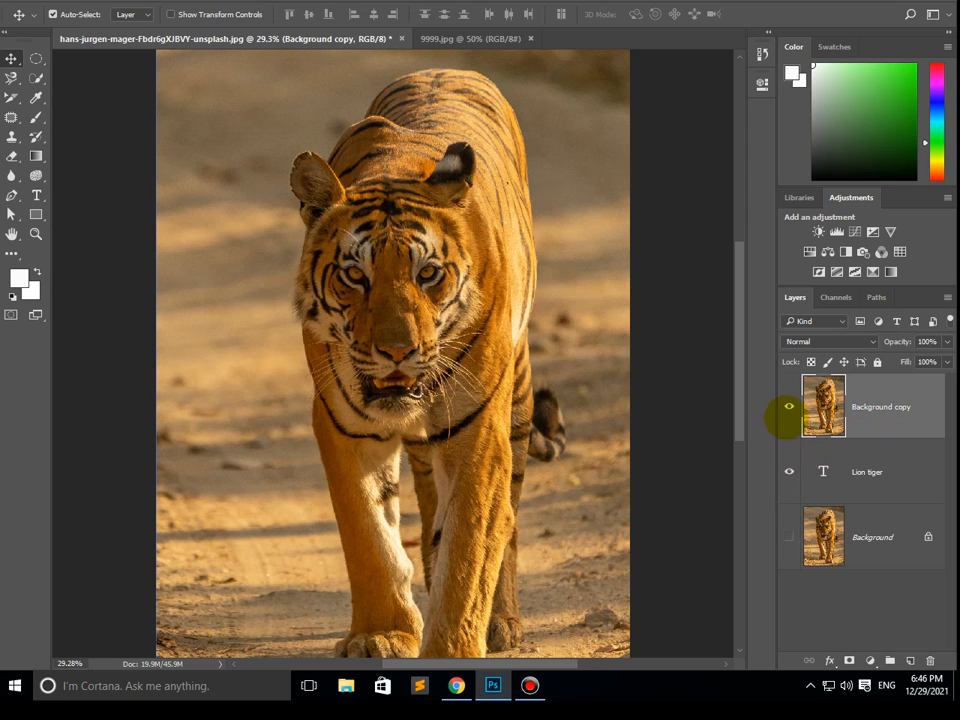
- Hide Background copy, toggle the "Lion tiger" text layer off and on to examine each layer's content, and show both layers again
left_click(788, 407)
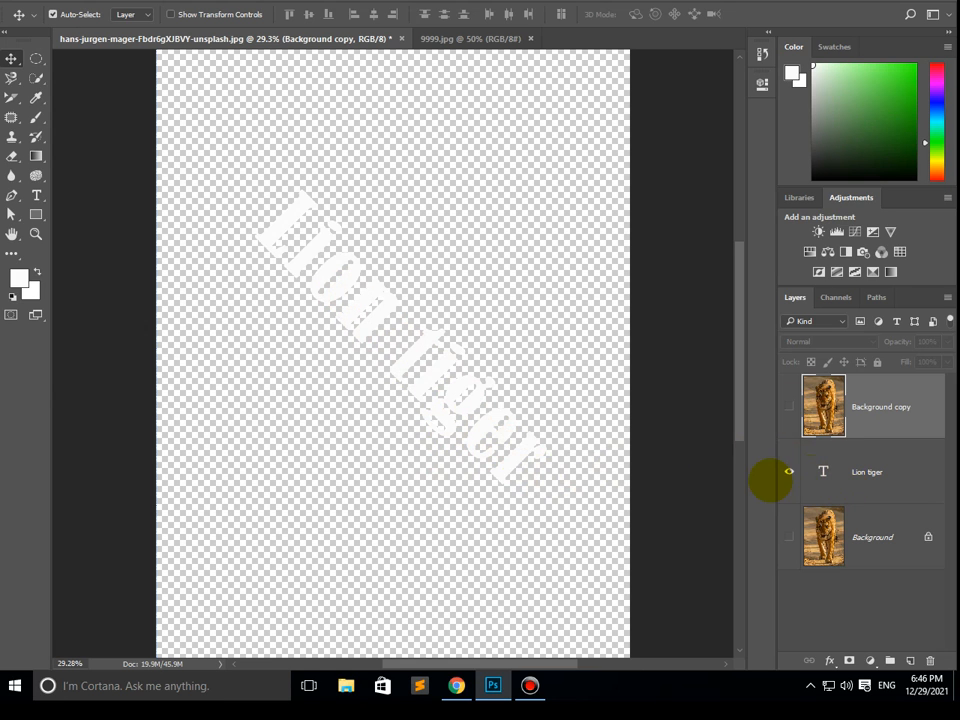
left_click(786, 472)
left_click(788, 472)
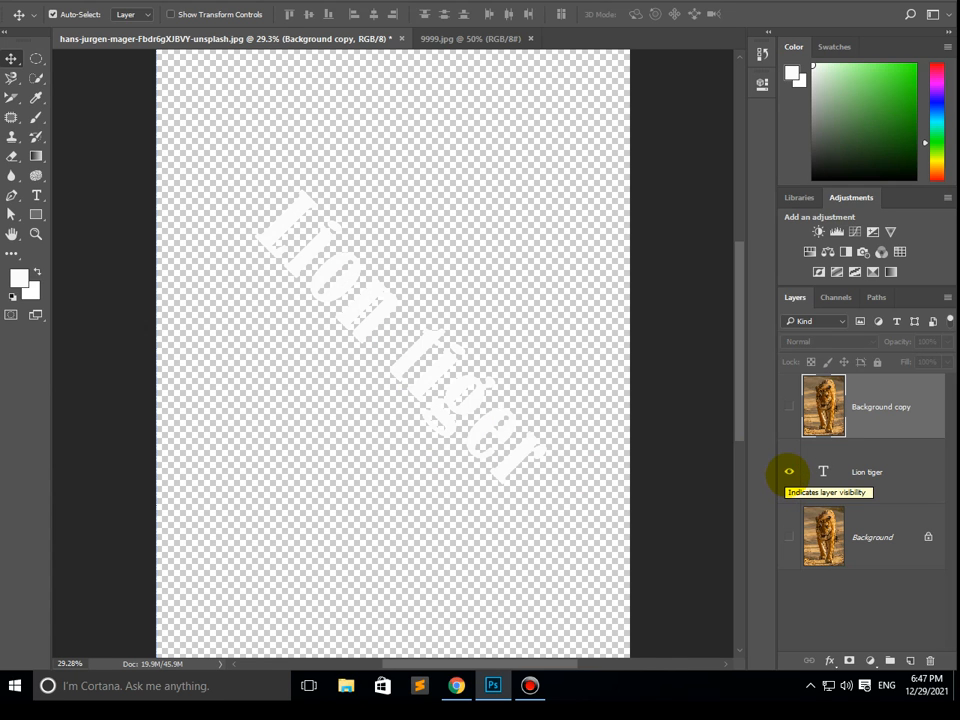
left_click(788, 472)
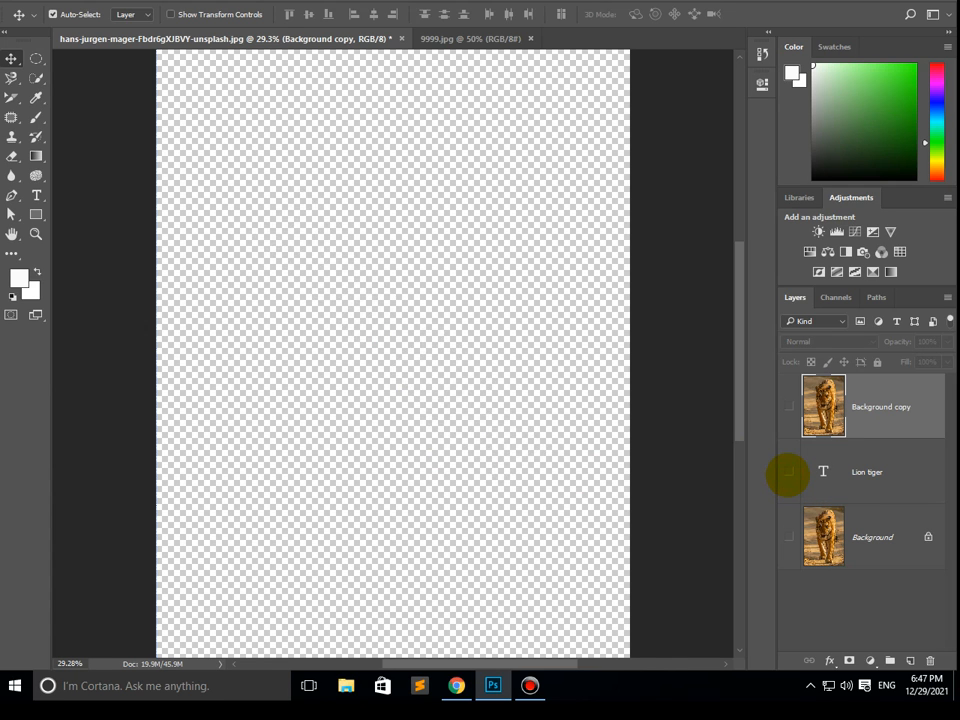
left_click(788, 472)
left_click(788, 472)
left_click(788, 472)
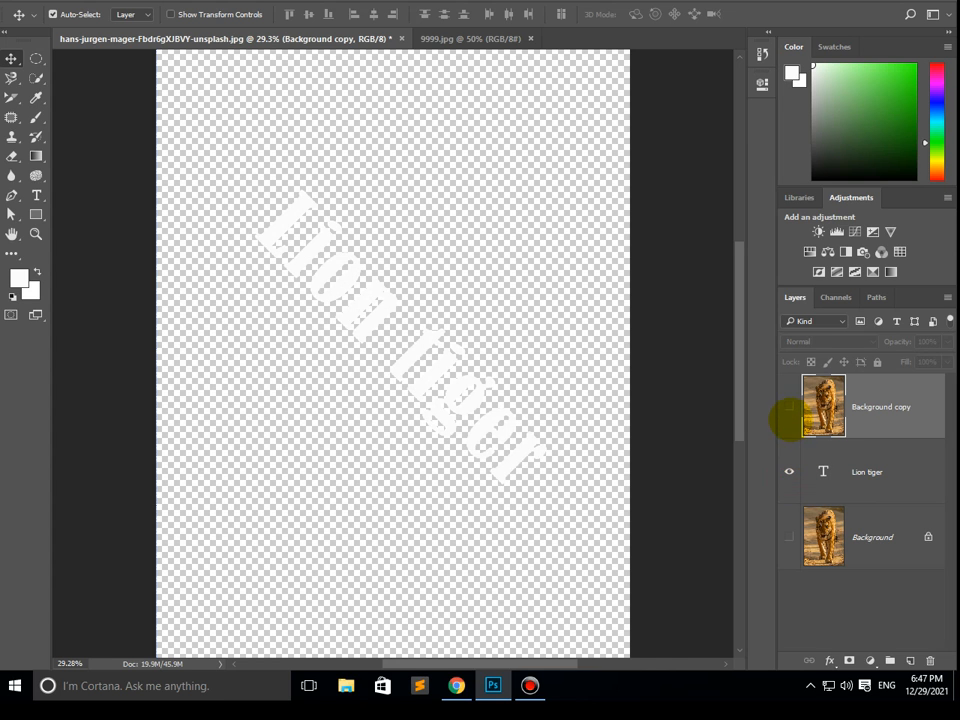
left_click(788, 407)
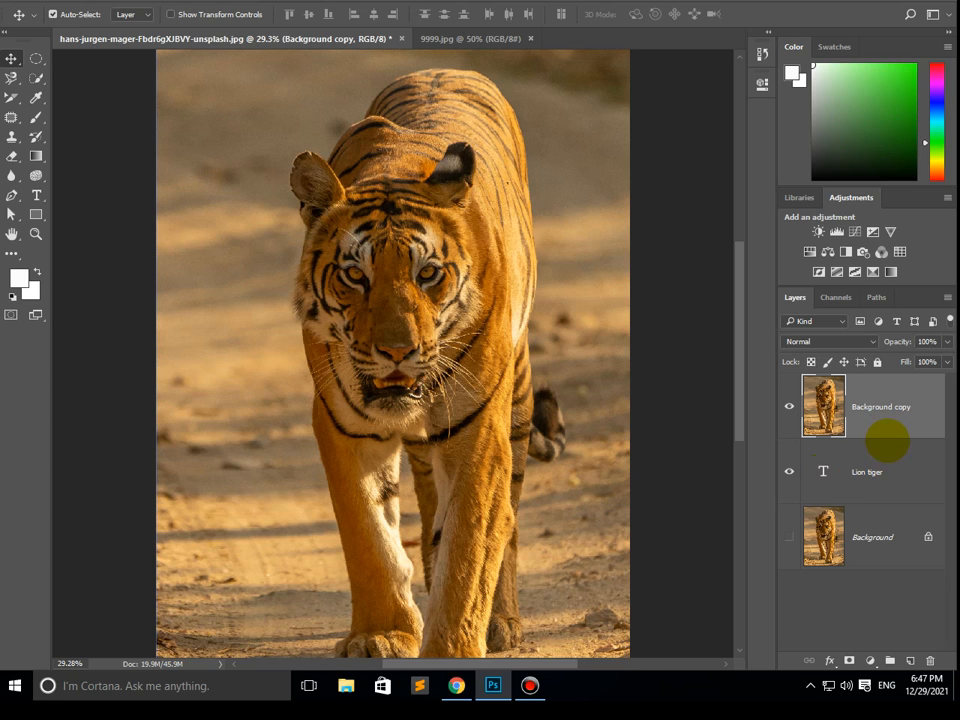
- Clip the Background copy layer to the "Lion tiger" text layer with a clipping mask and show the Background layer
right_click(881, 429)
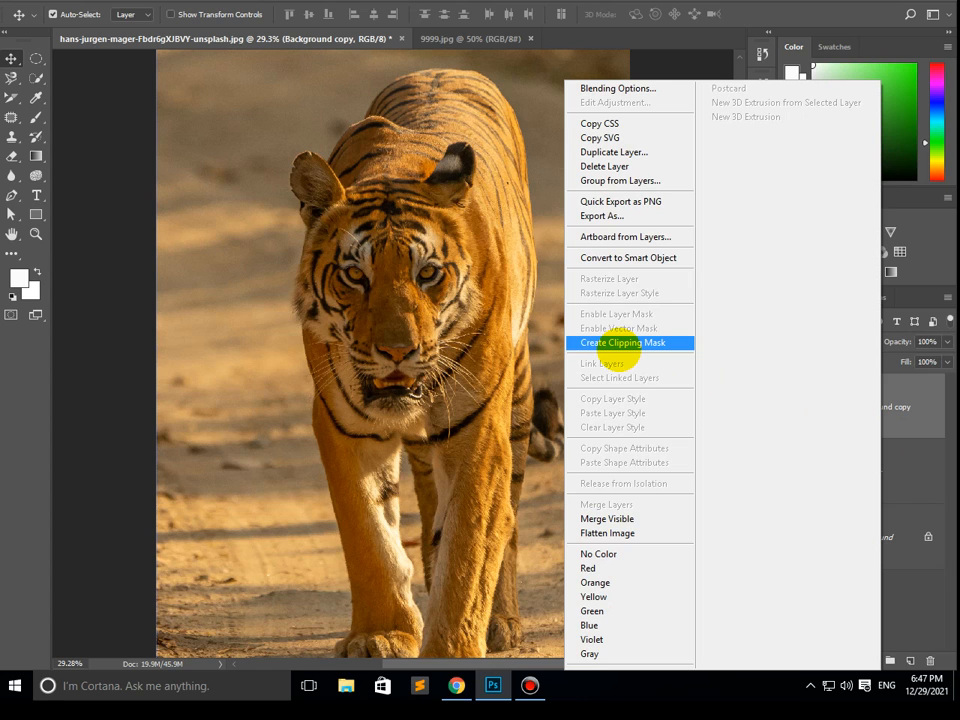
left_click(618, 343)
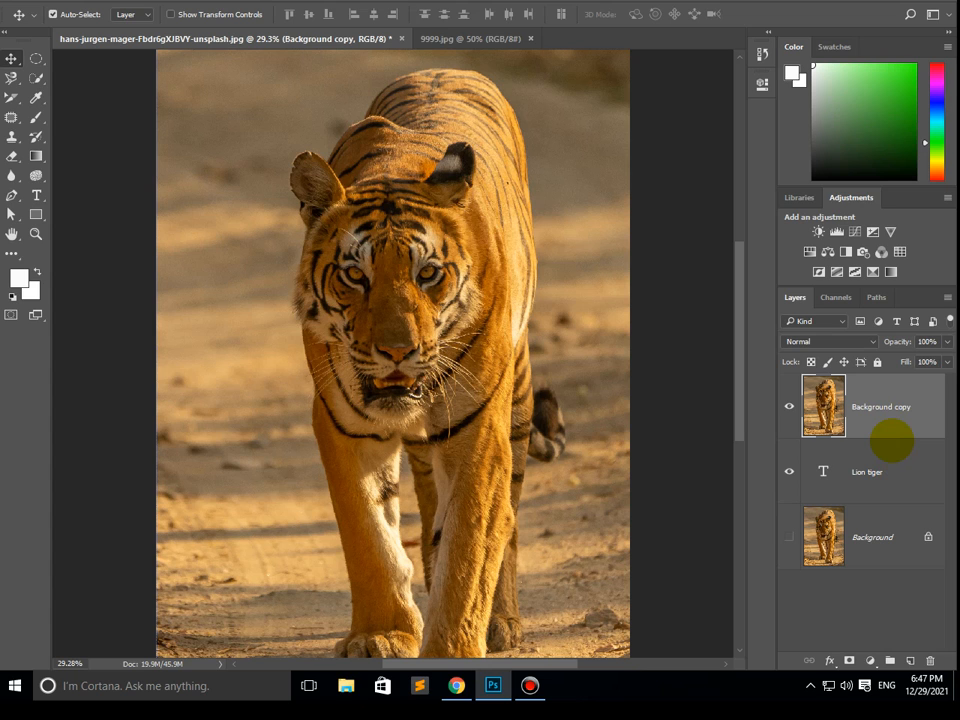
left_click(891, 440, "alt")
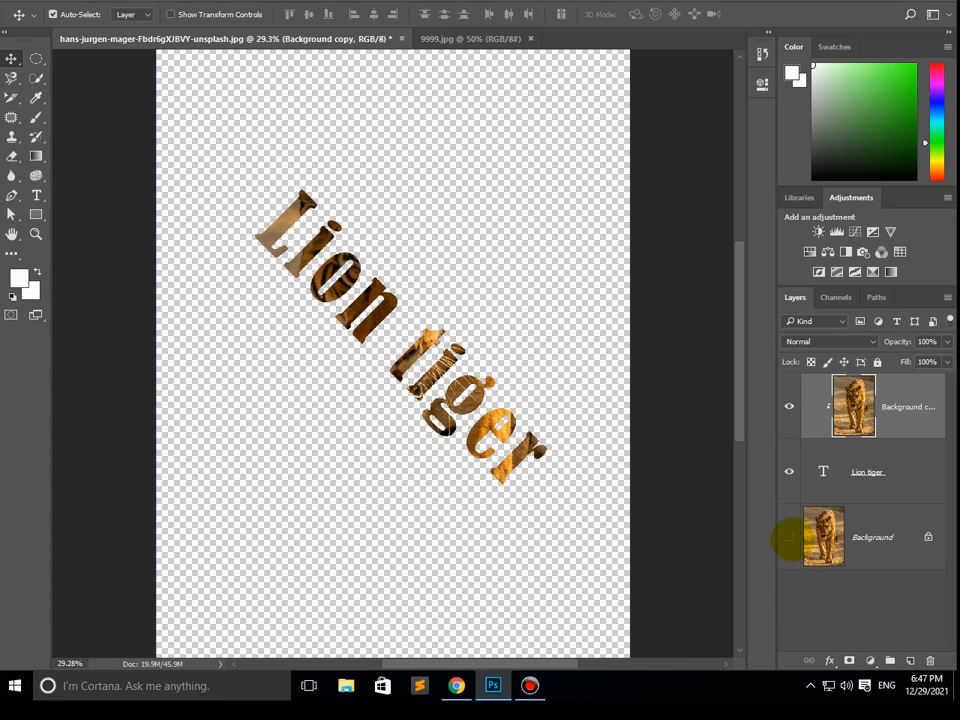
left_click(788, 538)
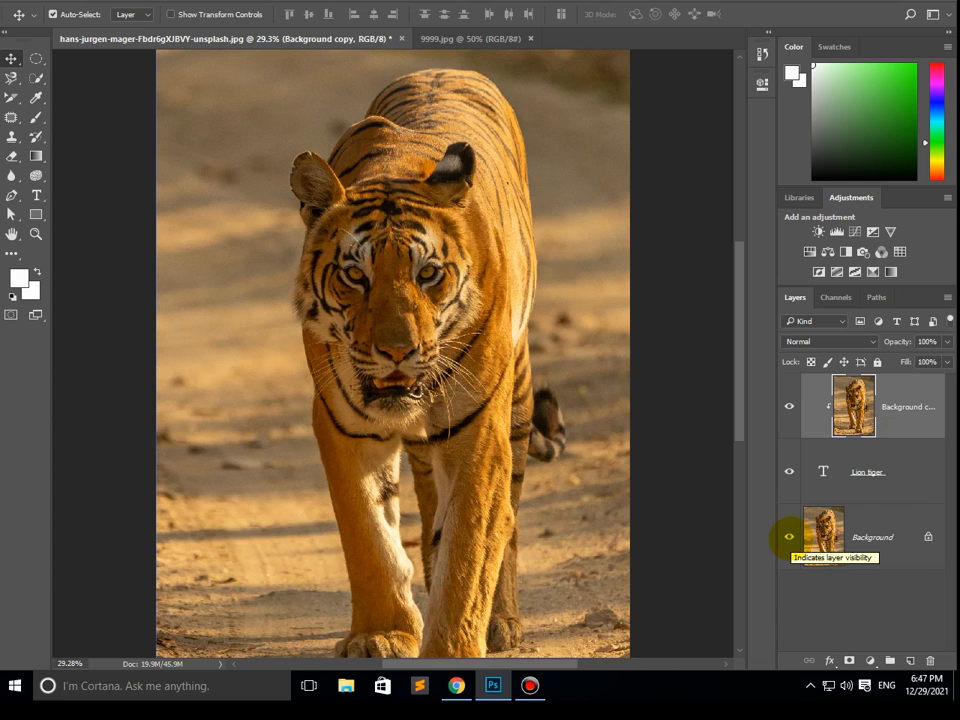
- Add a Bevel & Emboss effect to the "Lion tiger" text layer and compare the text with and without it
left_click(918, 474)
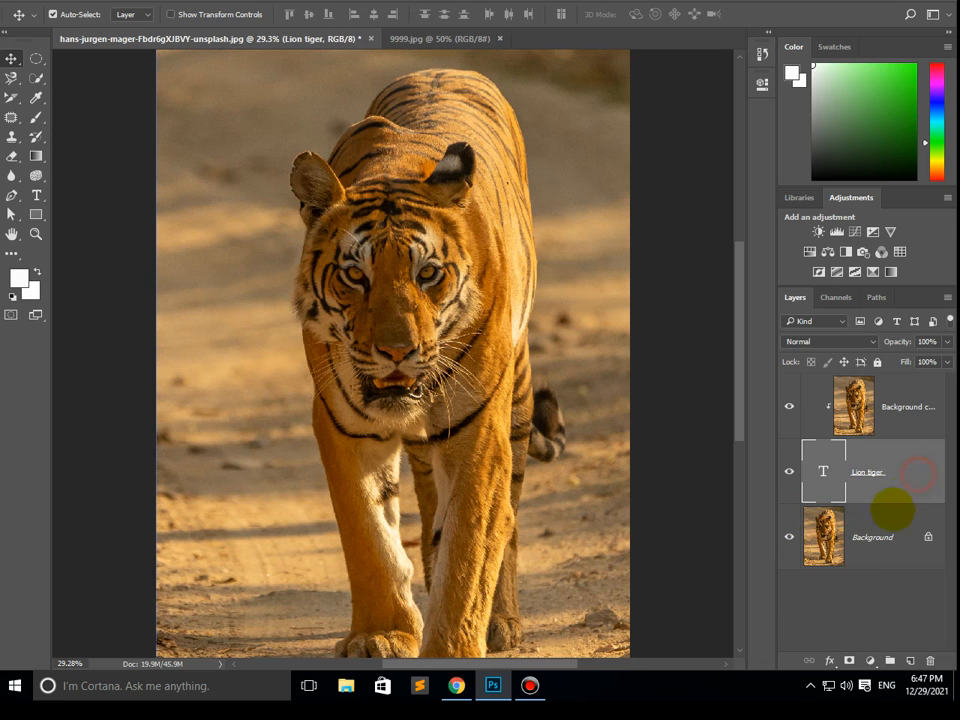
double_click(920, 469)
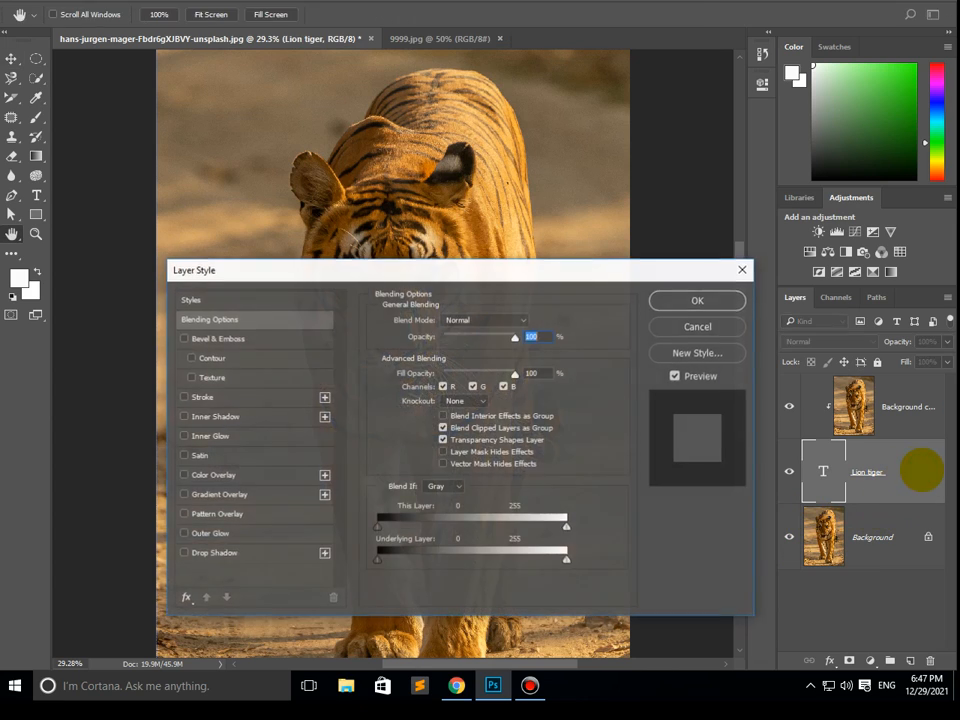
left_click(184, 338)
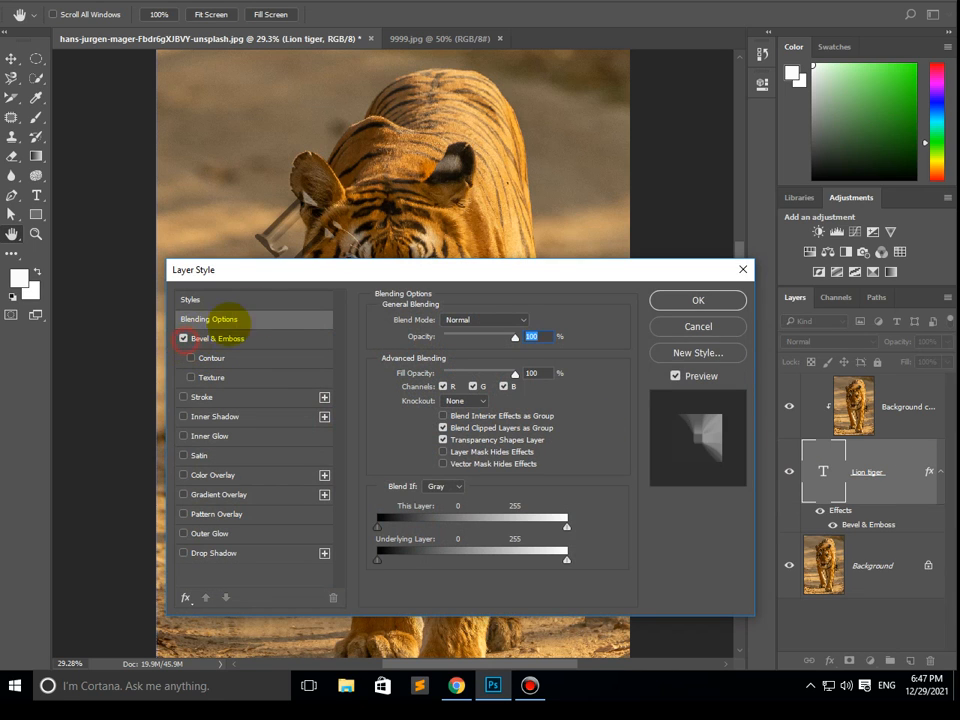
left_click_drag(383, 270, 548, 483)
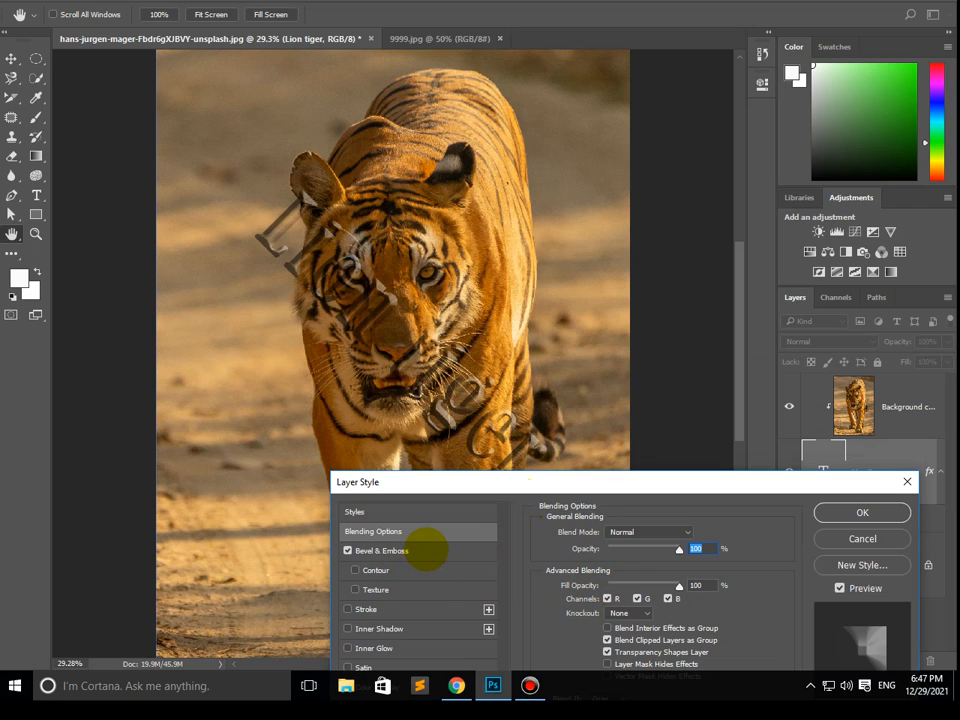
left_click(347, 550)
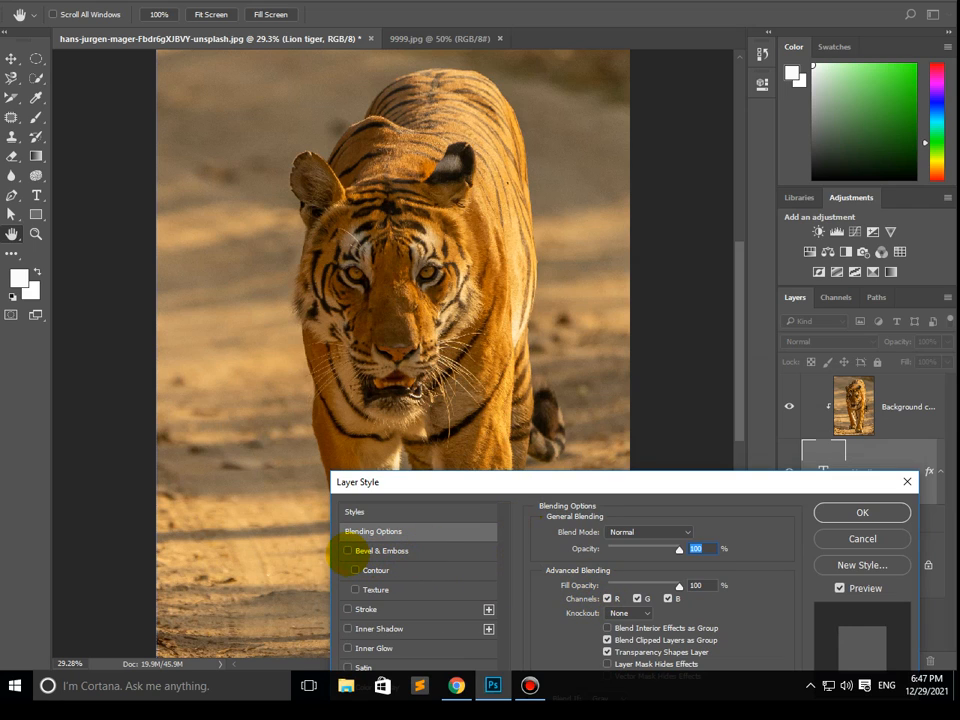
left_click(347, 550)
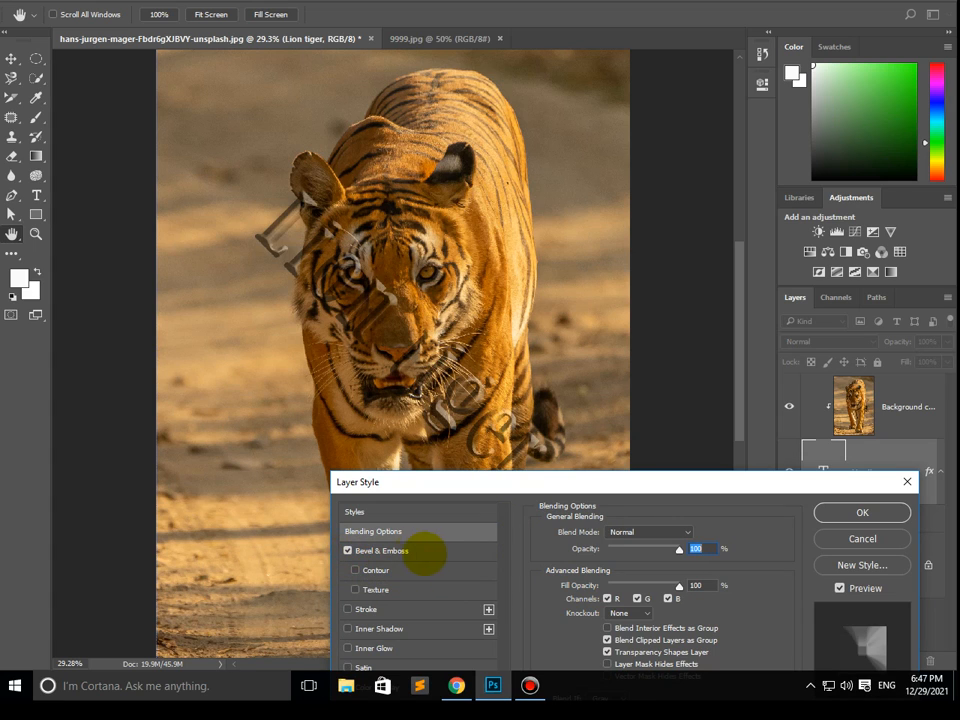
- Set the text's Bevel & Emboss depth to 948% and its size to 5 px
left_click(432, 553)
left_click_drag(670, 568, 608, 600)
left_click(668, 566)
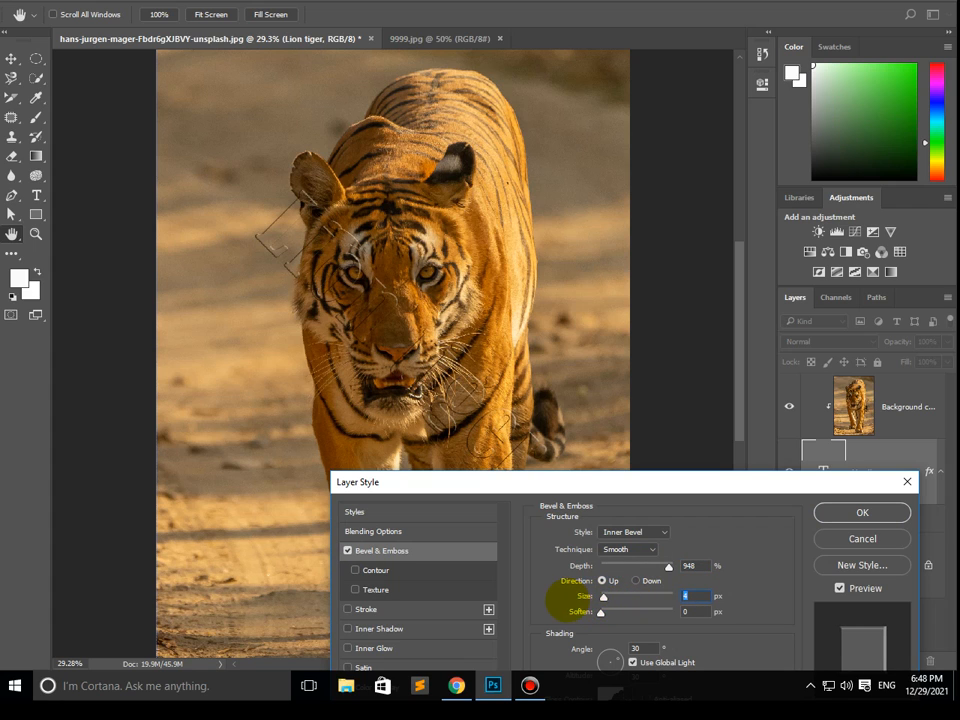
left_click(601, 612)
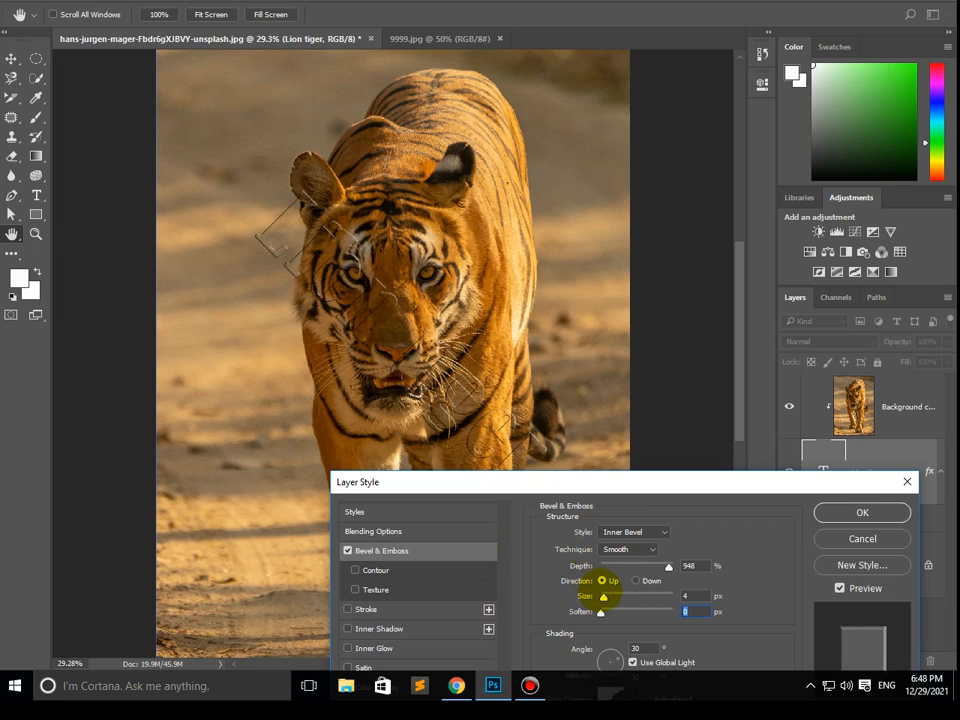
left_click(603, 598)
left_click_drag(603, 597, 606, 598)
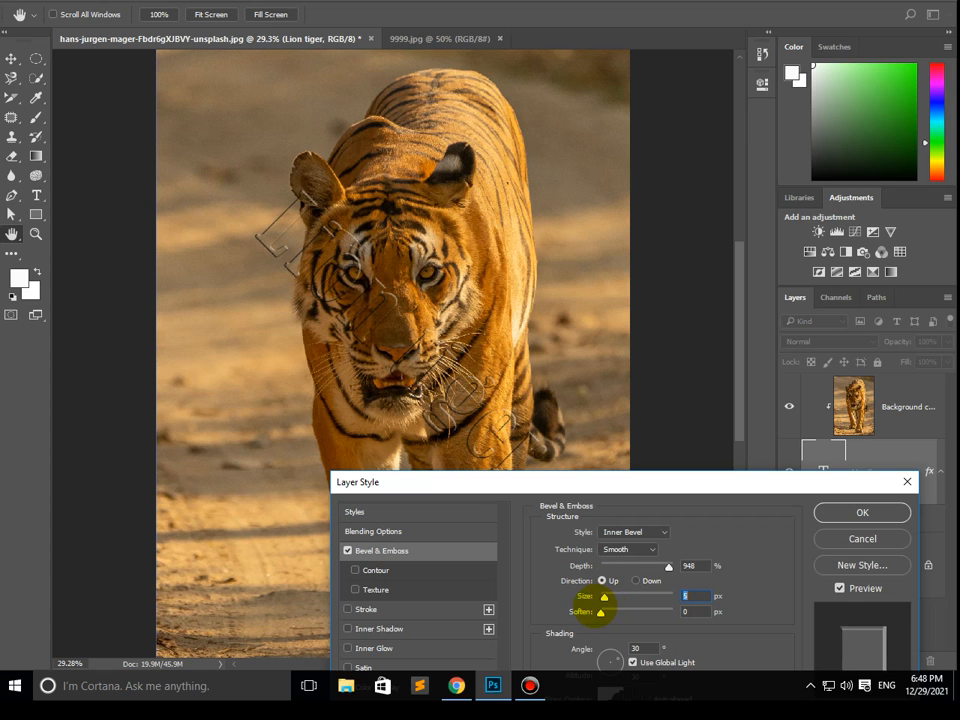
- Add a Stroke effect to the "Lion tiger" text and compare the outline off and on
left_click_drag(607, 490, 716, 175)
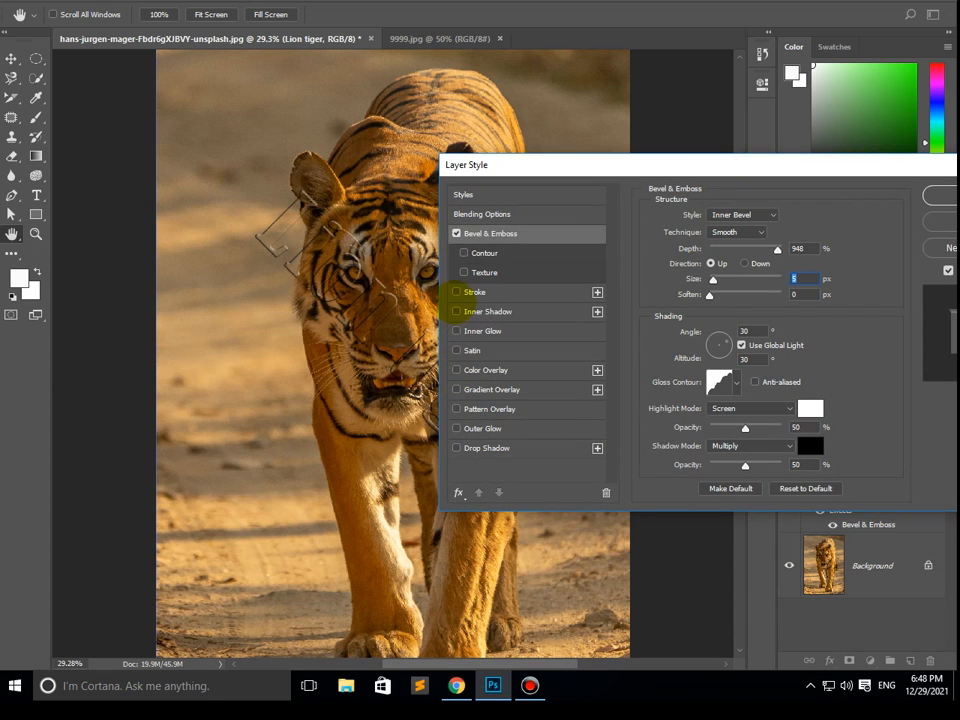
left_click(457, 292)
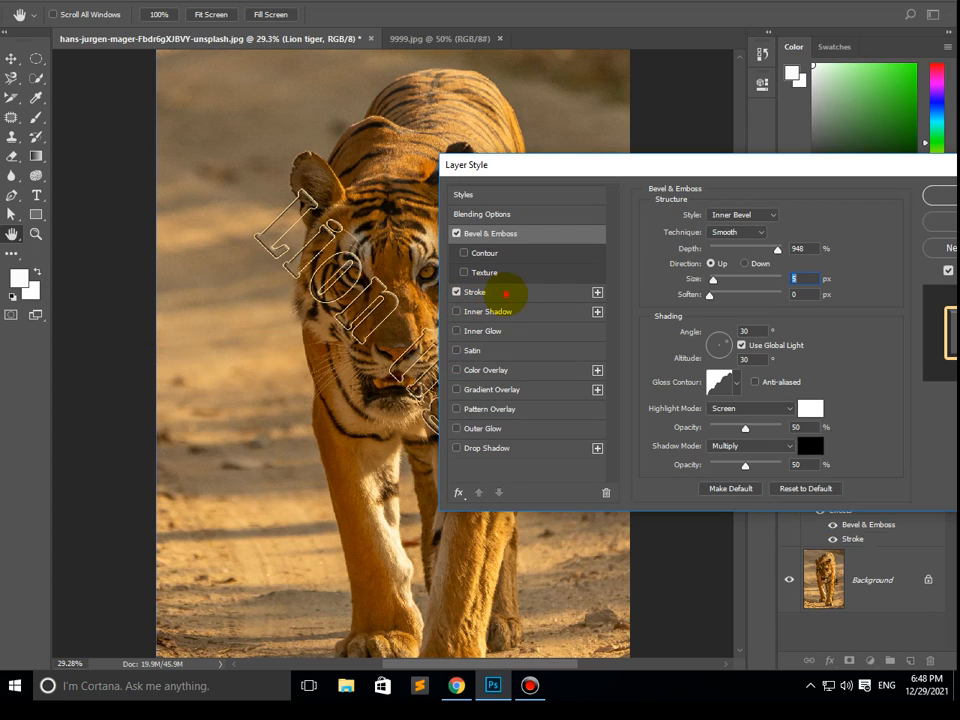
left_click(521, 295)
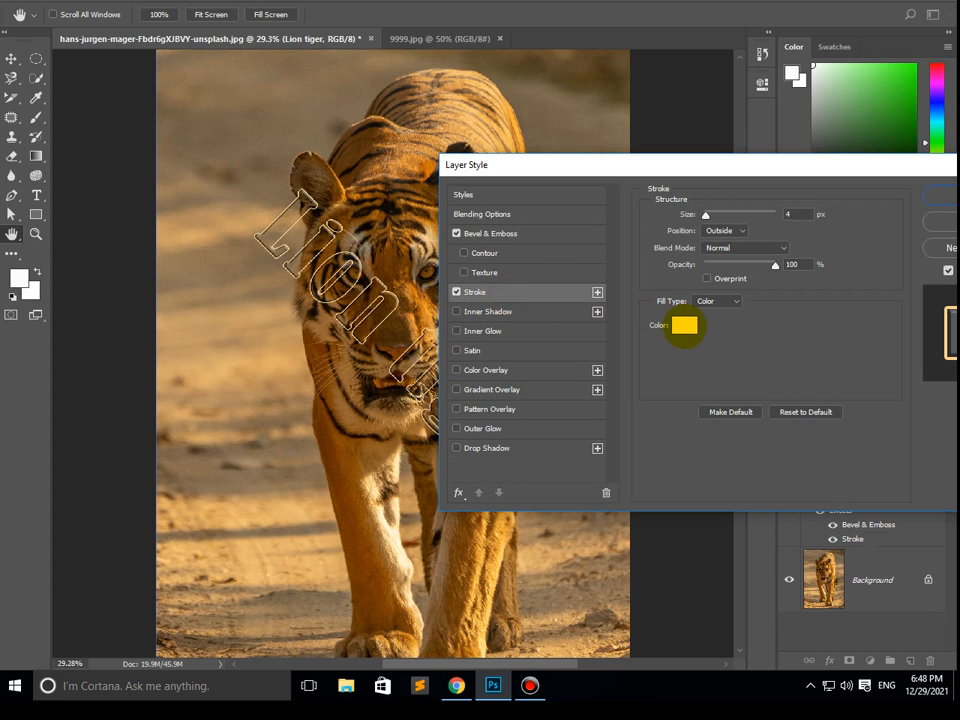
left_click(456, 292)
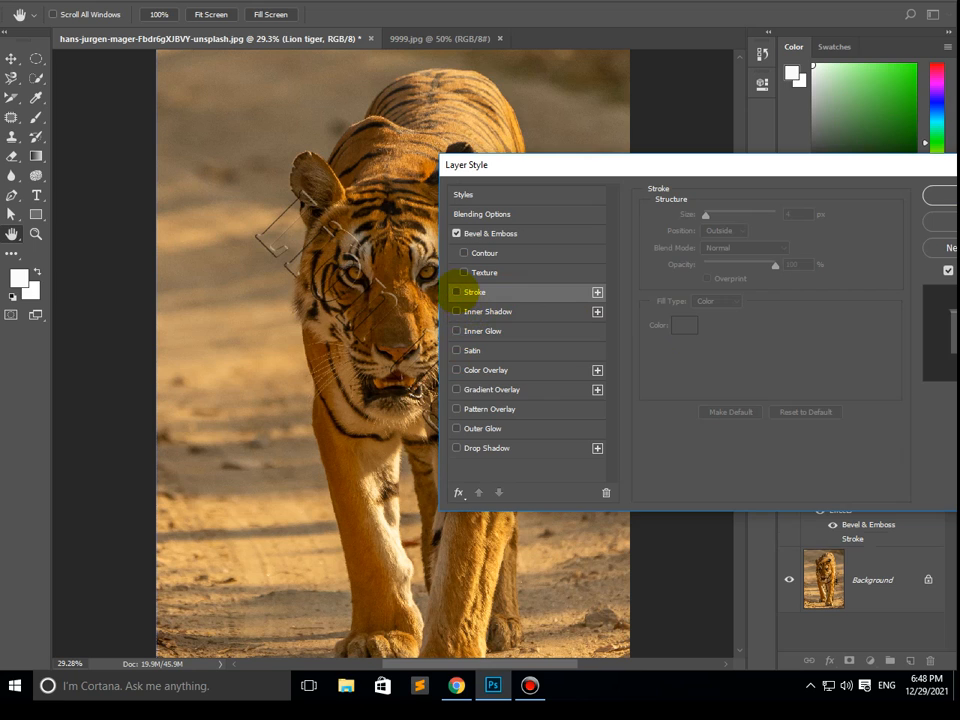
left_click(456, 292)
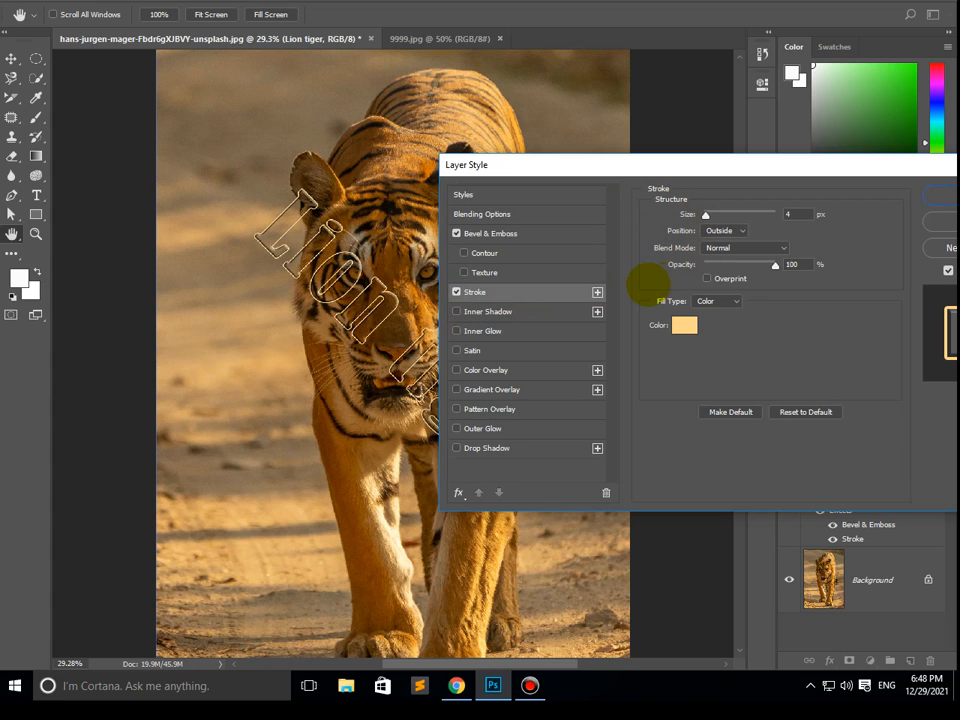
- Set the stroke color to dark brown 4b2e0c sampled from the tiger photo, set its size to 6 px, and apply the layer style
left_click(684, 326)
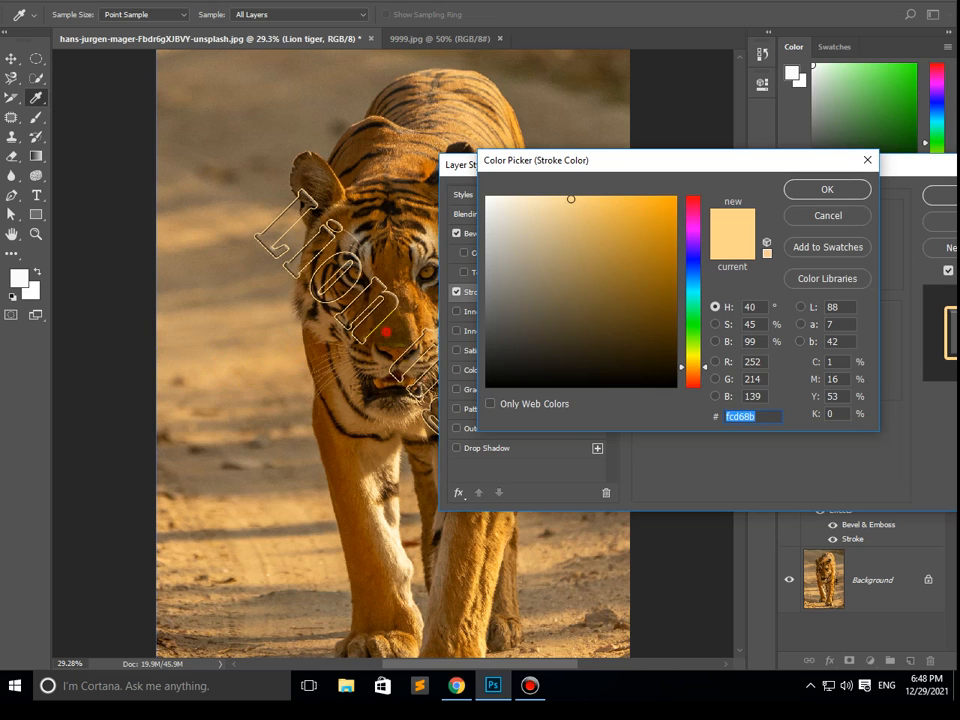
left_click(386, 331)
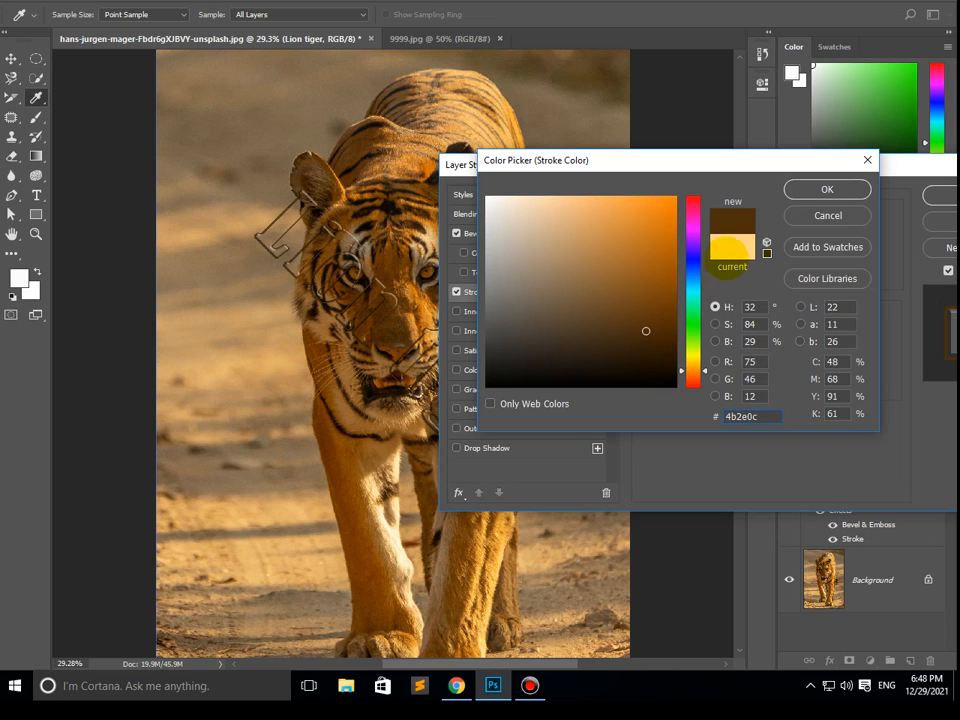
left_click(805, 189)
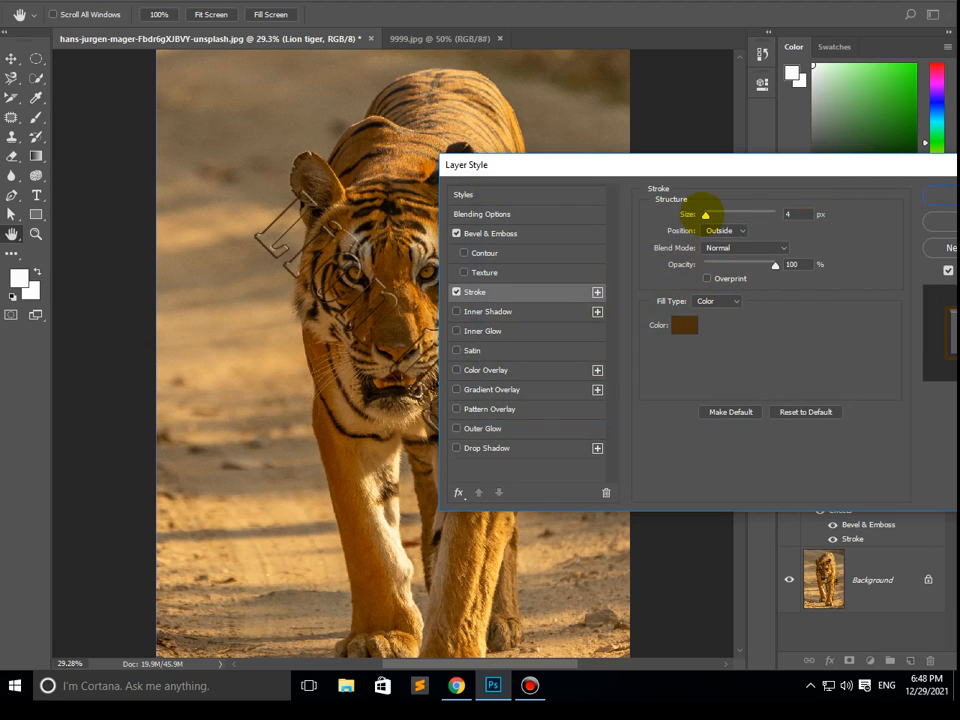
left_click_drag(703, 214, 709, 214)
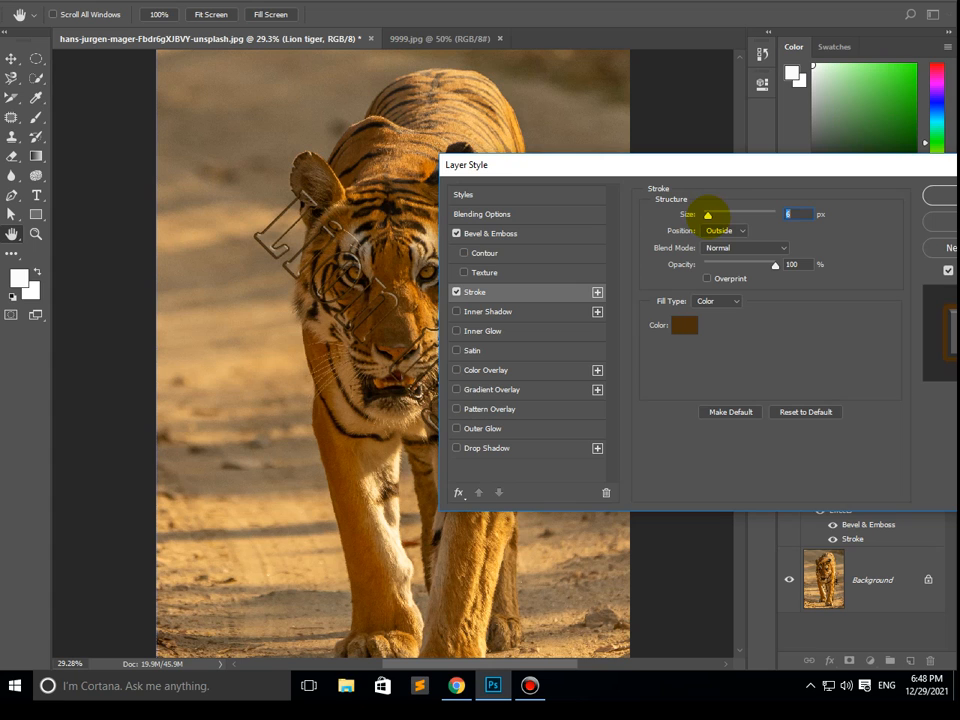
left_click(938, 196)
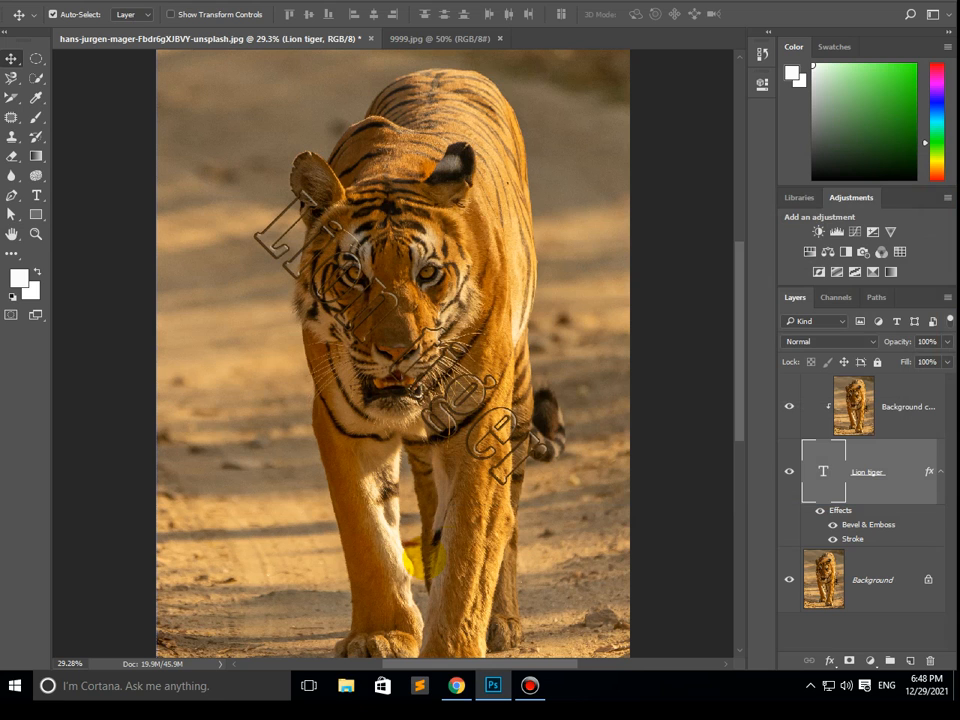
- Switch to the 9999.jpg document
left_click(367, 38)
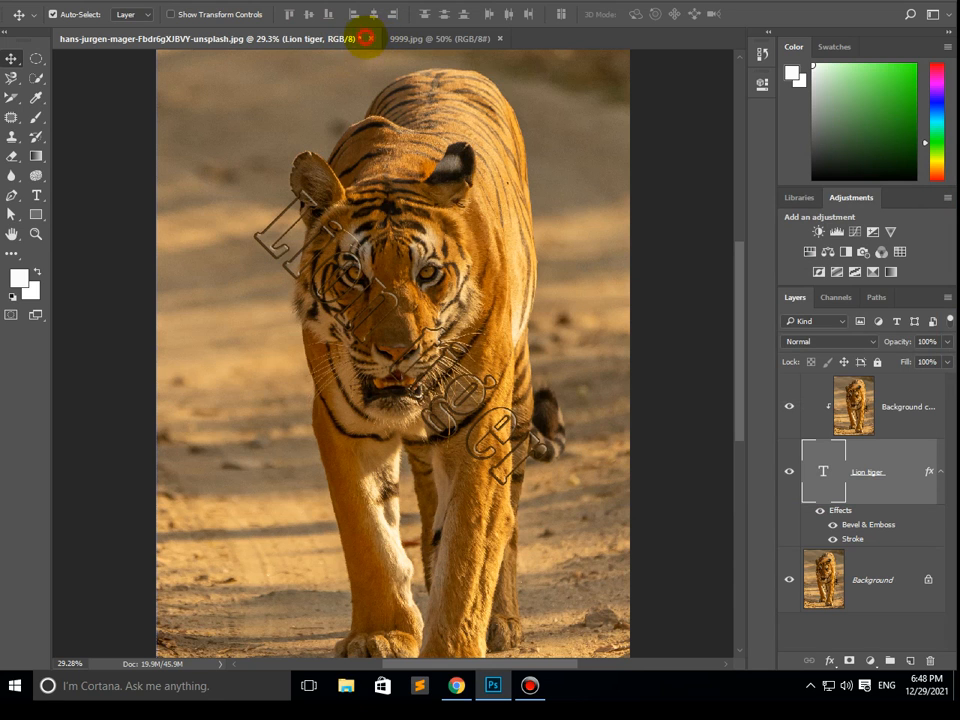
left_click(450, 38)
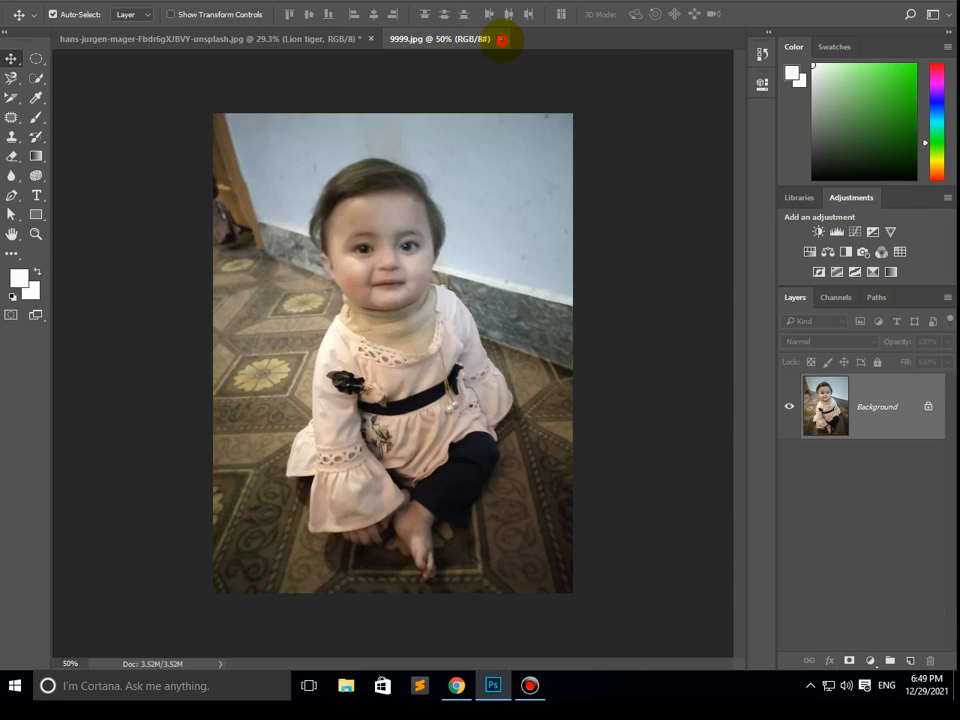
- Close the 9999.jpg document
left_click(502, 39)
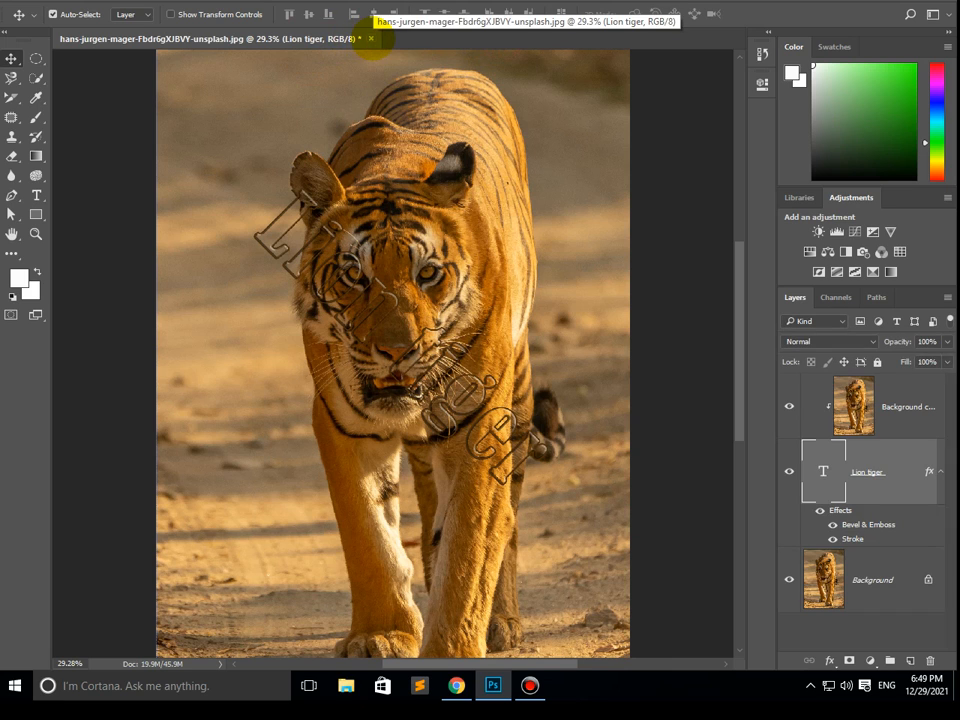
- Step backward through the tiger document's edits until only the Background layer remains
left_click(66, 1)
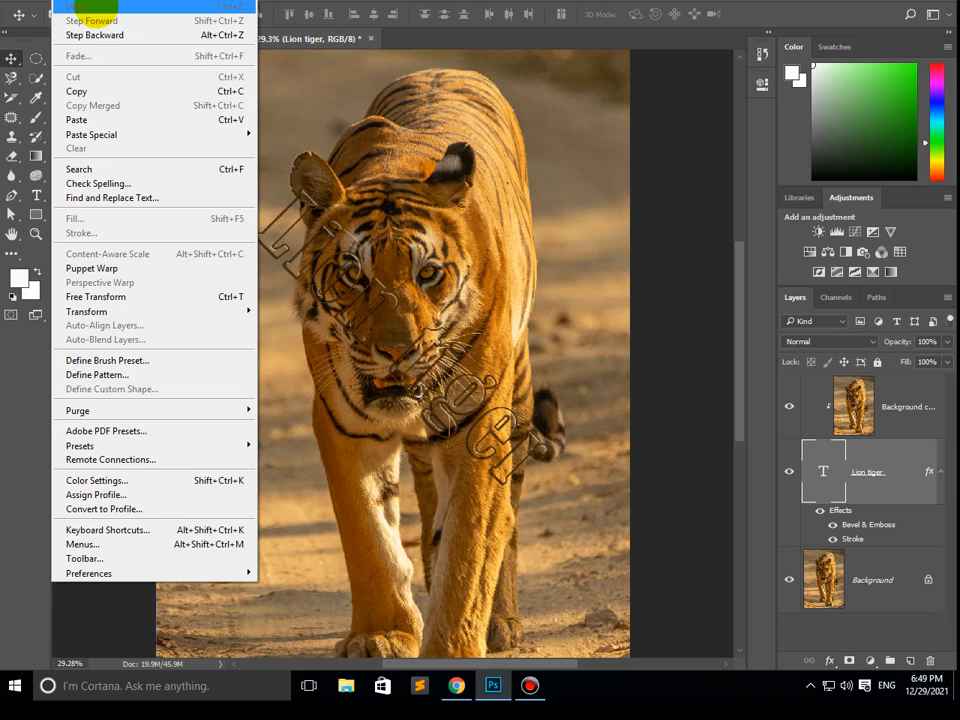
left_click(350, 1)
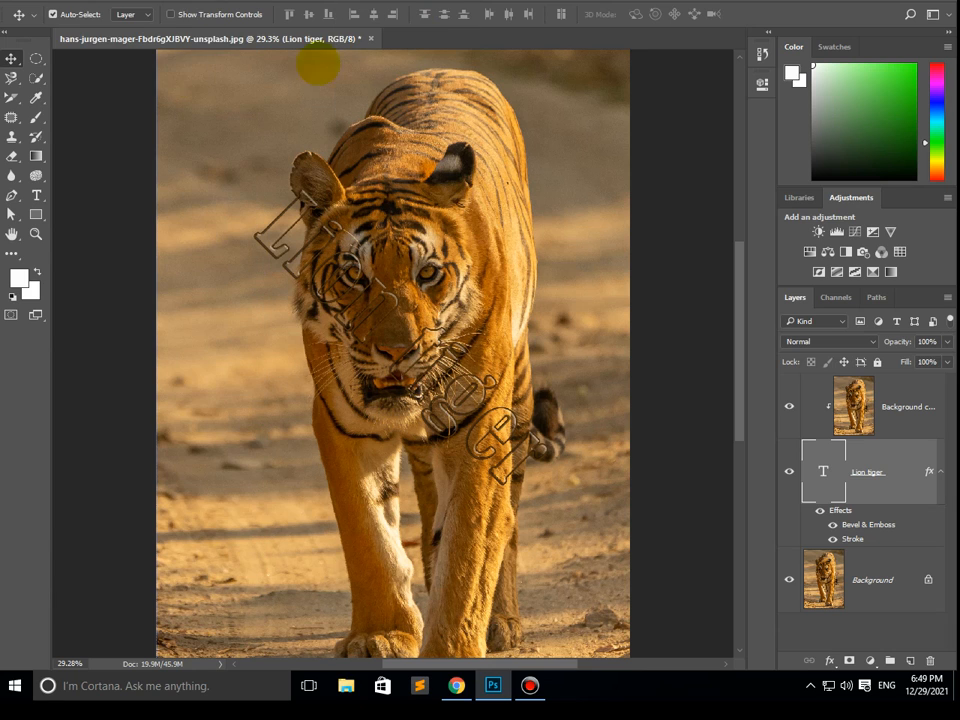
left_click(64, 2)
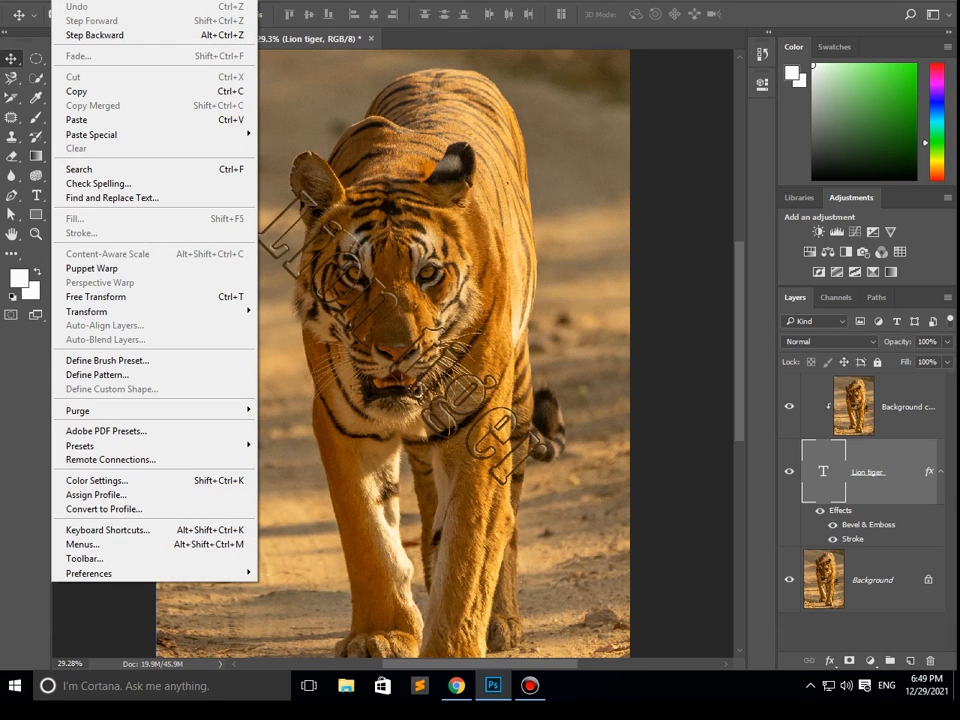
mouse_move(95, 1)
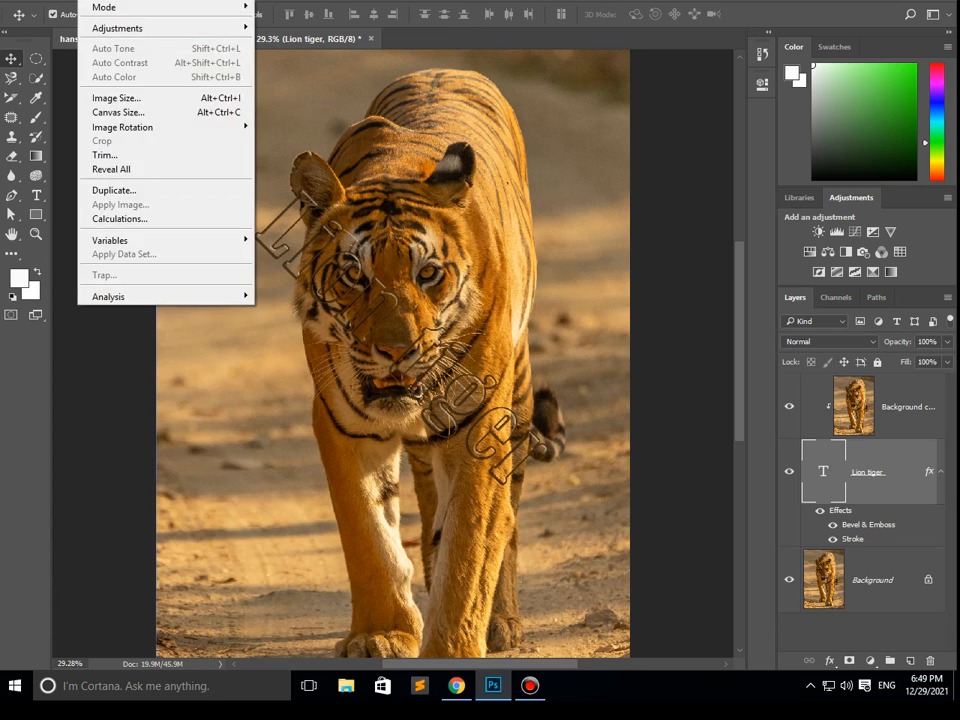
mouse_move(64, 1)
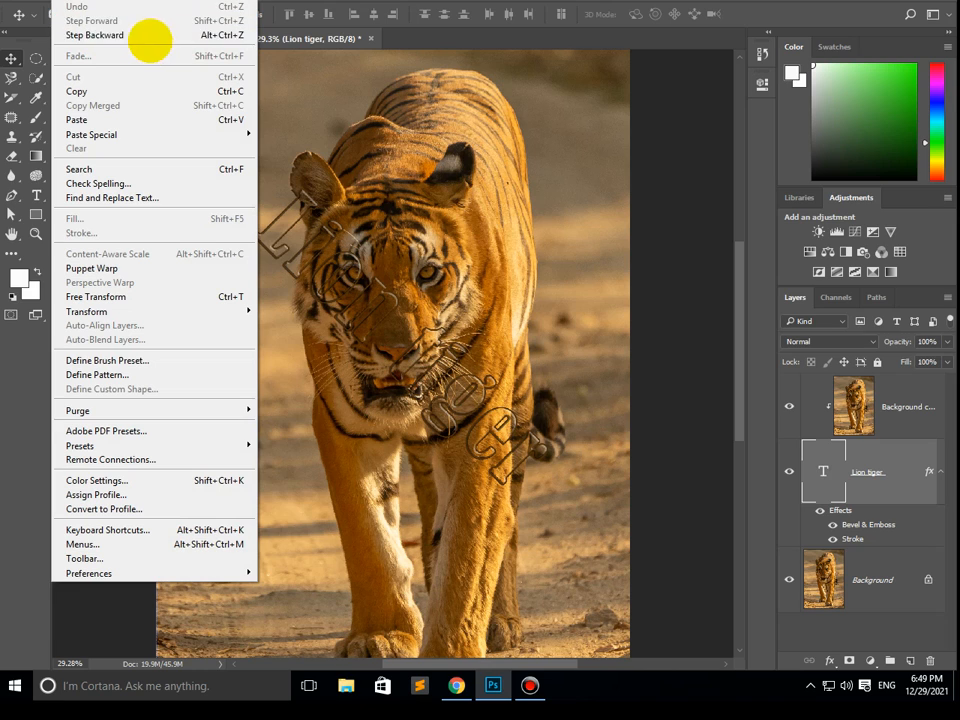
left_click(408, 2)
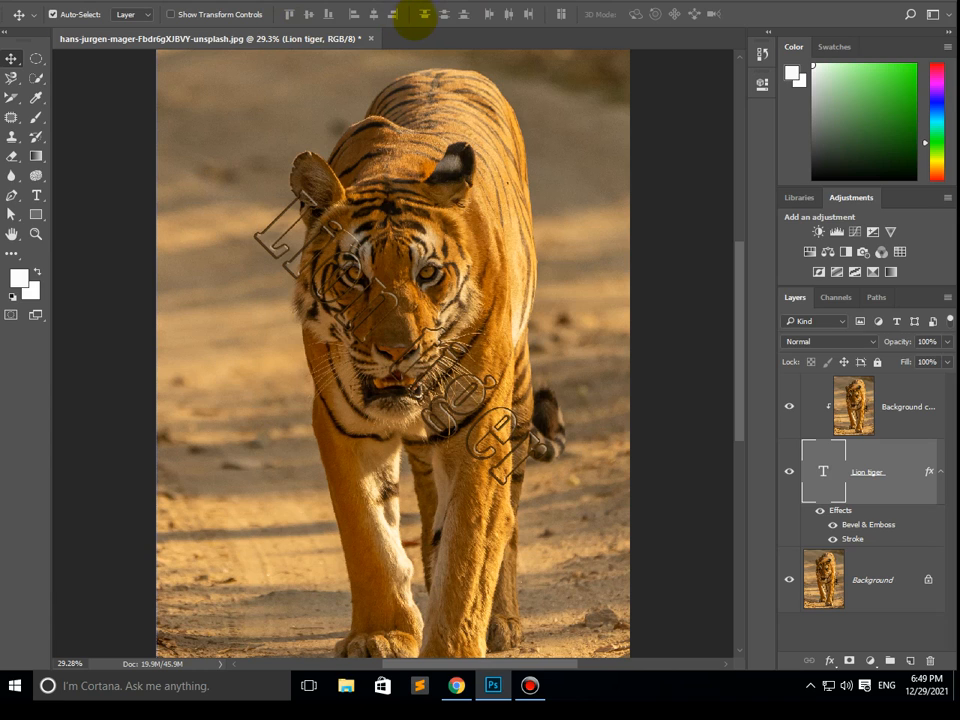
key("ctrl+alt+z")
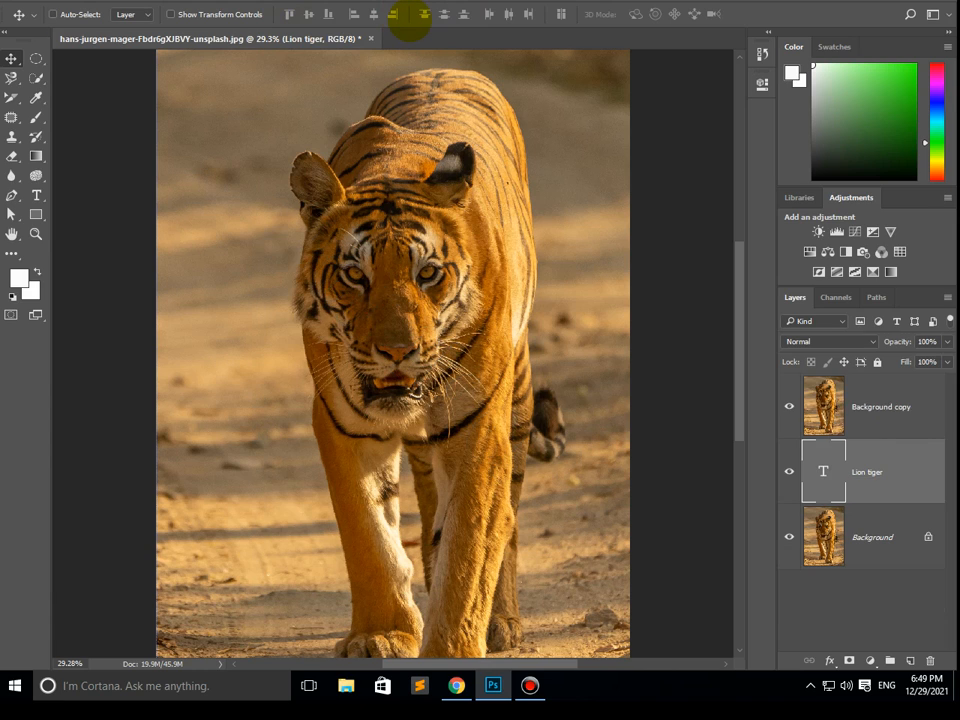
key("ctrl+alt+z")
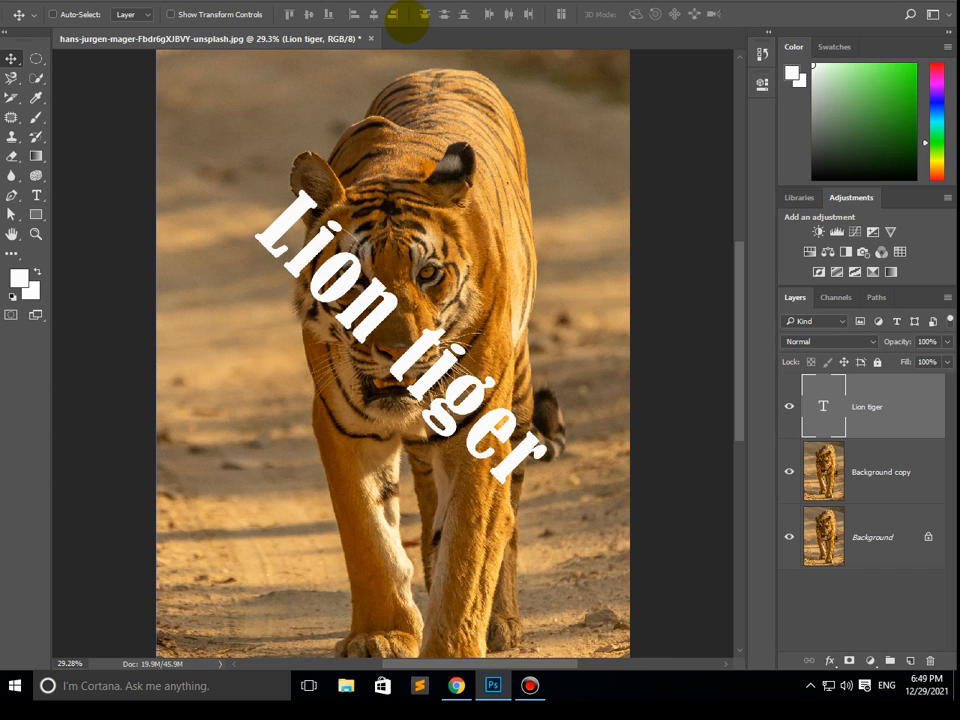
key("ctrl+alt+z")
key("ctrl+alt+z")
key("ctrl+alt+z")
key("ctrl+alt+z")
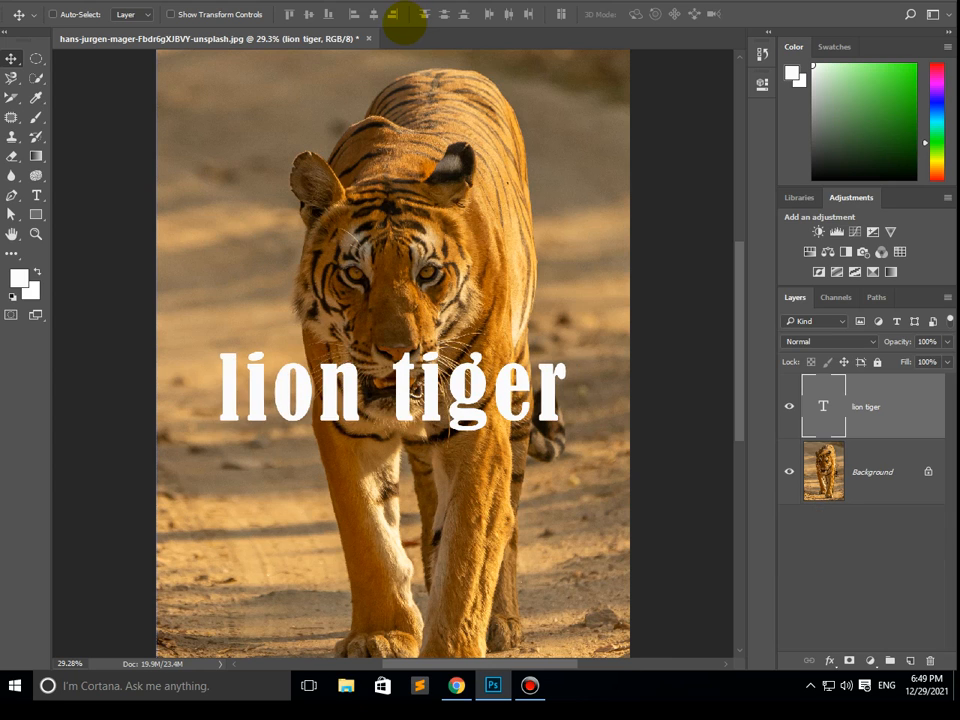
key("ctrl+alt+z")
key("ctrl+alt+z")
left_click(52, 14)
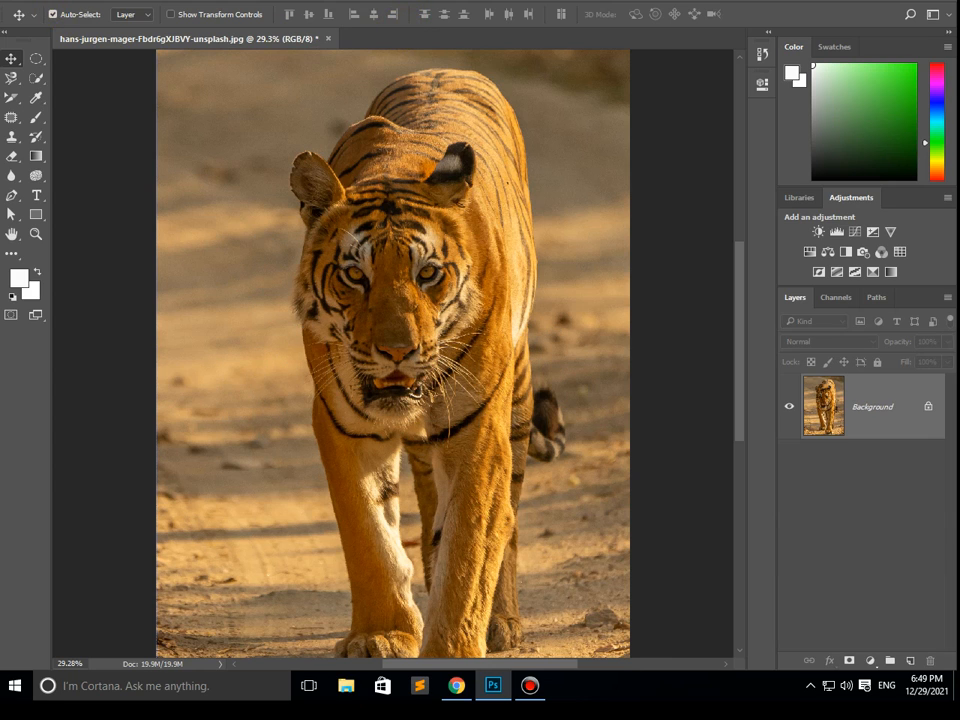
- Step forward through the edits until the clipped "Lion tiger" text with Bevel & Emboss and Stroke is restored
left_click(63, 0)
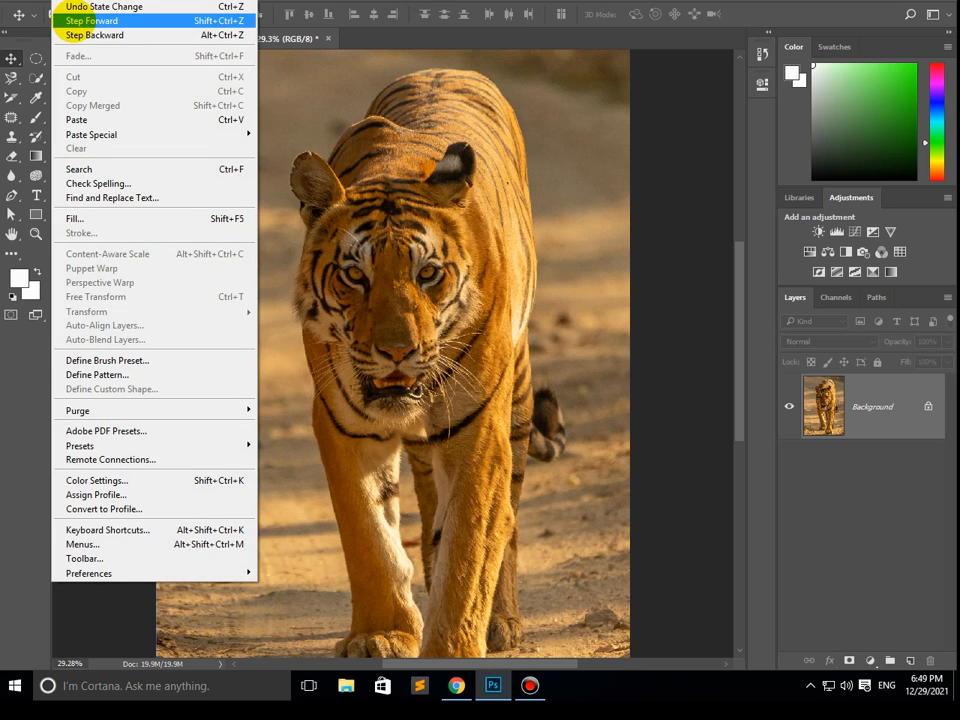
left_click(312, 16)
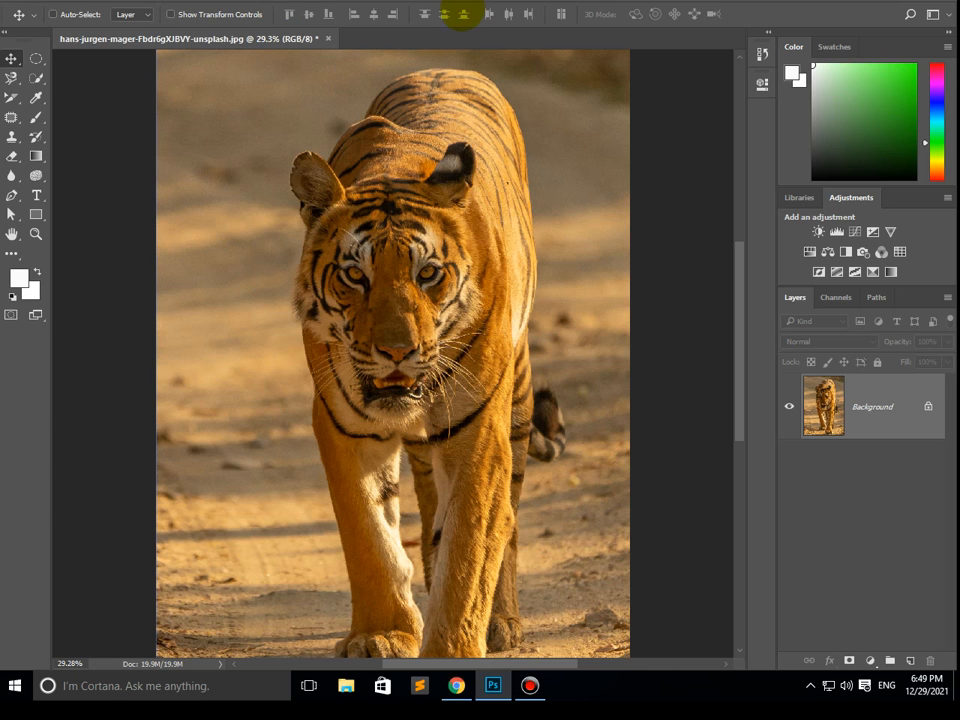
key("ctrl+shift+z")
key("ctrl+shift+z")
key("ctrl+shift+z")
key("ctrl+shift+z")
key("ctrl+shift+z")
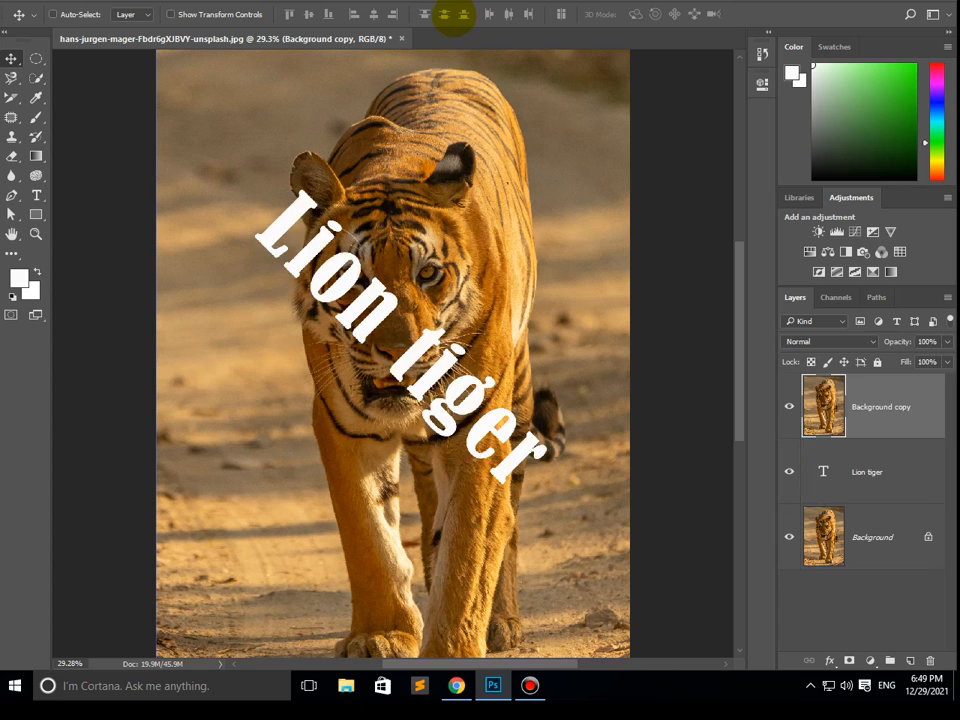
key("ctrl+shift+z")
key("ctrl+shift+z")
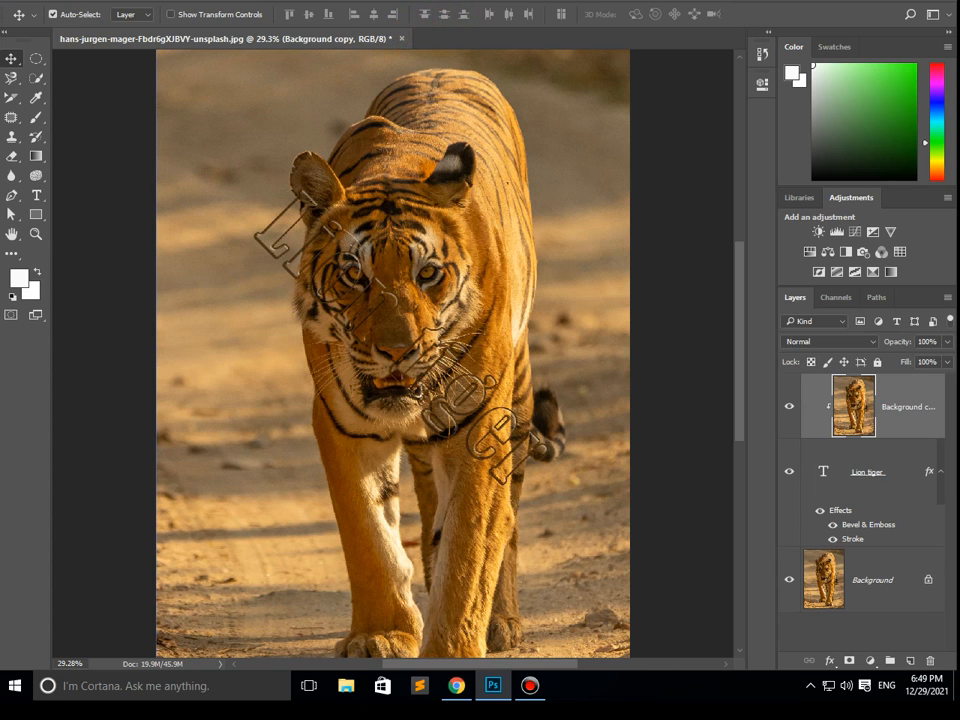
- Revert the tiger document to its last saved version
left_click(38, 1)
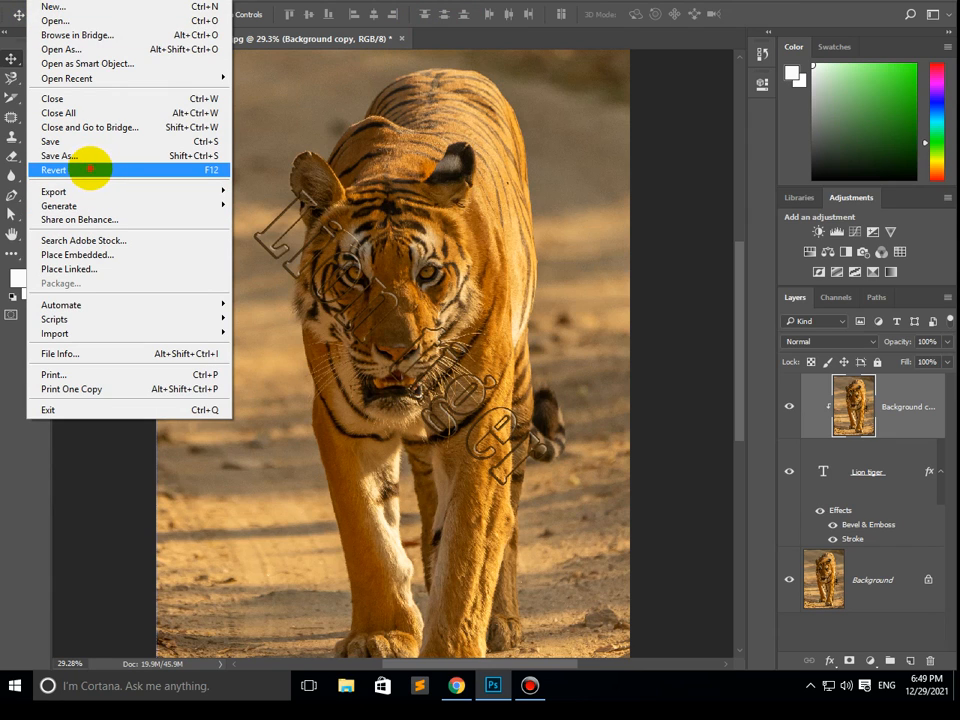
left_click(90, 170)
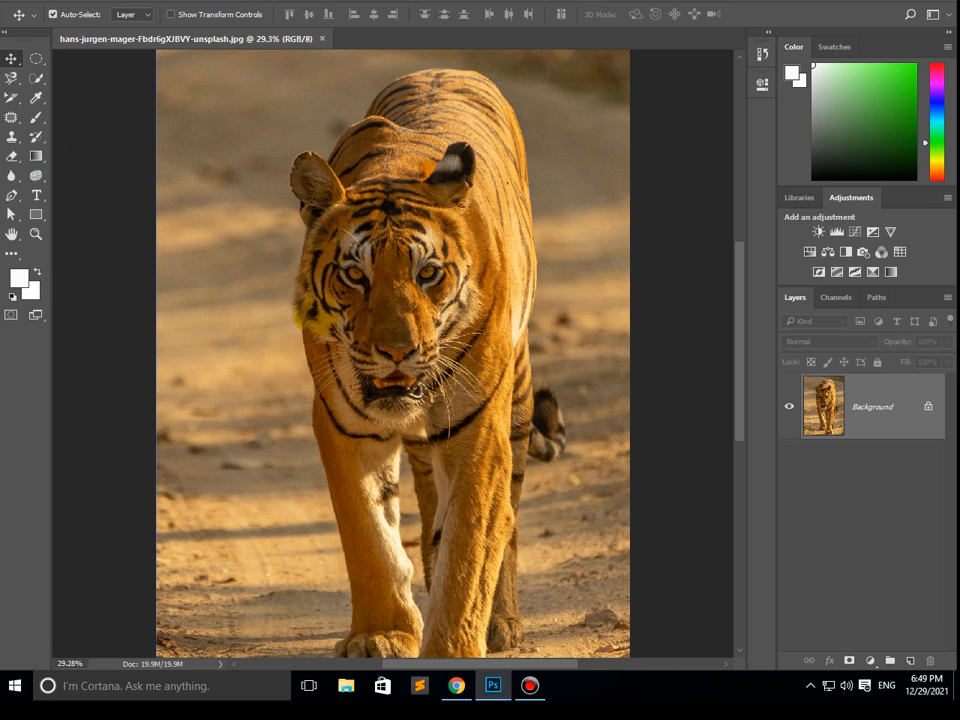
- Step backward past the revert and through the earlier "Lion tiger" and "Tiger" text edits to the bare photo
key("ctrl+alt+z")
key("ctrl+alt+z")
key("ctrl+alt+z")
key("ctrl+alt+z")
key("ctrl+alt+z")
key("ctrl+alt+z")
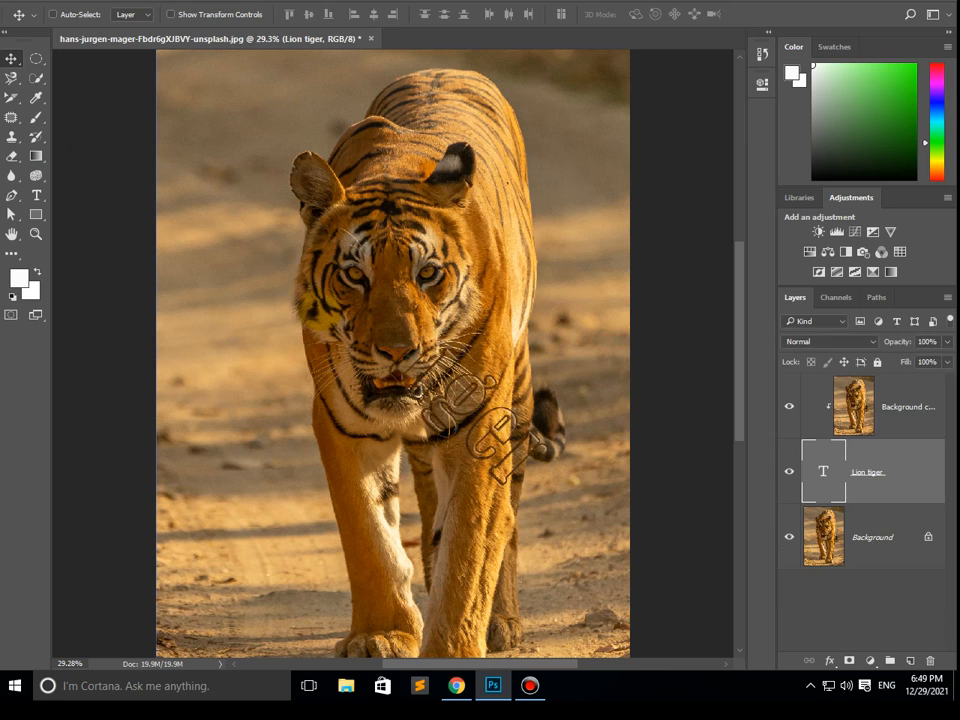
key("ctrl+alt+z")
key("ctrl+alt+z")
key("ctrl+alt+z")
key("ctrl+alt+z")
key("ctrl+alt+z")
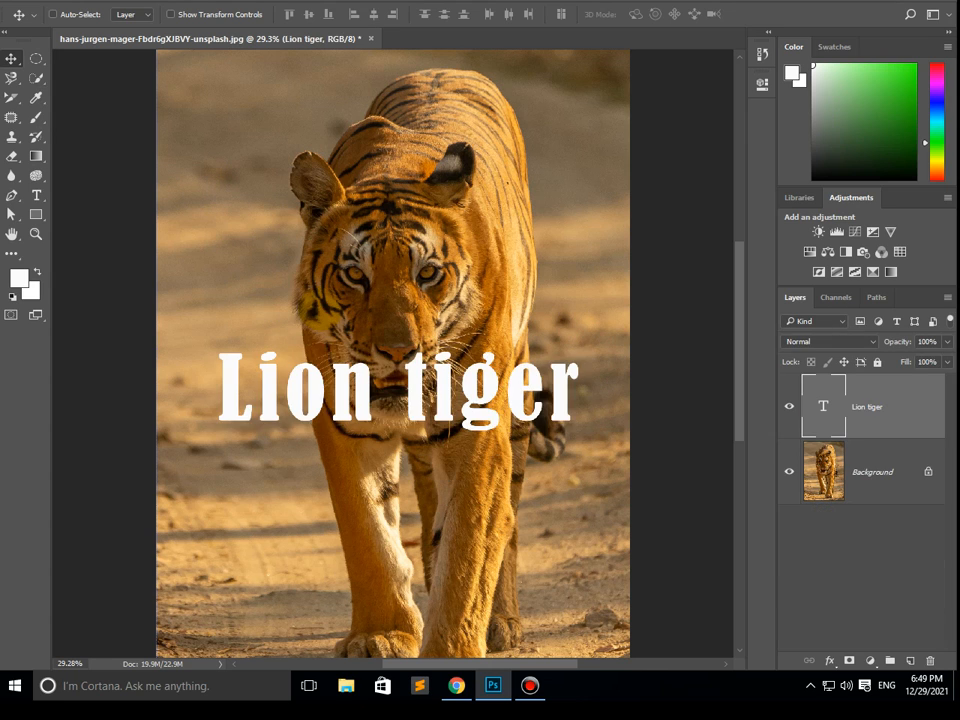
key("ctrl+alt+z")
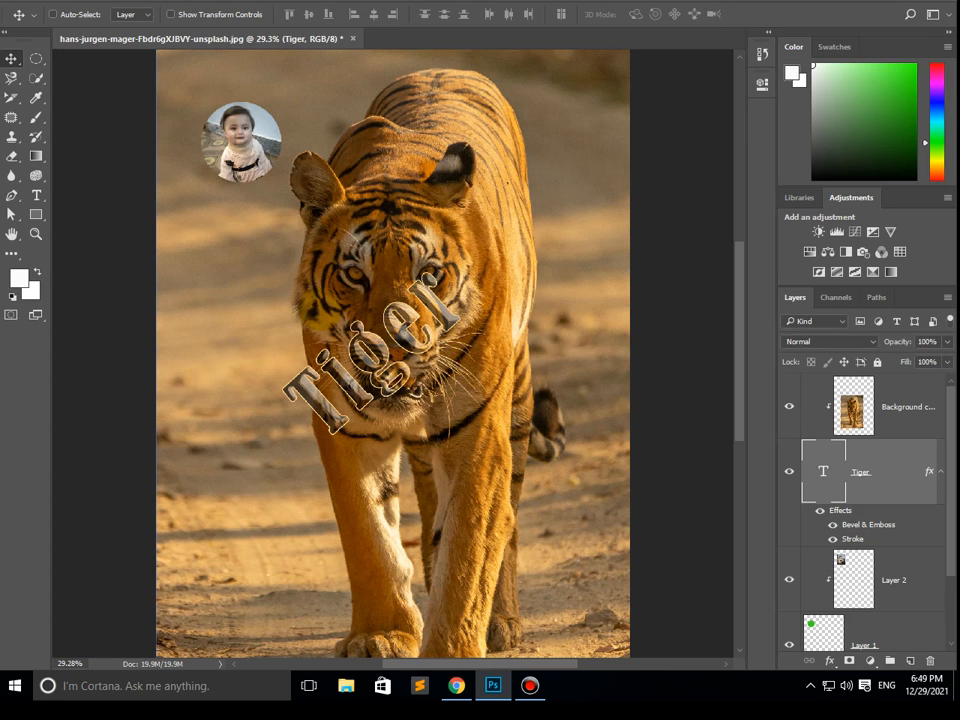
key("ctrl+alt+z")
key("ctrl+alt+z")
key("ctrl+alt+z")
key("ctrl+alt+z")
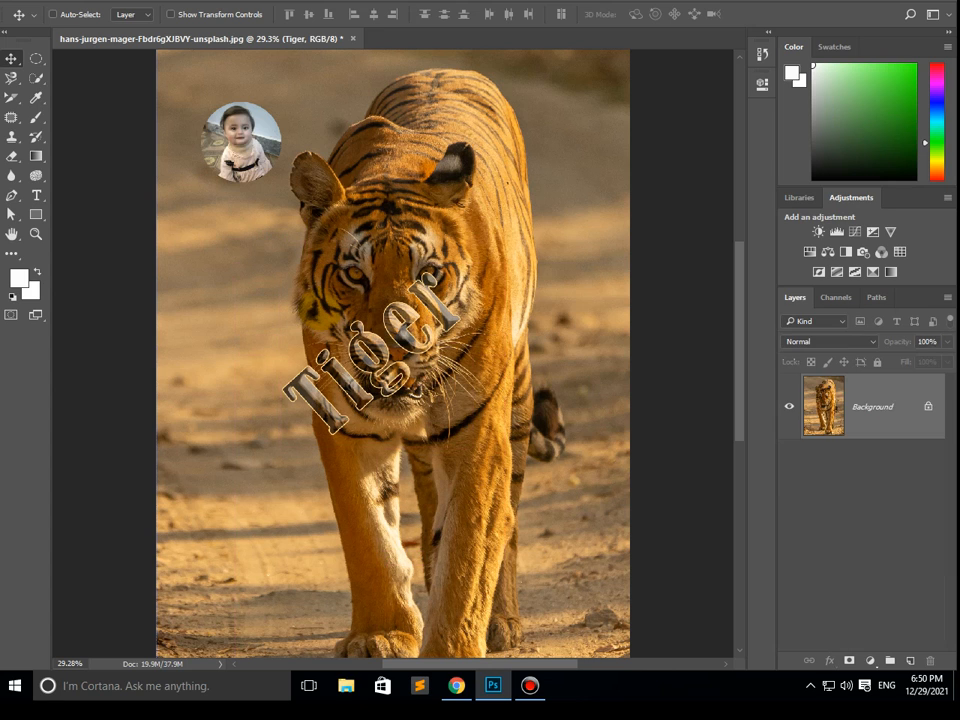
key("ctrl+alt+z")
key("ctrl+alt+z")
key("ctrl+alt+z")
key("ctrl+alt+z")
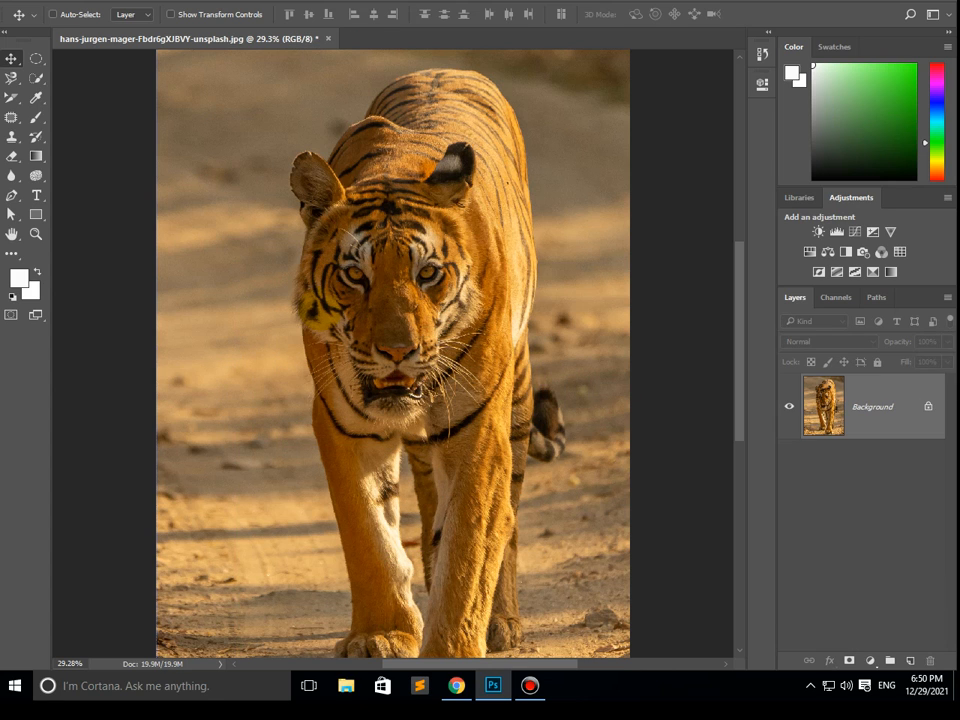
key("ctrl+alt+z")
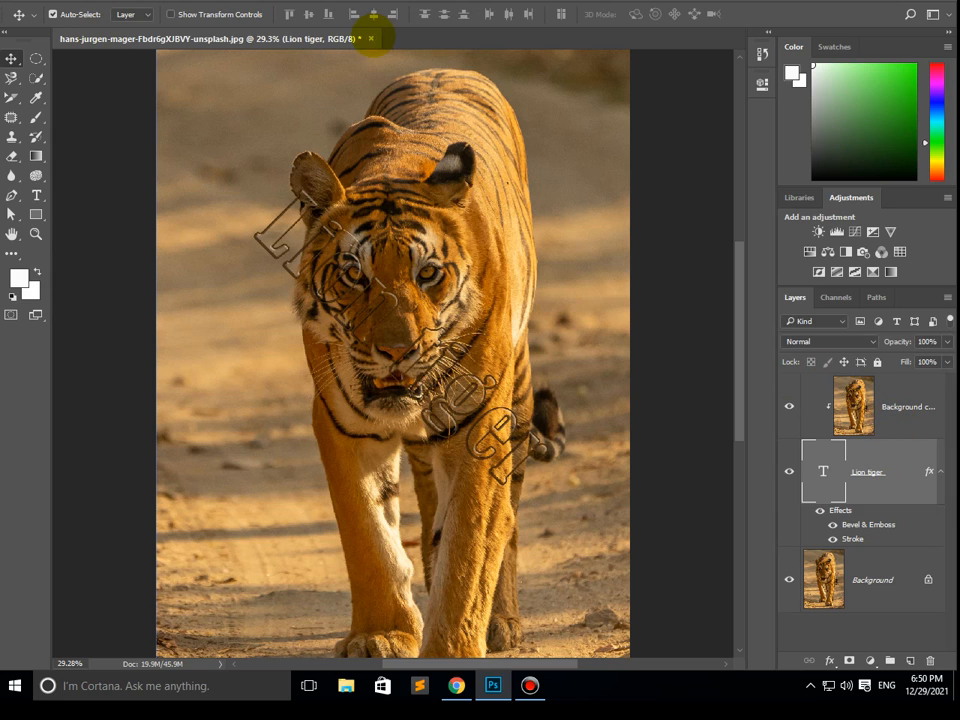
- Close the tiger document without saving and open the recent photo of the man with glasses and crossed arms
left_click(370, 38)
left_click(478, 250)
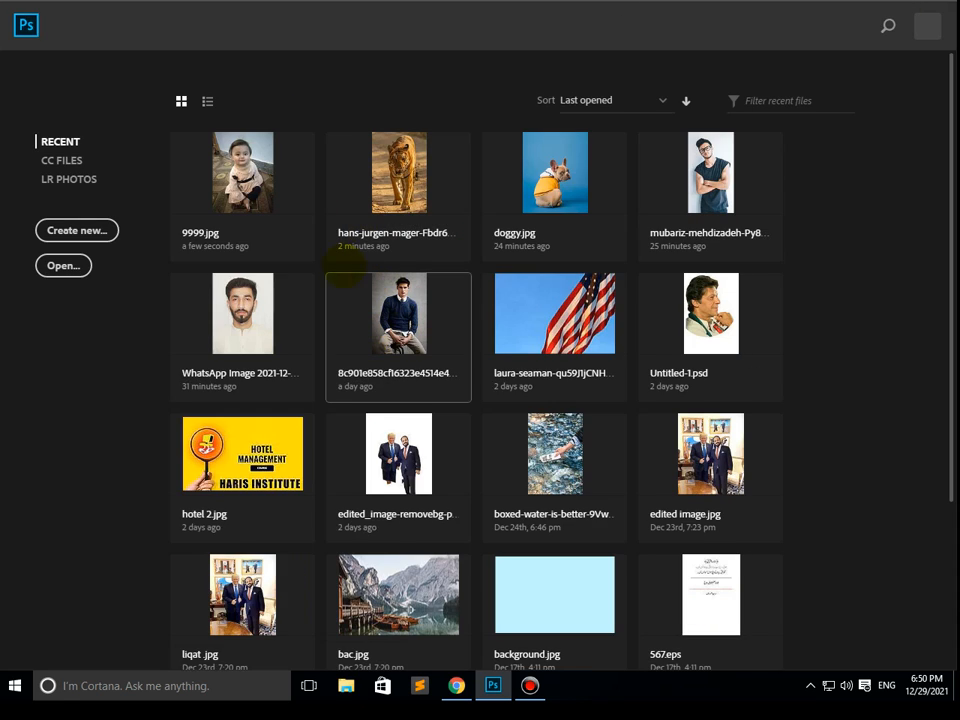
left_click(722, 167)
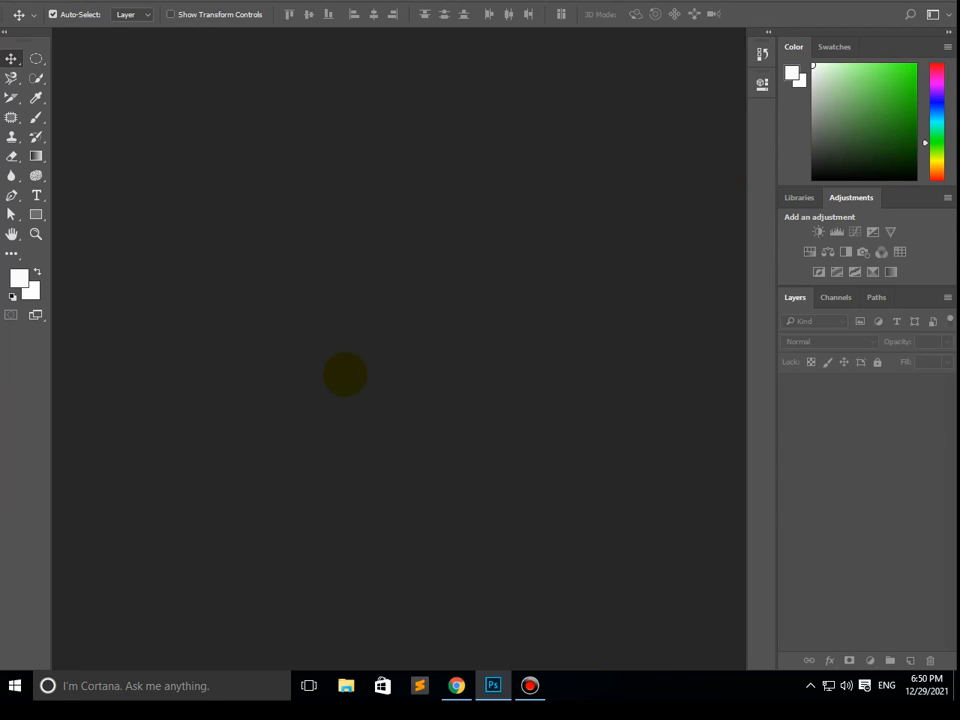
- Select the part of the man's dark shirt above his crossed arms with the Quick Selection tool
left_click(36, 77)
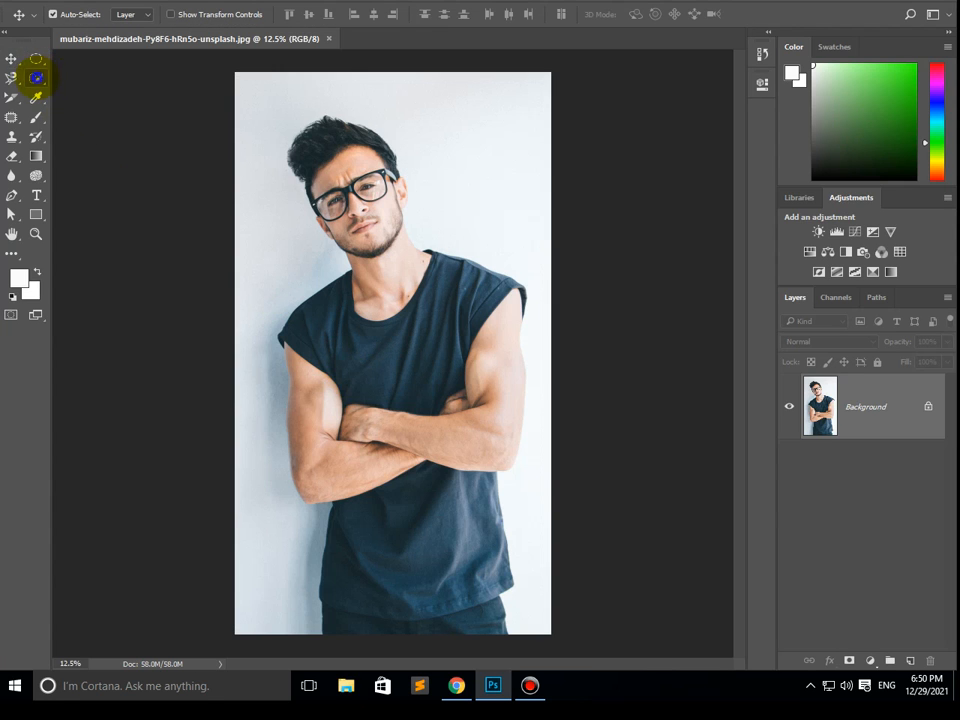
left_click(86, 79)
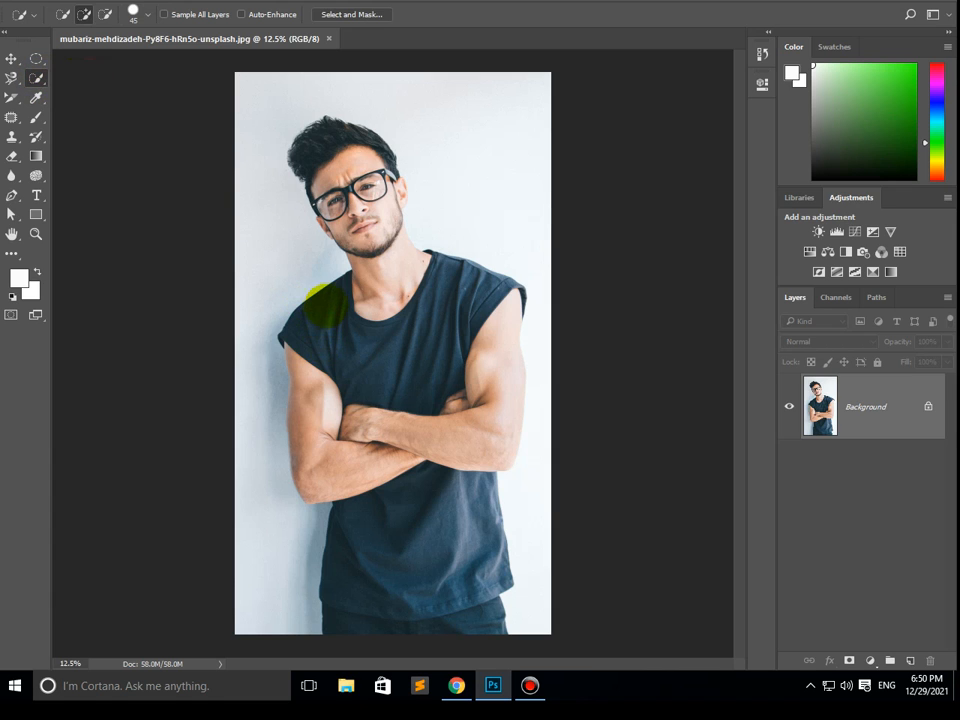
mouse_move(325, 306)
left_mouse_down()
mouse_move(439, 364)
mouse_move(467, 274)
mouse_move(518, 279)
left_mouse_up()
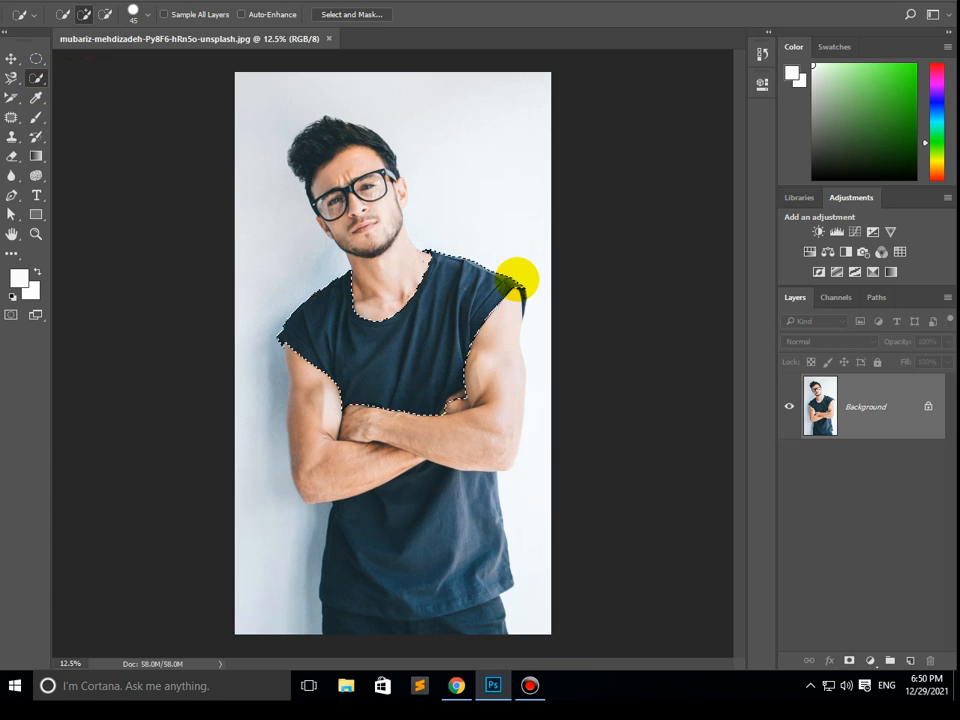
- Add the outer sleeve edge beside the man's upper arm to the shirt selection
scroll(536, 238, "up", 5)
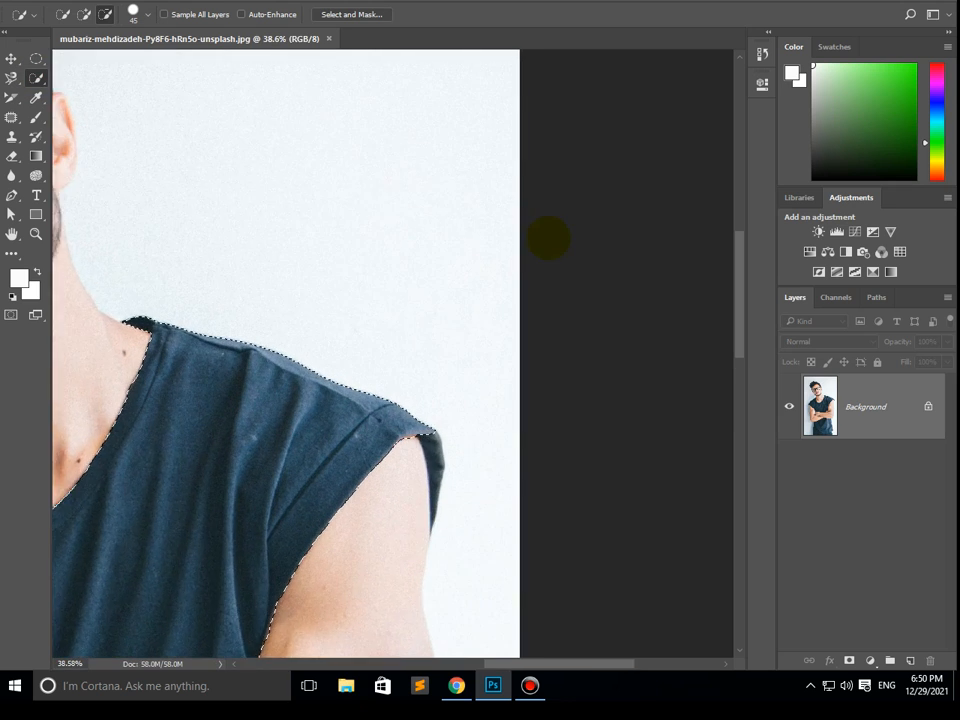
scroll(548, 238, "up", 1)
mouse_move(386, 508)
left_mouse_down()
mouse_move(405, 482)
mouse_move(410, 524)
mouse_move(433, 488)
mouse_move(407, 555)
mouse_move(411, 587)
left_mouse_up()
- Reduce the Quick Selection brush to 6 px and extend the selection into the sleeve's narrow pointed tip
scroll(411, 585, "up", 8)
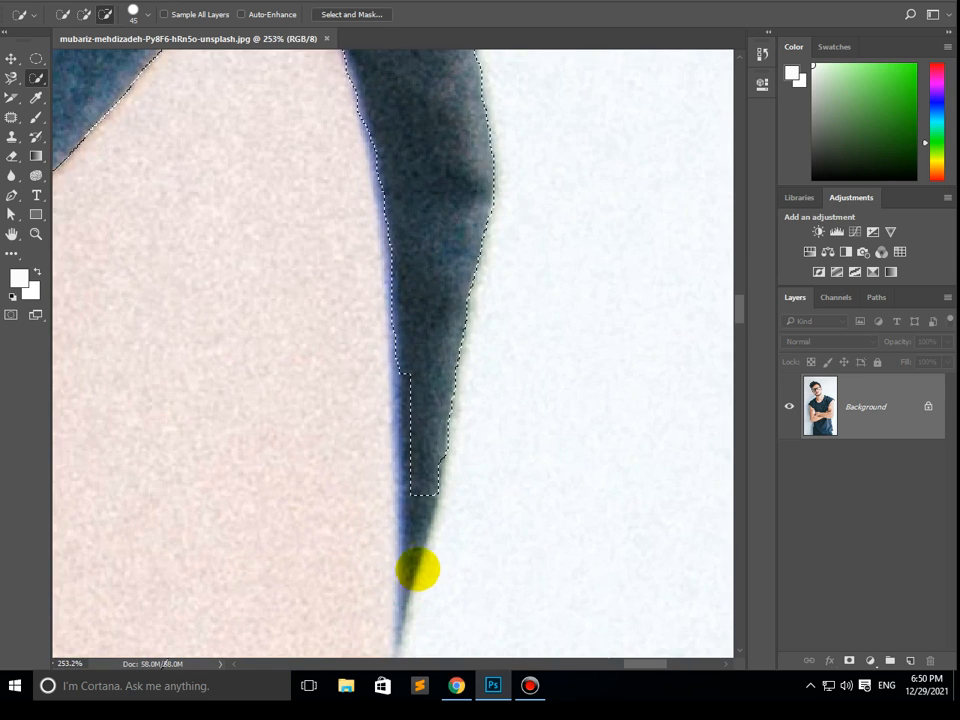
key("bracketleft")
key("bracketleft")
key("bracketleft")
key("bracketleft")
key("bracketleft")
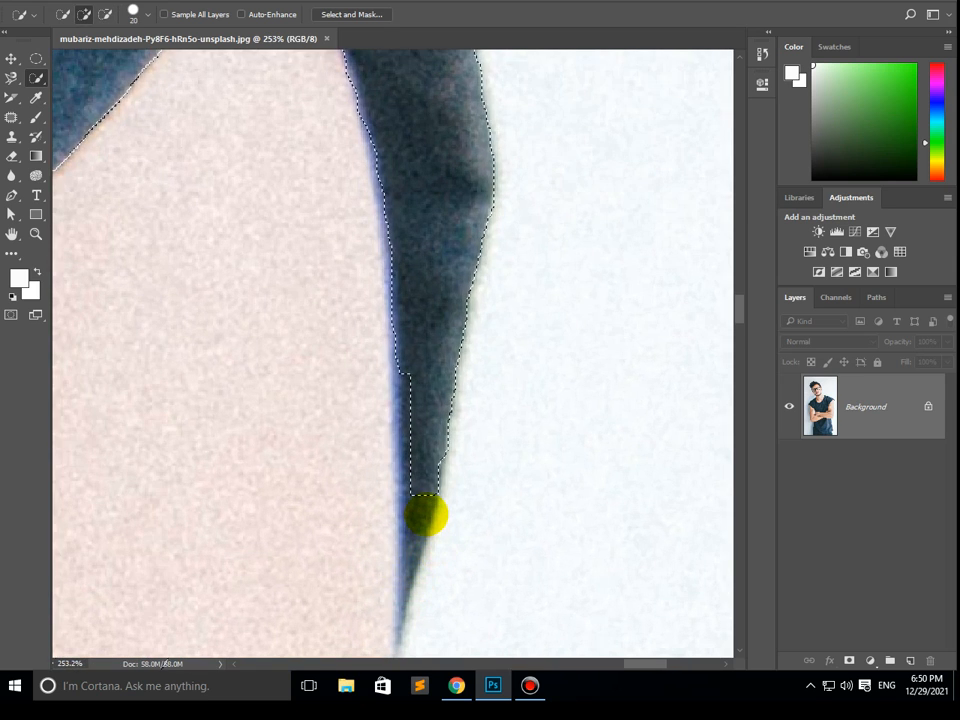
key("bracketleft")
key("bracketleft")
key("bracketleft")
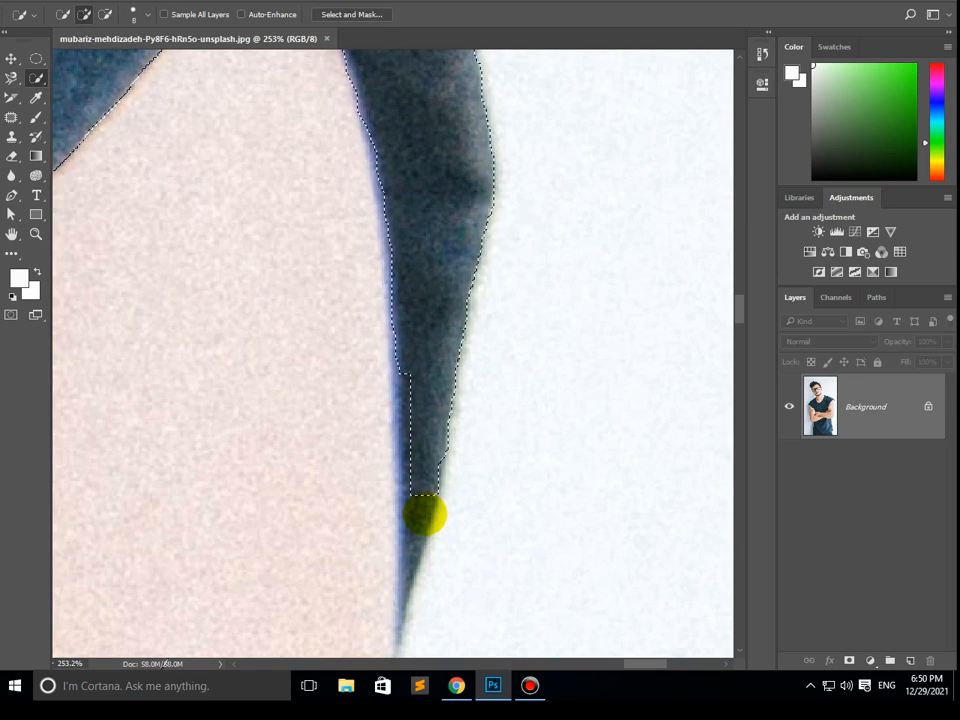
key("bracketleft")
key("bracketleft")
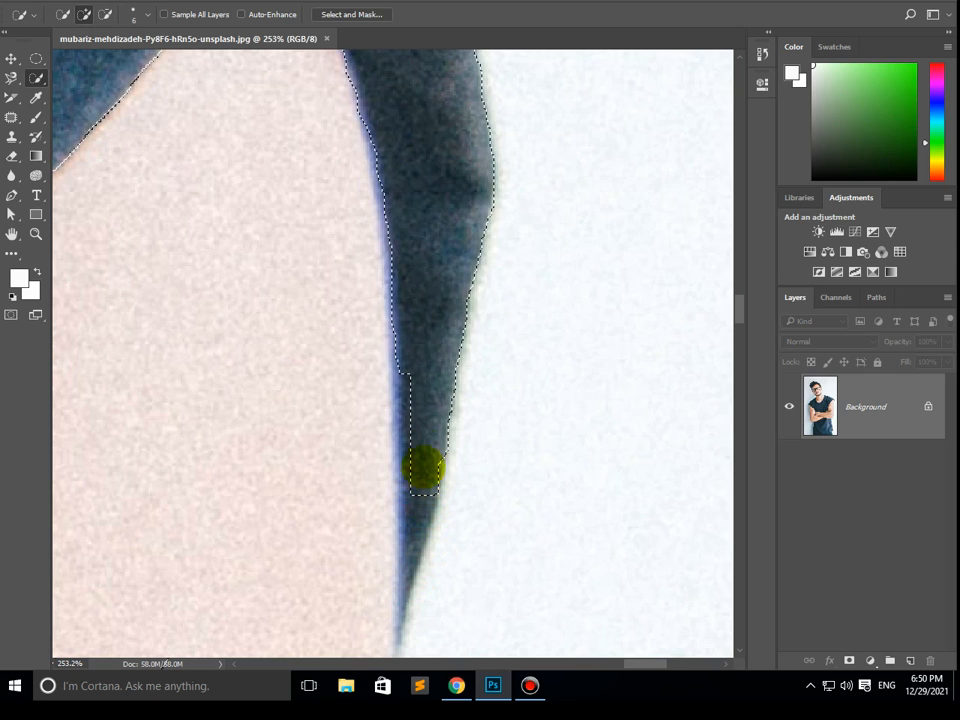
left_click_drag(410, 374, 411, 437)
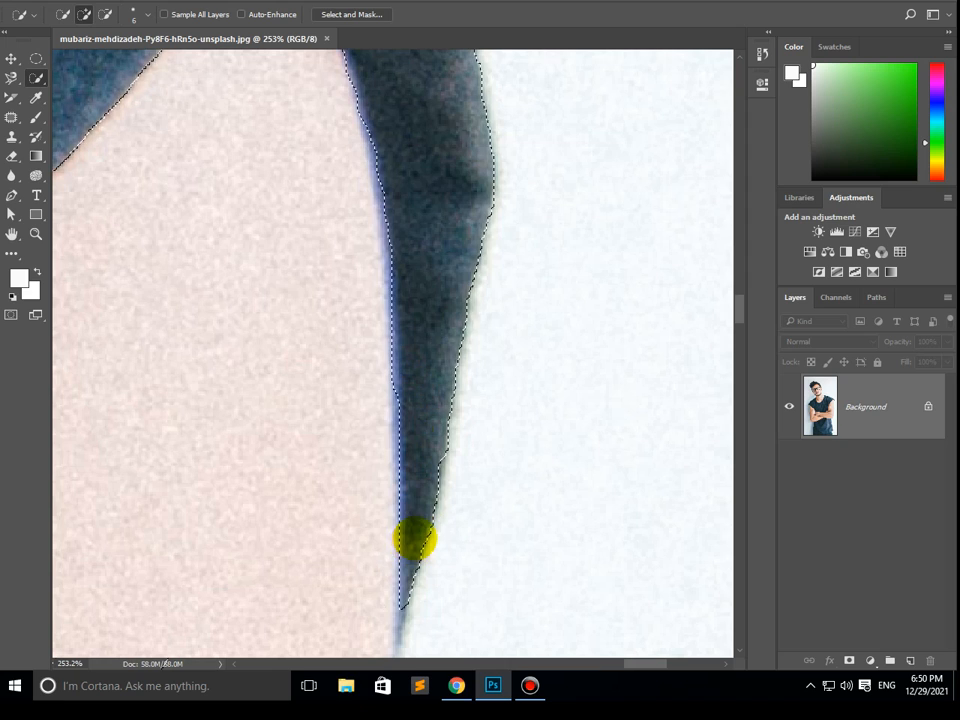
scroll(410, 440, "down", 5)
scroll(408, 438, "down", 8)
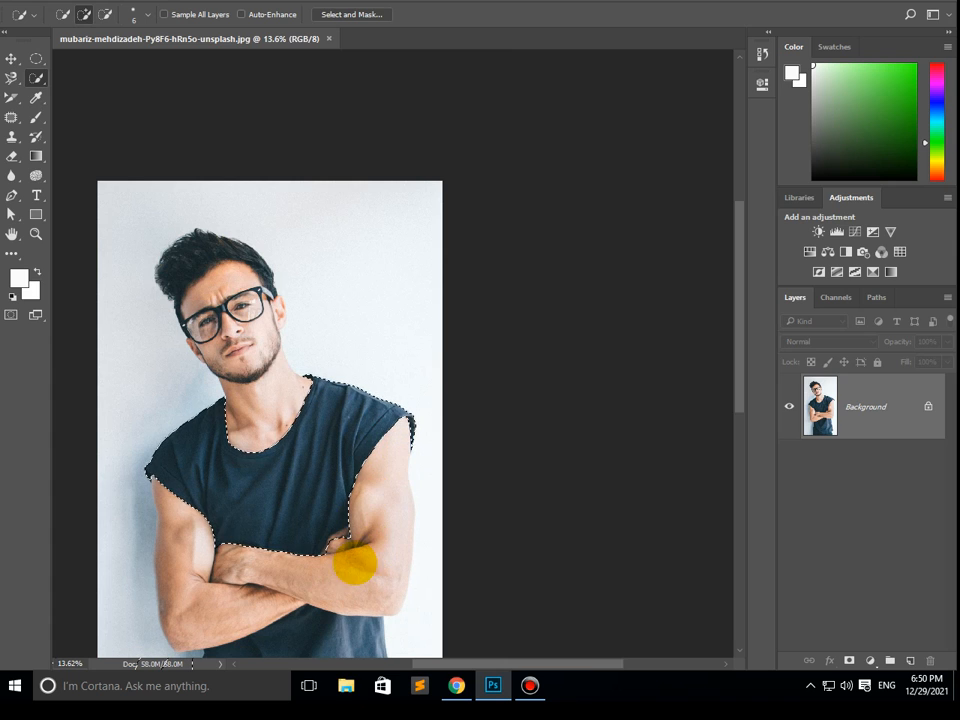
- Subtract the fingers tucked under the upper arm from the shirt selection with the Quick Selection tool at 60 px
scroll(340, 563, "up", 4)
scroll(340, 563, "up", 2)
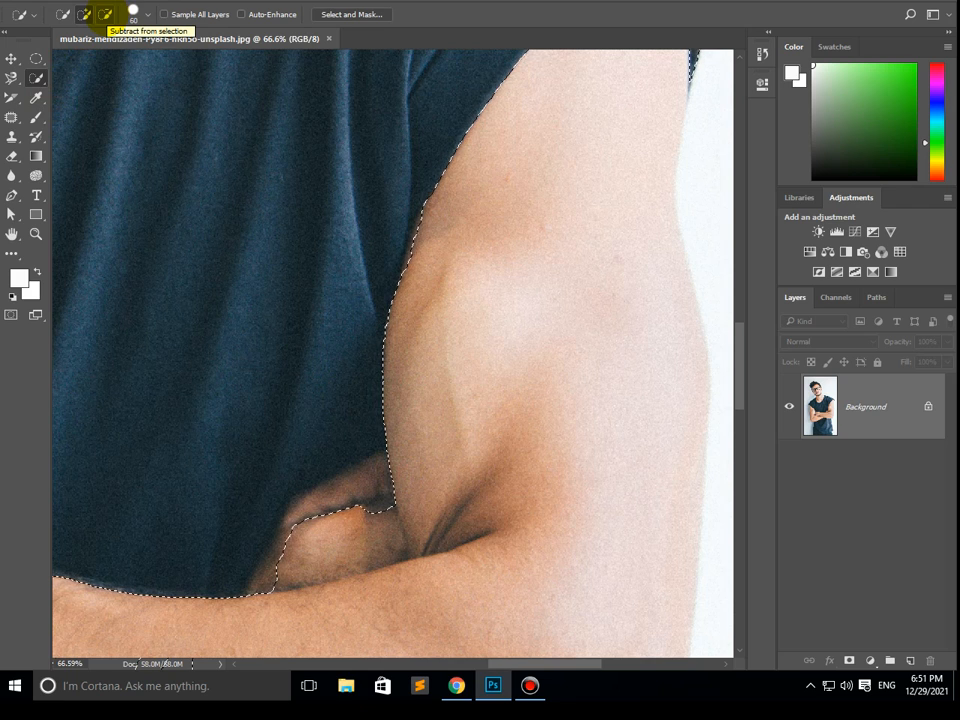
left_click(105, 14)
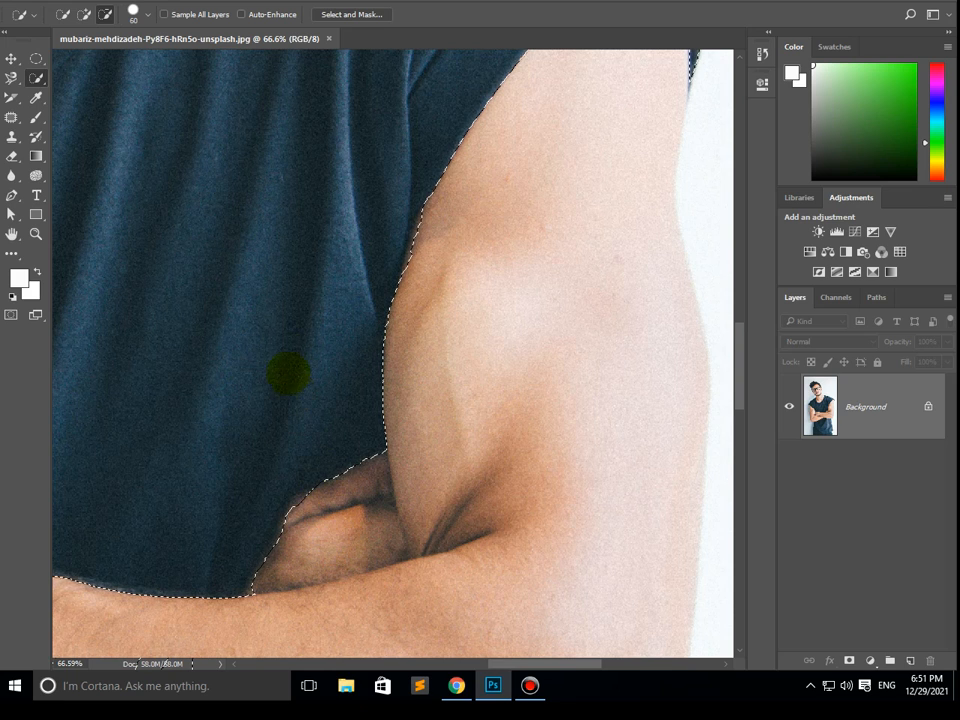
scroll(300, 328, "down", 4)
scroll(300, 333, "down", 4)
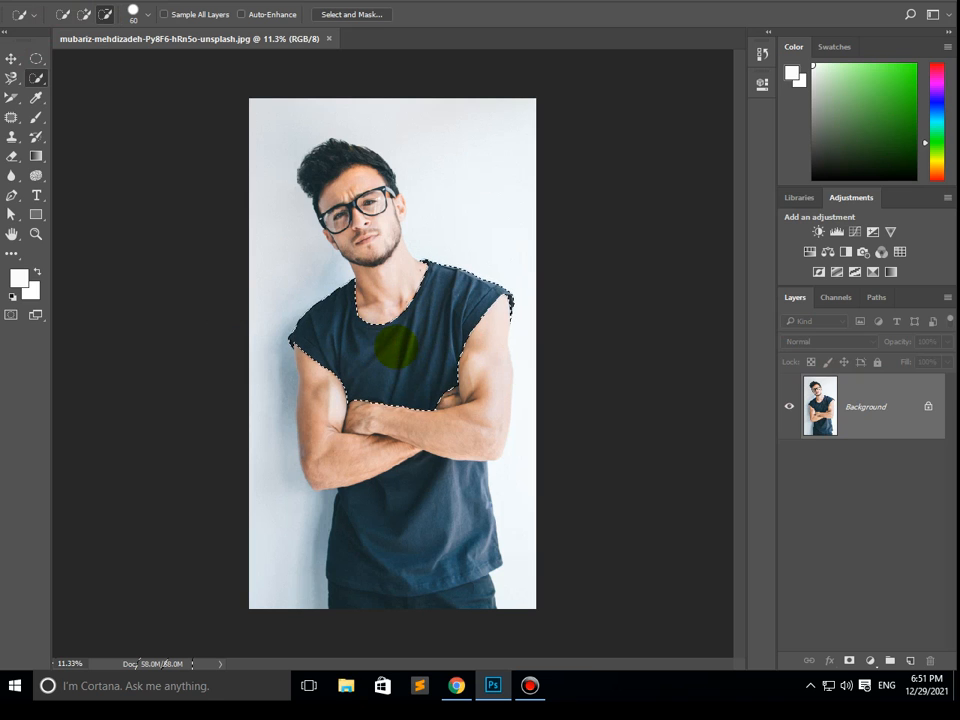
- Copy the selected upper shirt onto its own layer and check the cutout by hiding and reshowing the Background layer
left_click(64, 1)
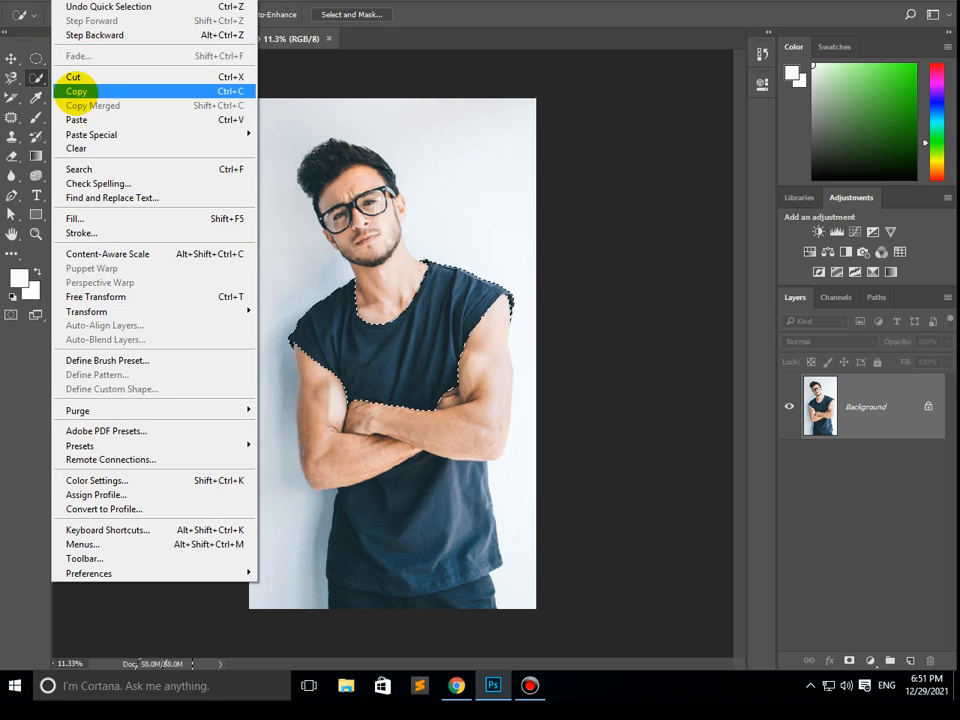
left_click(75, 91)
left_click(64, 1)
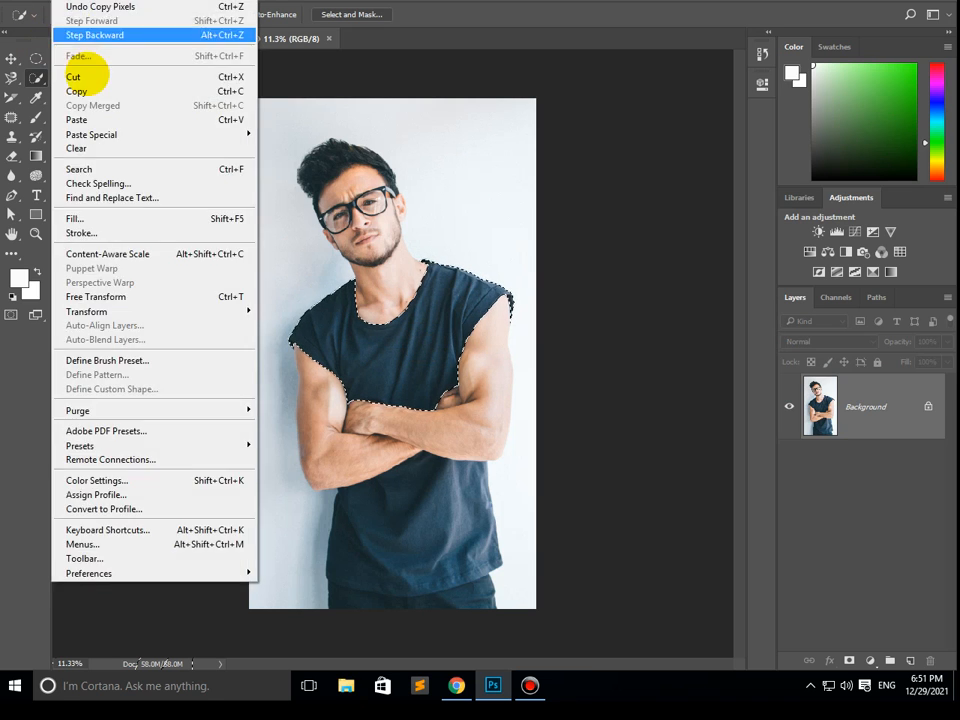
left_click(75, 119)
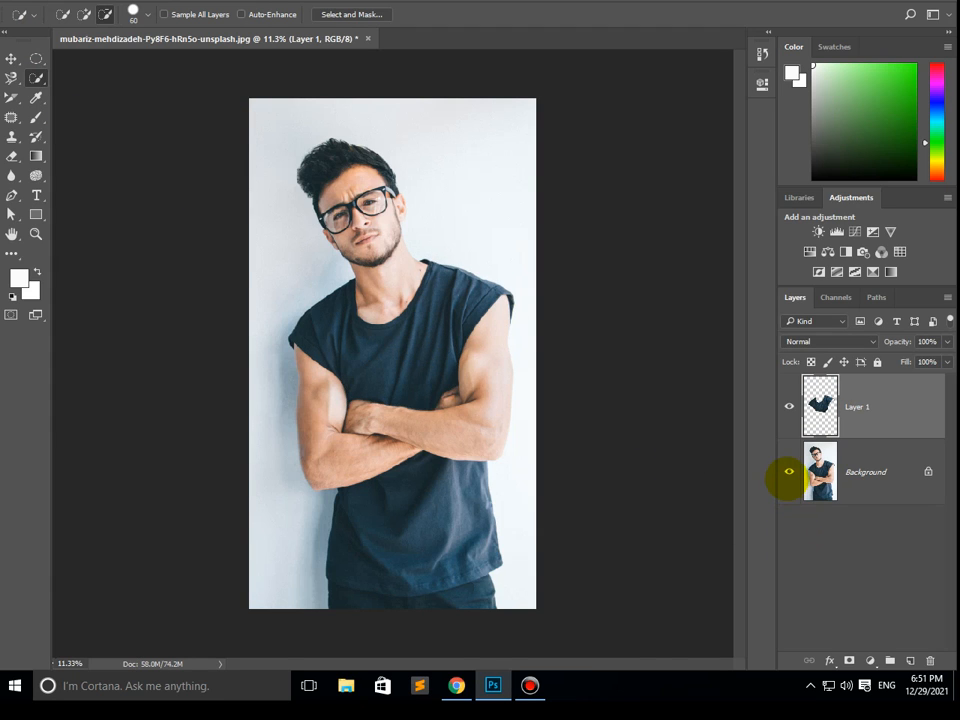
left_click(789, 472)
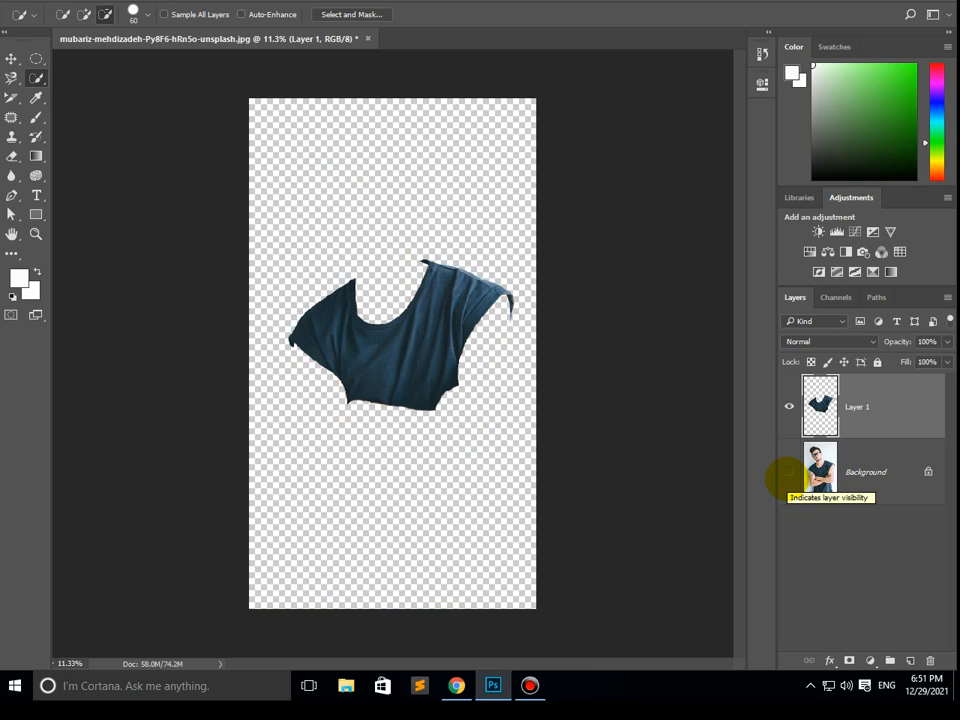
left_click(789, 472)
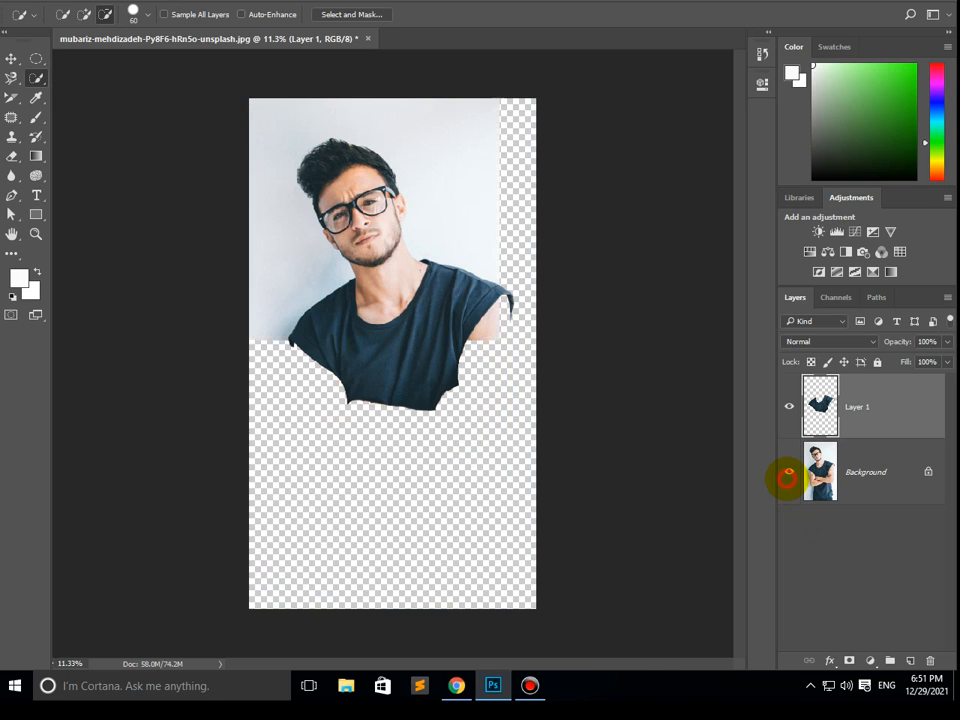
- Duplicate the Background layer under the default name Background copy
left_click(860, 478)
right_click(857, 482)
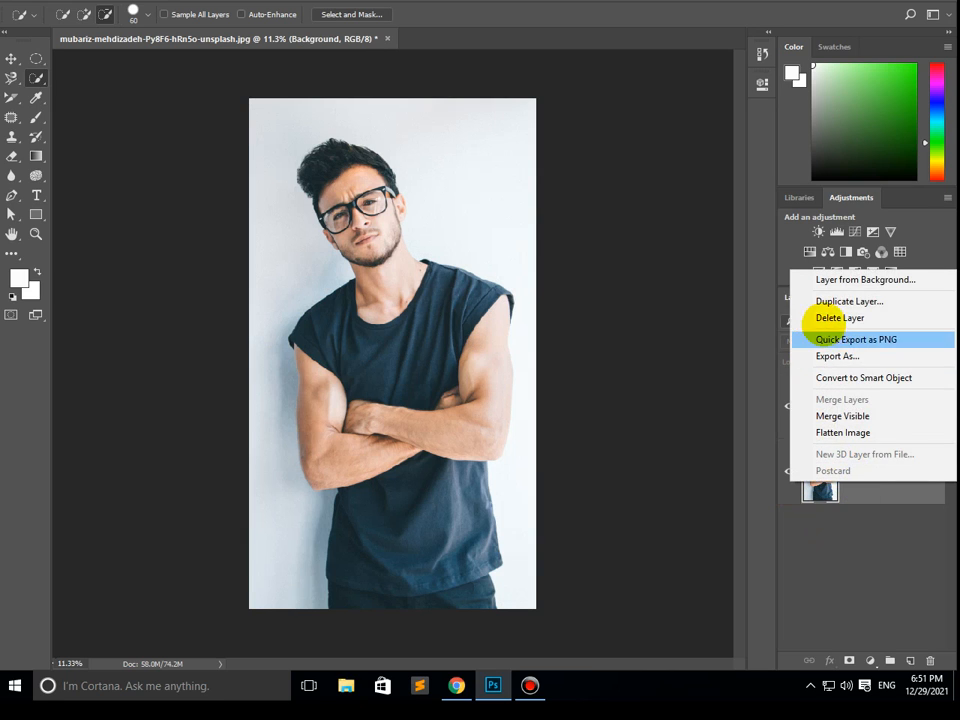
left_click(820, 301)
left_click(607, 193)
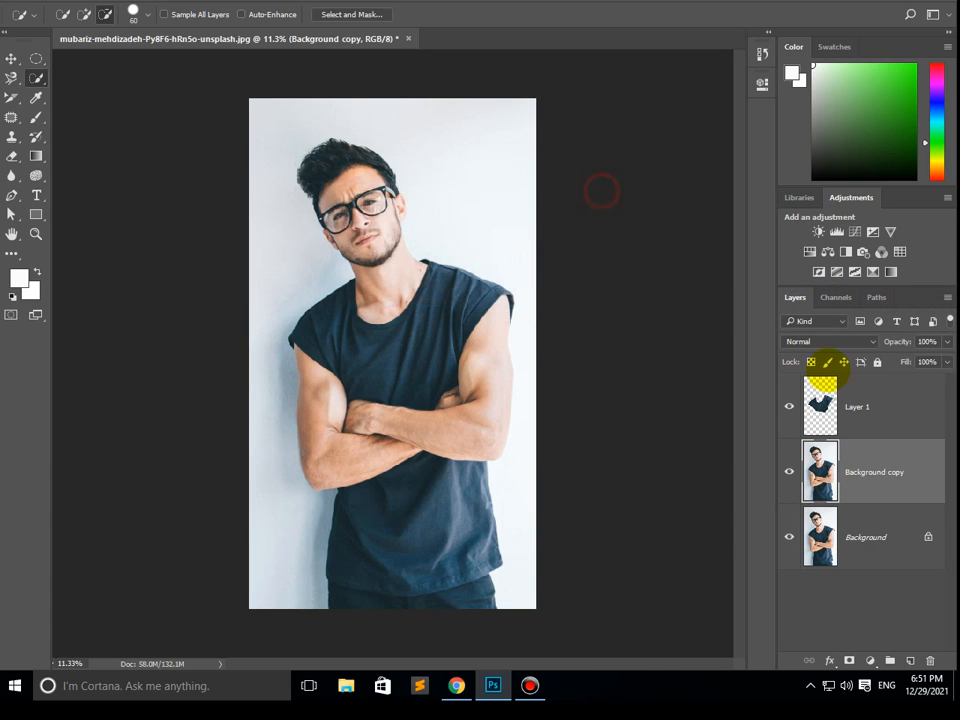
- Apply a Color Balance adjustment to the upper shirt layer with the Cyan–Red level at -100
left_click(822, 398)
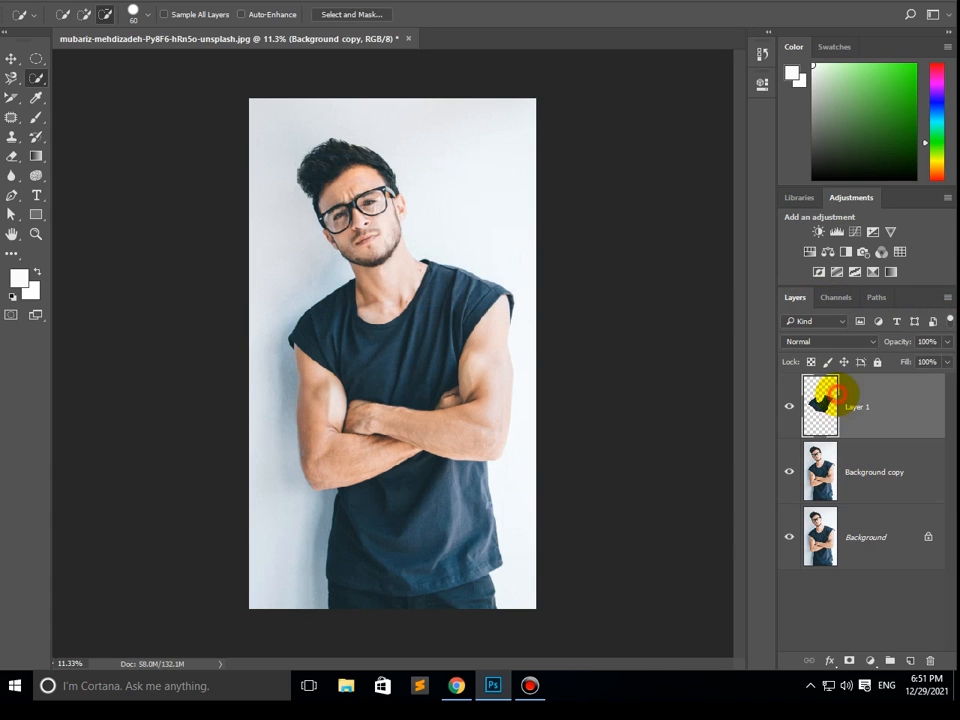
left_click(98, 1)
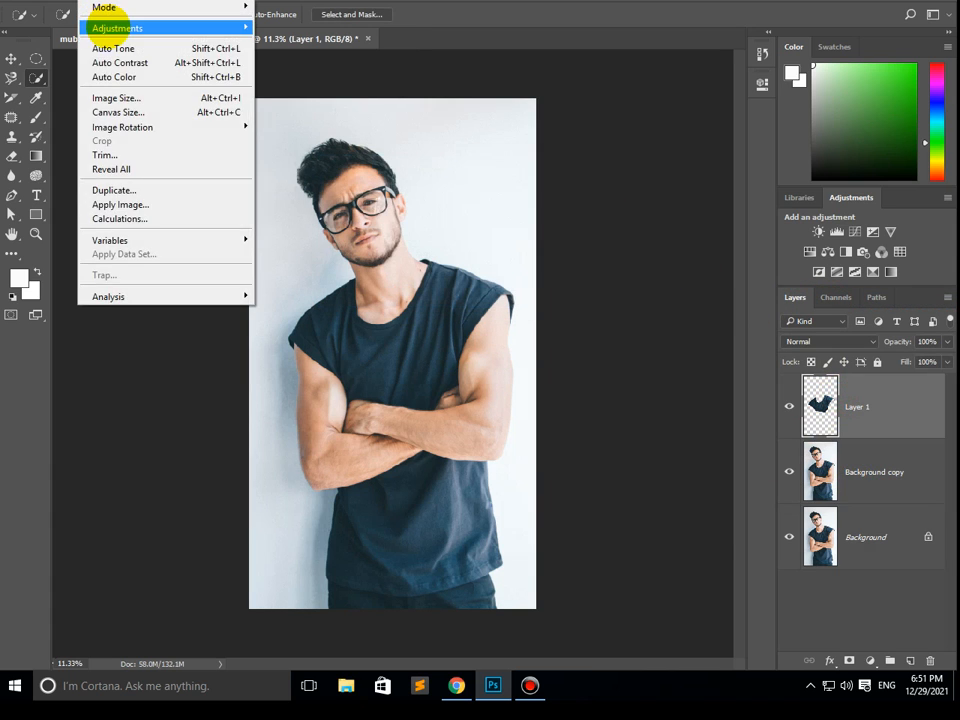
mouse_move(120, 28)
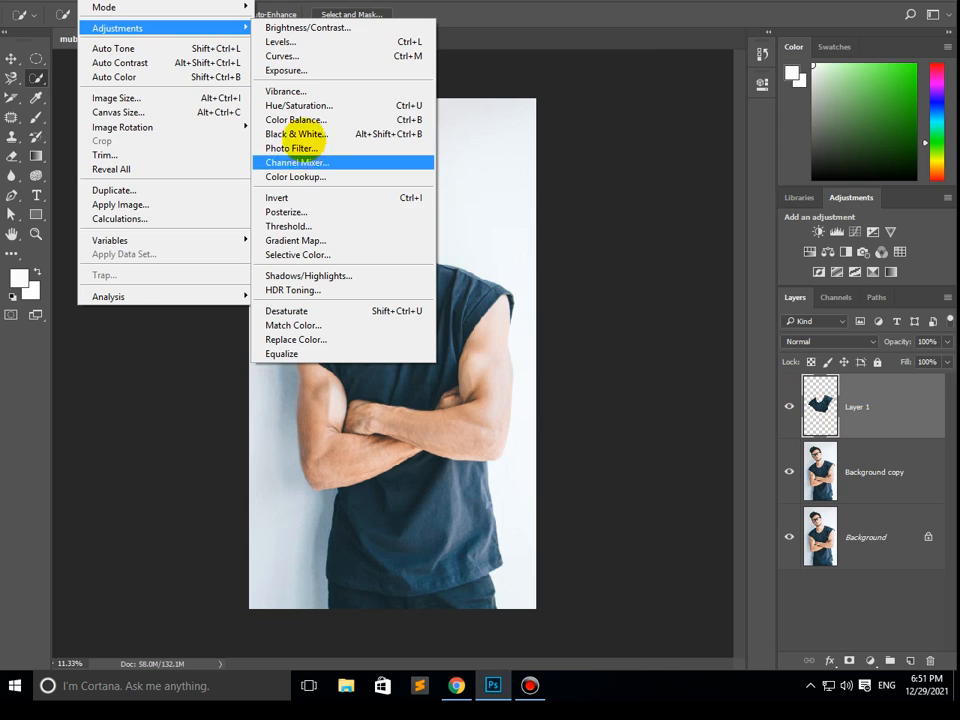
left_click(293, 120)
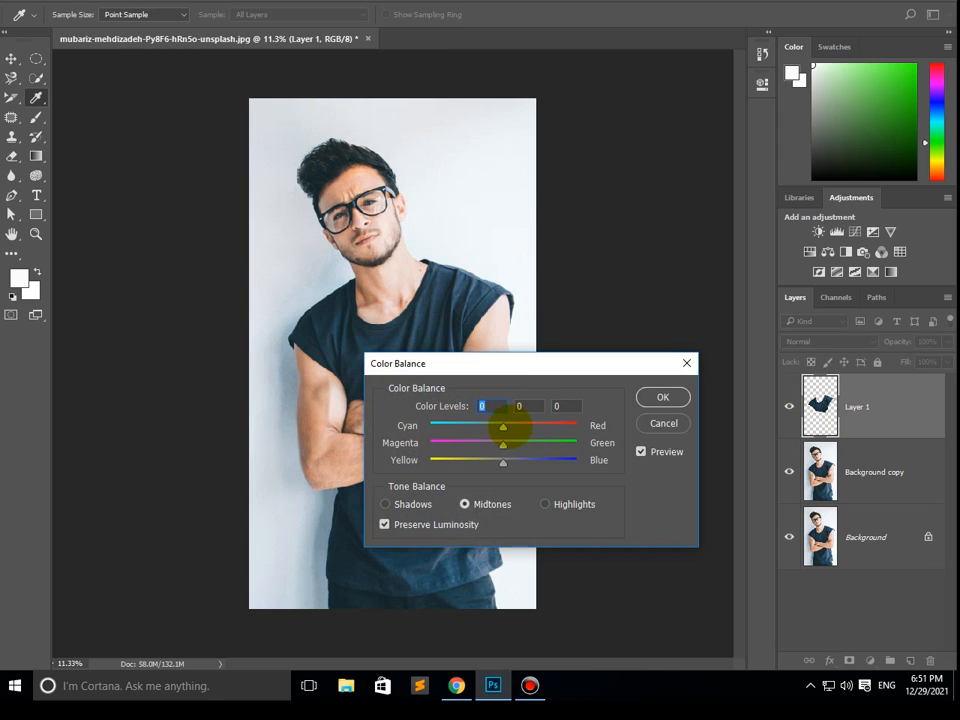
left_click_drag(503, 427, 430, 426)
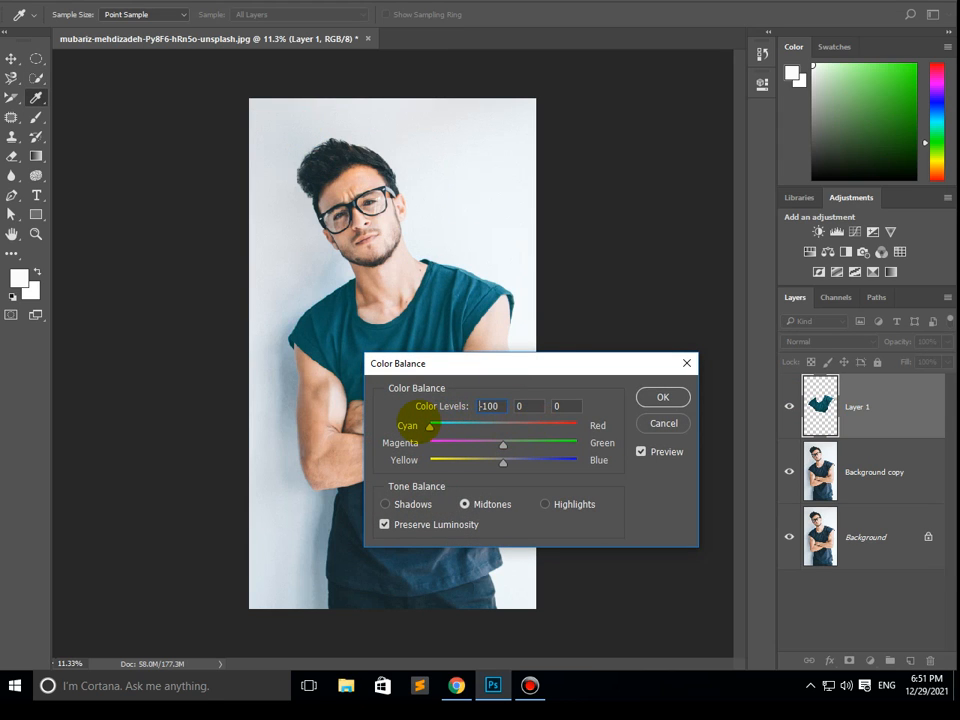
left_click(662, 397)
key("w")
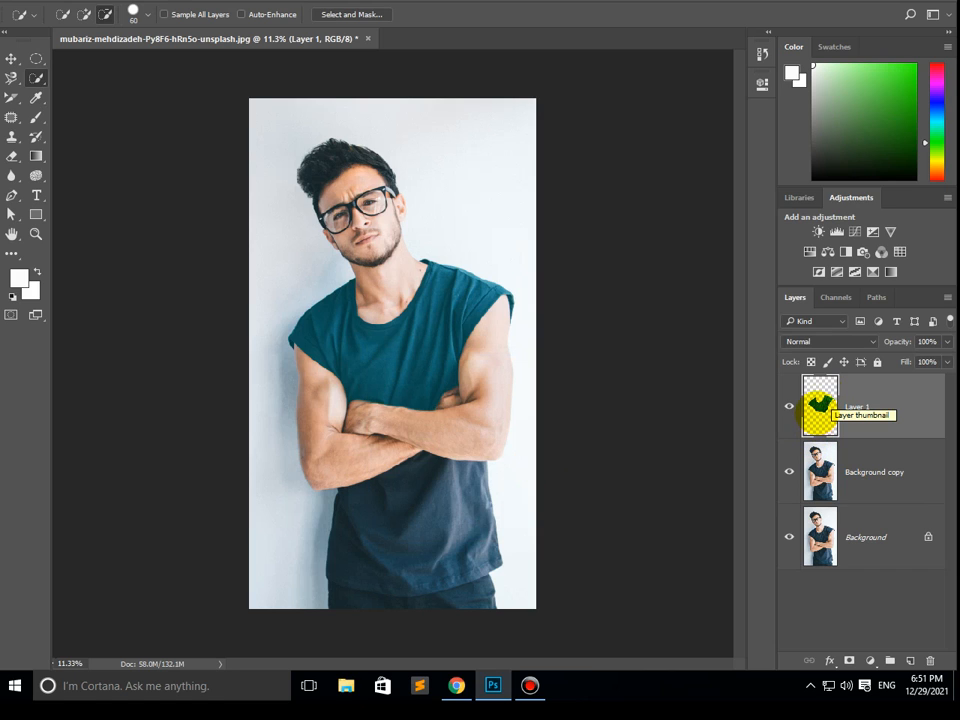
- Test-move the upper shirt piece with the Move tool and undo both the moves and the Color Balance change
left_click(10, 59)
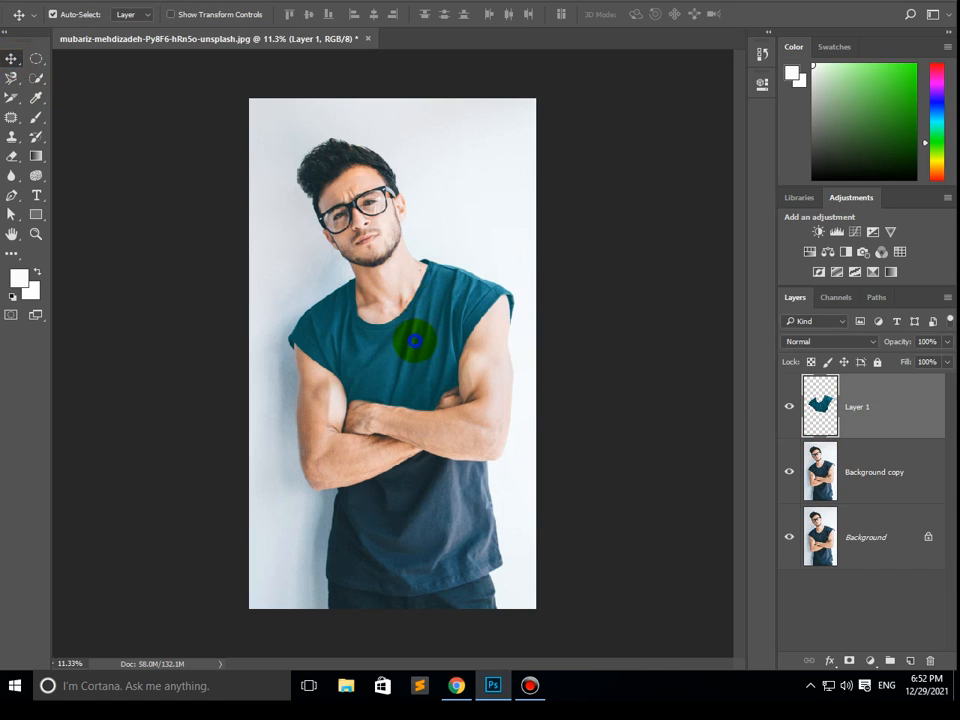
right_click(416, 341)
left_click(452, 354)
left_click_drag(424, 355, 390, 339)
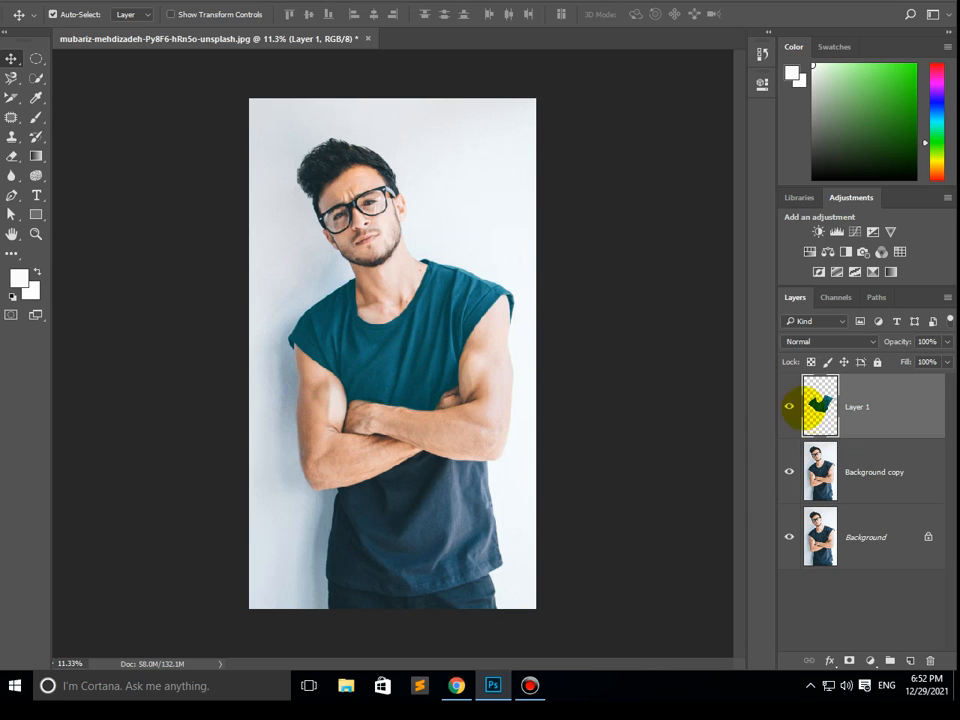
key("ctrl+z")
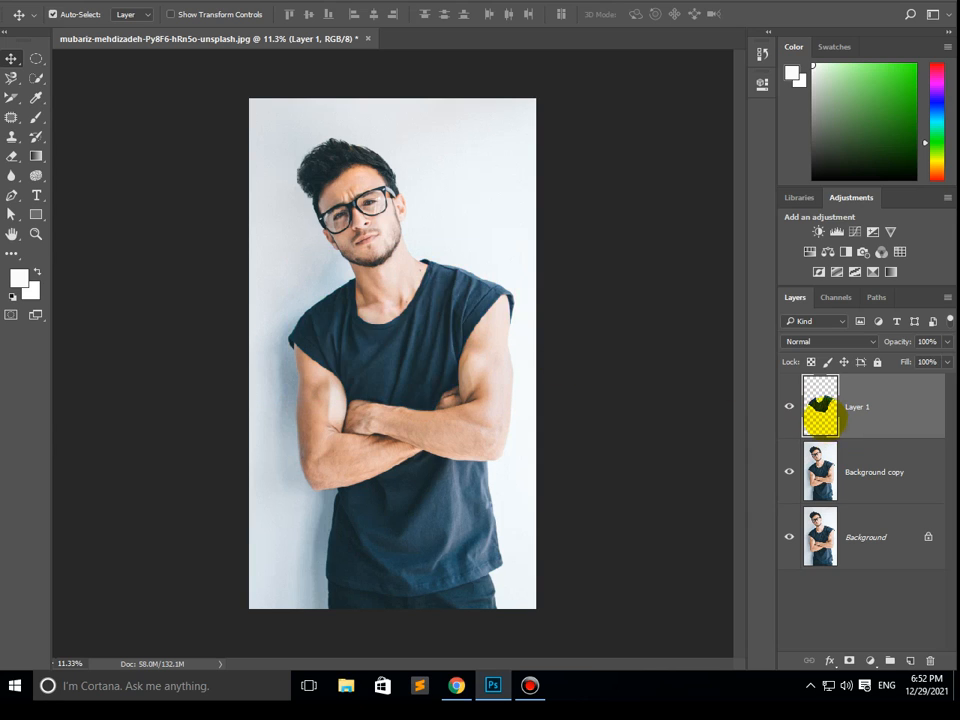
left_click_drag(424, 343, 508, 379)
key("ctrl+z")
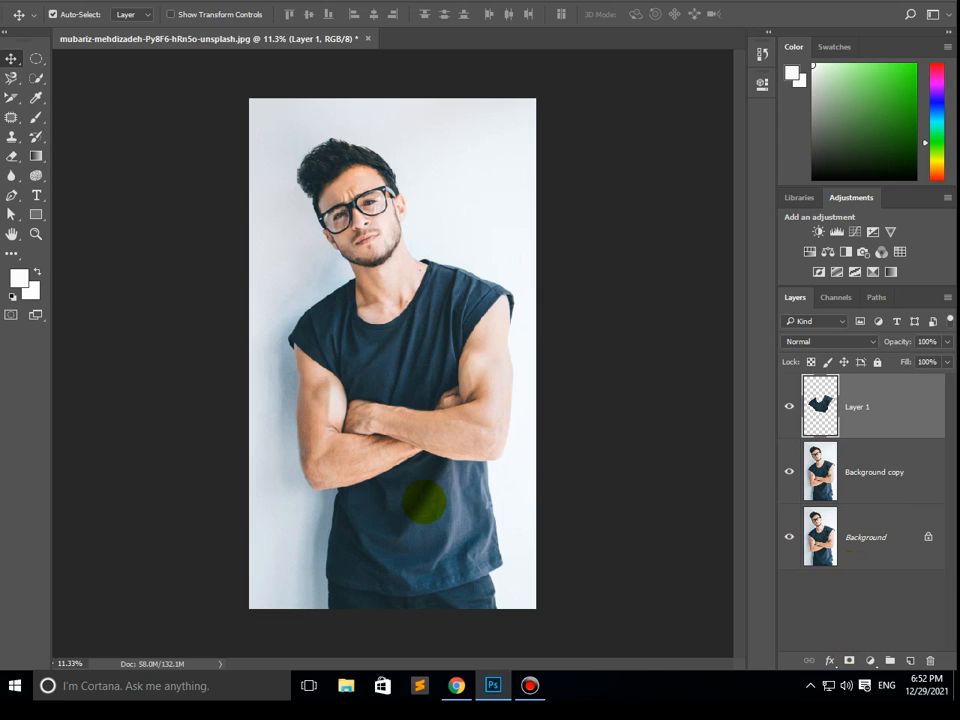
- Select the shirt area below the crossed arms and the trousers on the Background layer with the Quick Selection tool
left_click(420, 505)
left_click(36, 78)
left_click(66, 78)
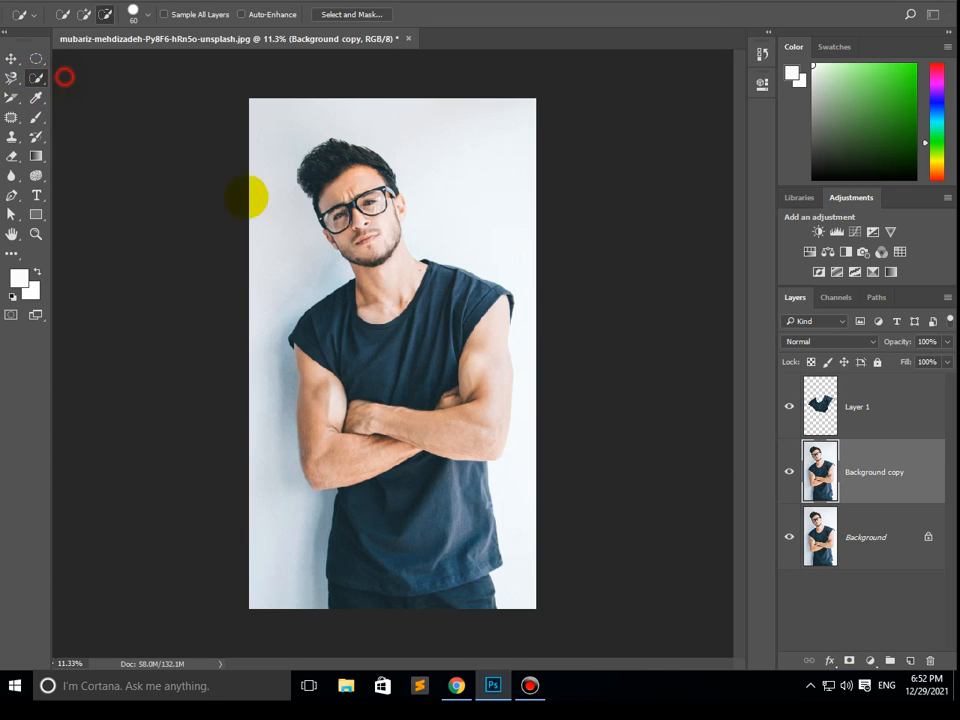
left_click(857, 553)
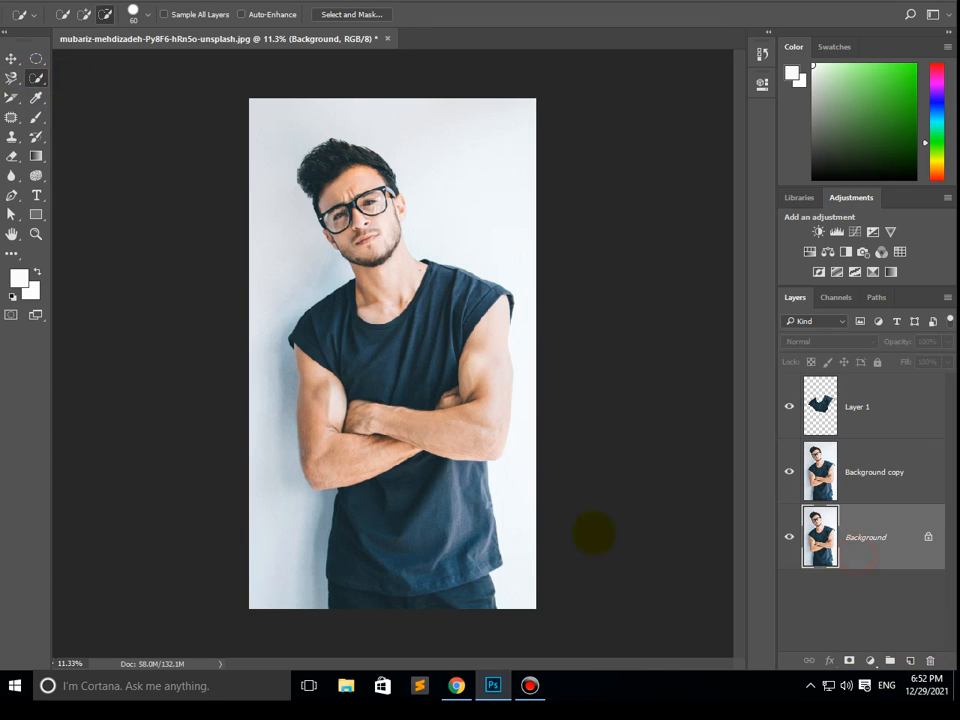
left_click_drag(412, 506, 403, 567)
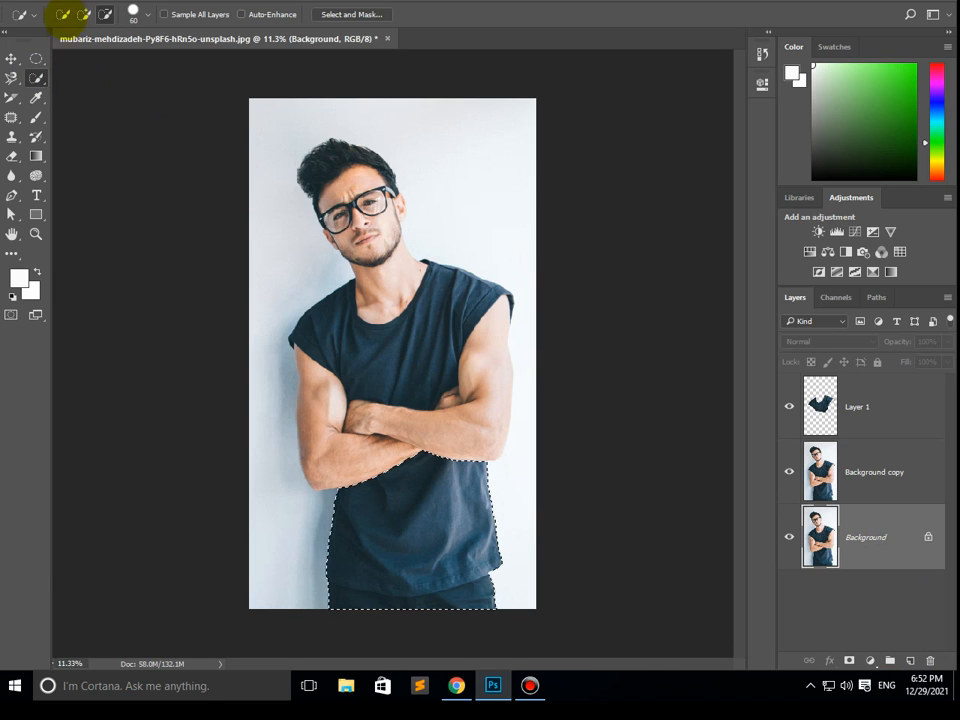
- Copy the selected lower shirt area from the Background and paste it onto a new layer
left_click(22, 4)
left_click(78, 90)
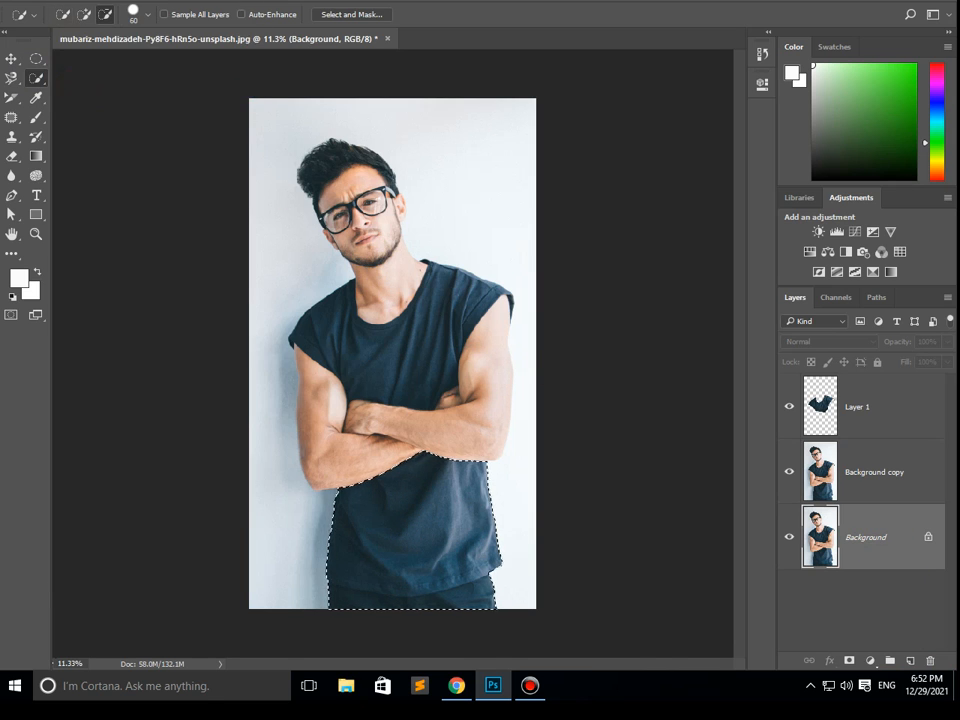
left_click(22, 4)
left_click(76, 118)
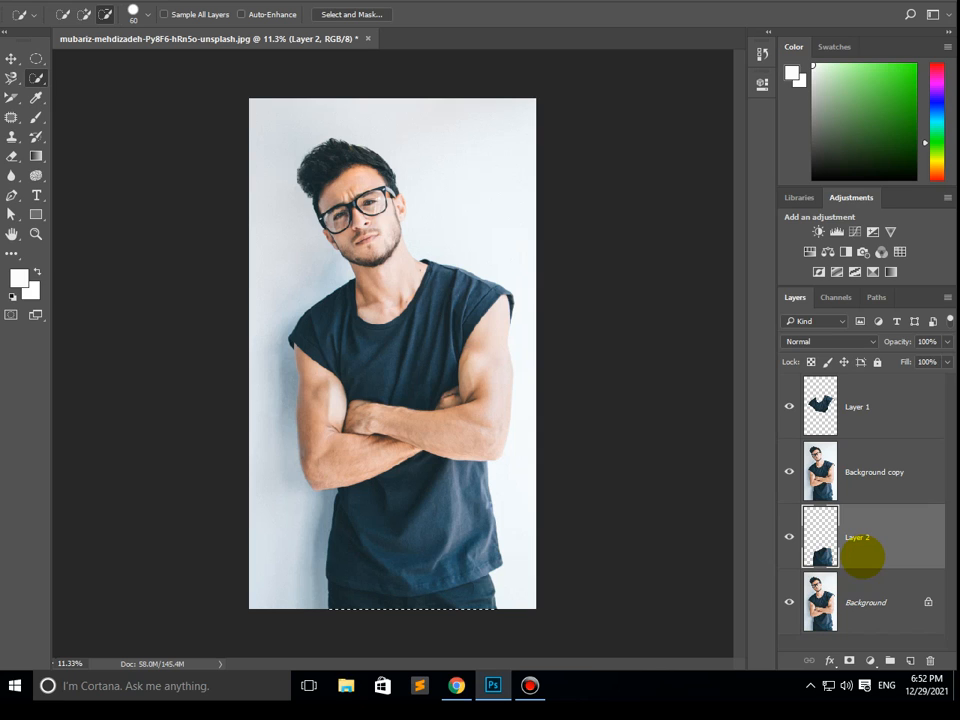
- Delete the Background copy layer
left_click(888, 465)
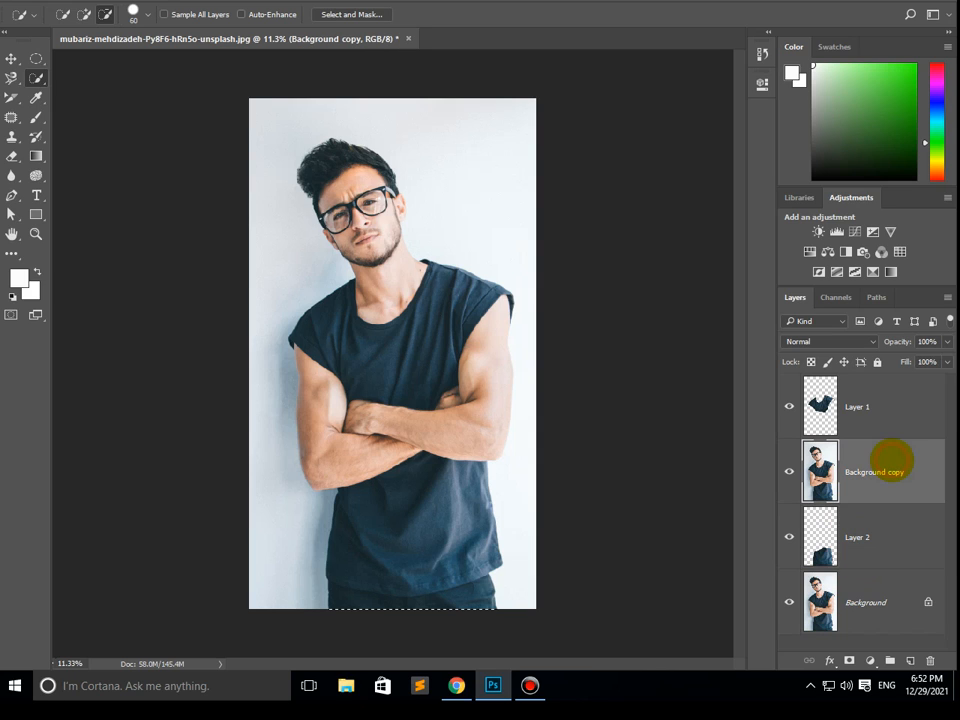
left_click_drag(891, 457, 930, 660)
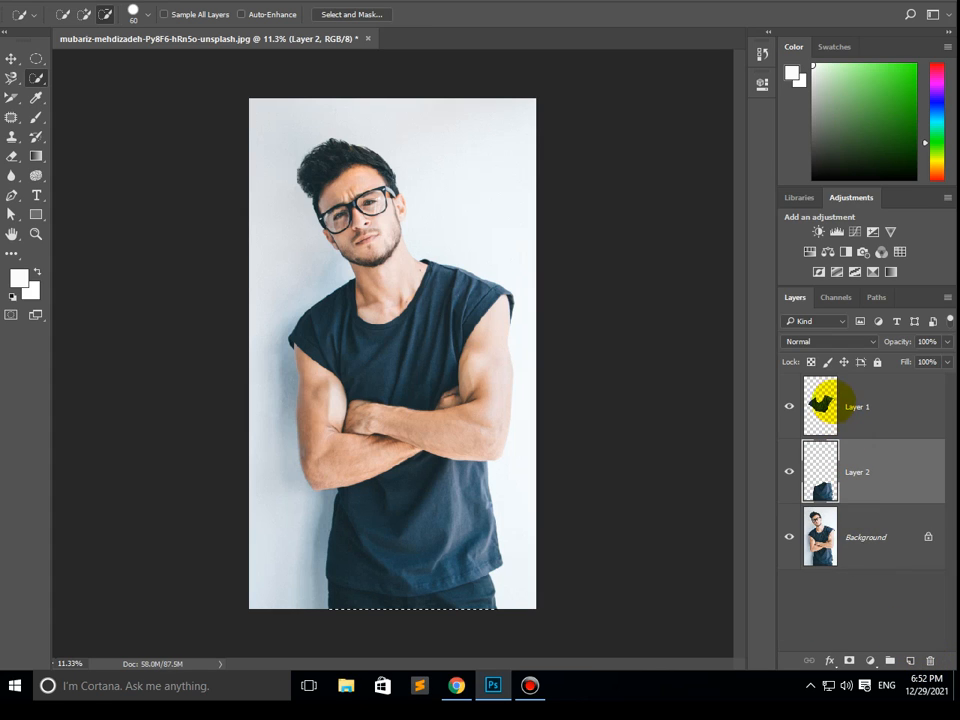
- Test-move the upper and lower shirt pieces away from the body with the Move tool and undo both moves
left_click(11, 58)
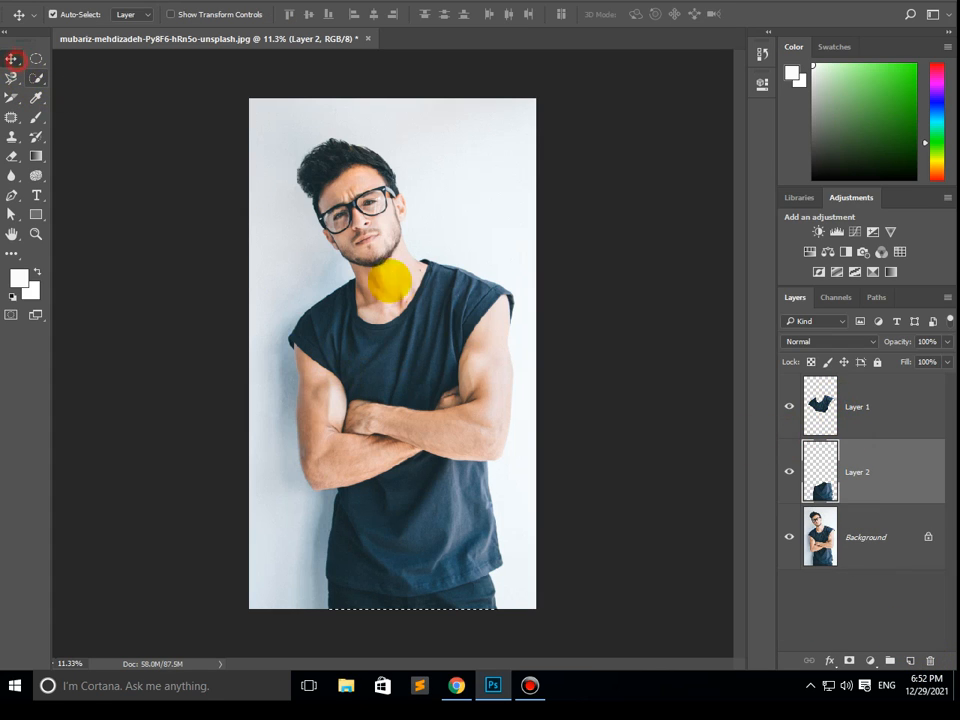
right_click(420, 348)
left_click(440, 356)
left_click_drag(440, 356, 515, 248)
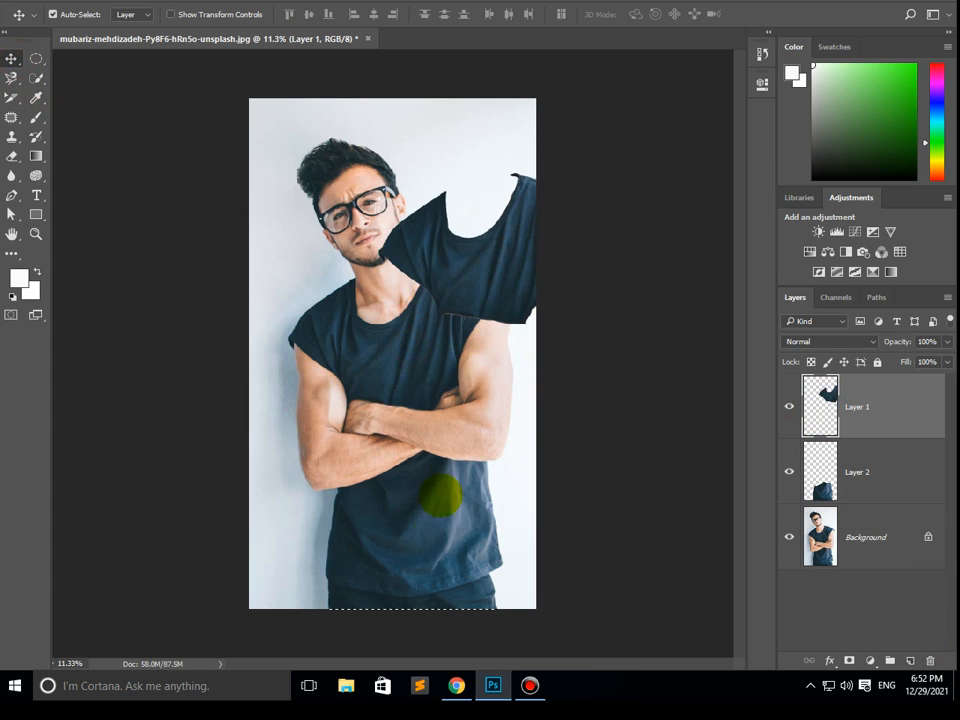
right_click(455, 553)
left_click(485, 555)
left_click_drag(441, 551, 587, 525)
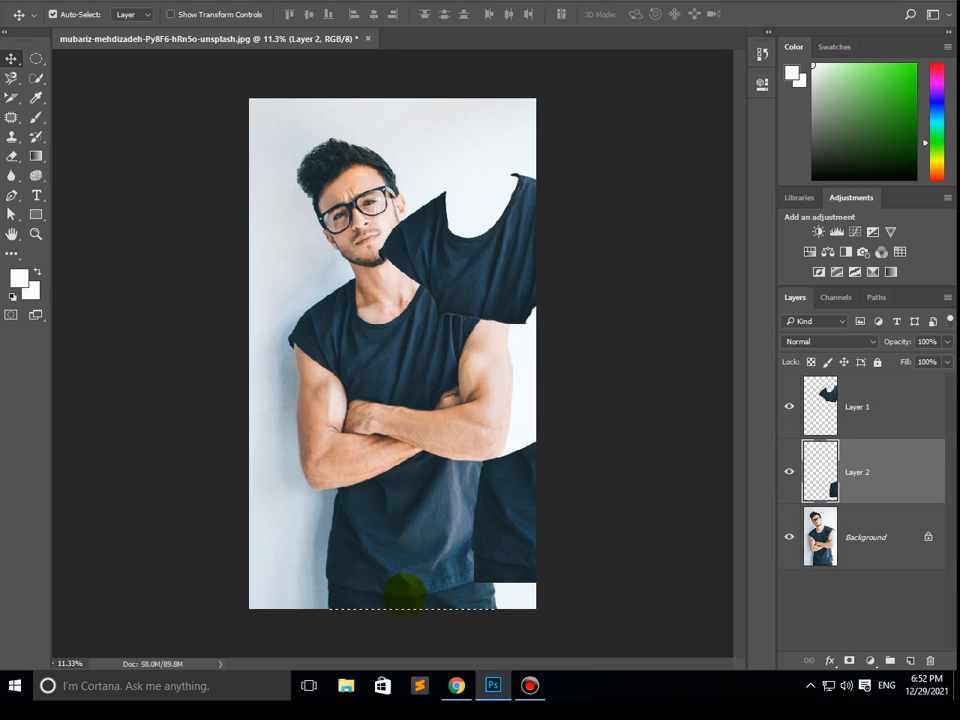
key("ctrl+z")
key("ctrl+z")
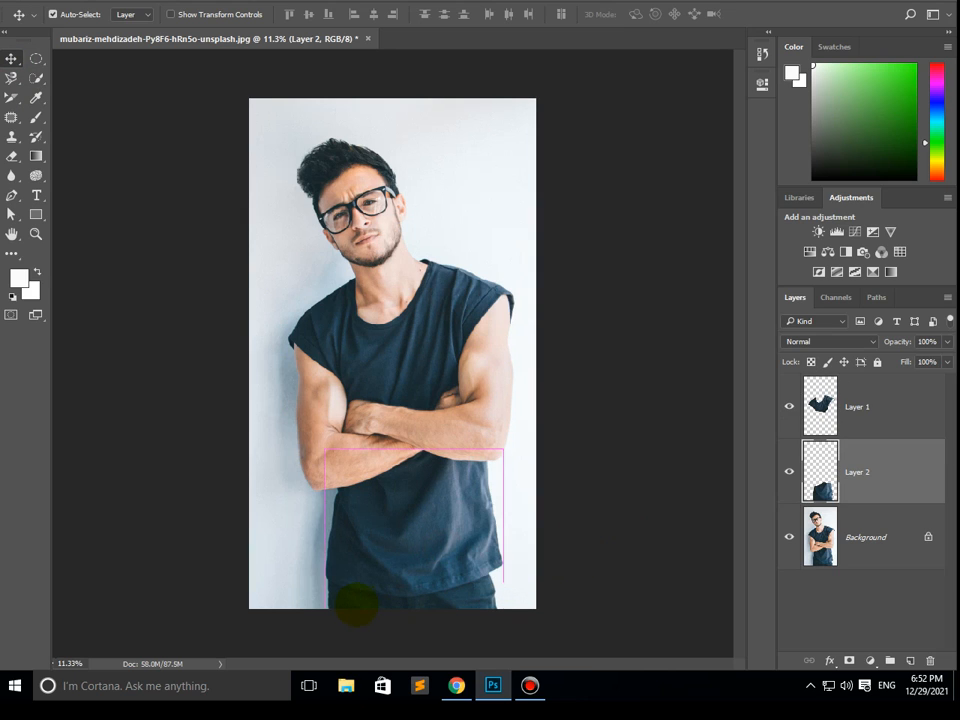
left_click(875, 550)
left_click(887, 405)
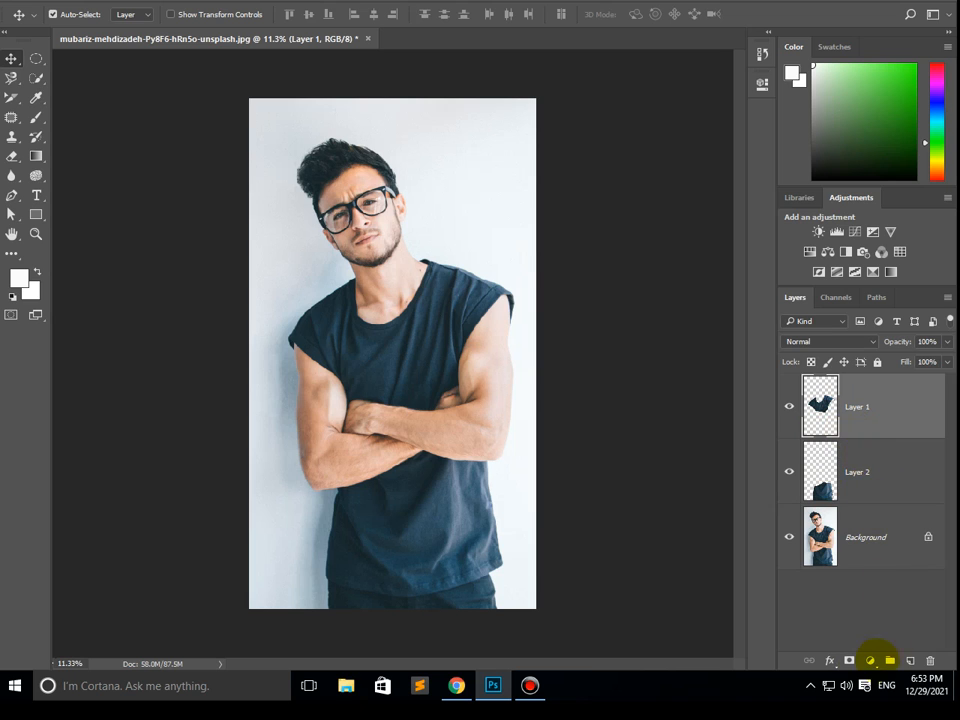
left_click(869, 660)
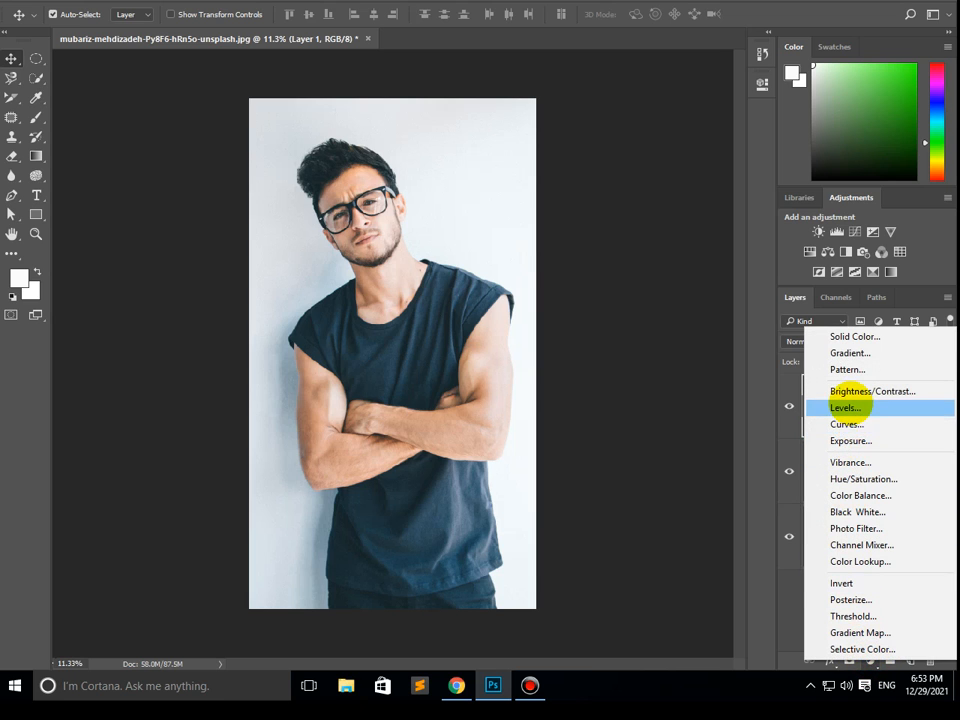
left_click(478, 378)
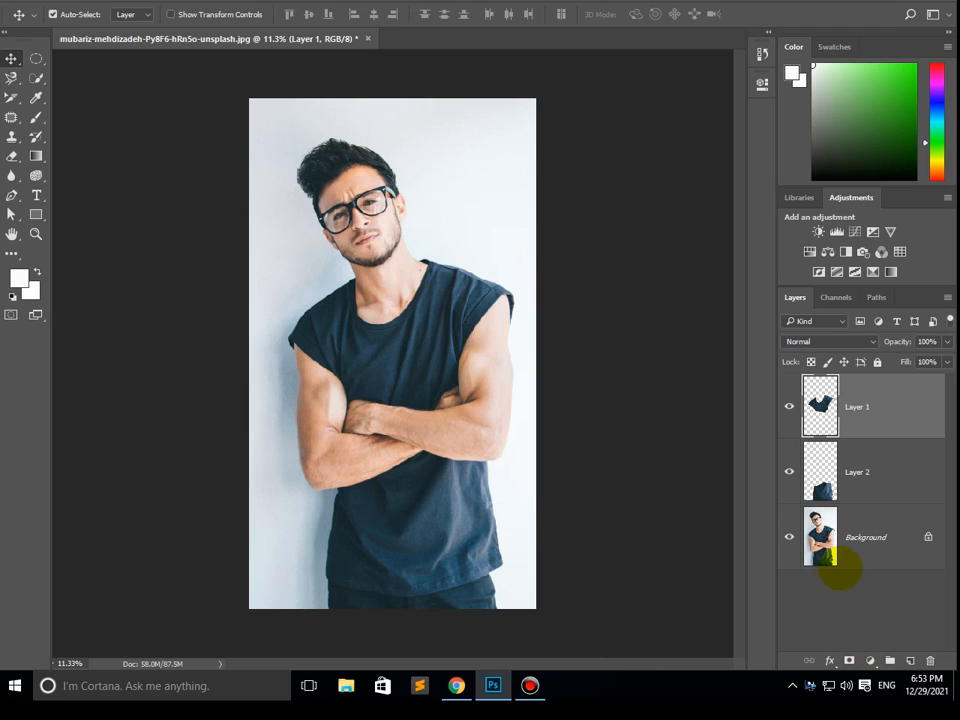
left_click(858, 638)
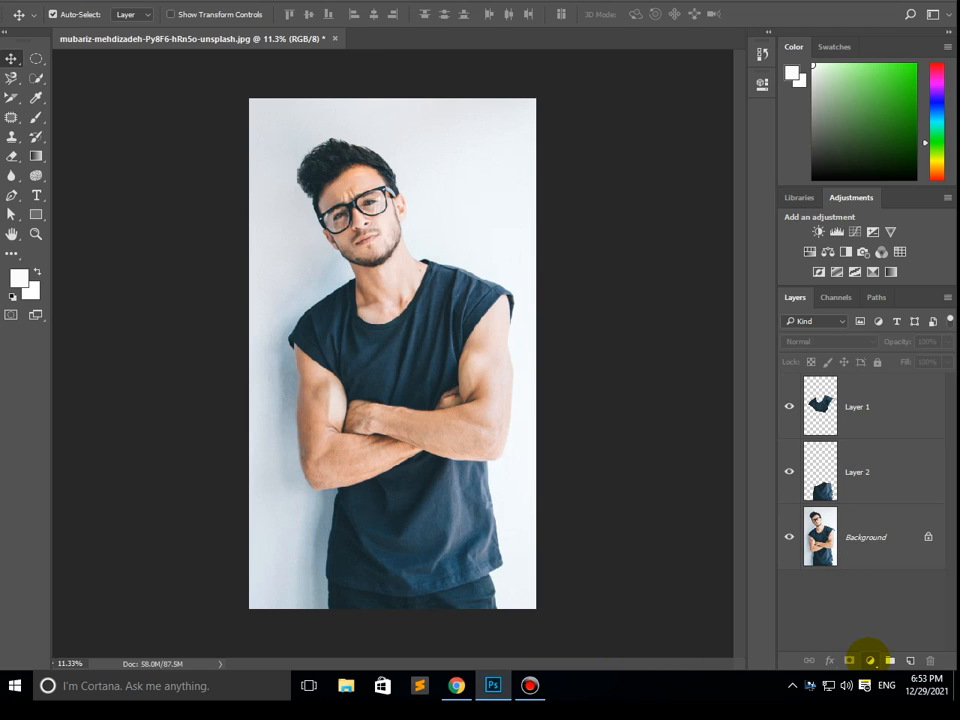
- Add a Hue/Saturation adjustment layer above Layer 1 and set its hue to -117
left_click(869, 660)
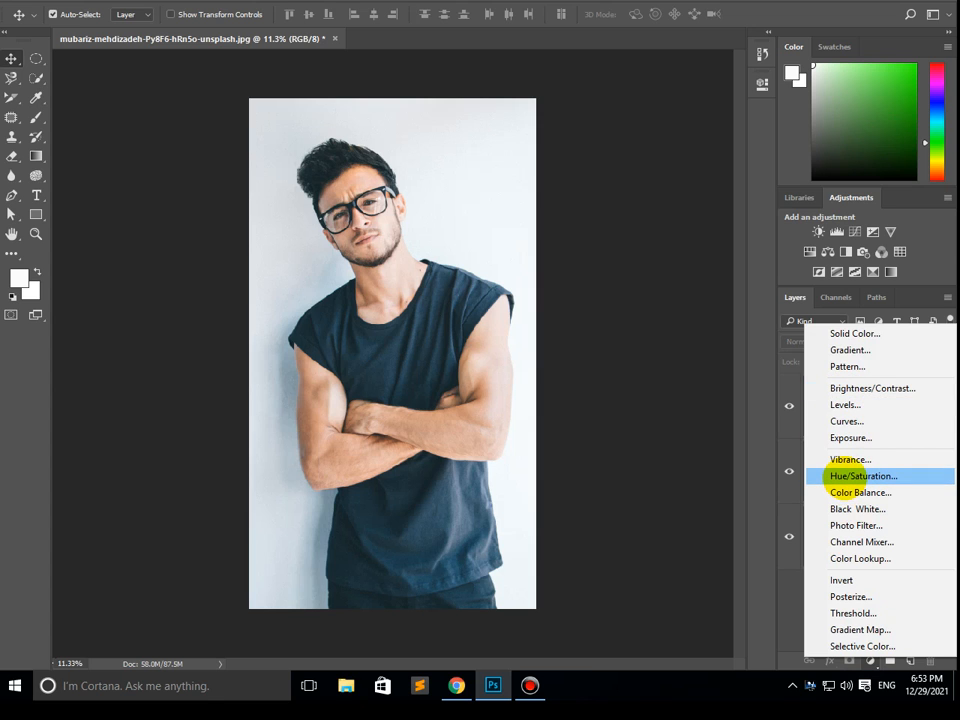
left_click(843, 477)
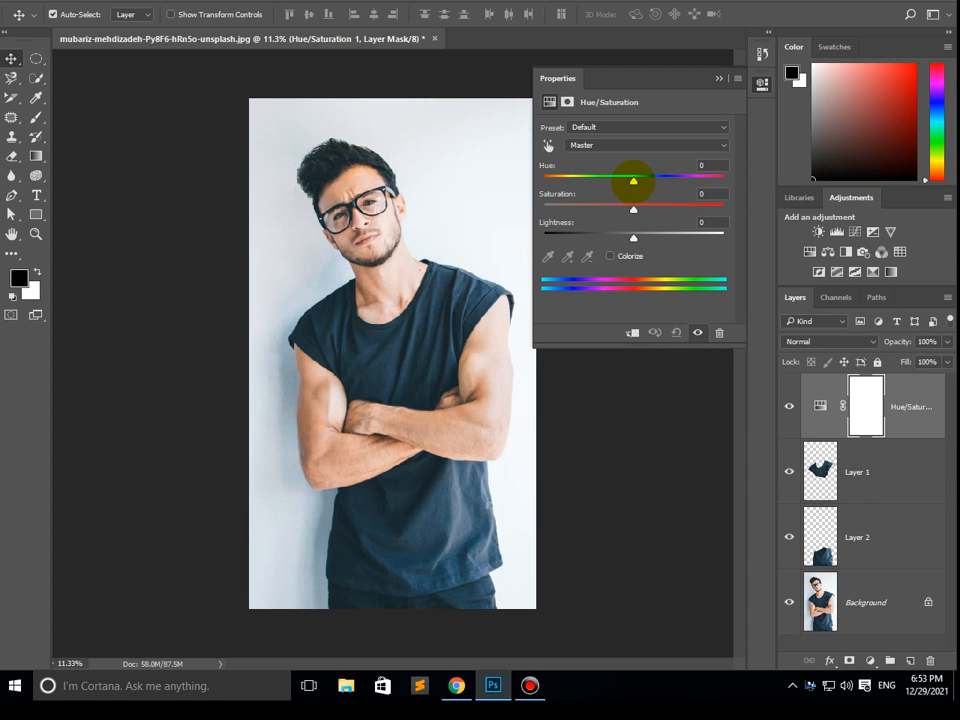
left_click_drag(632, 181, 576, 192)
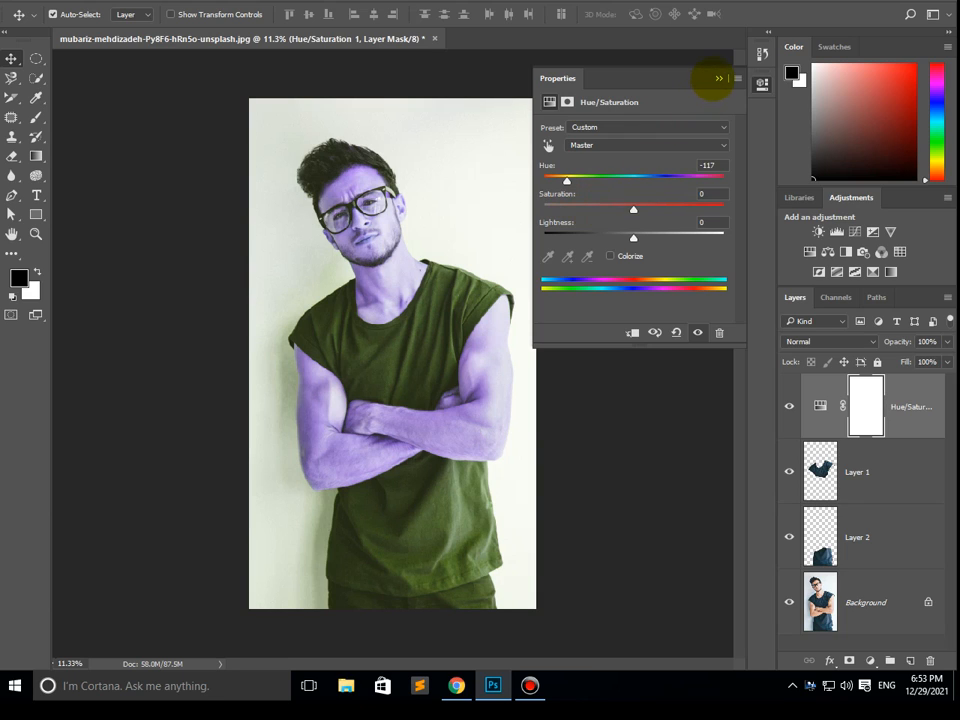
left_click(718, 78)
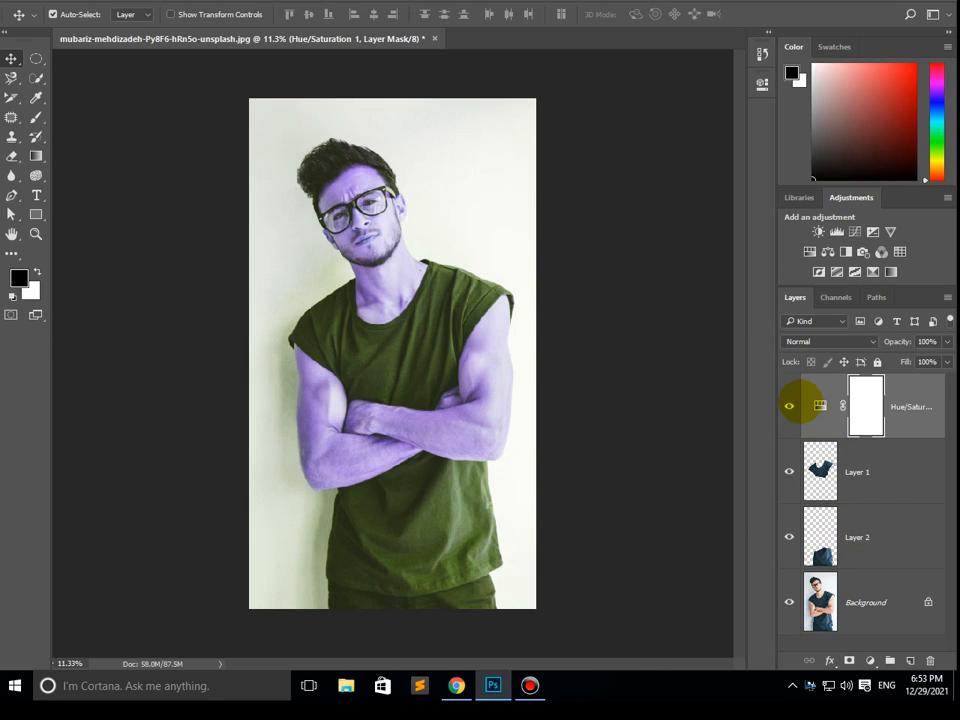
- Clip the Hue/Saturation adjustment to Layer 1 with a clipping mask so only the upper shirt is recoloured
left_click_drag(800, 405, 820, 489)
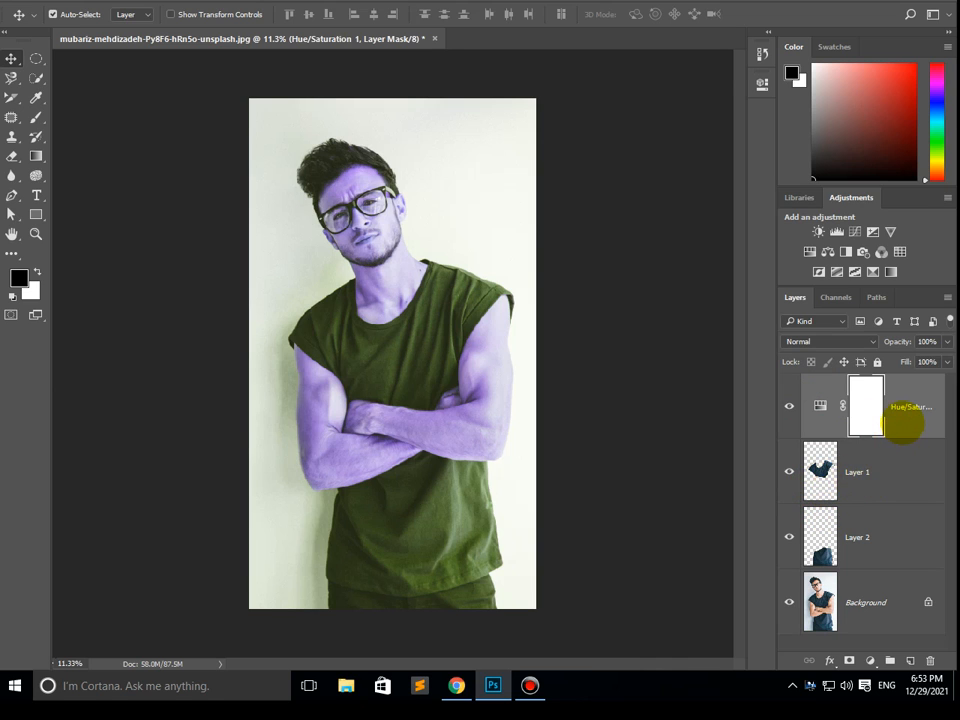
right_click(903, 421)
left_click(647, 343)
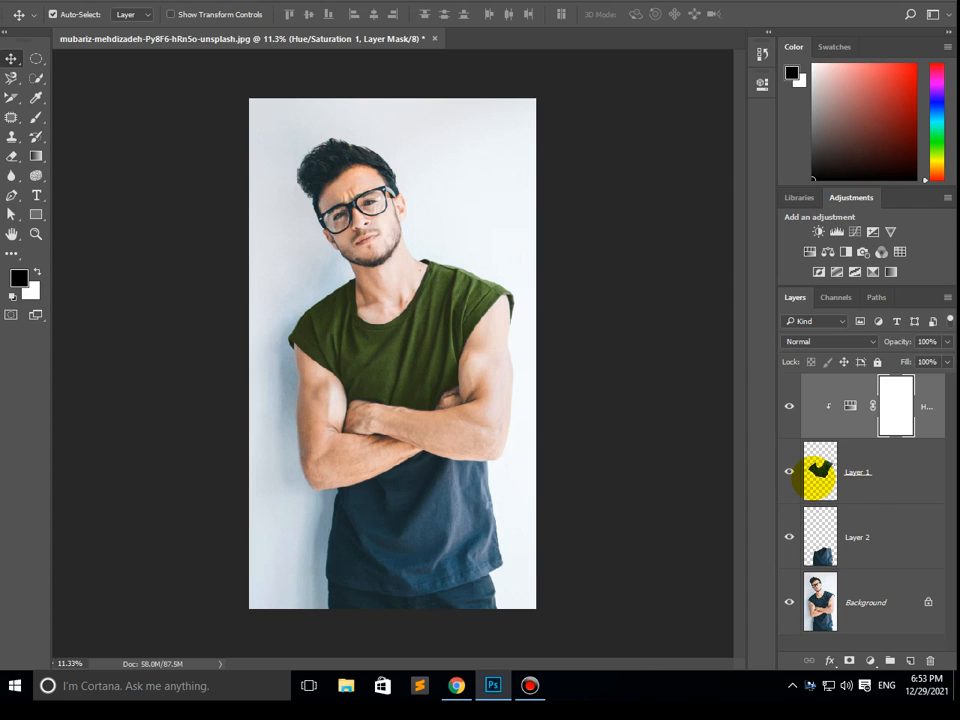
- Add a second Hue/Saturation adjustment layer at the top of the layer stack with a hue of +86
left_click(867, 549)
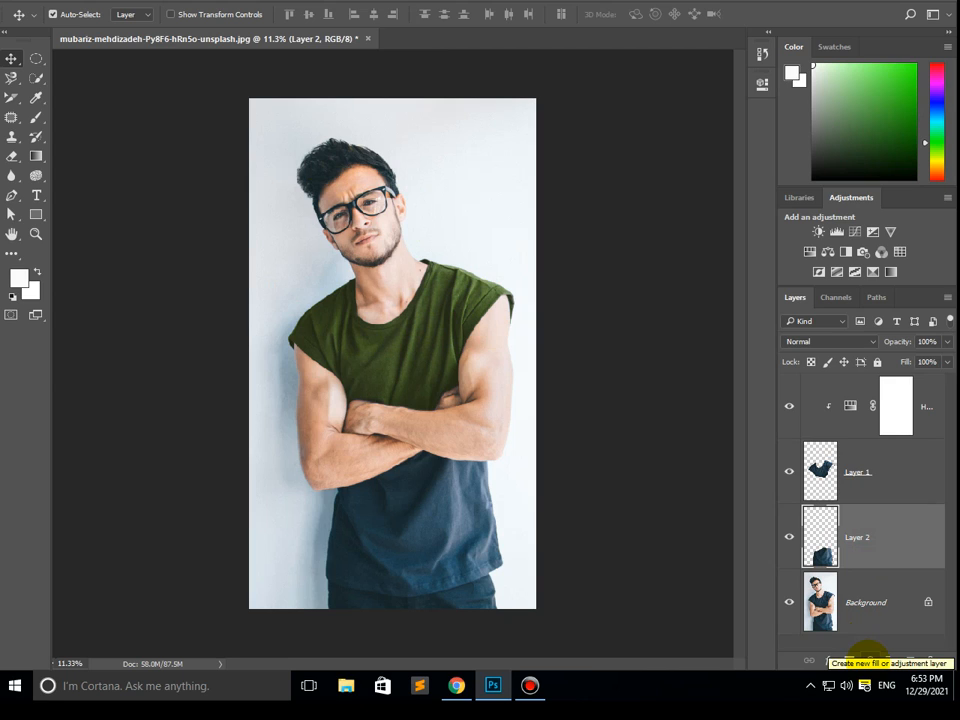
left_click(905, 408)
left_click(869, 661)
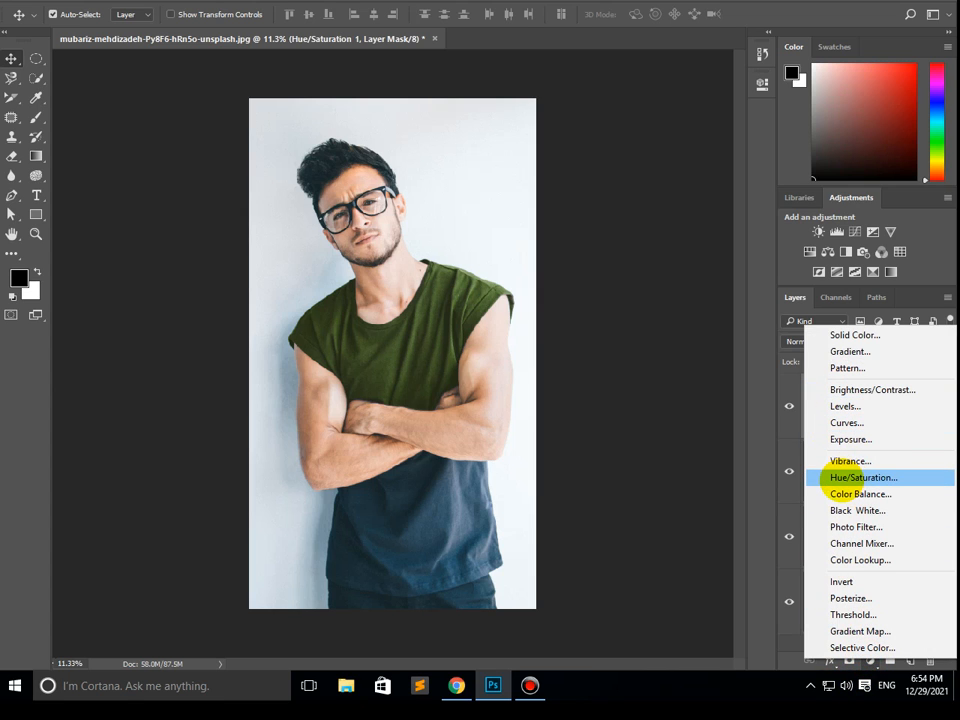
left_click(838, 480)
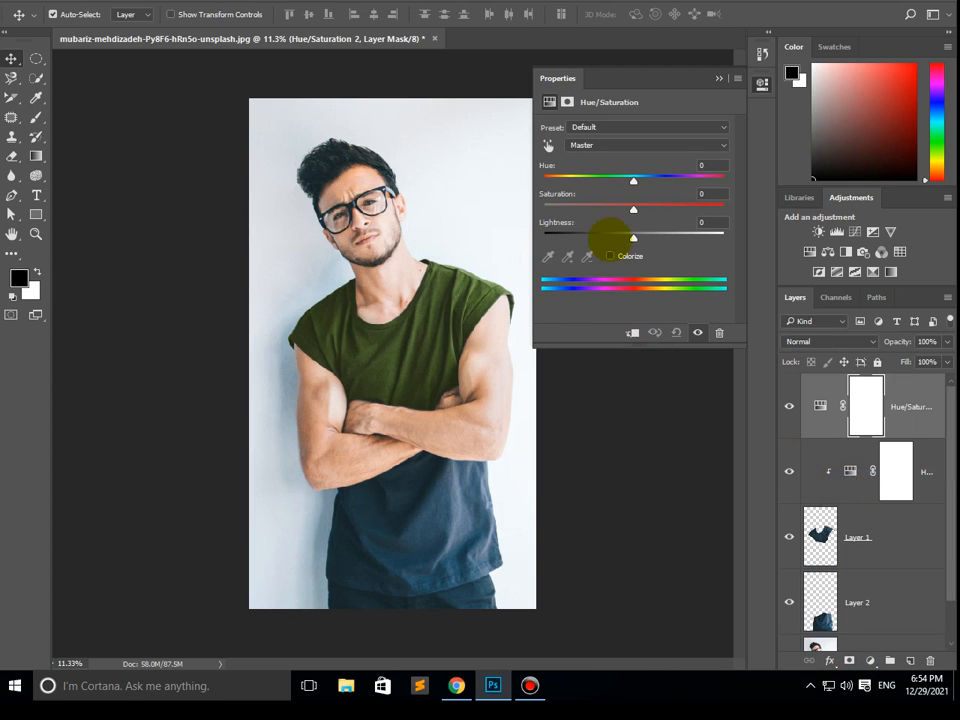
left_click_drag(632, 181, 687, 180)
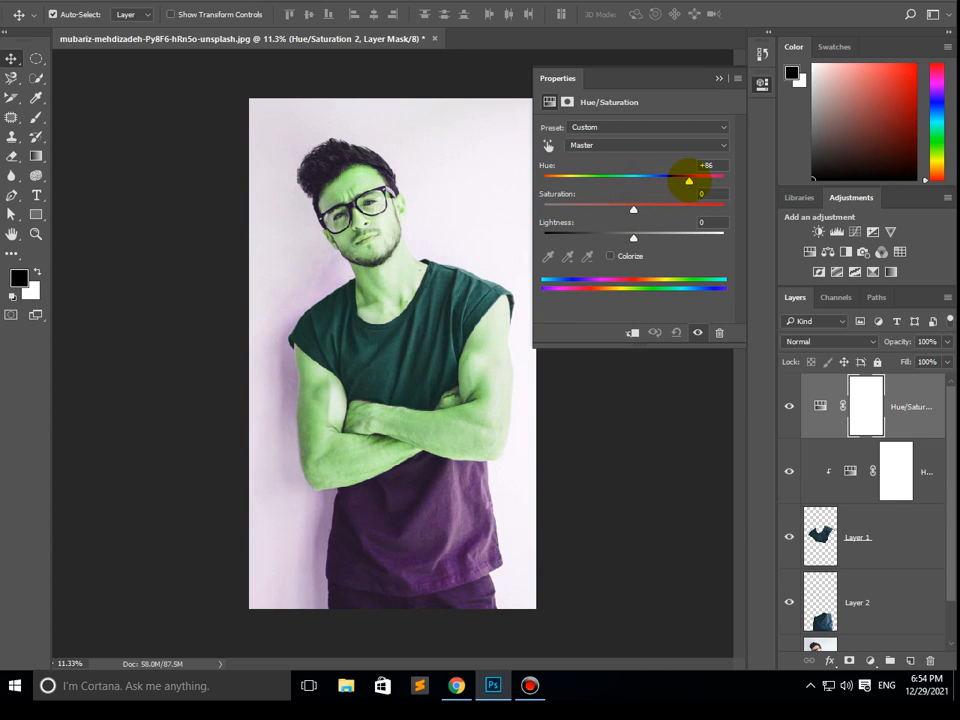
left_click(717, 79)
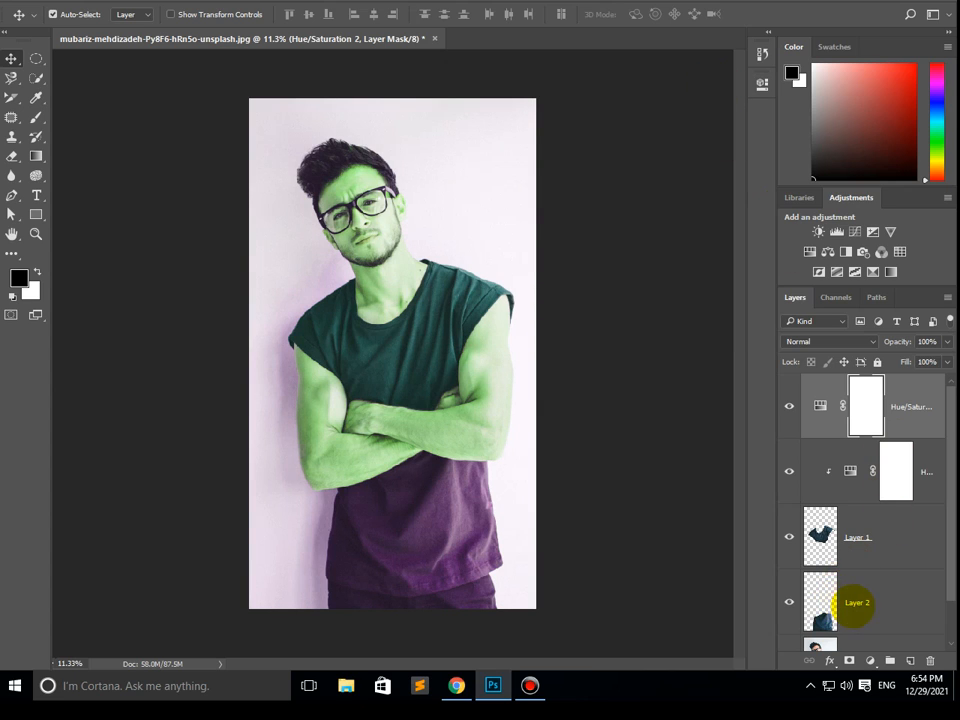
- Move Layer 2 directly beneath the second Hue/Saturation adjustment and clip that adjustment to it with a clipping mask
left_click(856, 603)
left_click_drag(858, 601, 857, 472)
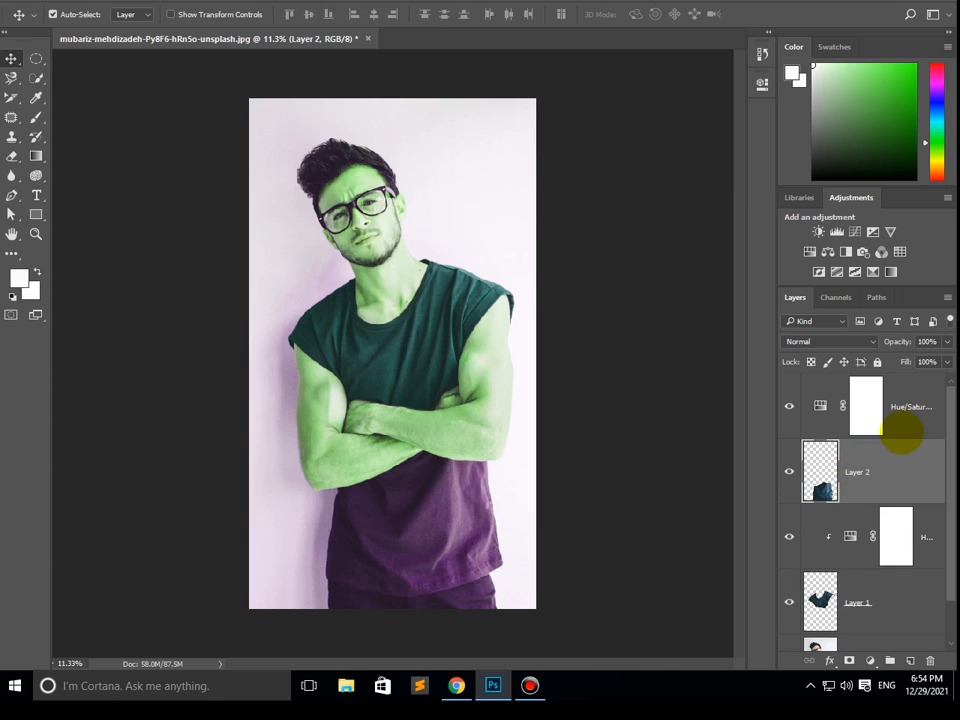
right_click(909, 422)
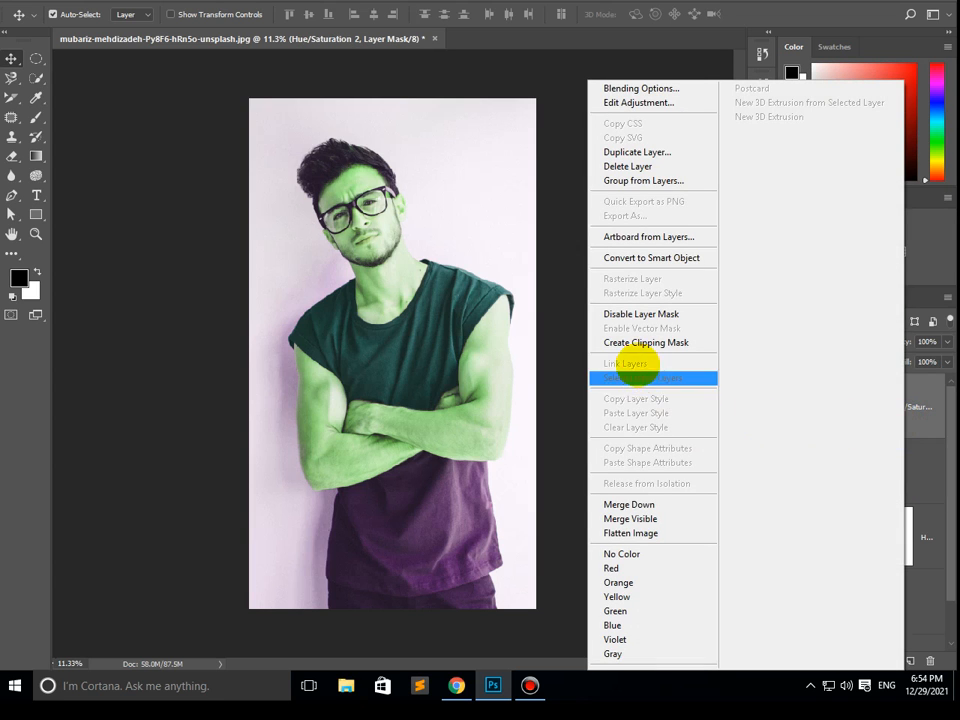
left_click(633, 343)
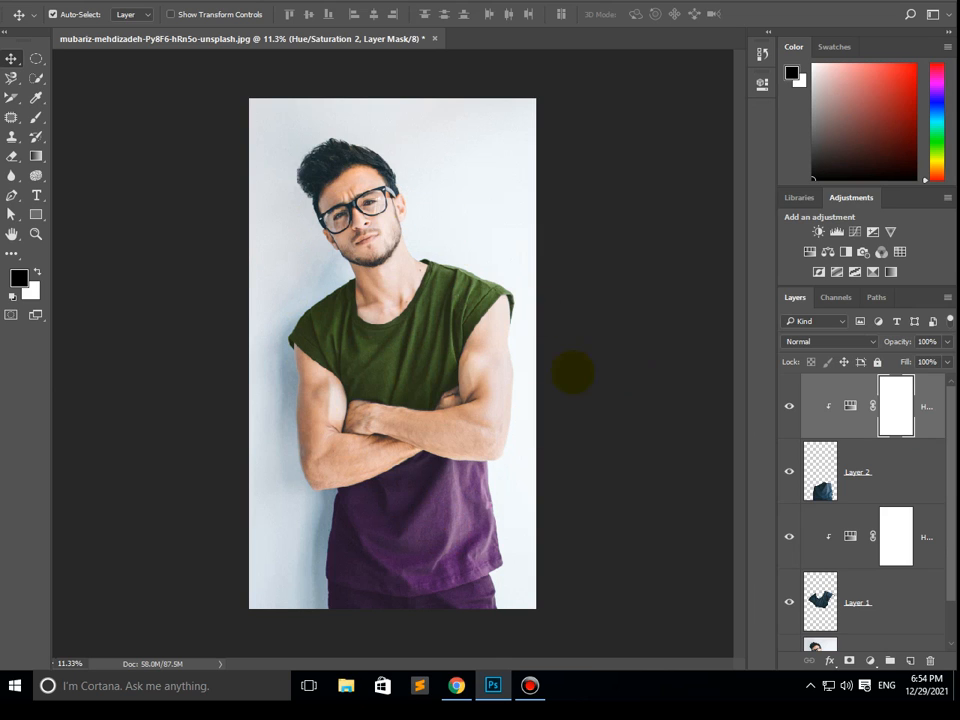
- Test-move the recoloured lower and upper shirt pieces off the body and undo each move
right_click(430, 506)
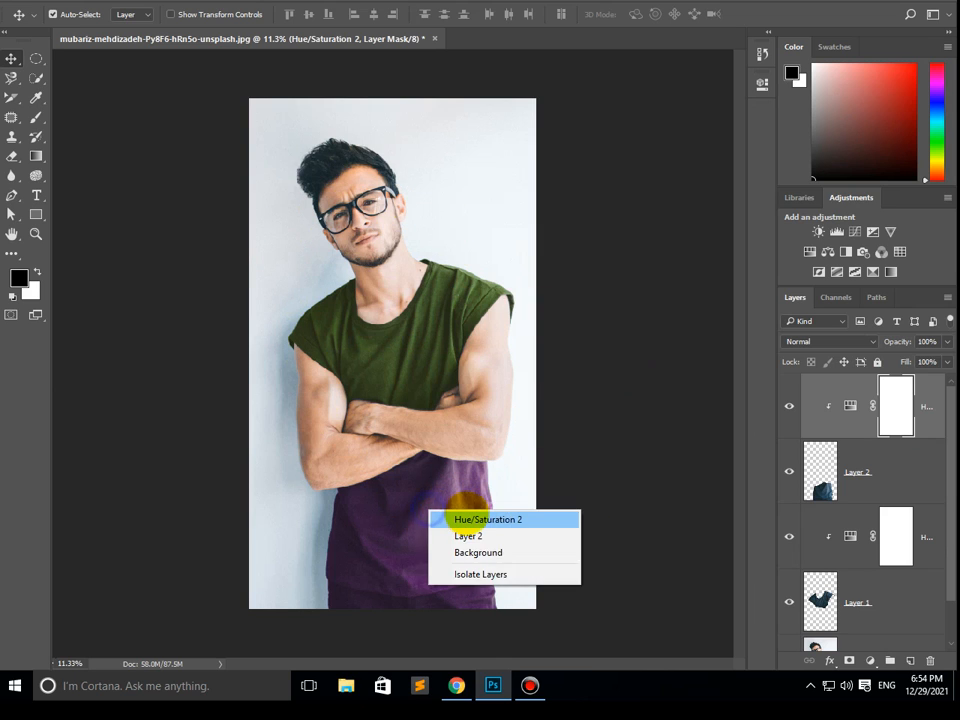
left_click(445, 516)
left_click_drag(439, 514, 546, 545)
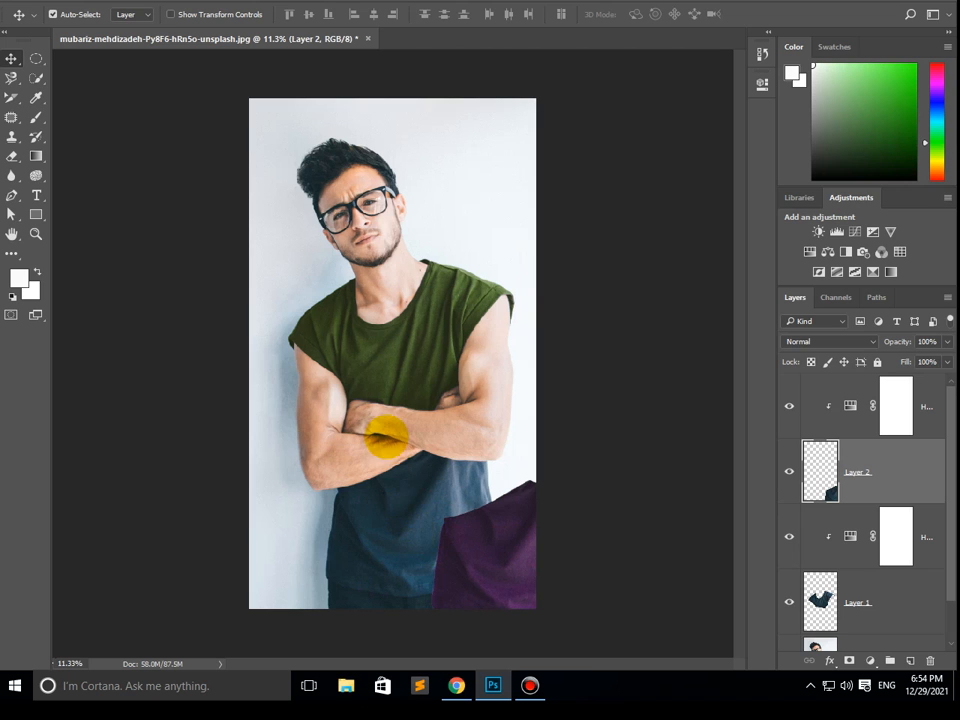
key("ctrl+z")
right_click(403, 341)
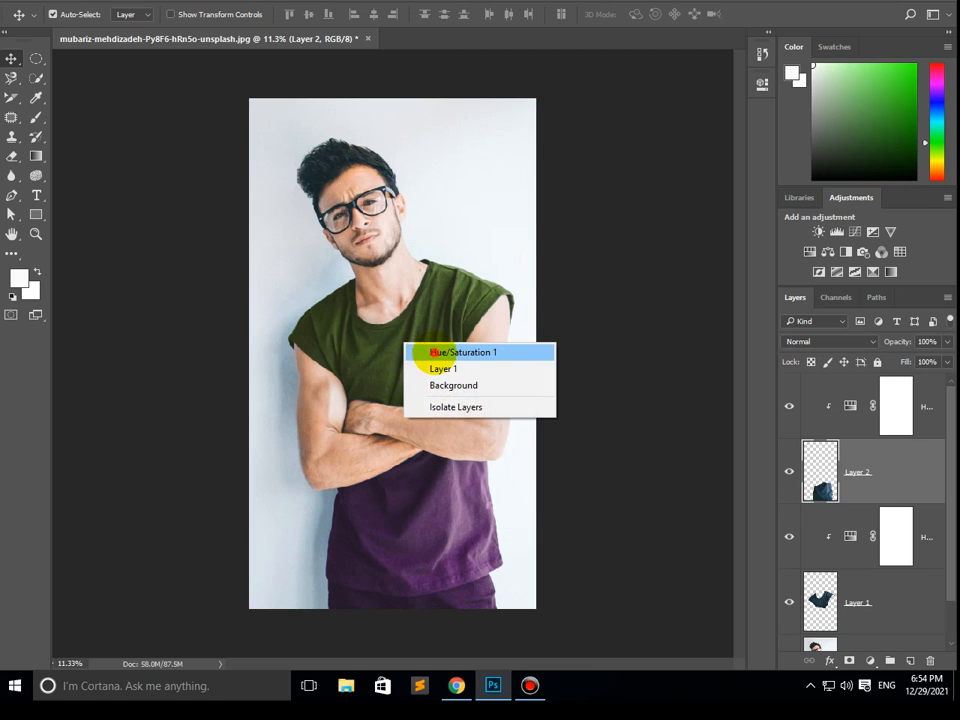
left_click(437, 354)
left_click_drag(399, 362, 547, 363)
key("ctrl+z")
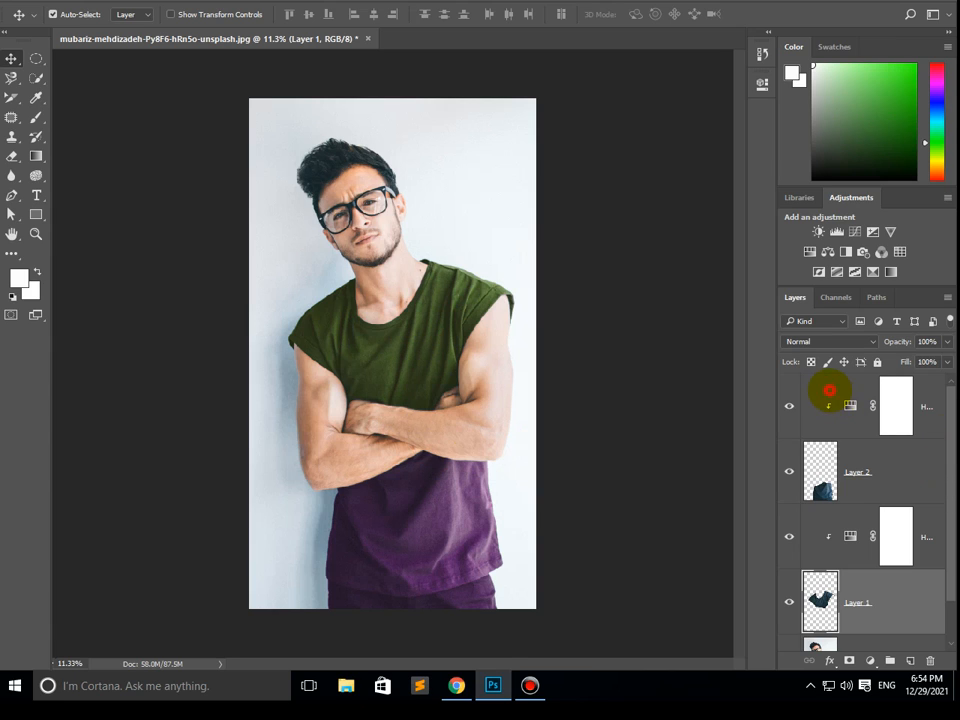
- Merge both Hue/Saturation adjustments with Layer 1 and Layer 2 into a single layer above the Background
left_click(829, 390)
left_click(943, 530)
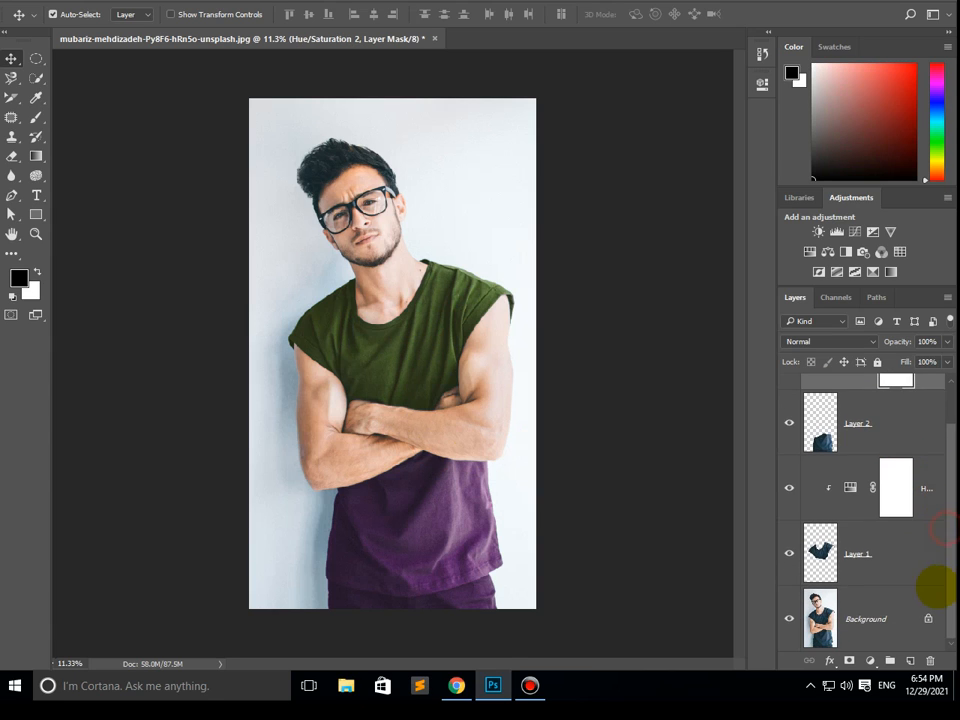
left_click(848, 565)
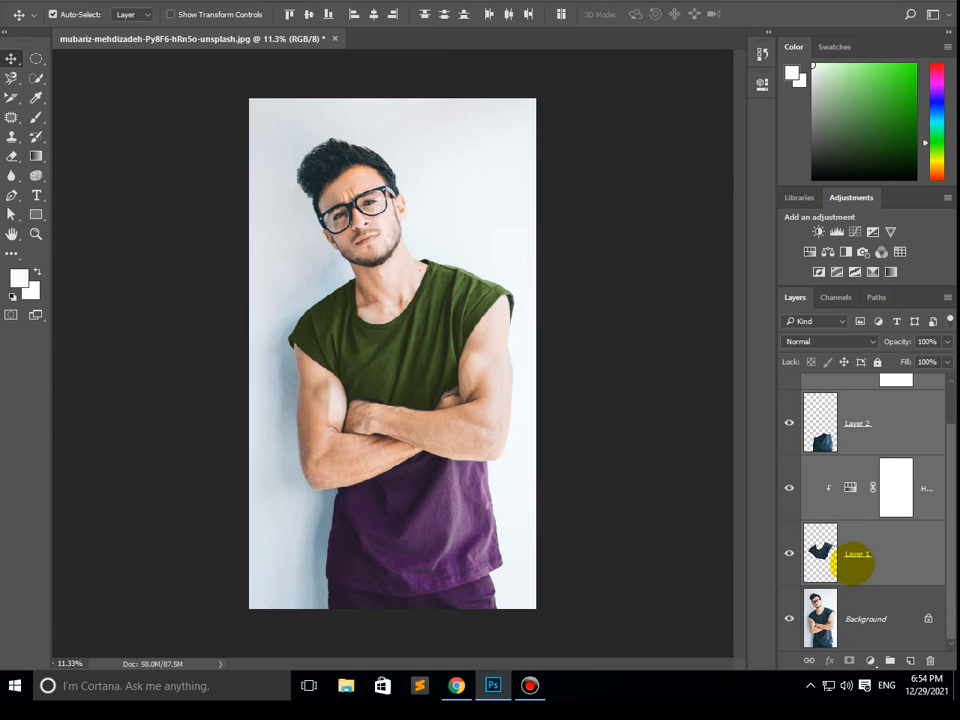
scroll(936, 500, "up", 2)
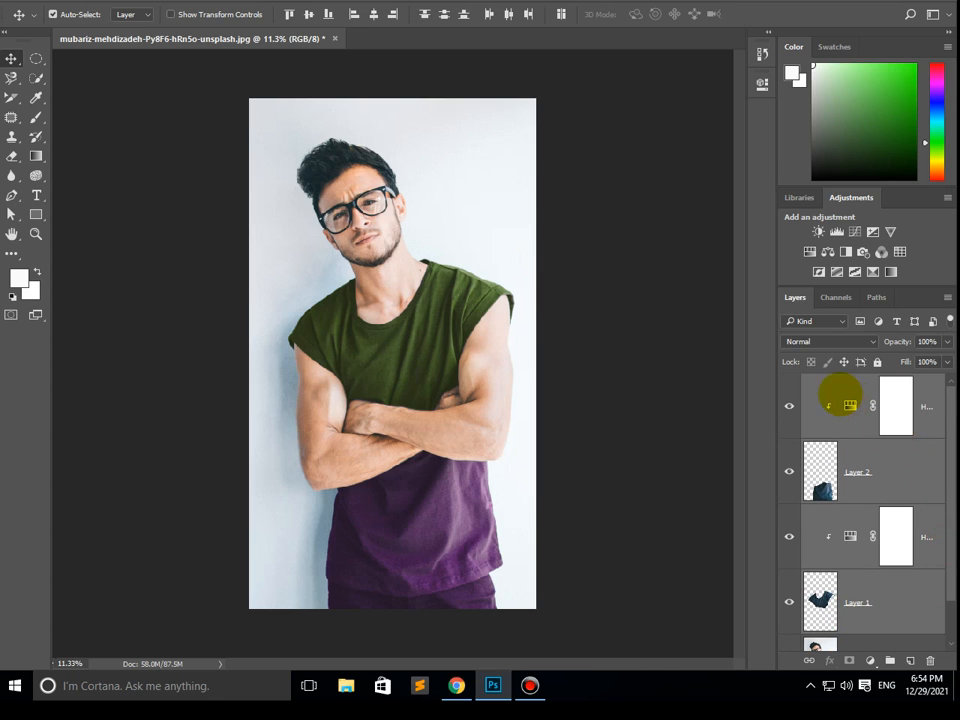
left_click(829, 388)
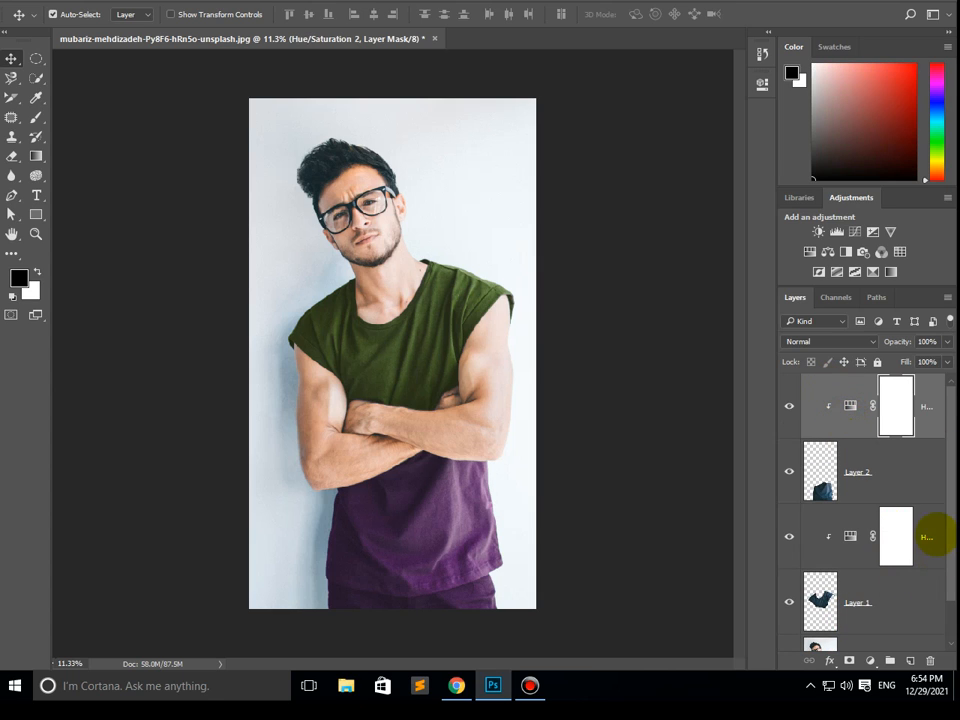
scroll(941, 520, "down", 2)
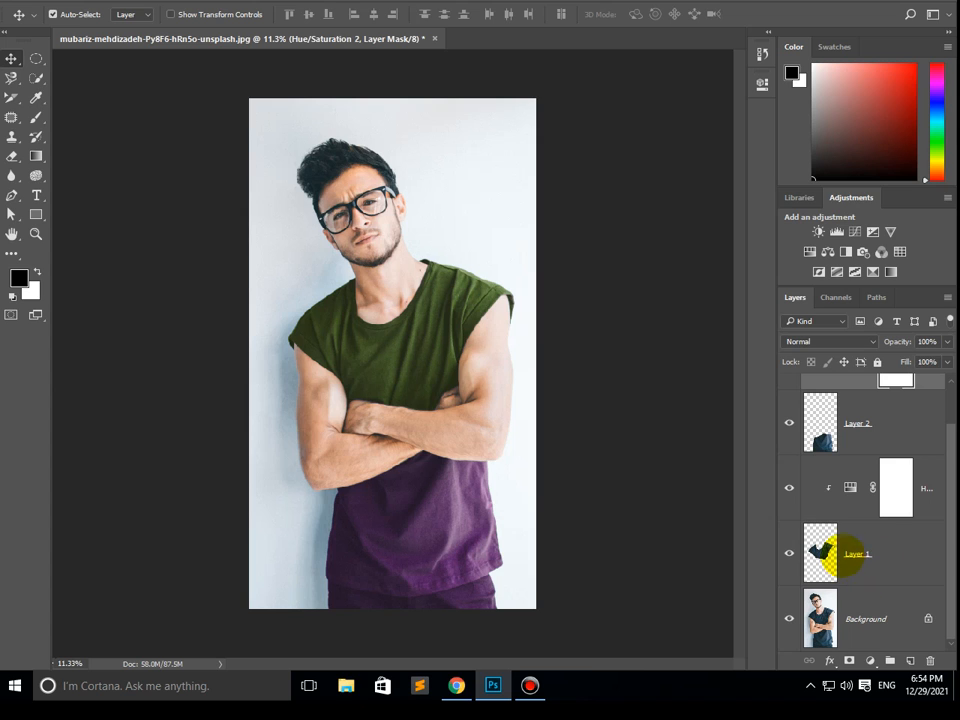
left_click(900, 561)
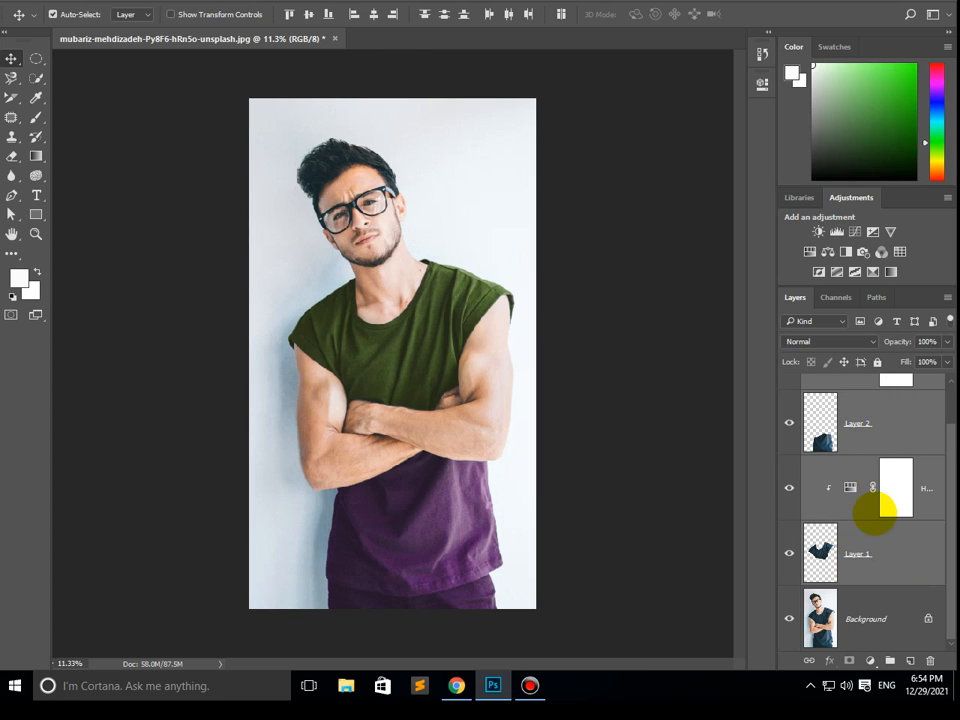
right_click(890, 543)
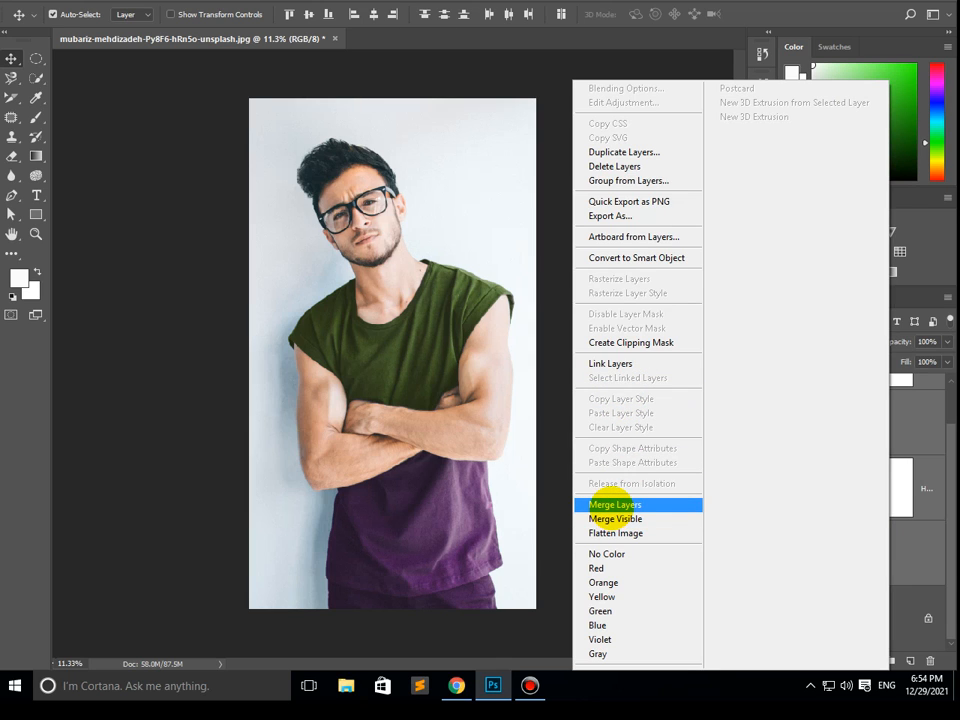
left_click(614, 504)
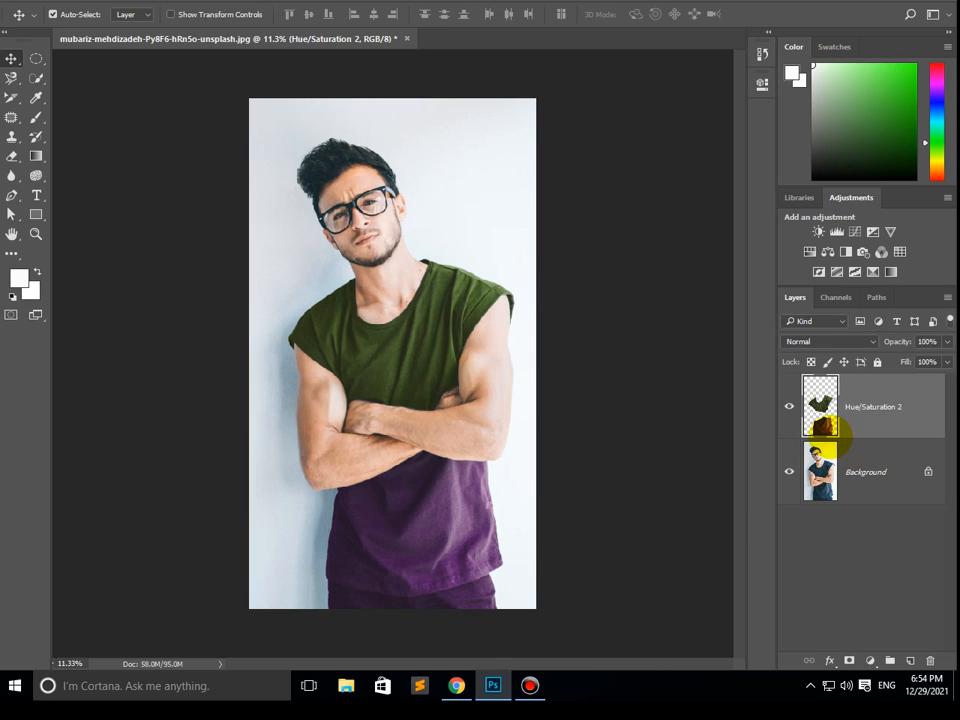
- Toggle the merged shirt layer's visibility several times to compare the original and recoloured shirt, leaving it shown
left_click(789, 406)
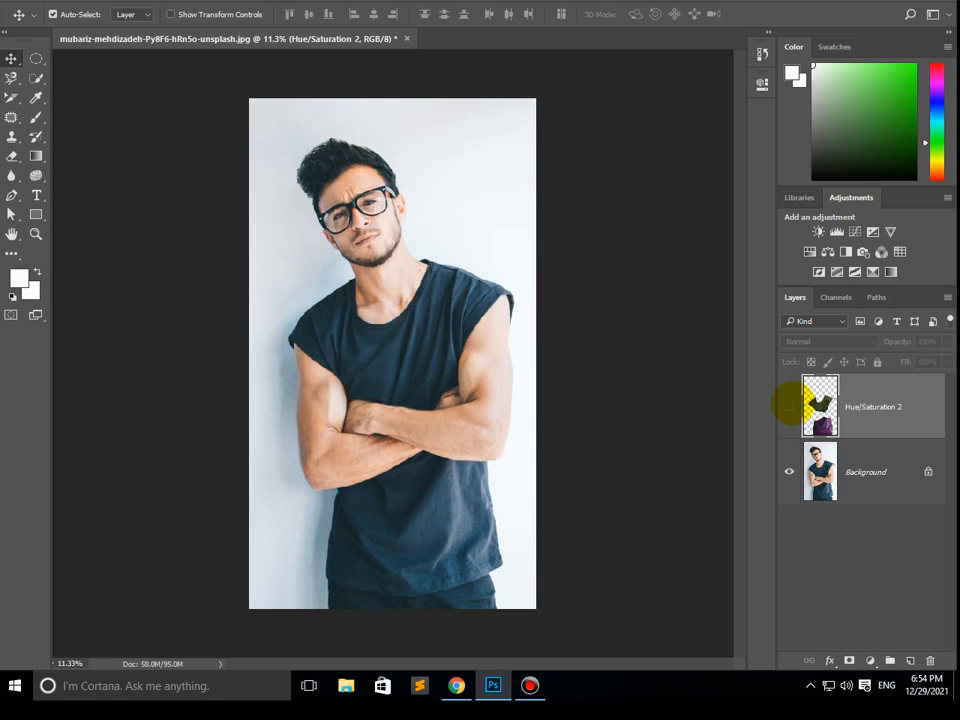
left_click(789, 406)
left_click(789, 406)
left_click(789, 406)
left_click(789, 406)
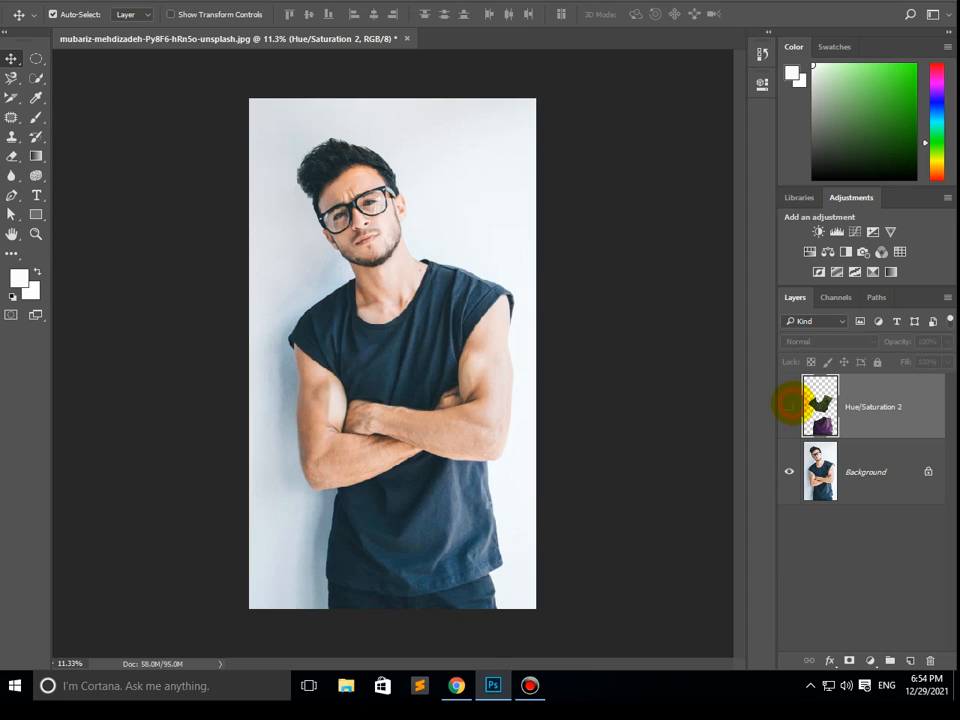
left_click(789, 406)
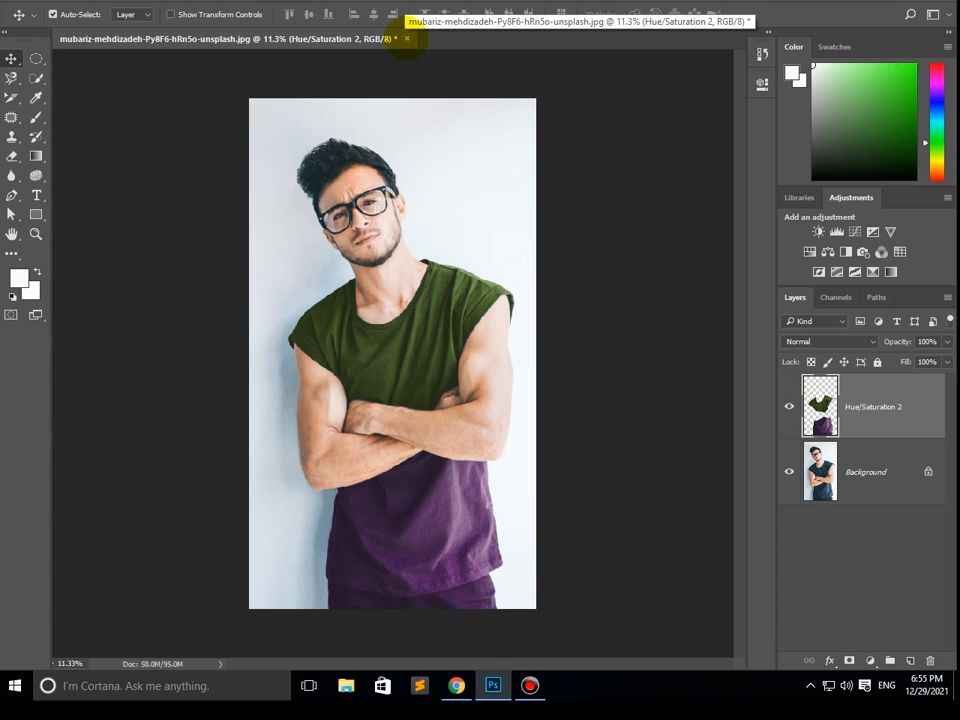
- Switch to Chrome and open google.com in place of the WhatsApp Web page
left_click(454, 683)
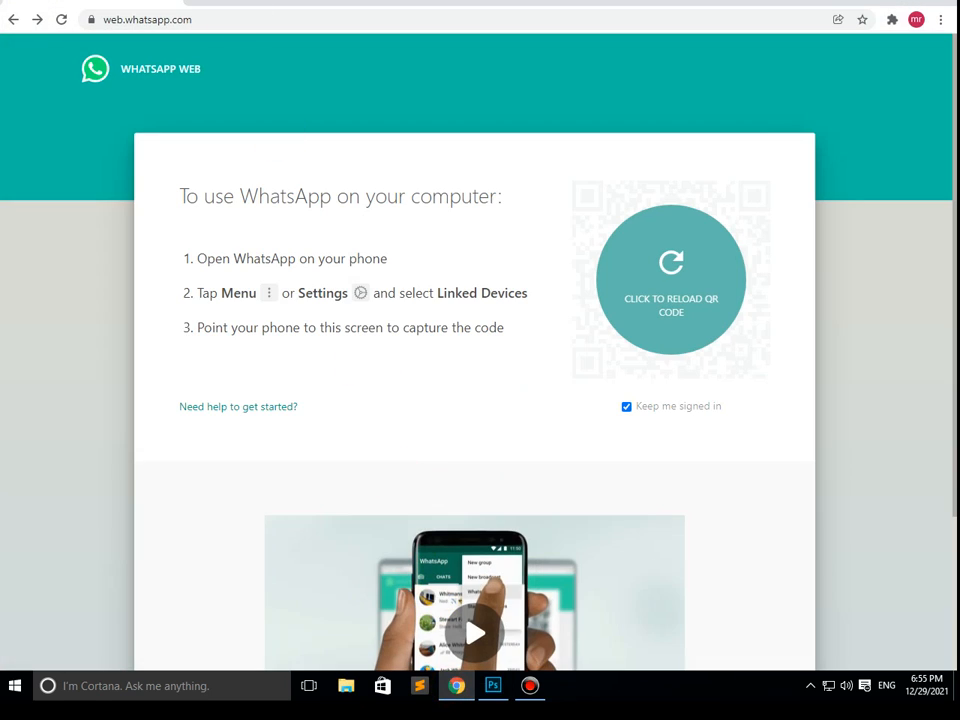
left_click(179, 17)
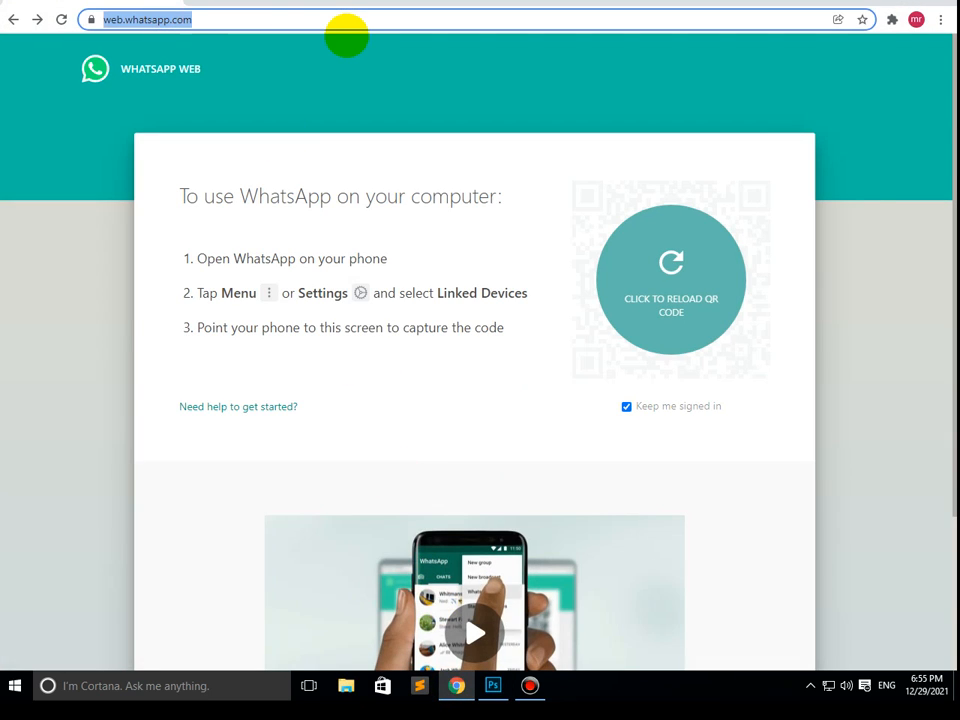
type("google.com")
key("Return")
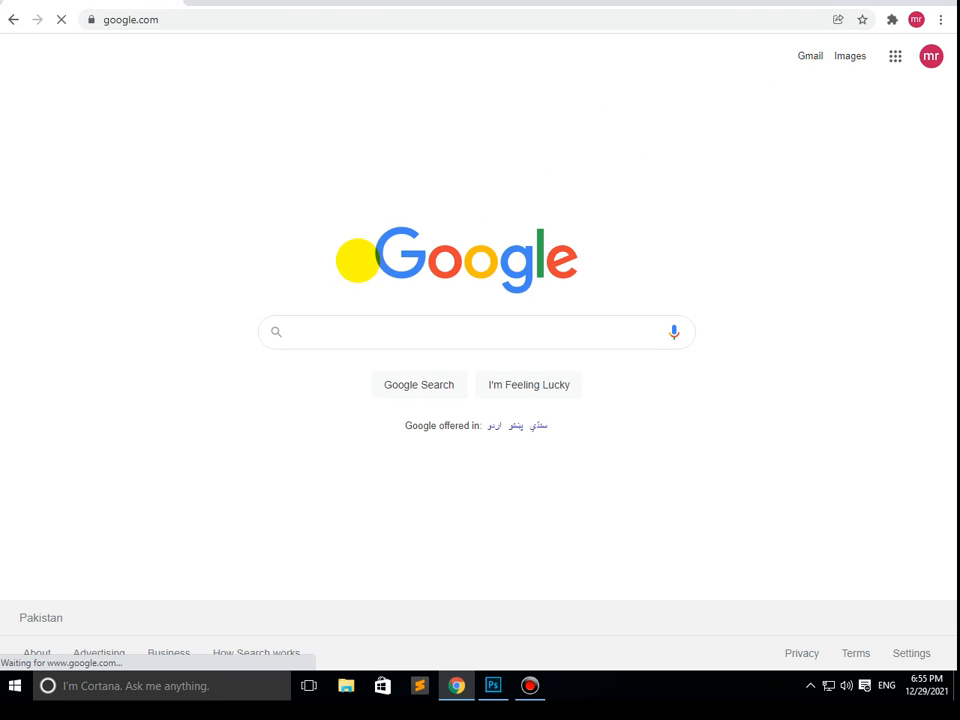
- Search Google Images for "vaccine card kpk"
type("va")
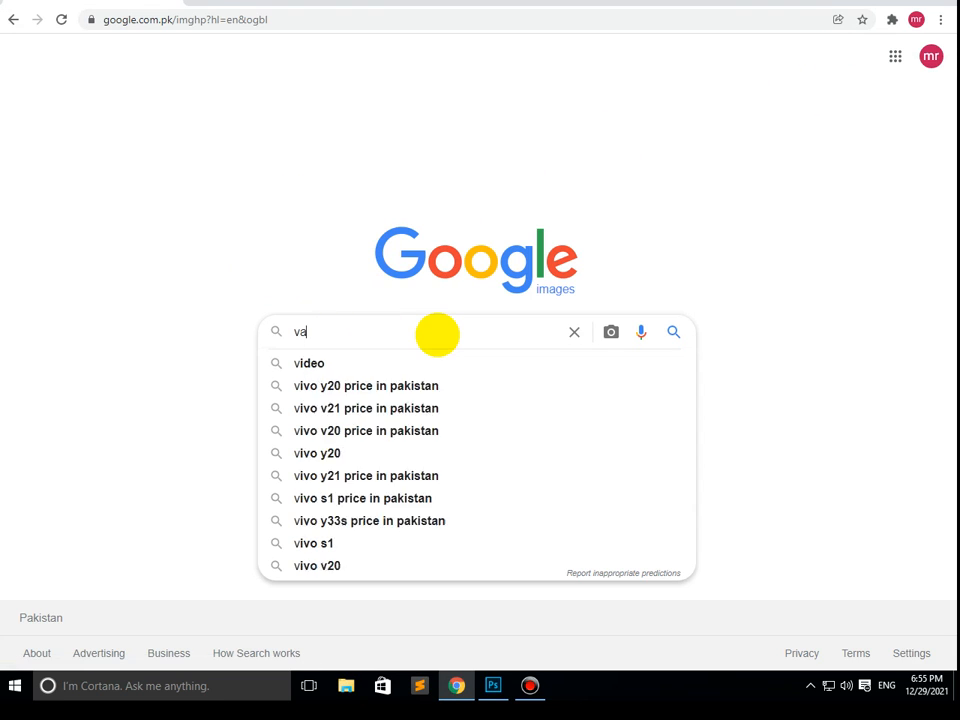
type("c")
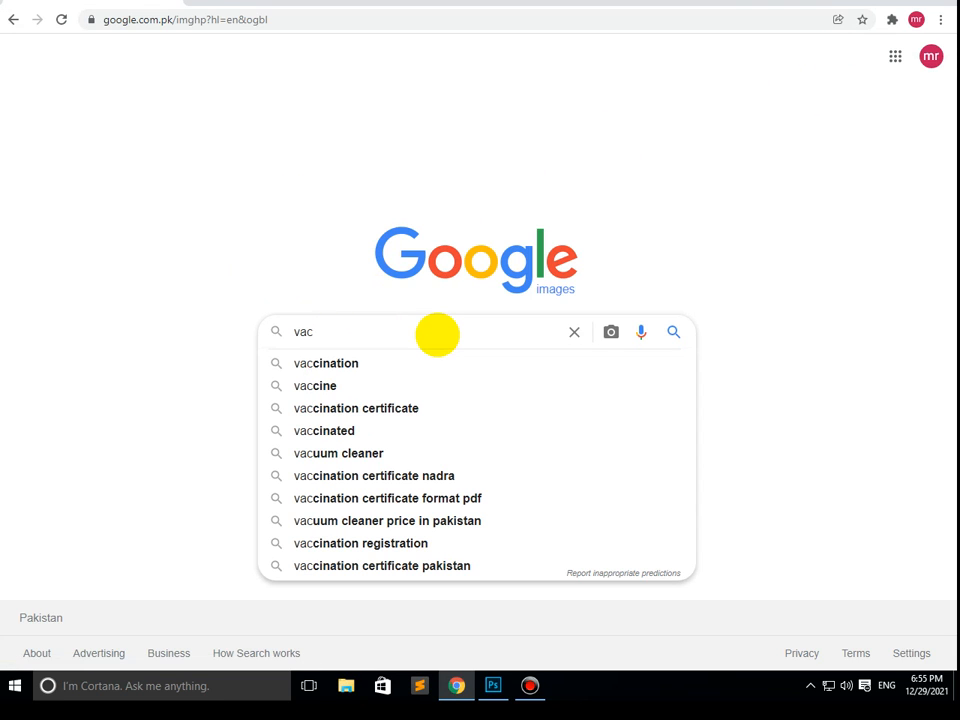
type("cine card")
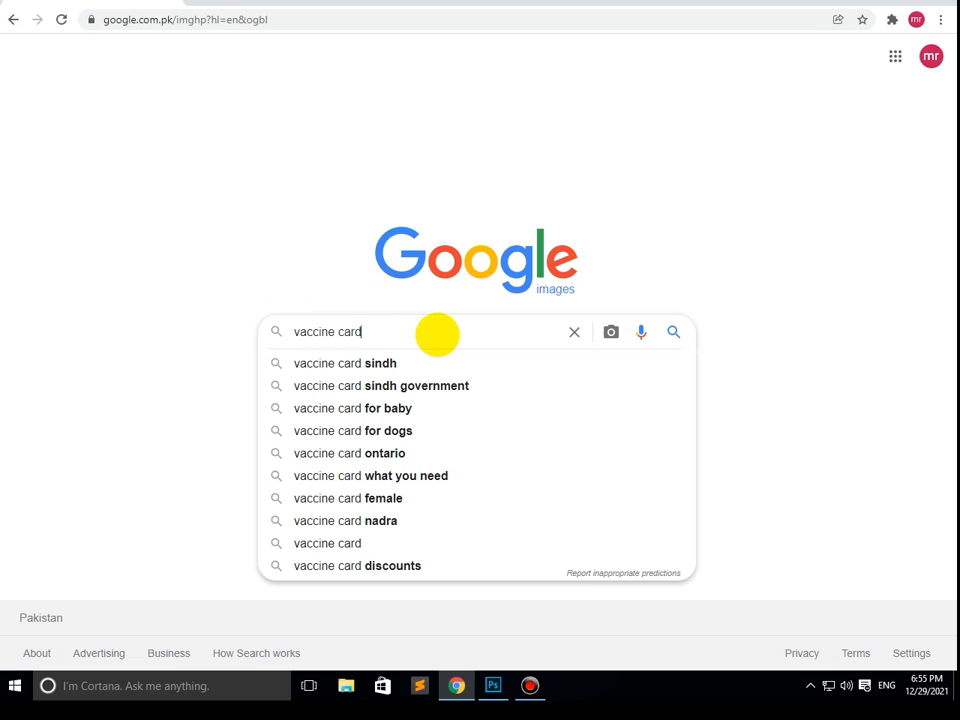
type("kpk")
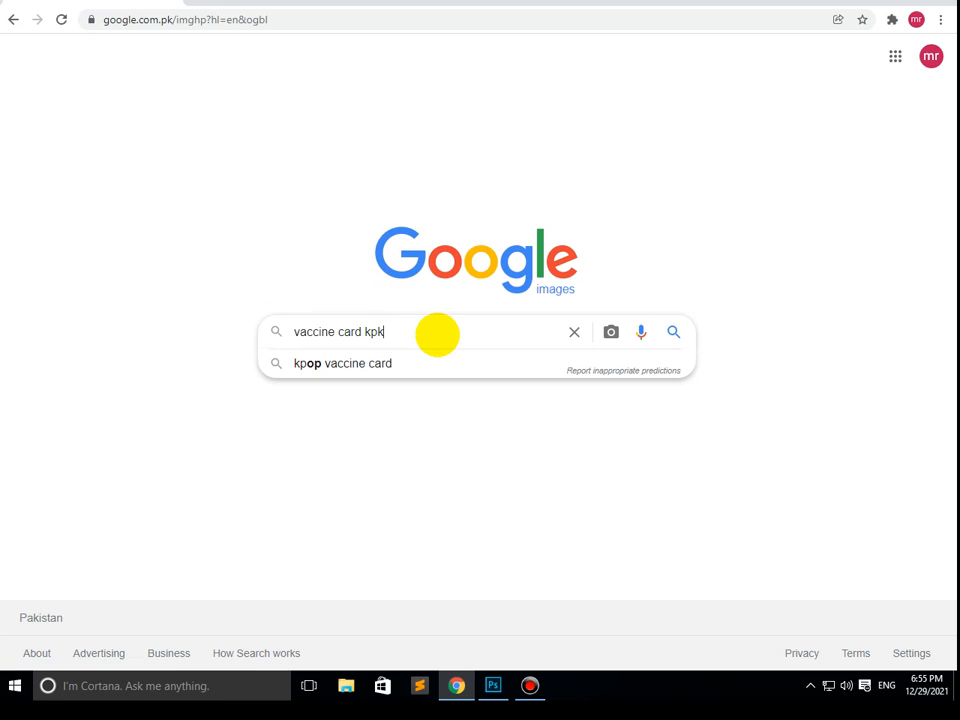
key("Return")
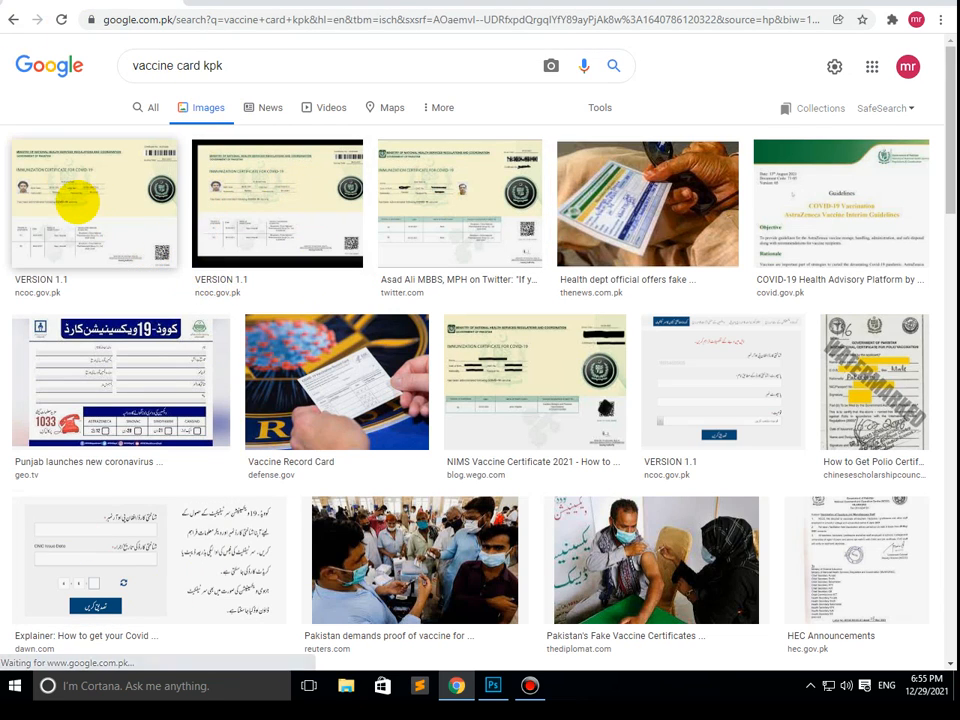
- Open the first immunization certificate result from ncoc.gov.pk and copy its preview image
left_click(80, 197)
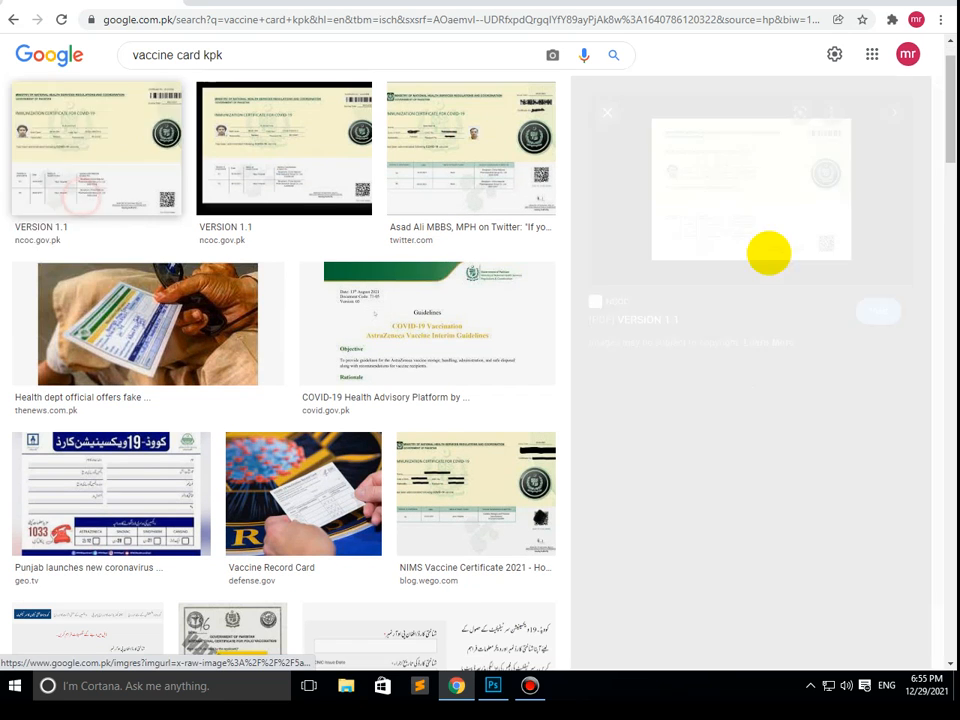
right_click(729, 196)
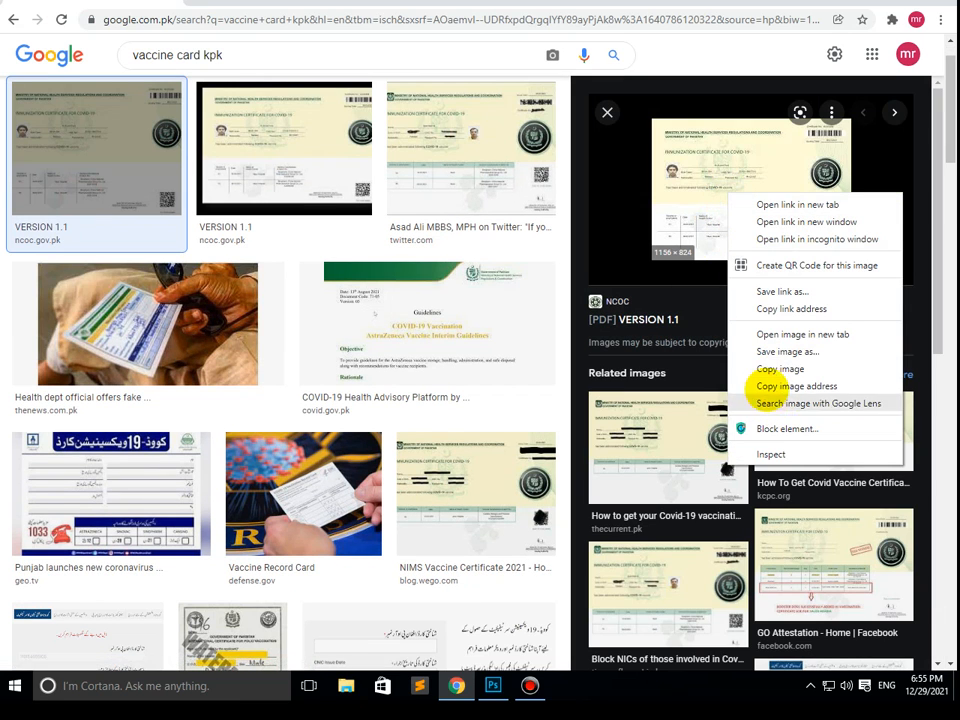
left_click(763, 369)
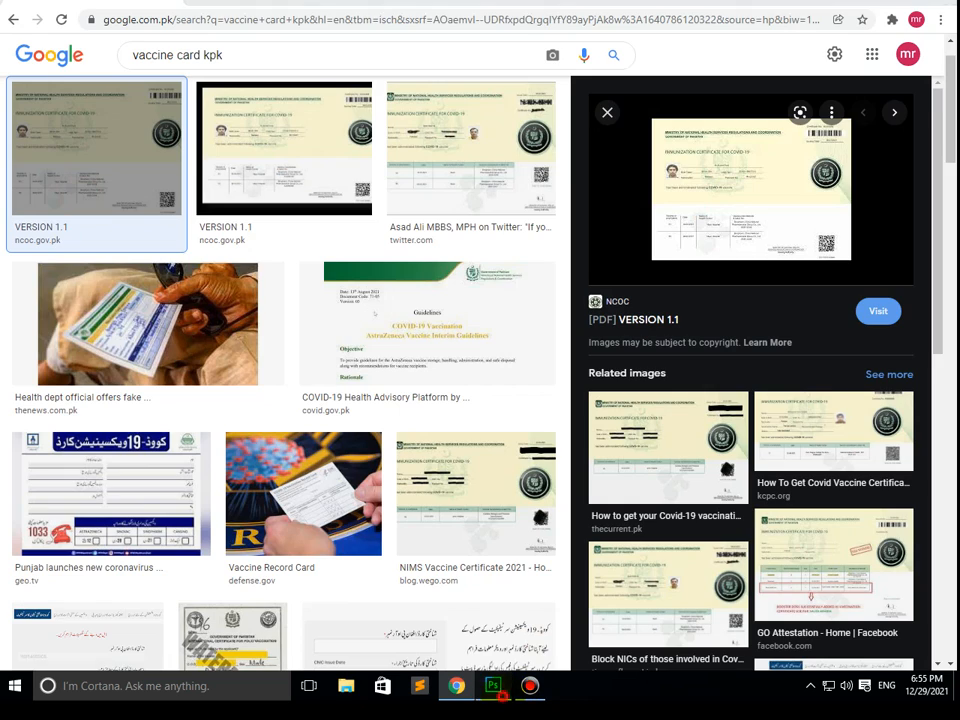
- Switch to Photoshop, create a 266 × 189 px document from the Clipboard preset, and paste the certificate image into it
key("alt+Tab")
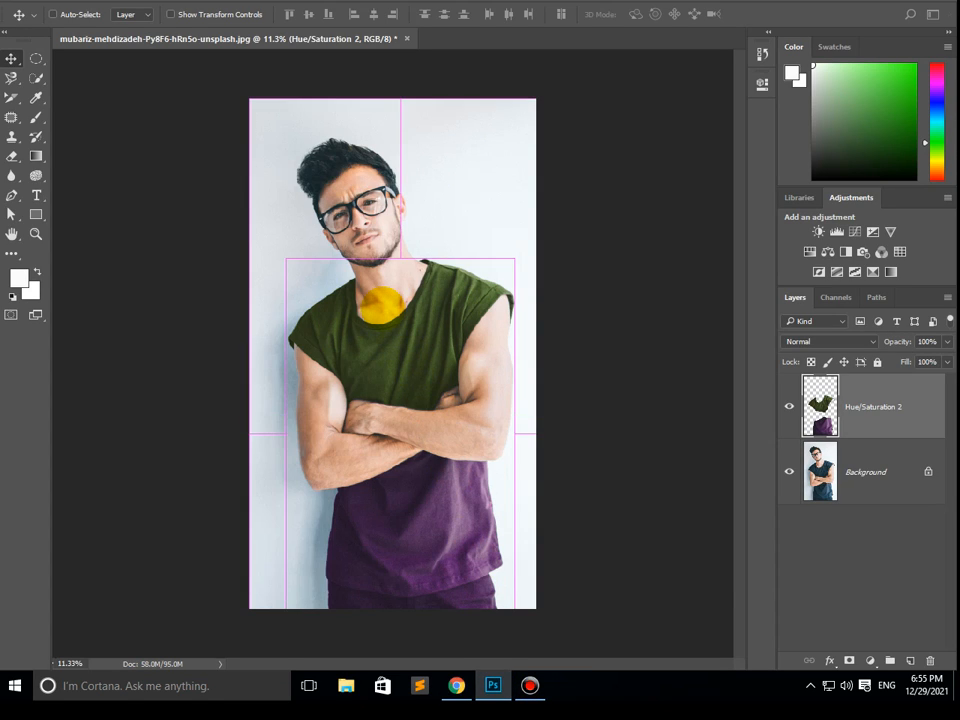
key("ctrl+n")
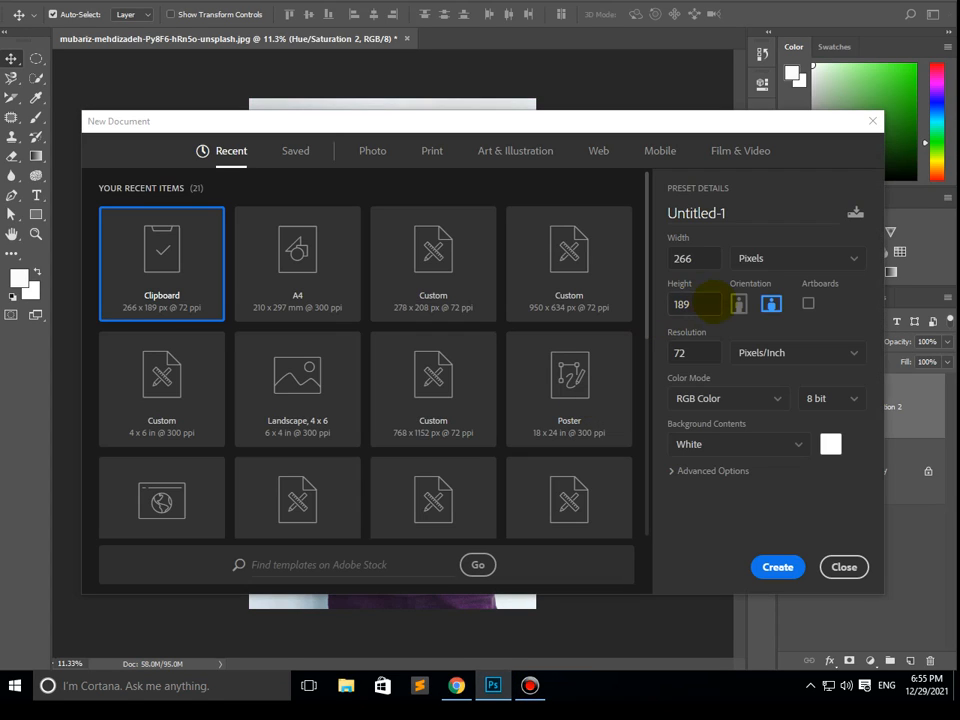
left_click(776, 567)
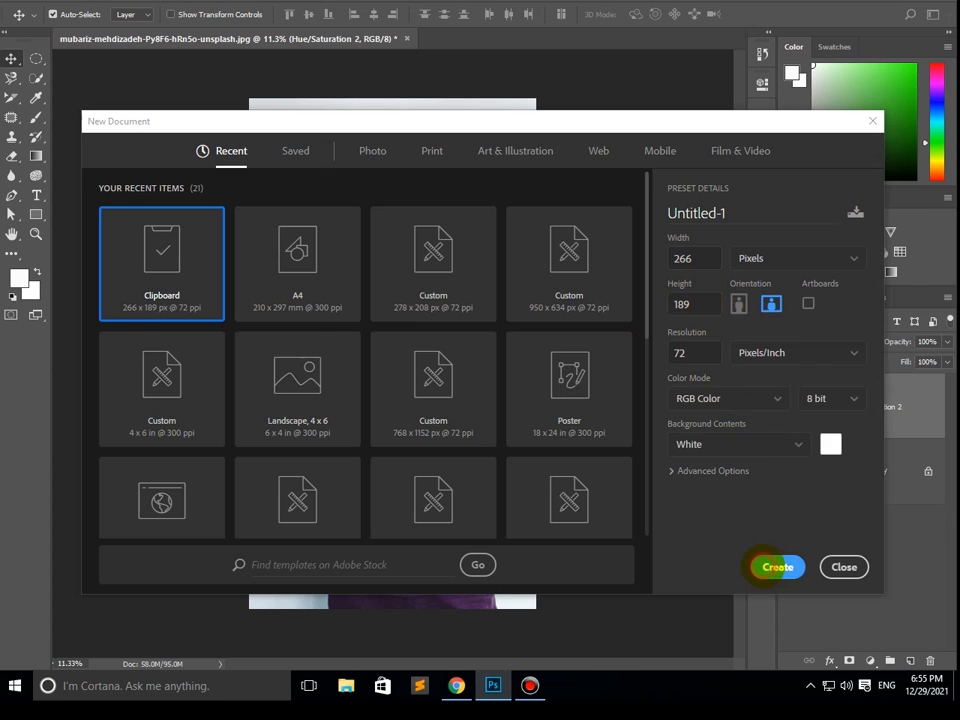
key("ctrl+v")
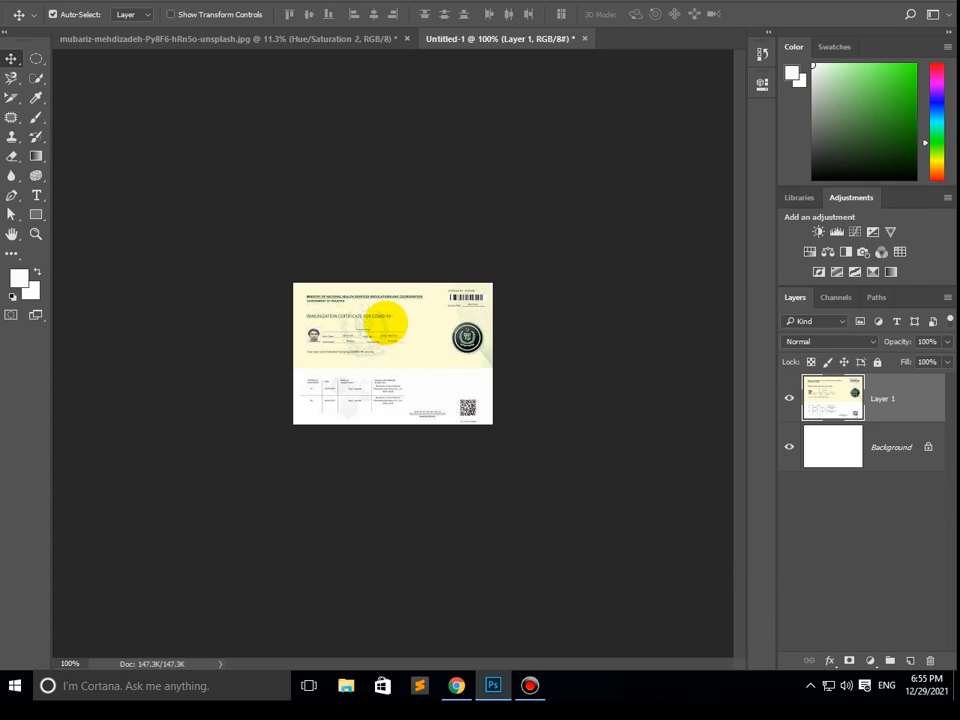
- Examine the pasted certificate at different magnifications, including its header, barcode and round seal
key("ctrl+plus")
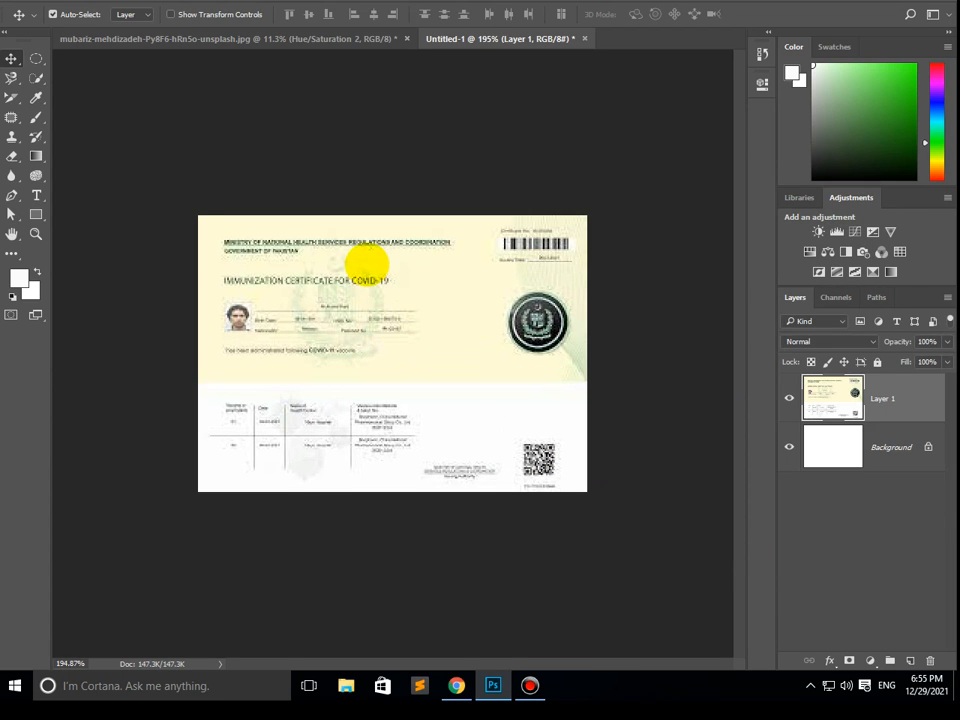
key("ctrl+plus")
scroll(367, 264, "down", 5)
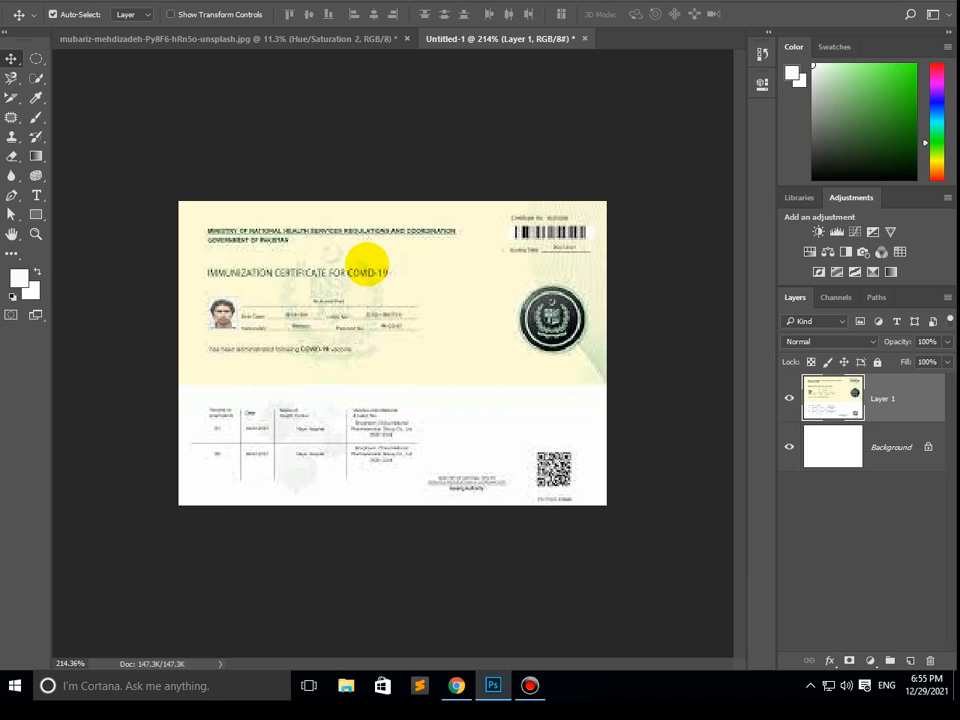
scroll(366, 264, "up", 3)
scroll(366, 264, "down", 3)
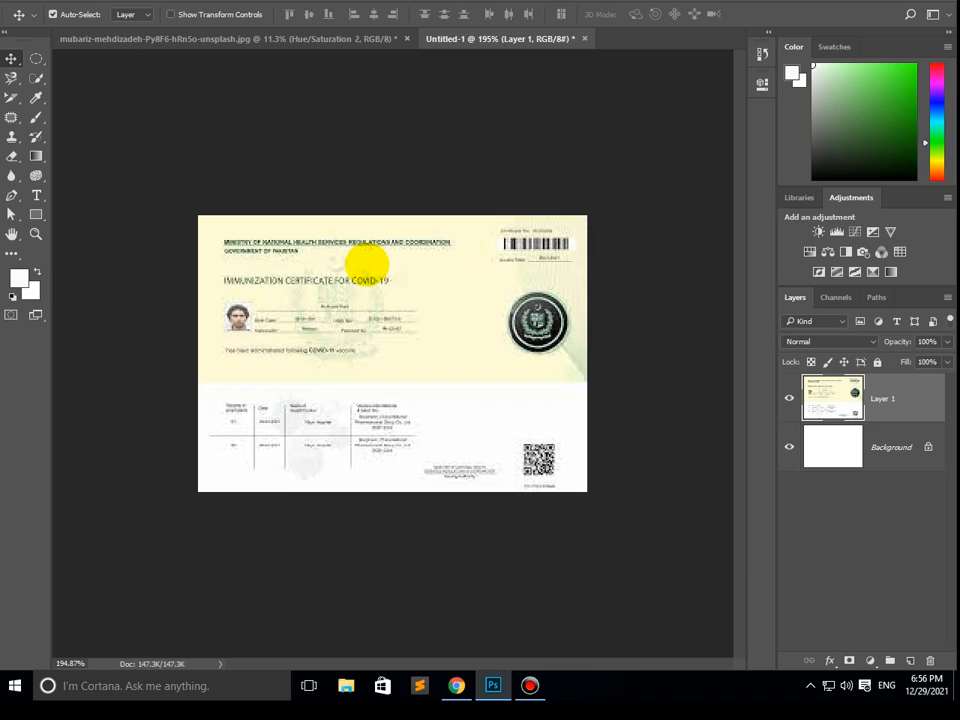
scroll(366, 264, "up", 3)
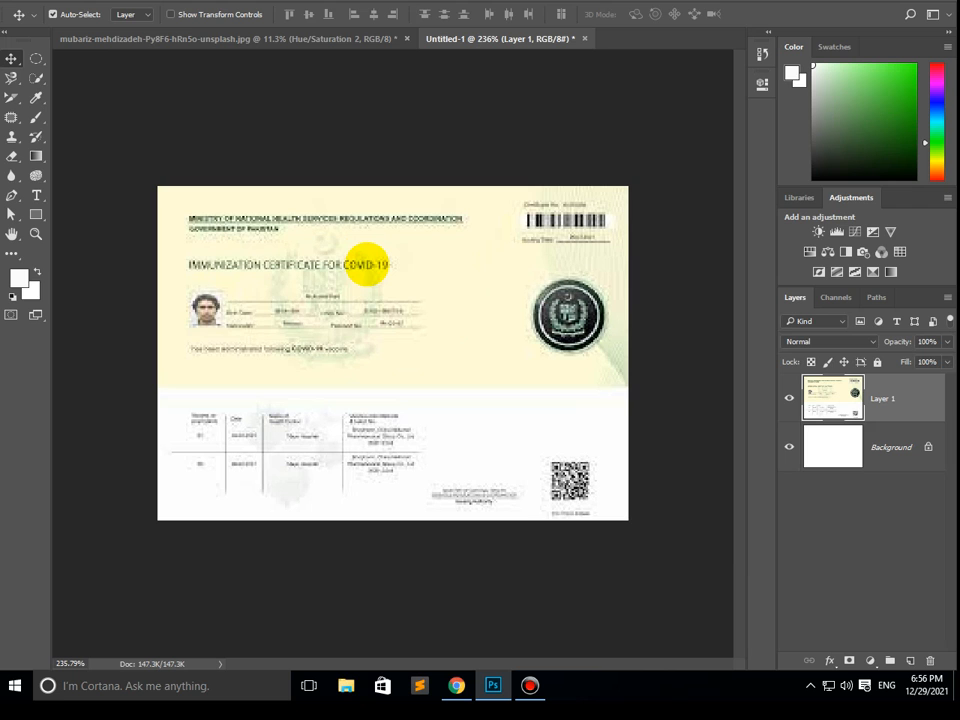
scroll(626, 208, "up", 5)
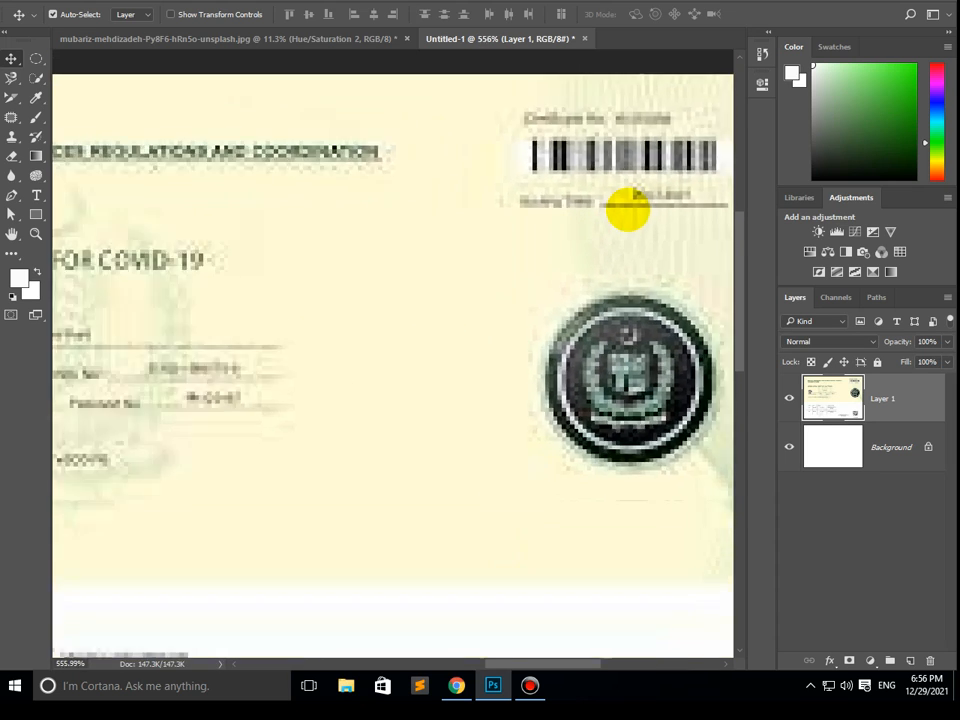
scroll(626, 208, "down", 5)
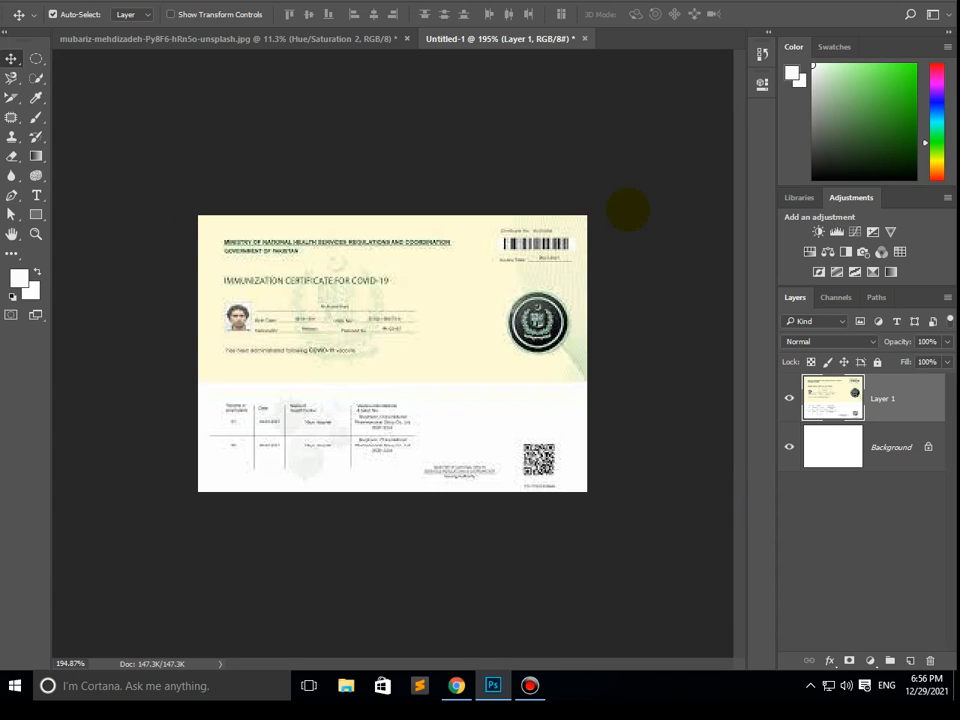
scroll(626, 208, "down", 1)
scroll(316, 246, "up", 2)
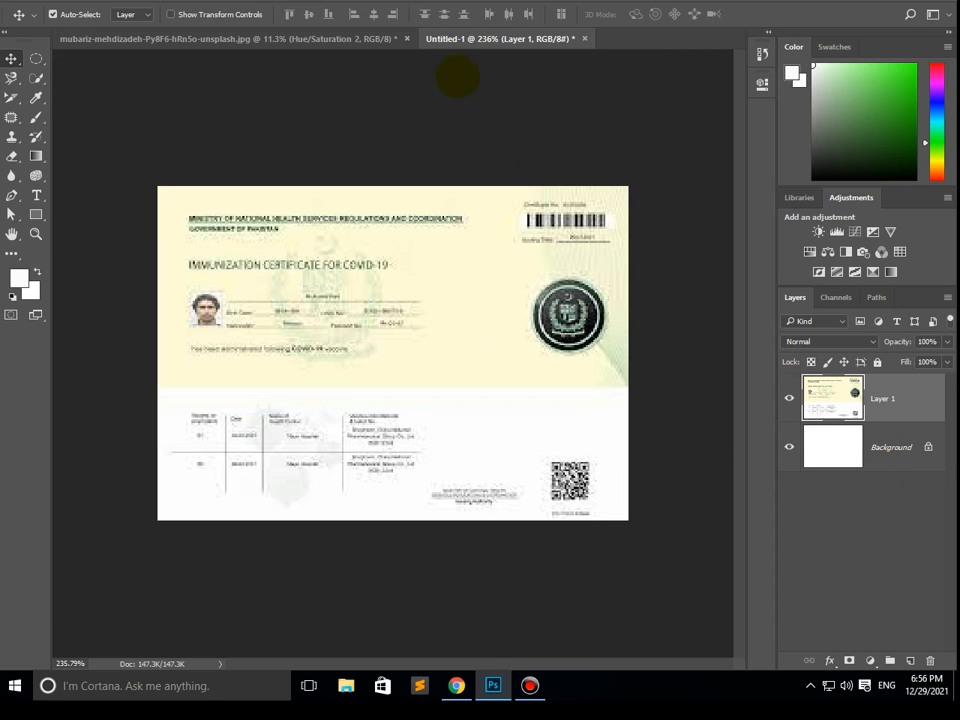
- Close the certificate document and the recoloured shirt photo without saving either one
left_click(585, 38)
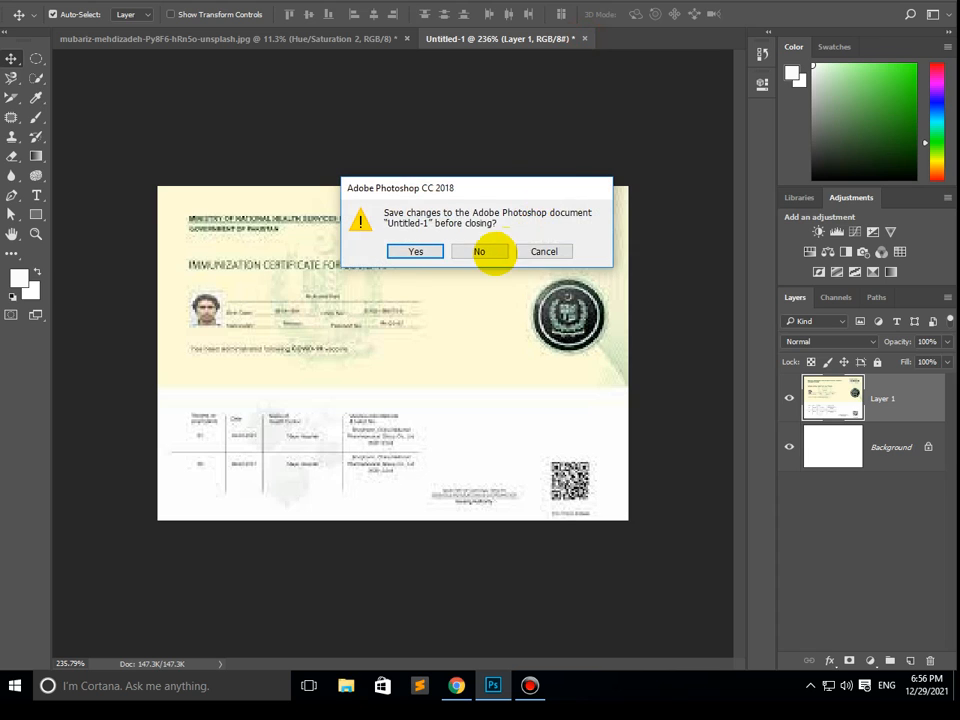
left_click(485, 251)
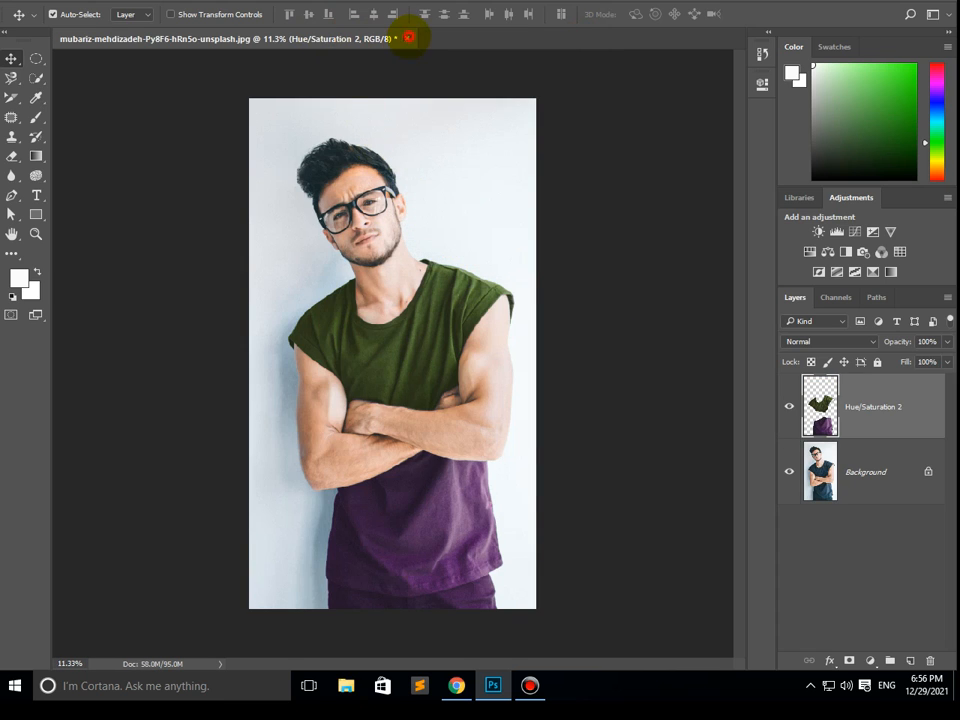
left_click(409, 37)
left_click(477, 251)
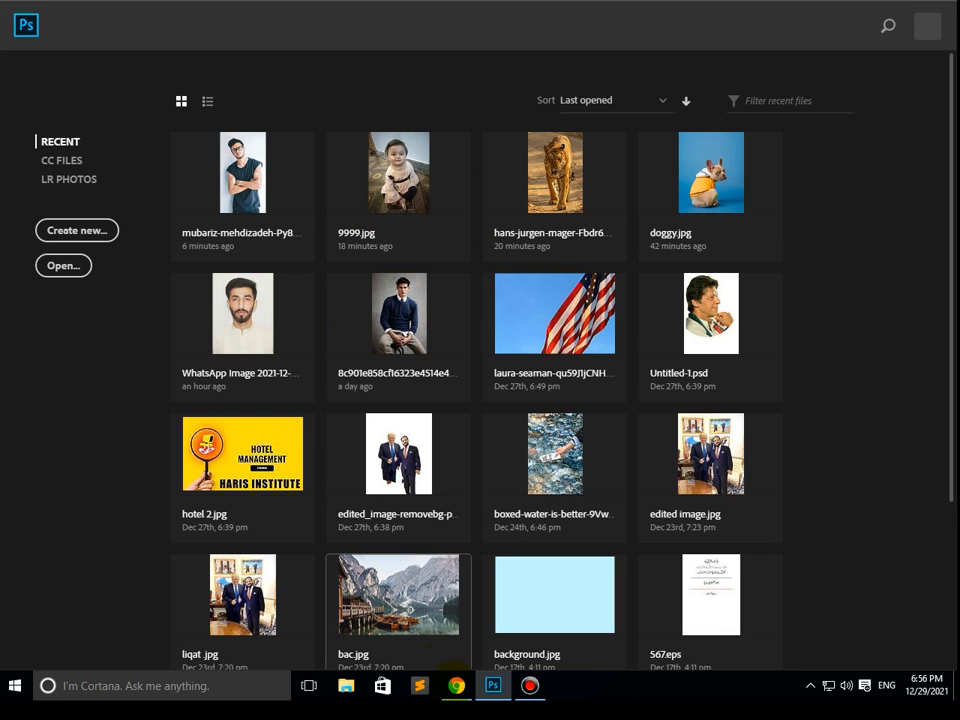
- Open the recent WhatsApp Image portrait of the bearded man in a cream shirt
left_click(492, 686)
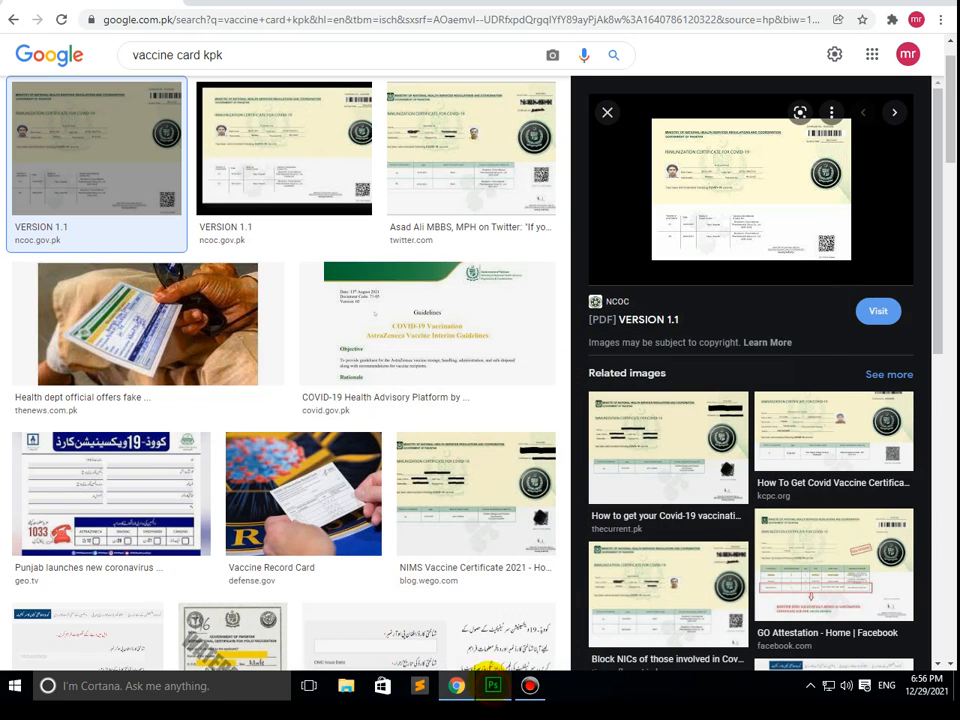
left_click(492, 686)
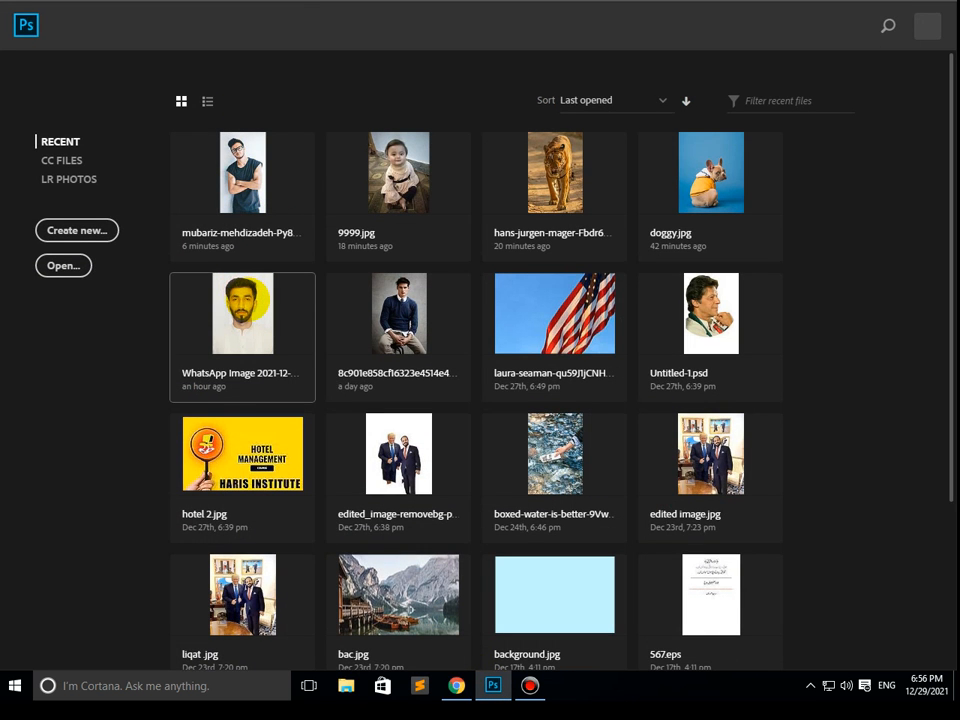
left_click(246, 300)
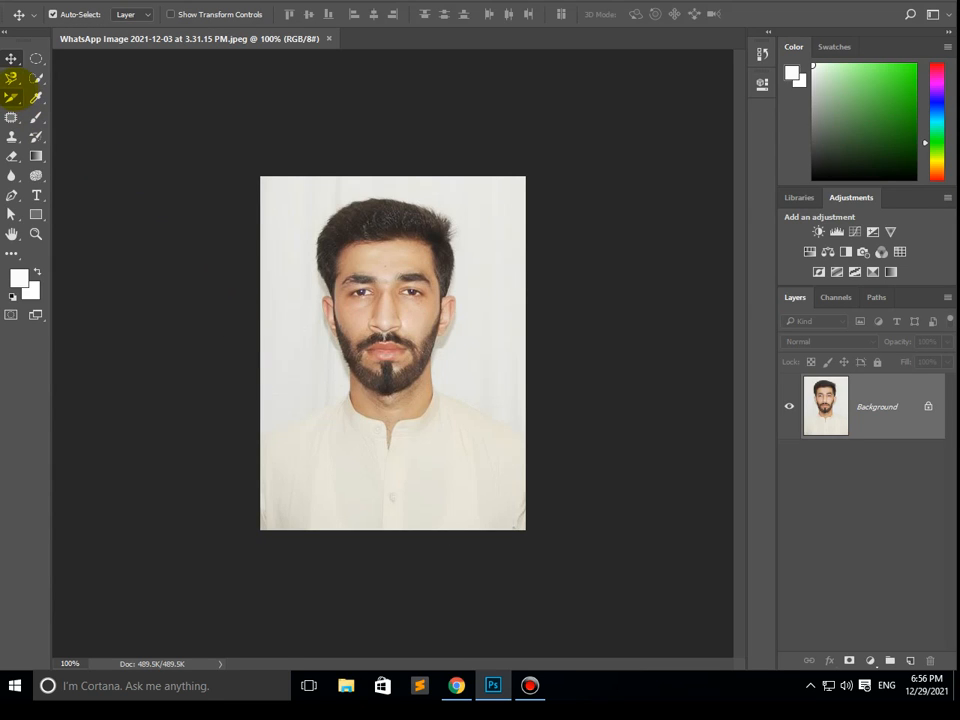
- Look through the tools grouped with the Slice Select Tool and with the Patch Tool
left_click(10, 97)
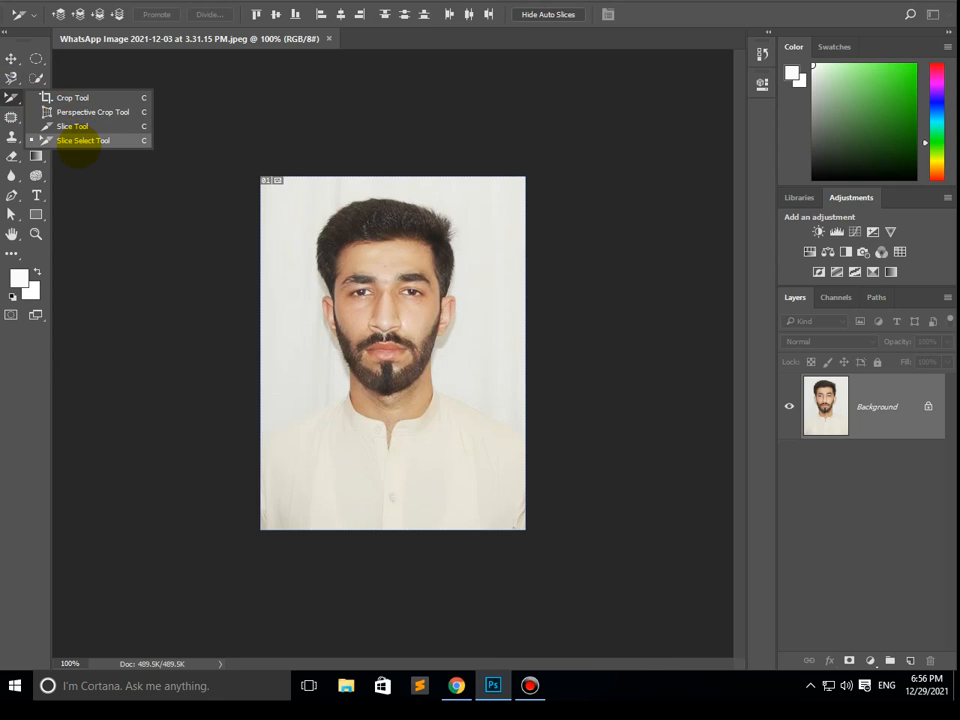
left_click(11, 58)
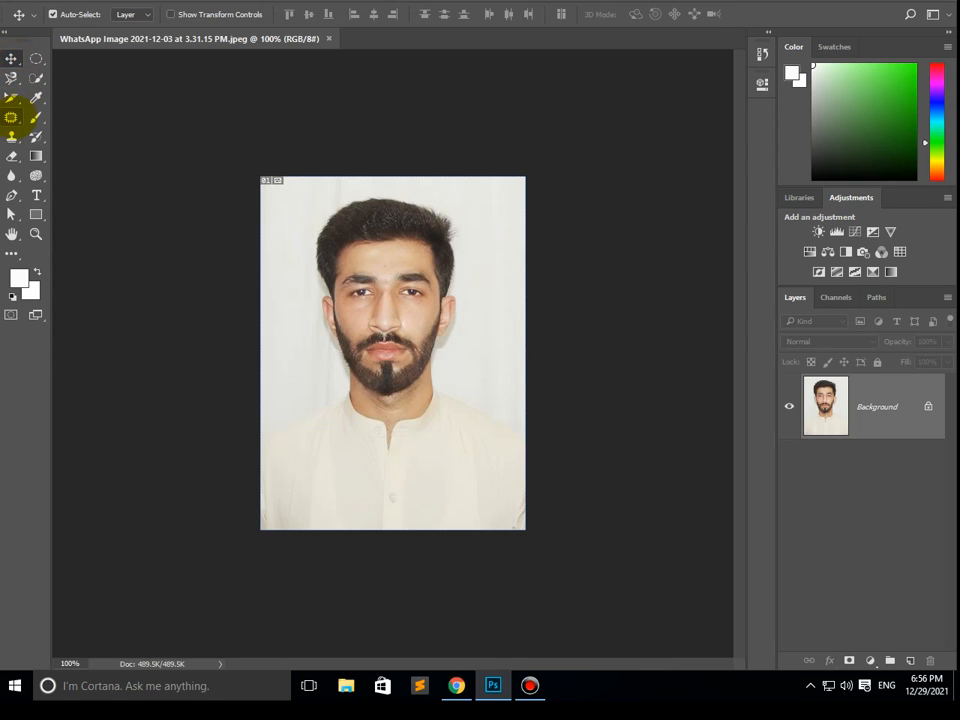
left_click(12, 117)
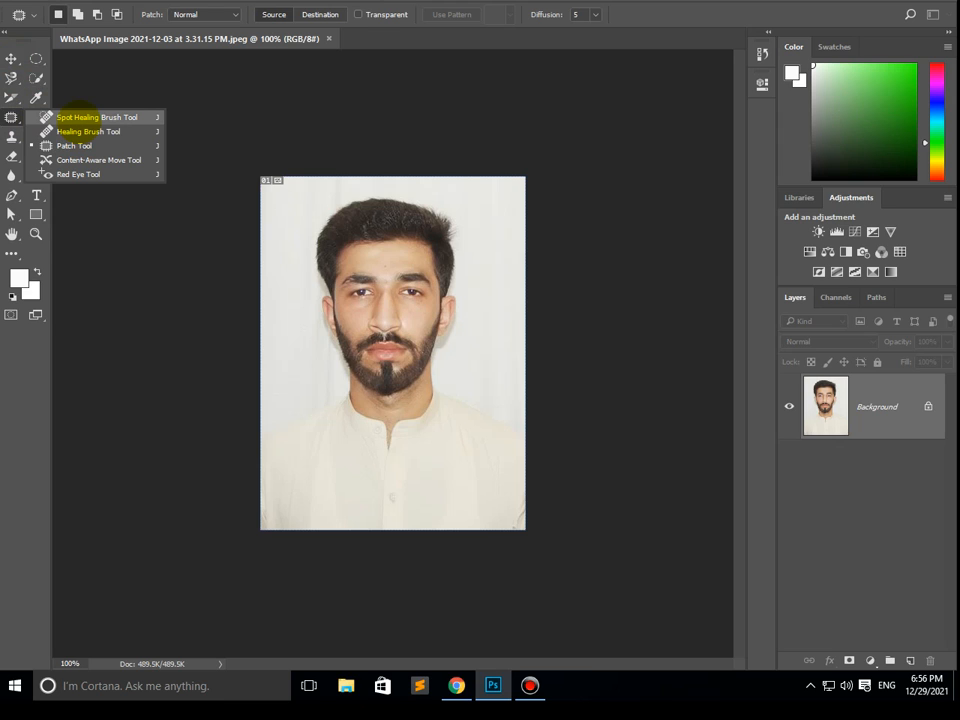
- Close the portrait photo and open doggy.jpg from the recent files
left_click(328, 38)
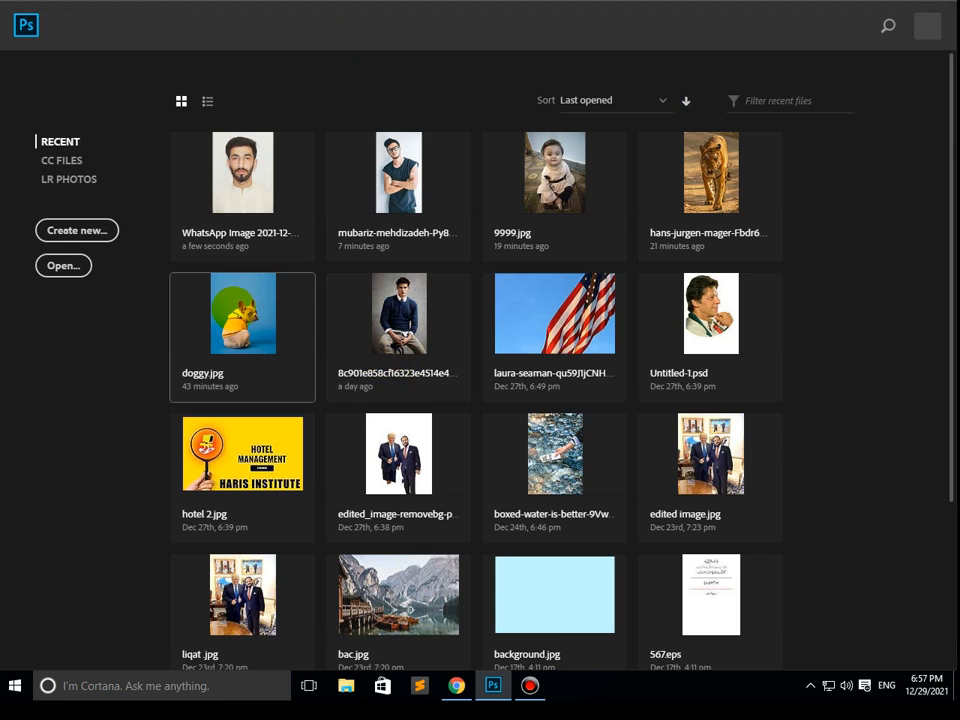
left_click(233, 311)
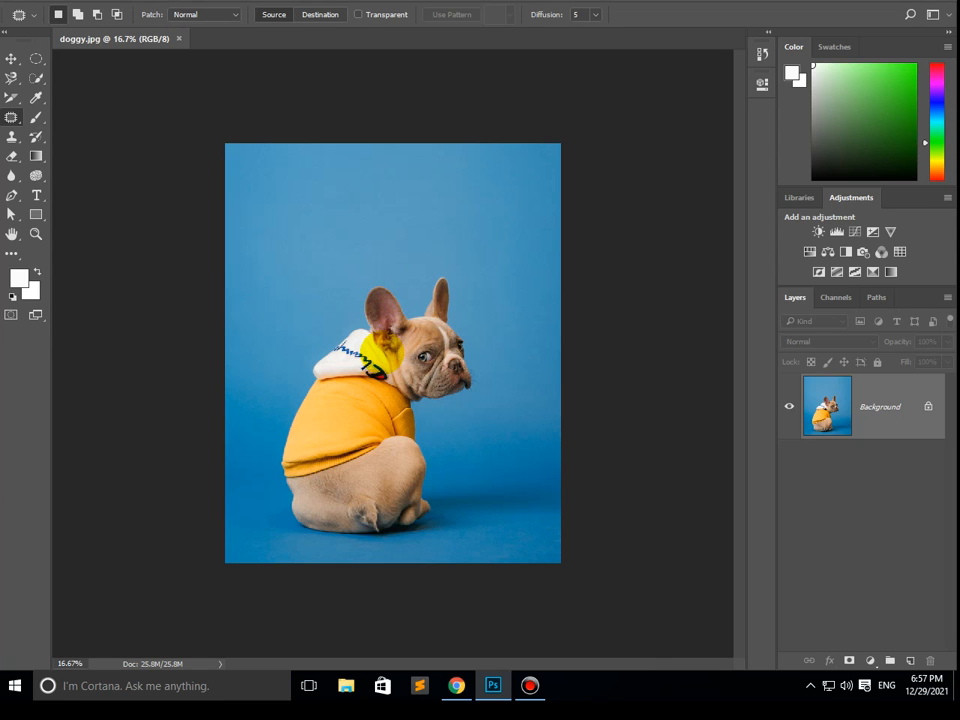
- Heal away the middle part of the blue lettering on the dog's white hood with a 60 px Content-Aware Spot Healing Brush
scroll(369, 343, "up", 5)
scroll(330, 370, "up", 3)
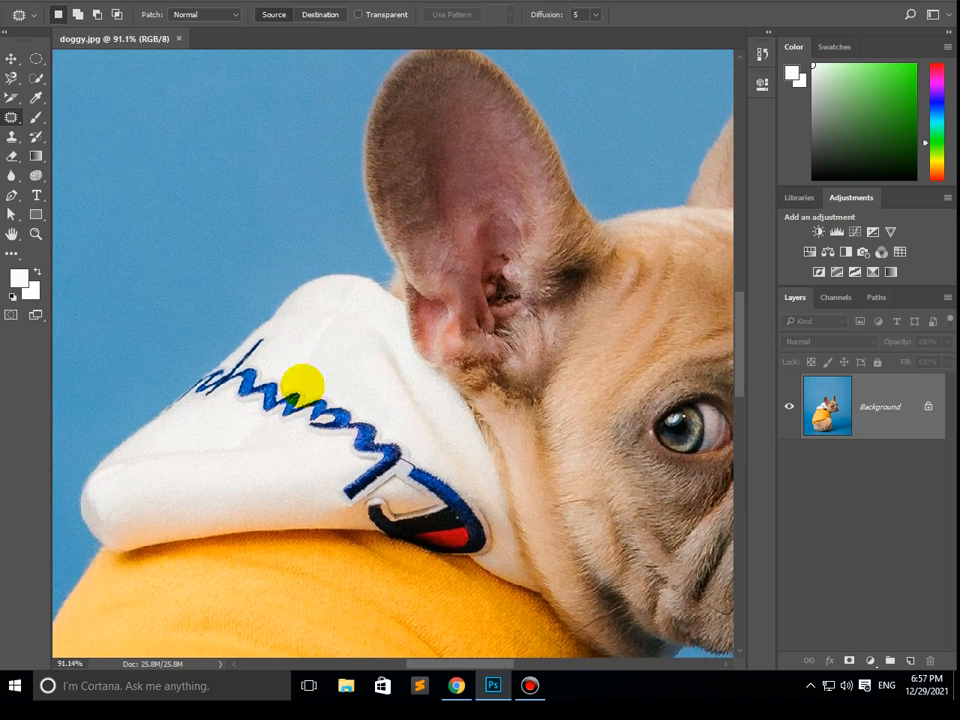
right_click(11, 115)
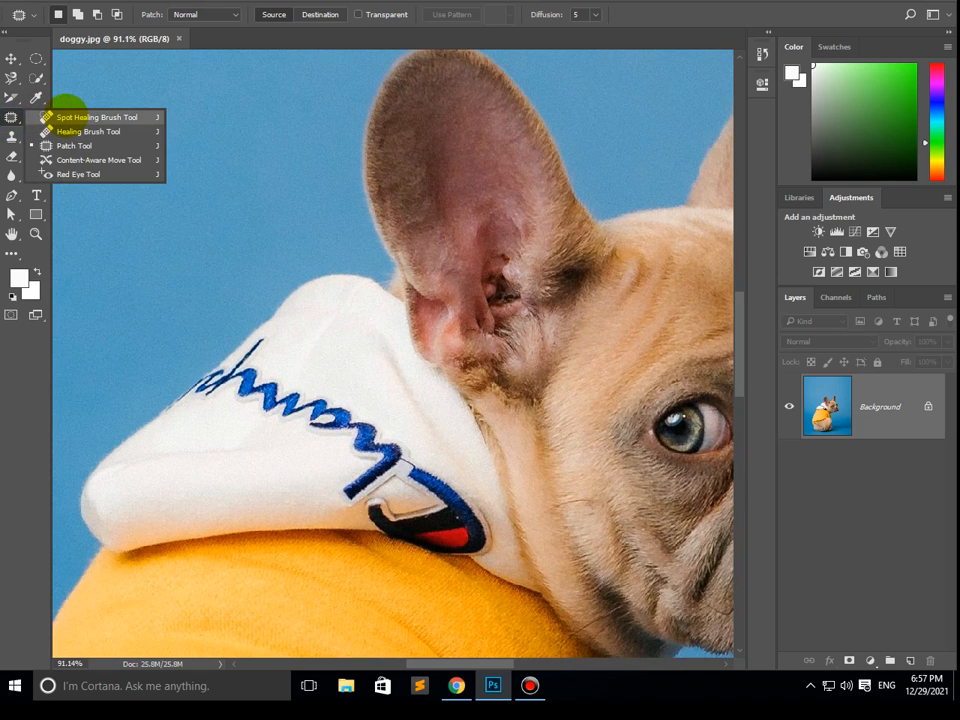
left_click(64, 117)
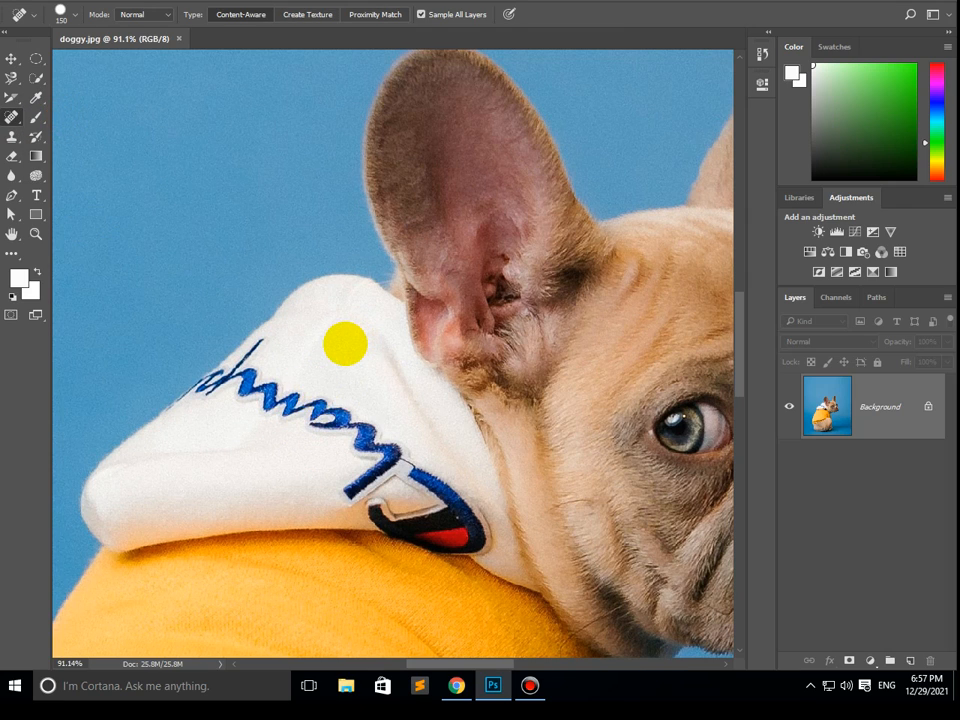
key("bracketleft")
key("bracketleft")
key("bracketleft")
key("bracketleft")
key("bracketleft")
key("bracketleft")
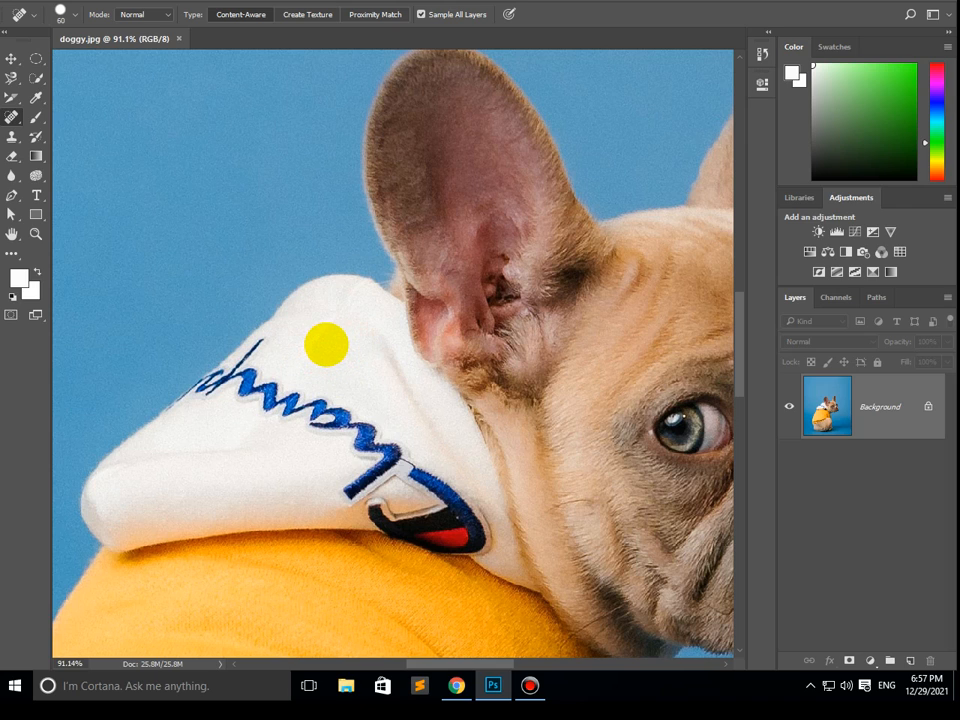
mouse_move(326, 344)
left_mouse_down()
mouse_move(276, 376)
mouse_move(291, 400)
mouse_move(337, 415)
mouse_move(344, 432)
mouse_move(372, 455)
left_mouse_up()
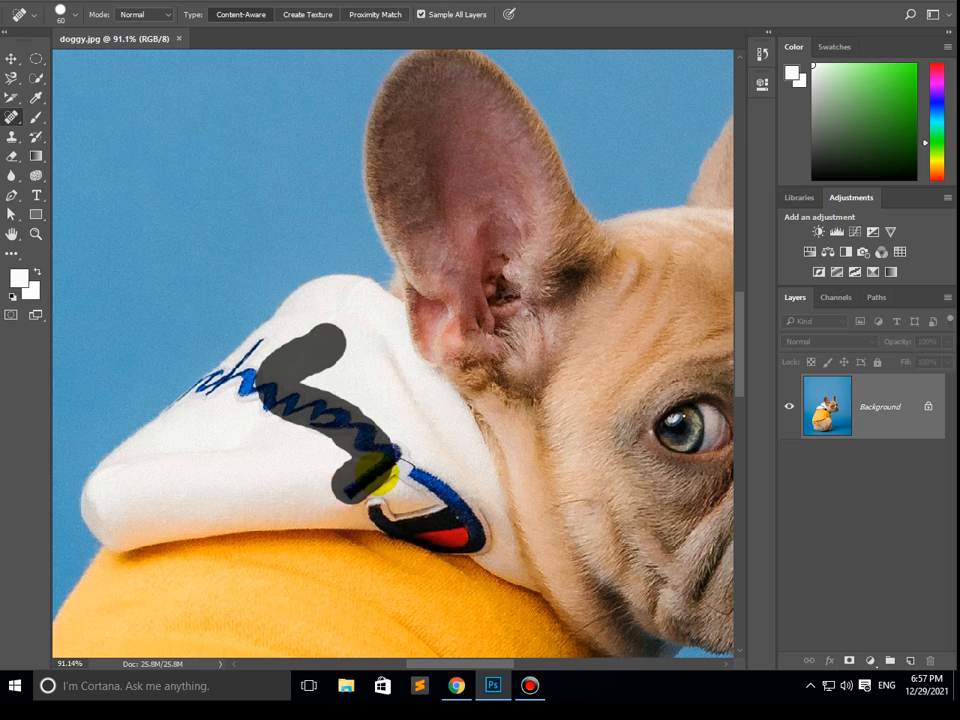
left_click_drag(372, 470, 374, 468)
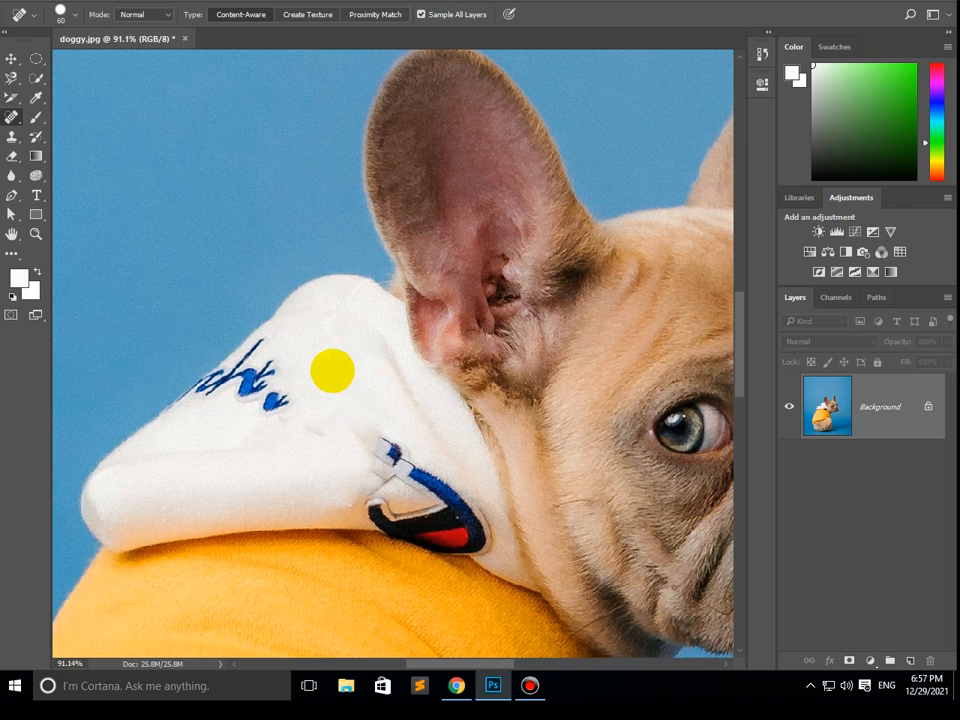
- Heal away the remaining blue lettering and the curved blue part of the logo patch on the white hood
mouse_move(348, 324)
left_mouse_down()
mouse_move(309, 350)
mouse_move(279, 341)
mouse_move(260, 375)
left_mouse_up()
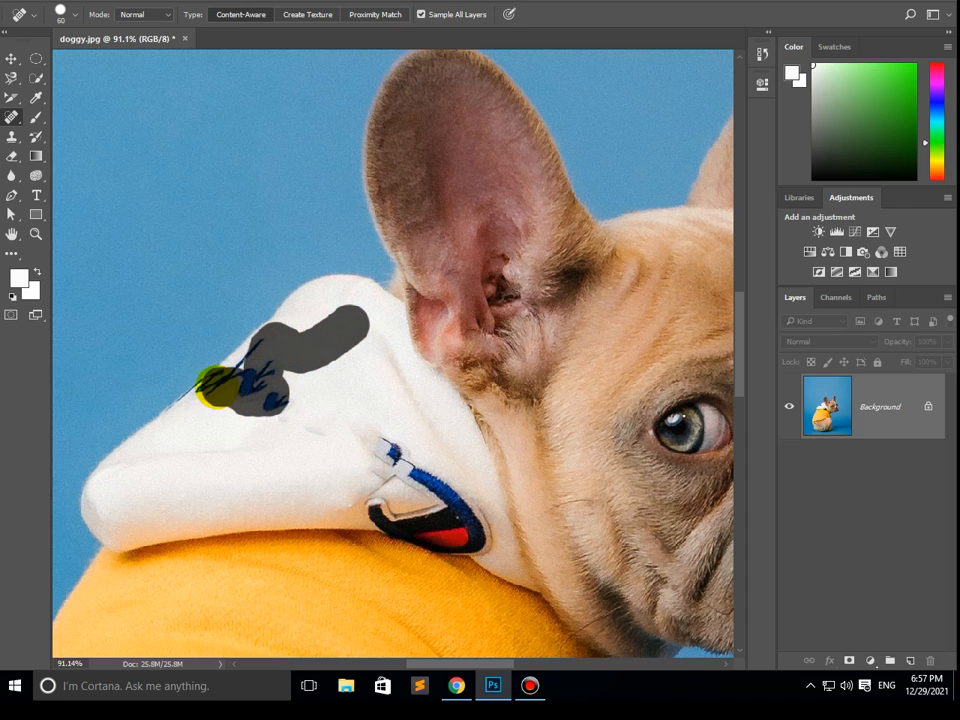
left_click_drag(268, 350, 268, 352)
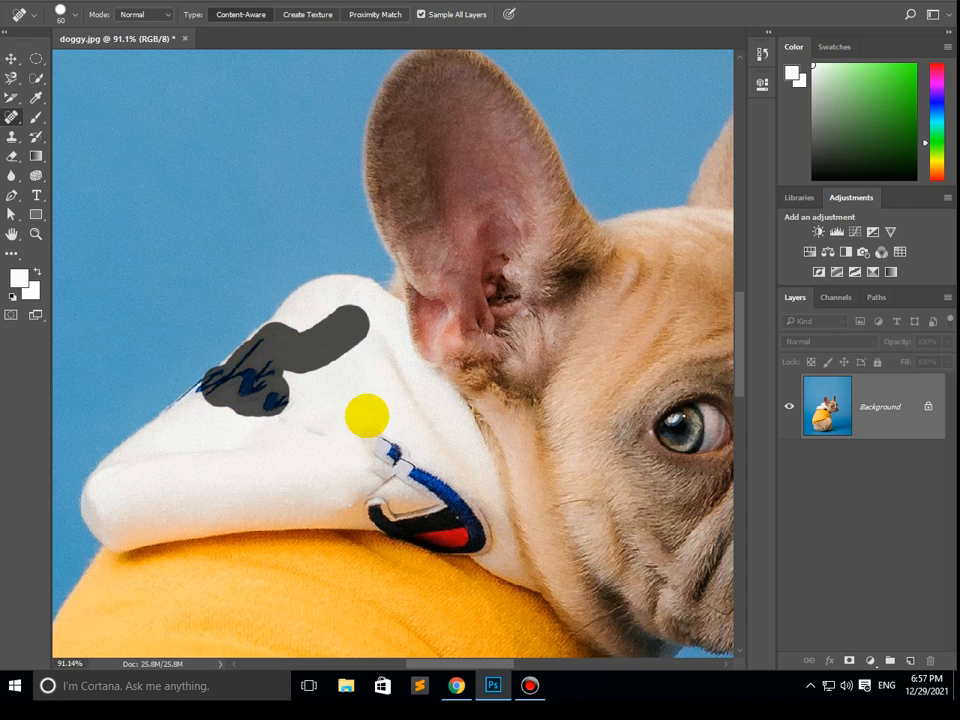
left_click_drag(339, 332, 293, 411)
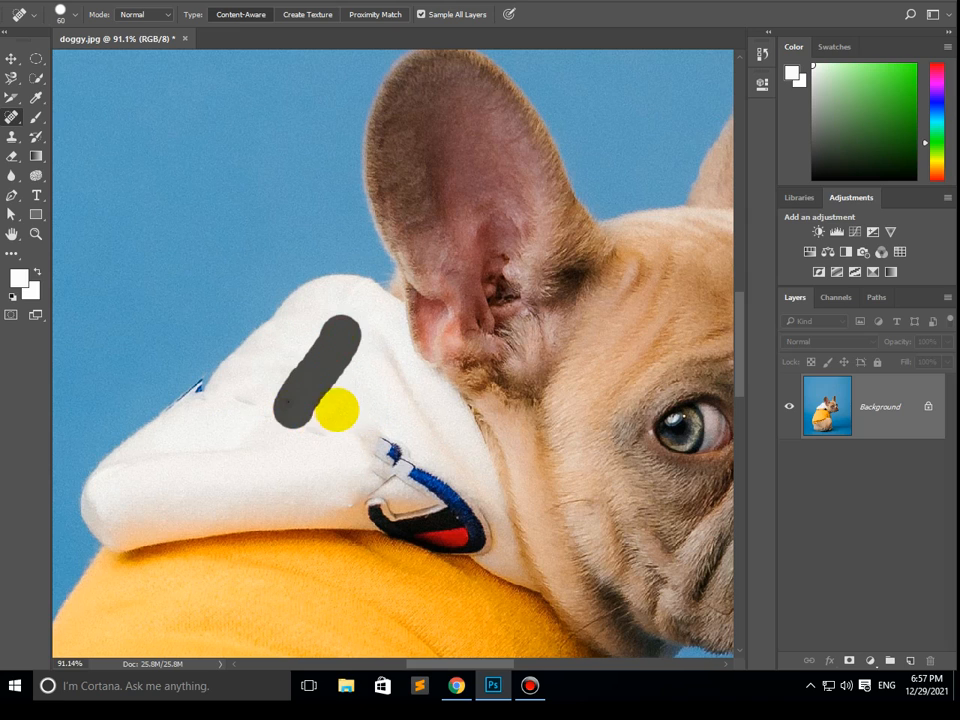
left_click_drag(346, 393, 315, 436)
mouse_move(294, 367)
left_mouse_down()
mouse_move(221, 428)
mouse_move(208, 400)
mouse_move(222, 394)
left_mouse_up()
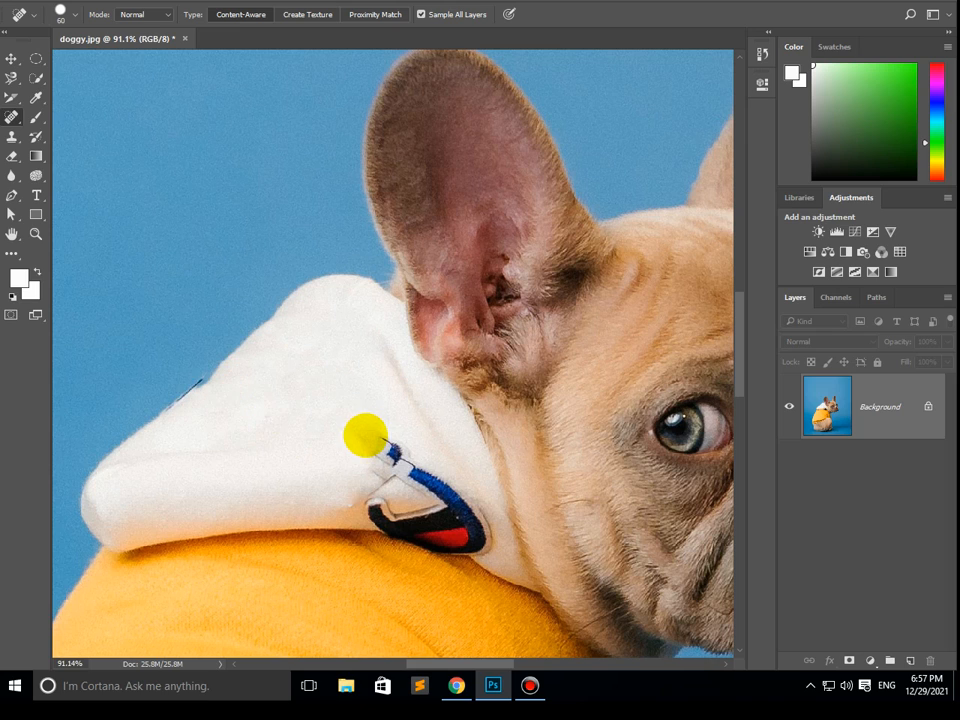
mouse_move(352, 362)
left_mouse_down()
mouse_move(425, 475)
mouse_move(463, 493)
left_mouse_up()
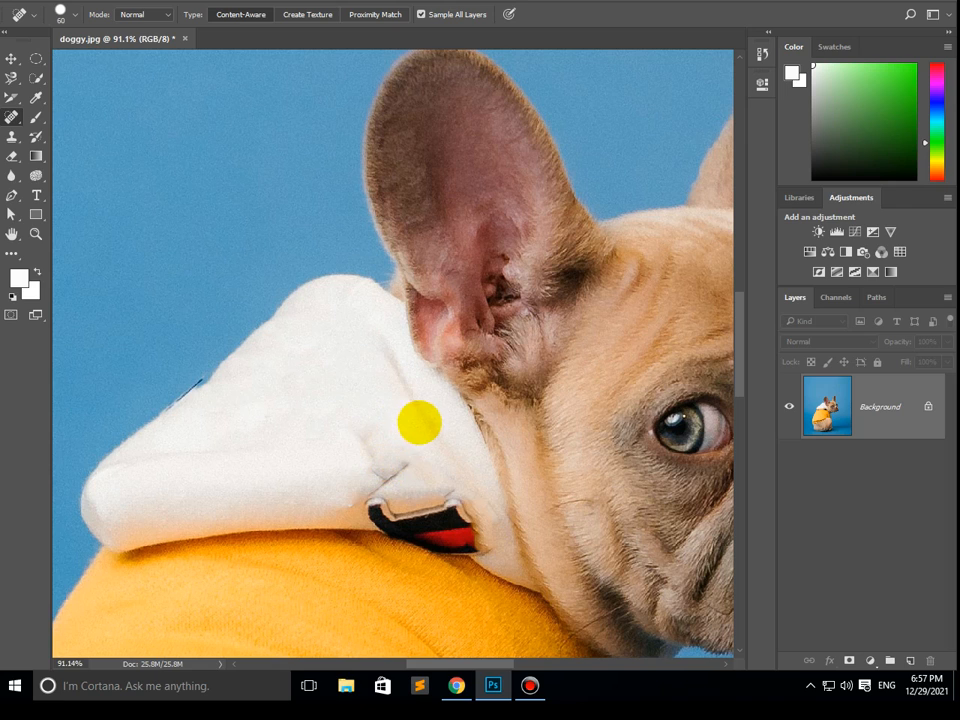
mouse_move(407, 388)
left_mouse_down()
mouse_move(427, 458)
mouse_move(384, 477)
mouse_move(373, 449)
left_mouse_up()
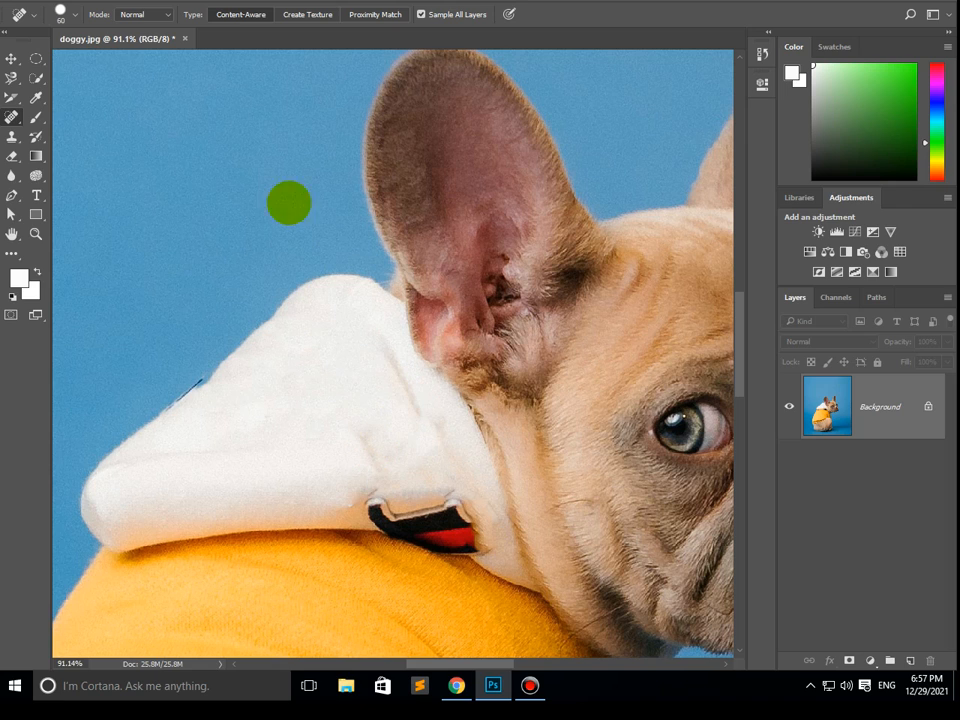
- Reset the Spot Healing Brush to its default options and set the brush size to 60 px
right_click(11, 117)
left_click(71, 118)
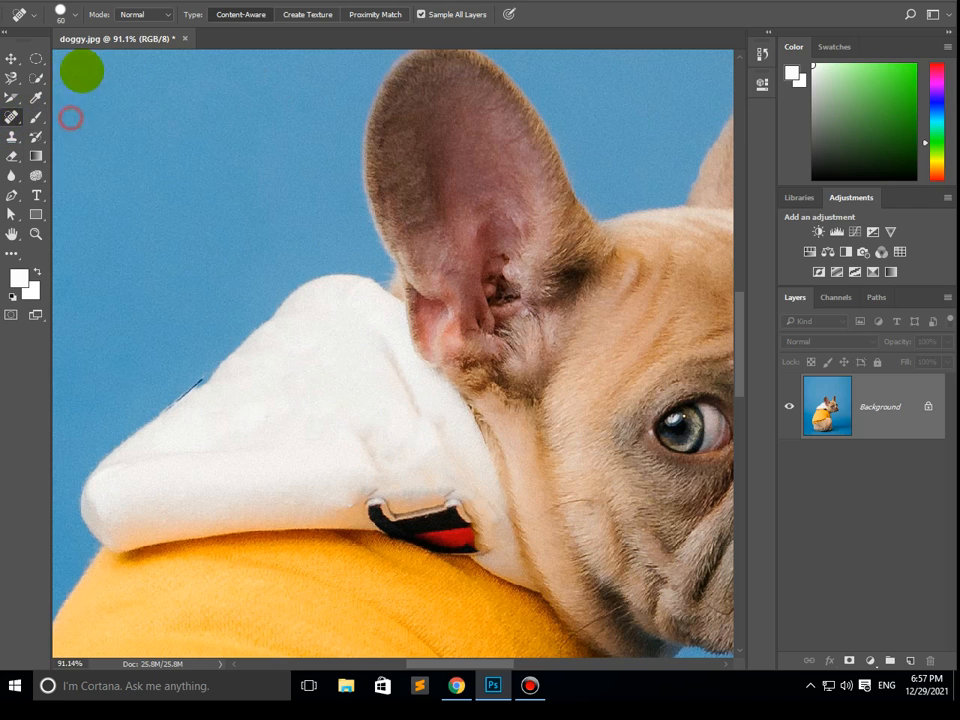
left_click(24, 16)
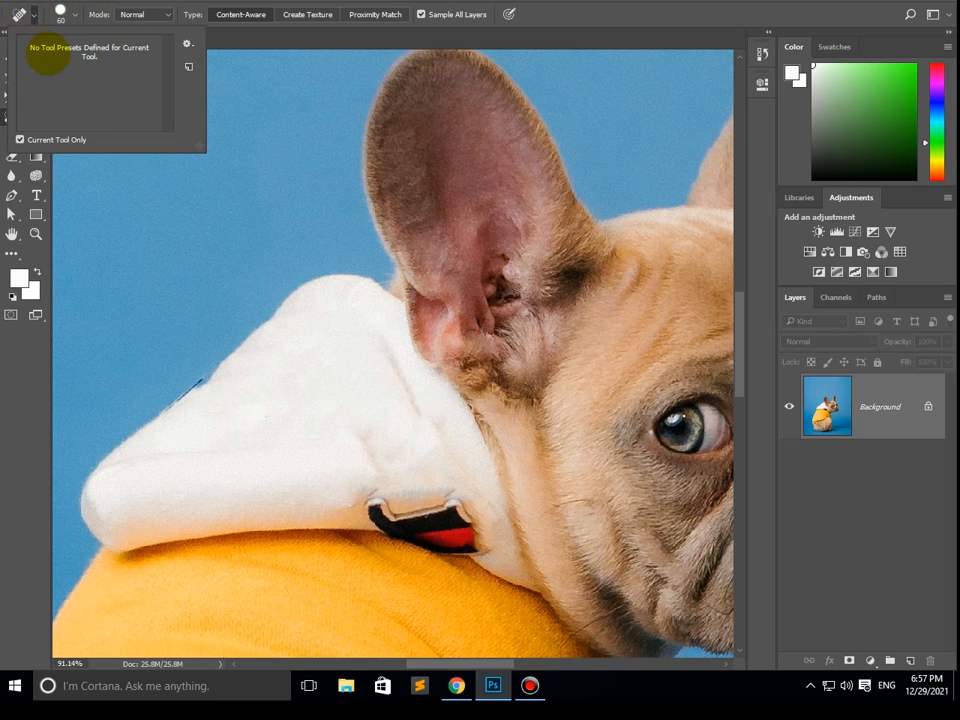
right_click(34, 13)
left_click(62, 12)
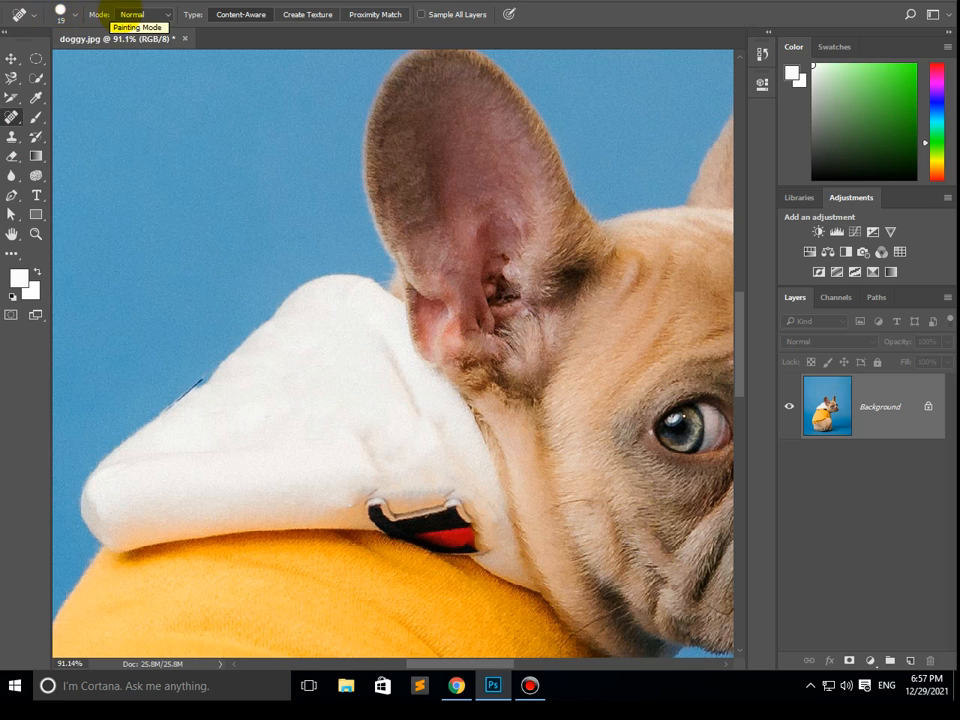
left_click(60, 14)
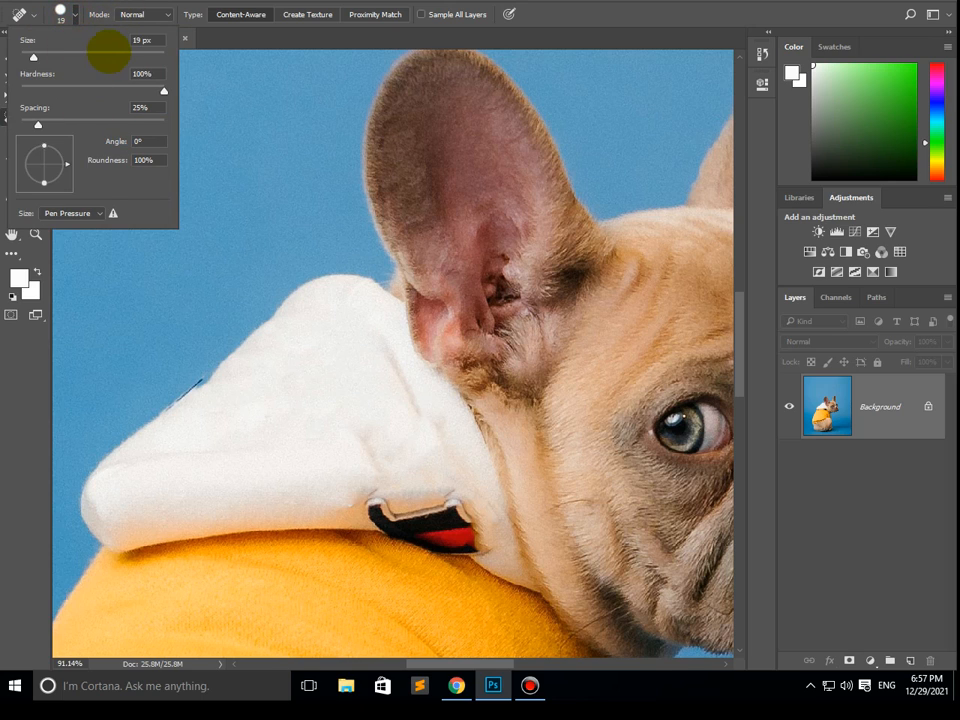
left_click(108, 57)
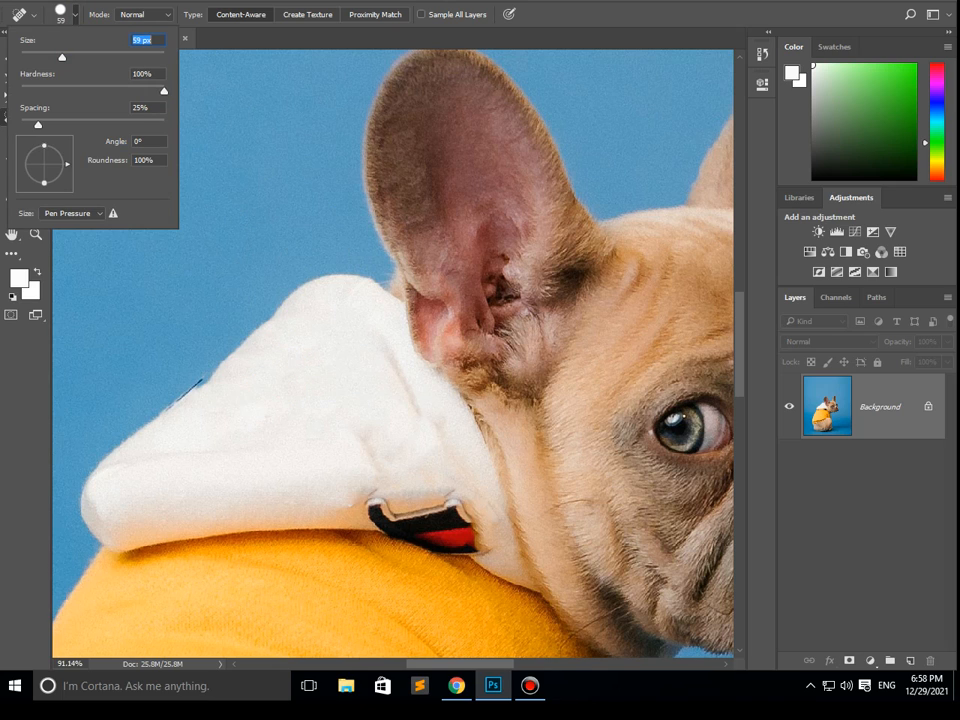
left_click(305, 262)
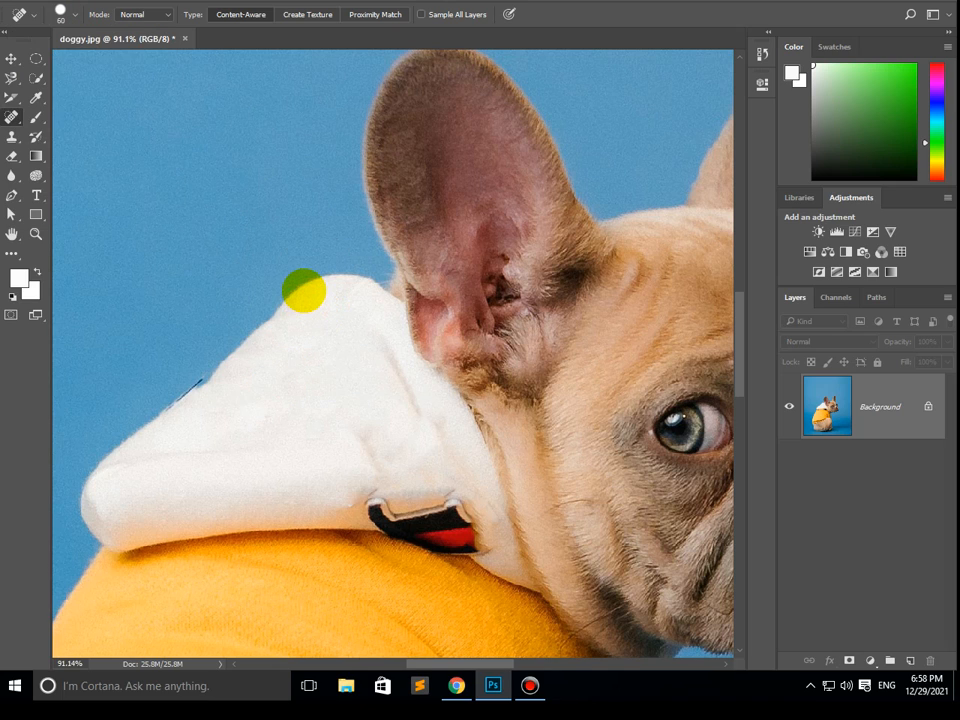
key("bracketleft")
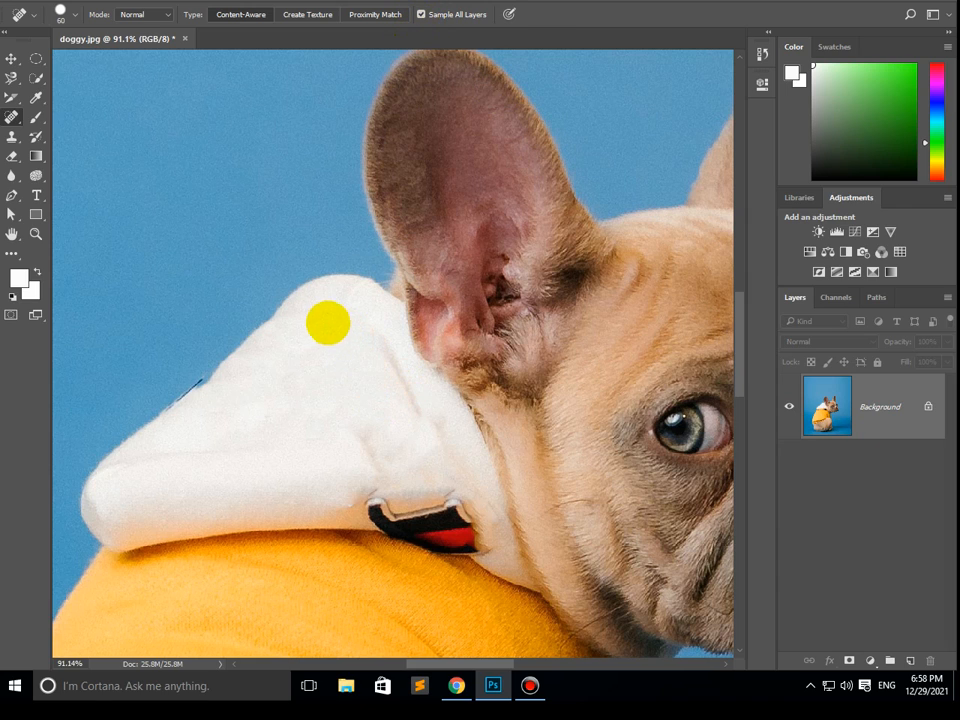
- Heal the creases on the hood beside the dog's ear and the upper black part of the logo patch
mouse_move(324, 313)
left_mouse_down()
mouse_move(378, 338)
mouse_move(407, 390)
left_mouse_up()
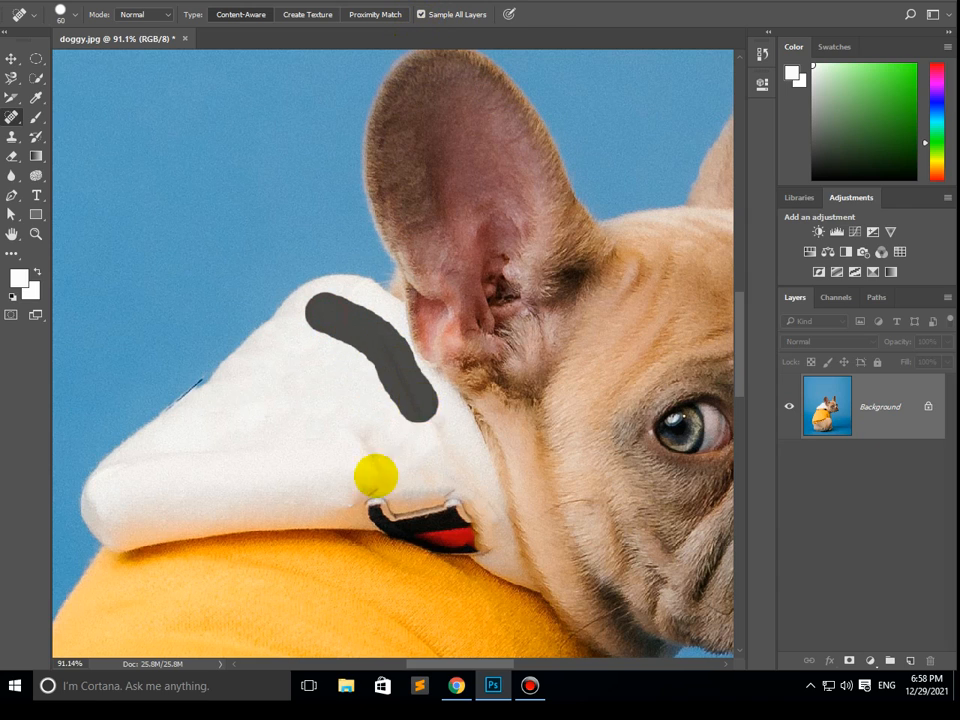
mouse_move(330, 356)
left_mouse_down()
mouse_move(364, 446)
mouse_move(382, 357)
mouse_move(385, 462)
left_mouse_up()
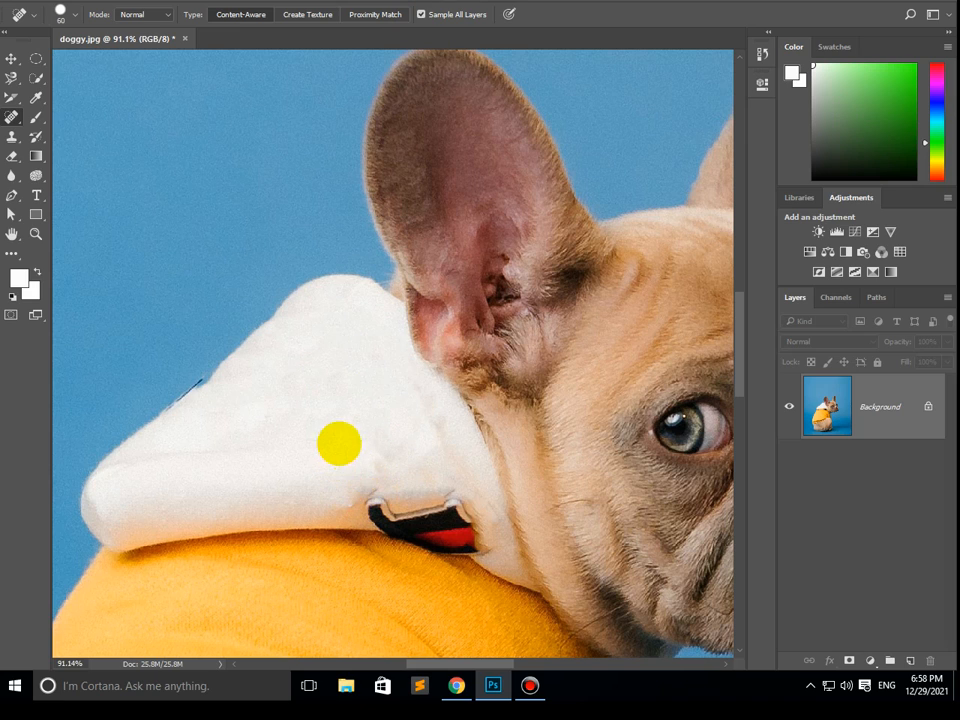
left_click_drag(352, 425, 370, 483)
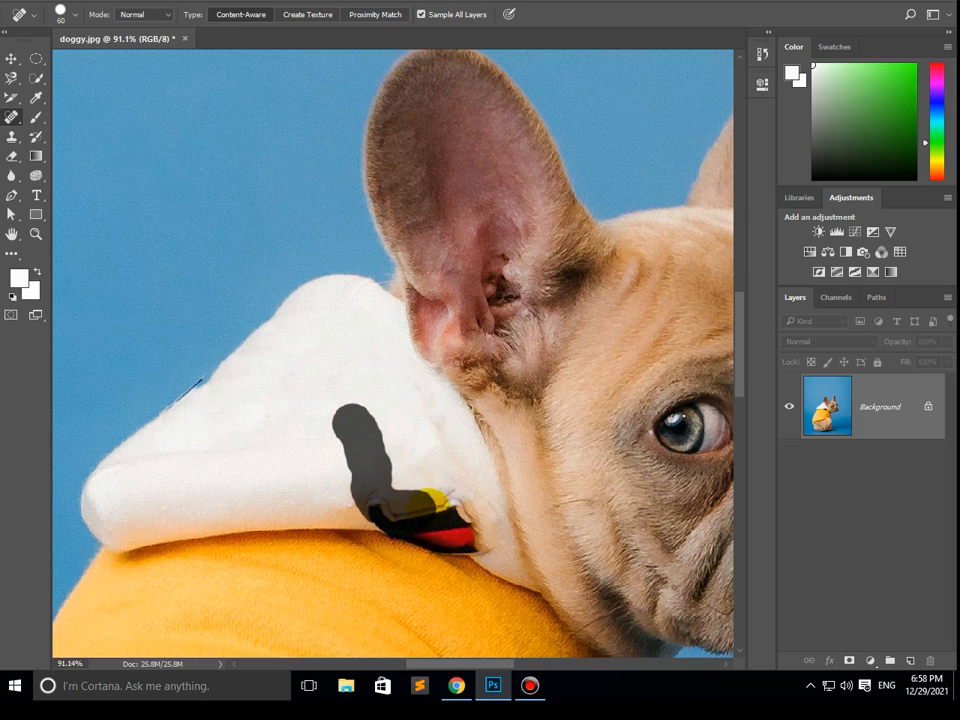
left_click_drag(480, 512, 482, 508)
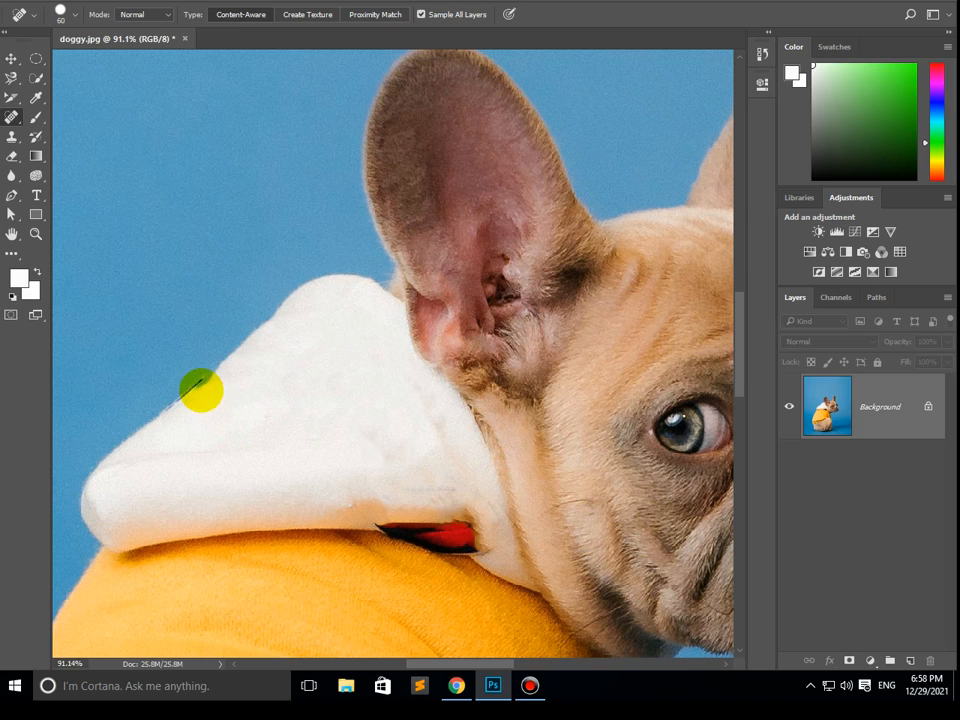
- Heal the leftover dark line along the hood's edge against the blue background with a 15 px brush
scroll(162, 339, "up", 3)
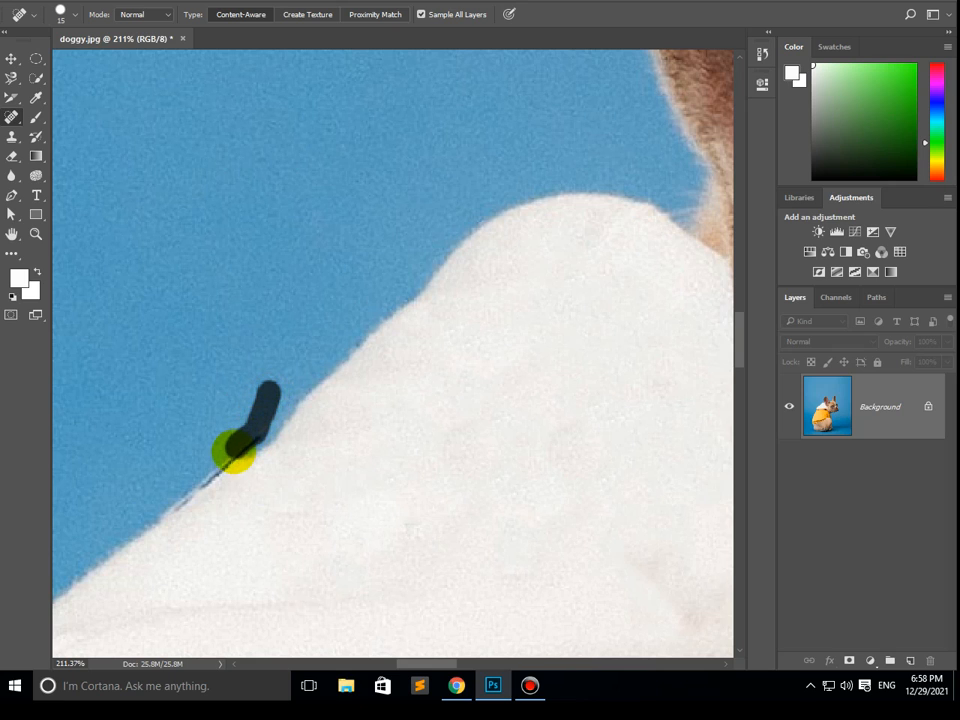
mouse_move(201, 478)
left_mouse_down()
mouse_move(197, 503)
mouse_move(168, 510)
left_mouse_up()
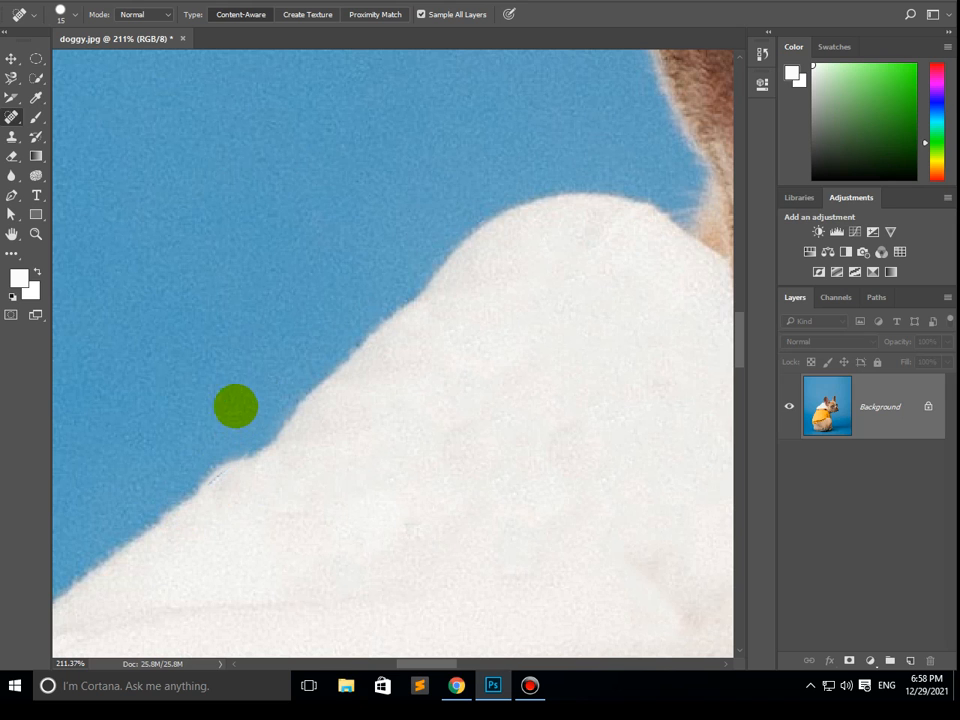
scroll(214, 309, "down", 6)
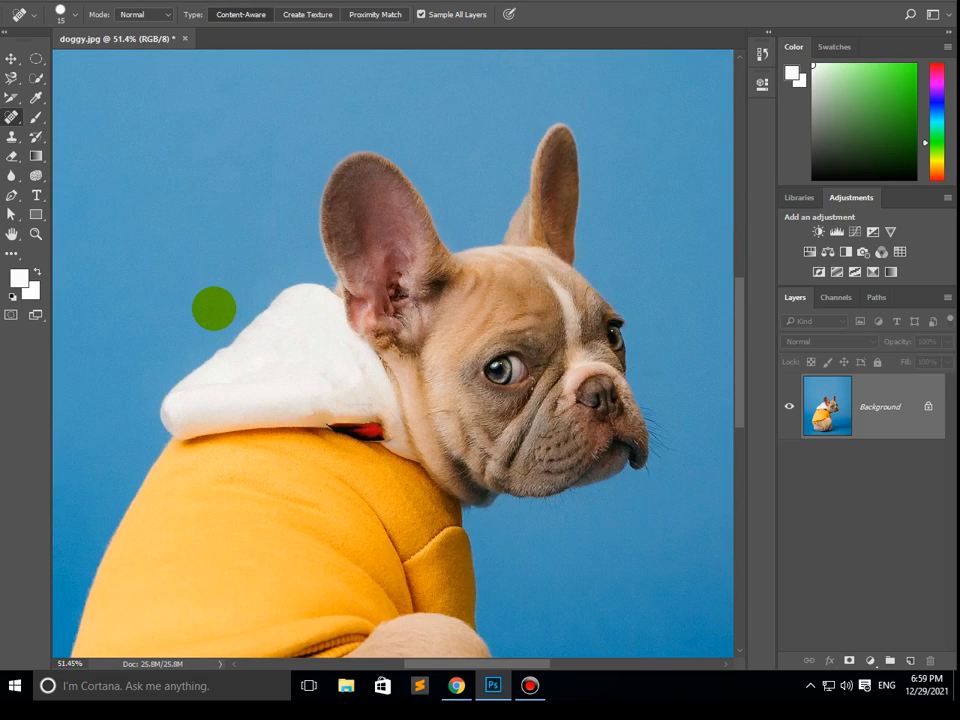
scroll(214, 309, "down", 4)
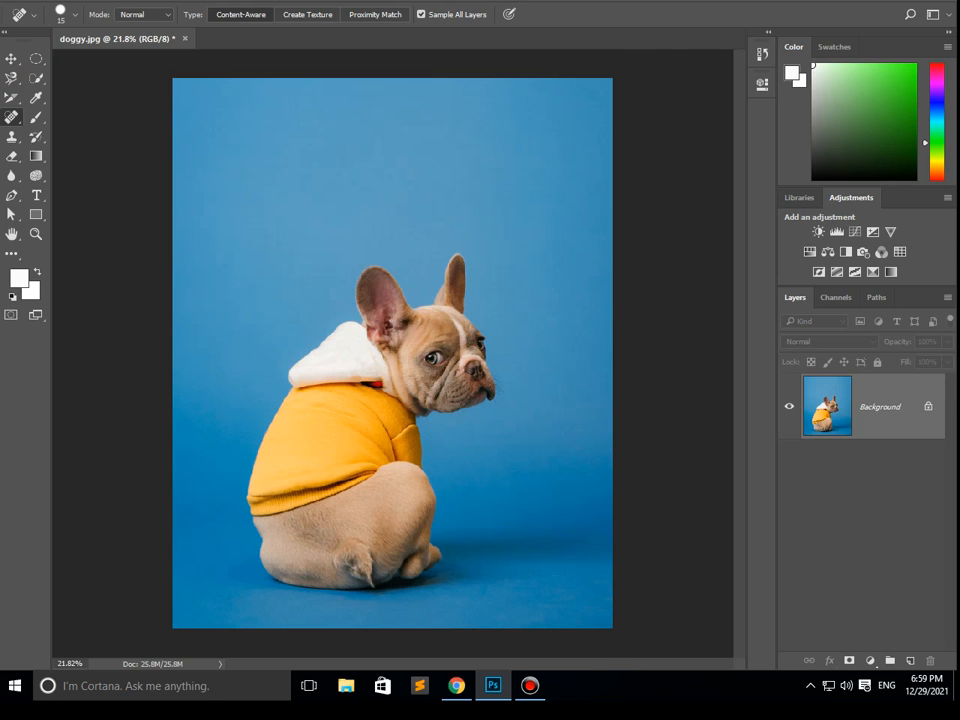
- Look over the files on the Windows desktop and return to Photoshop
left_click(38, 1)
left_click(72, 172)
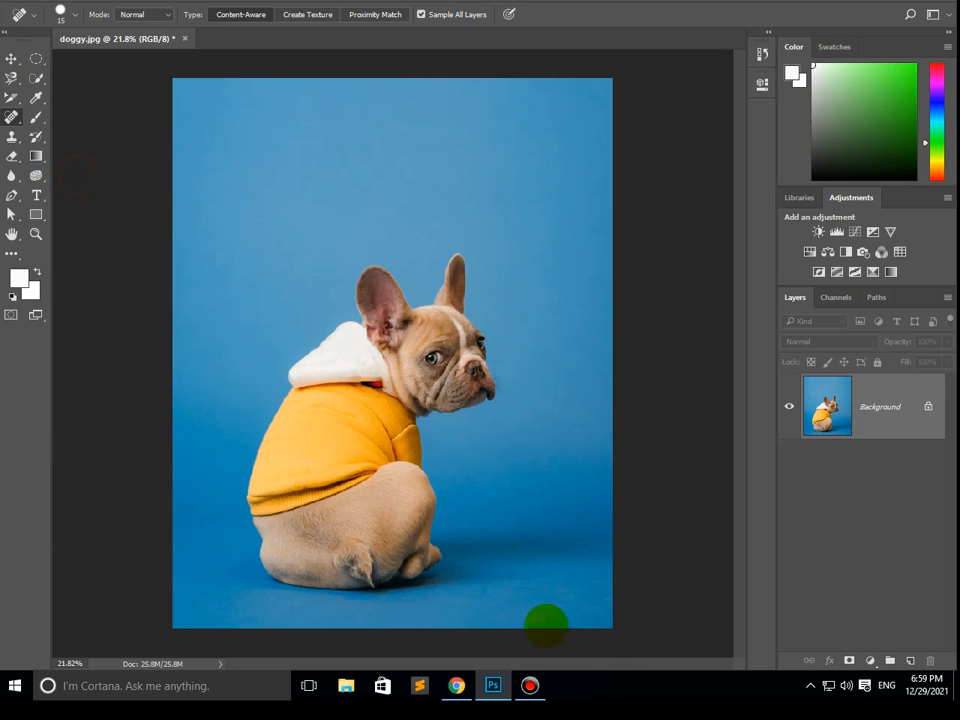
right_click(591, 687)
left_click(621, 580)
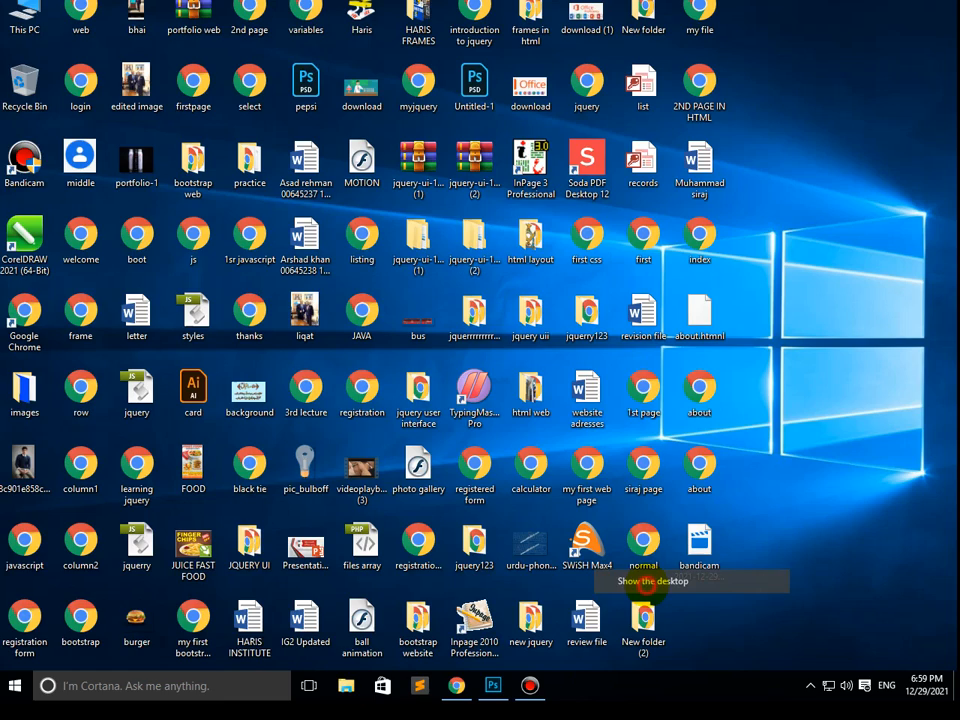
left_click(493, 686)
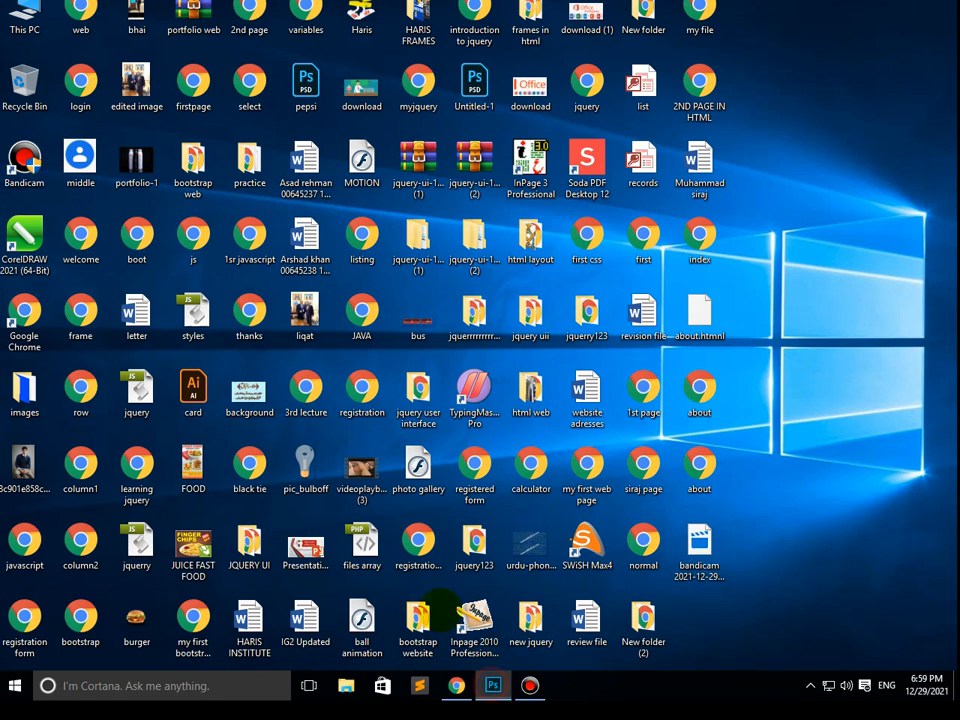
- Close the dog photo document
left_click(178, 39)
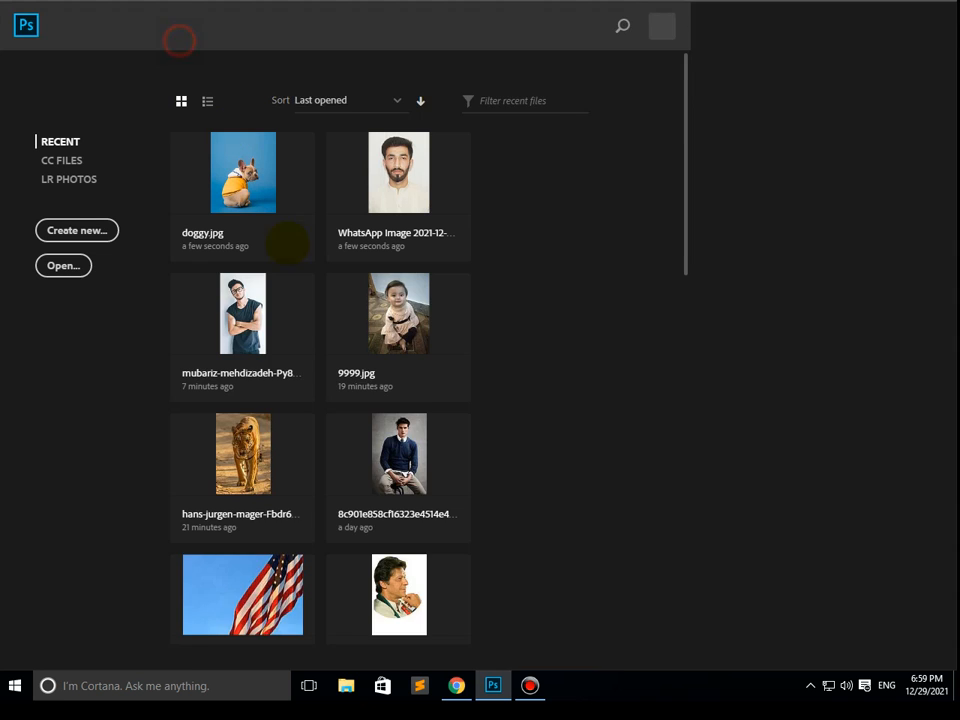
left_click(62, 265)
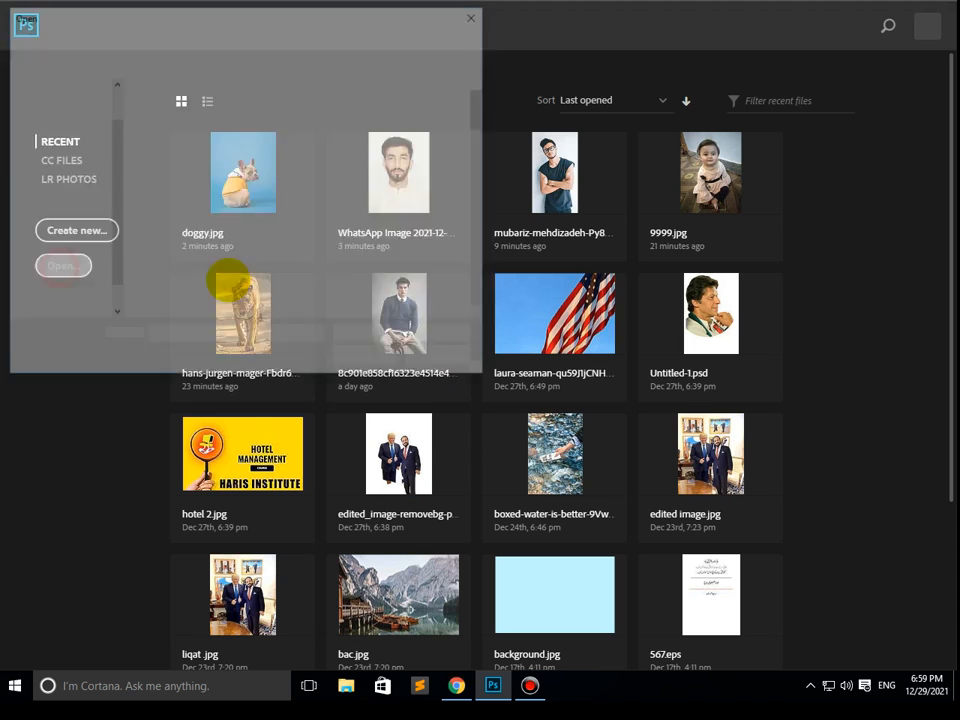
left_click_drag(112, 193, 118, 268)
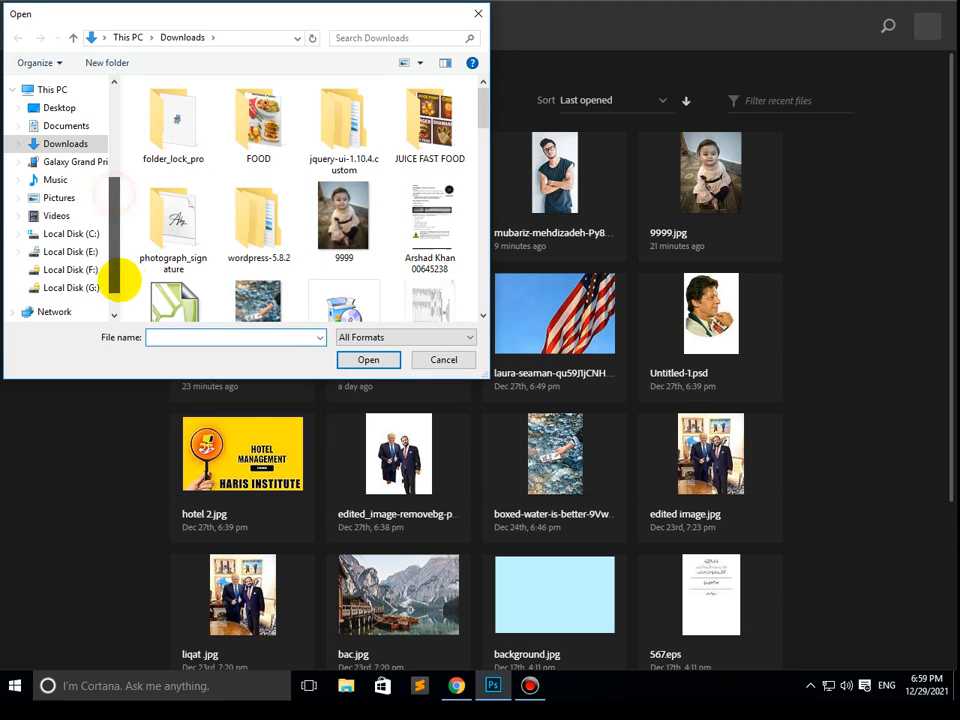
left_click(444, 360)
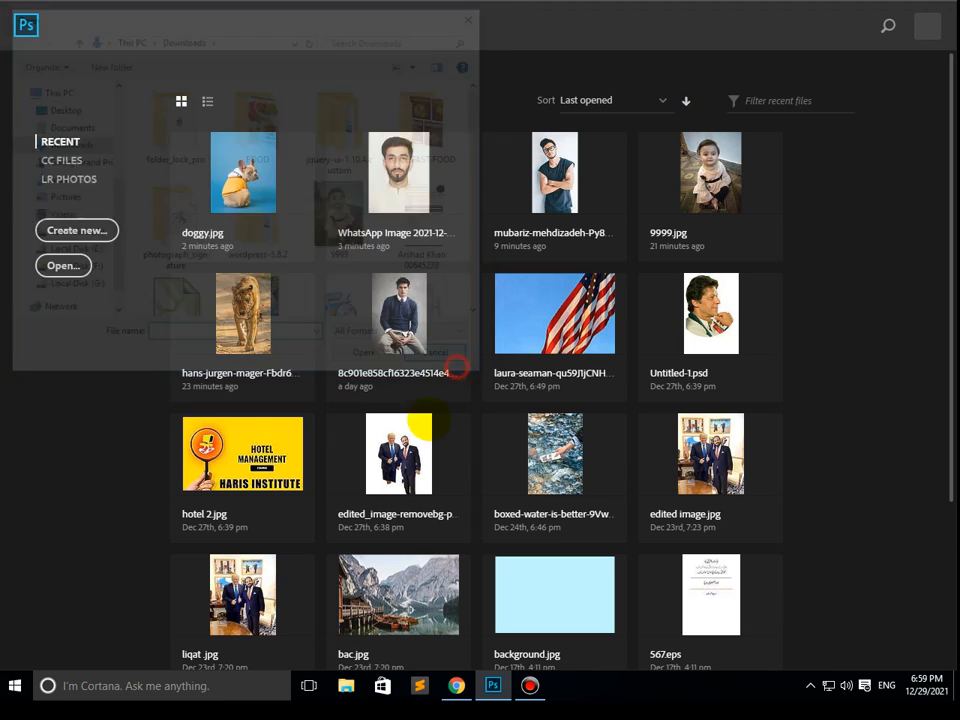
- Switch to File Explorer, show the drives under This PC and enter the BitLocker password to unlock Local Disk (G:)
key("super+e")
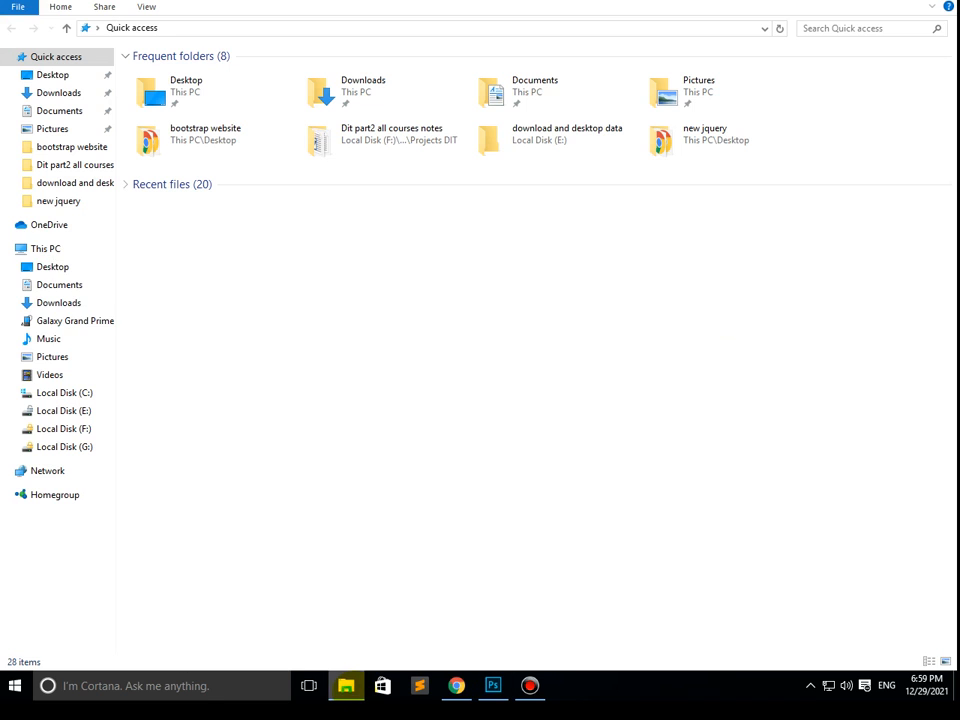
left_click(44, 249)
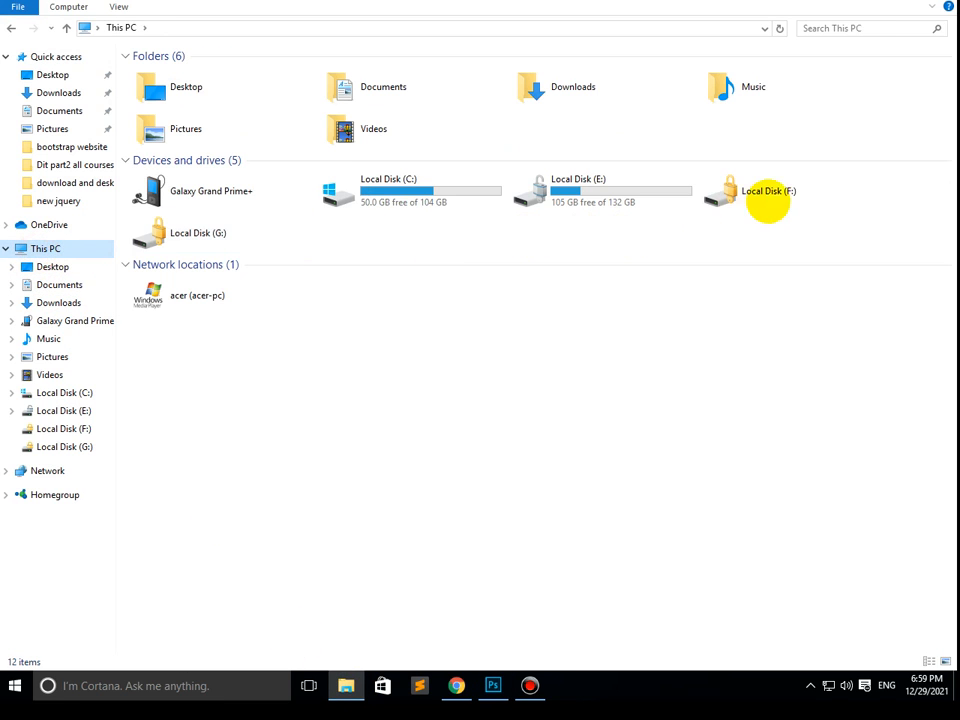
left_click(235, 234)
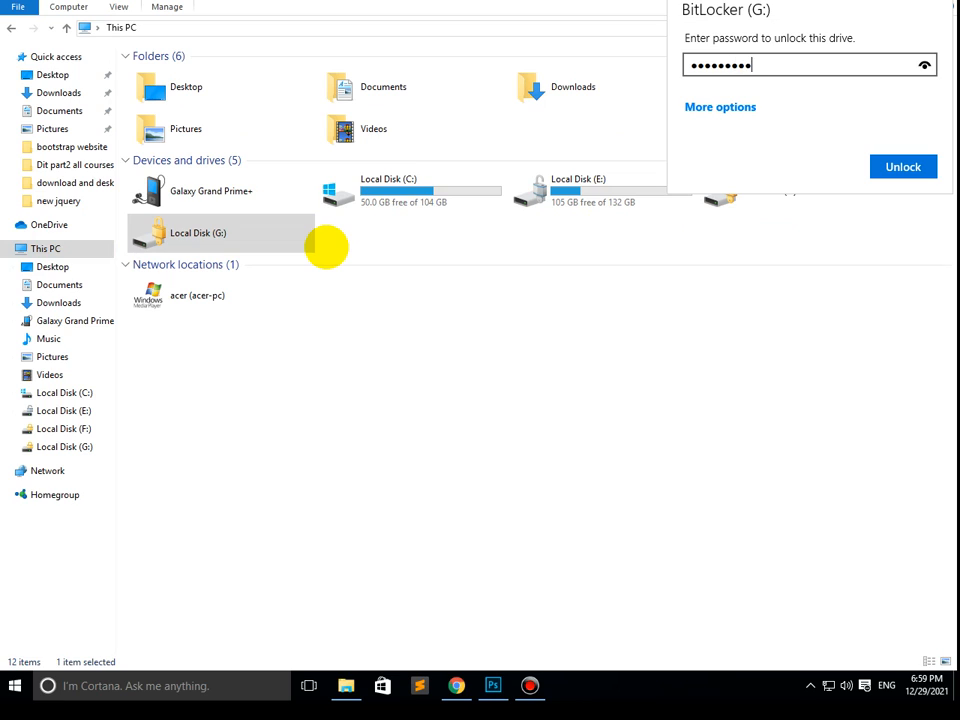
key("Return")
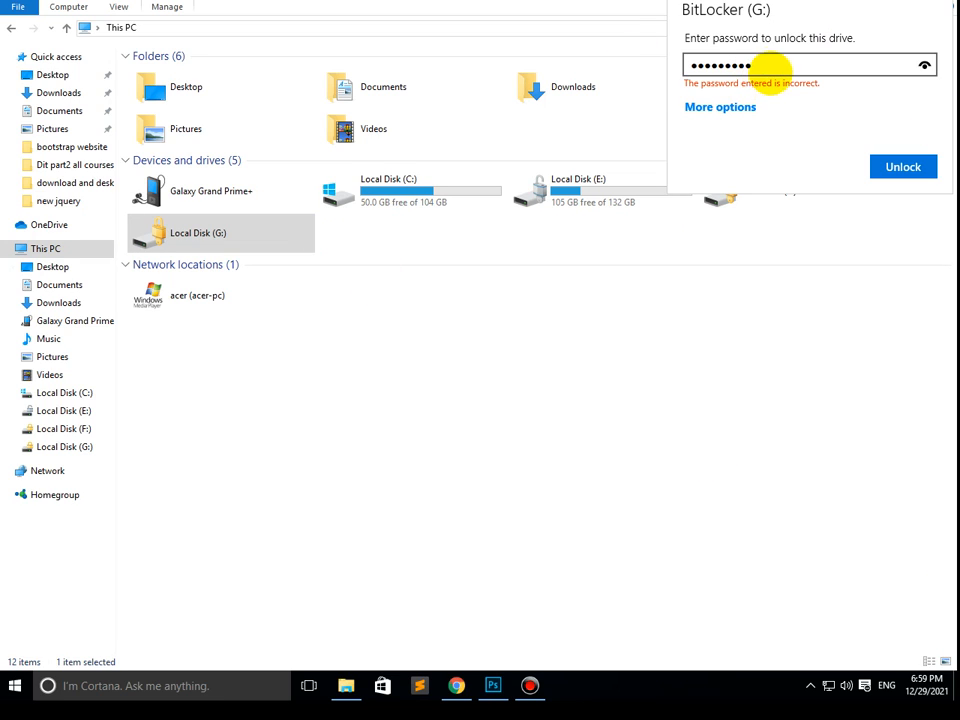
left_click_drag(771, 66, 622, 66)
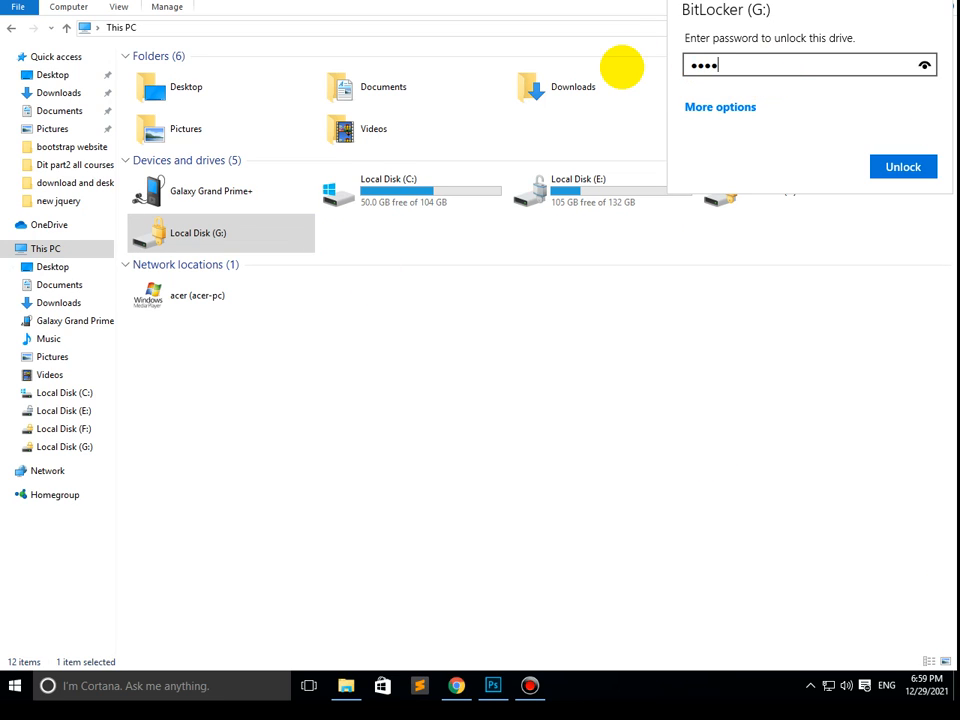
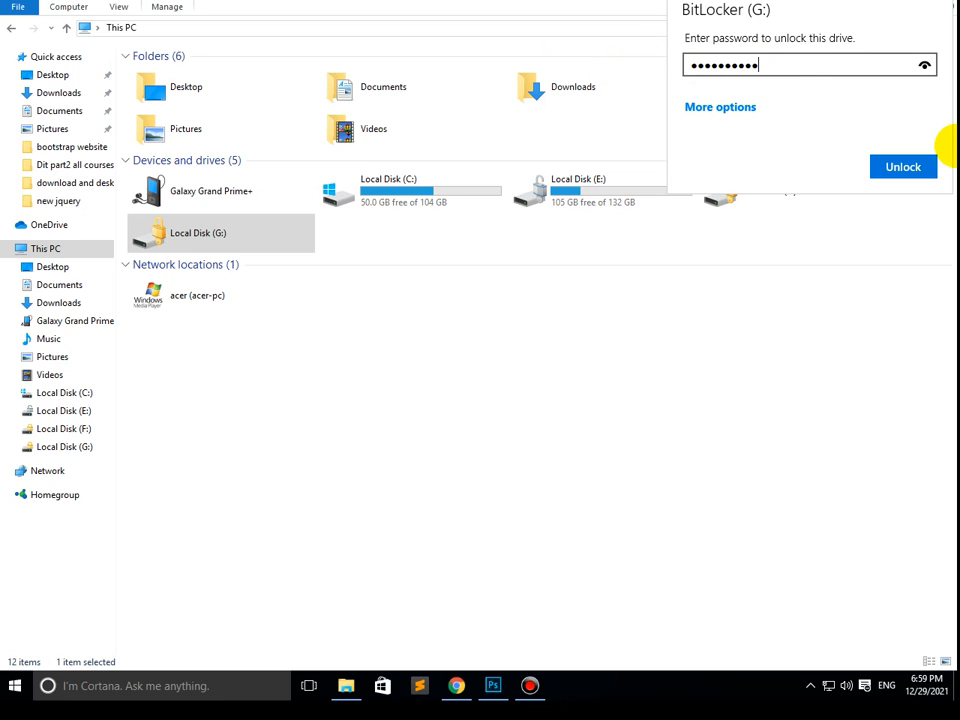
- Enter the BitLocker password to unlock Local Disk (G:) and open the drive
key("Return")
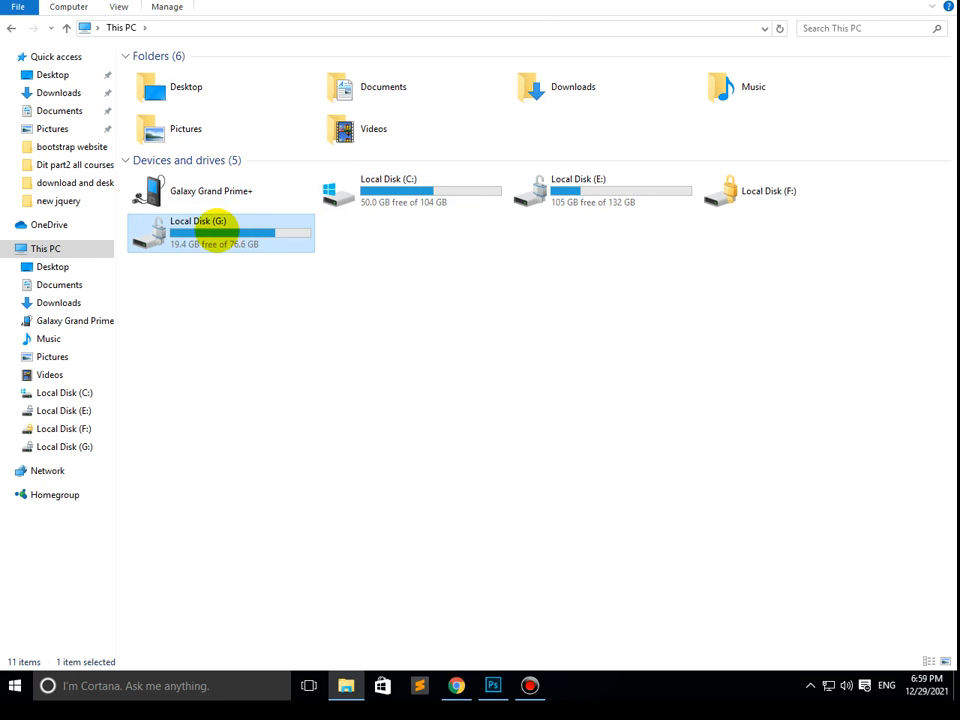
double_click(215, 230)
- Find the photos folder inside desktop items > all desktop data and open its fff image in Photoshop
left_click(173, 153)
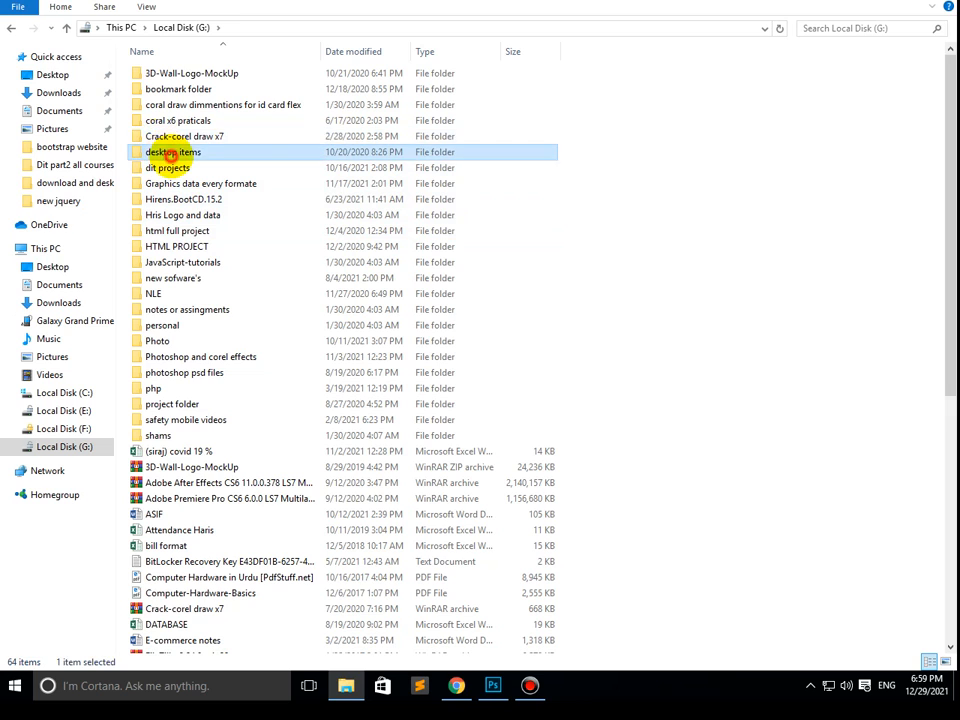
double_click(172, 152)
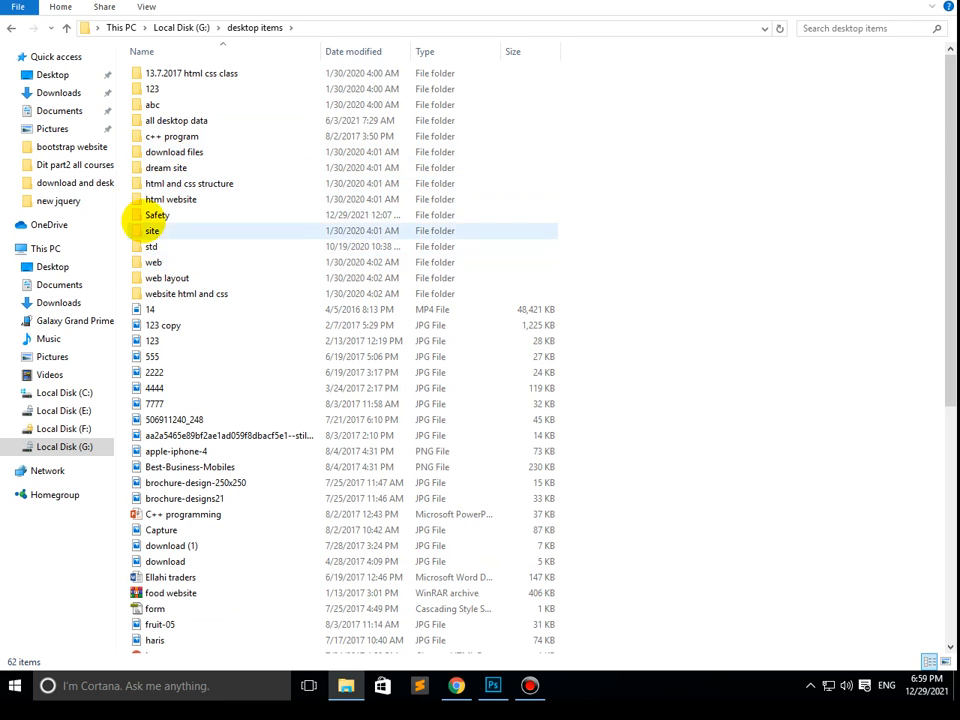
left_click(160, 120)
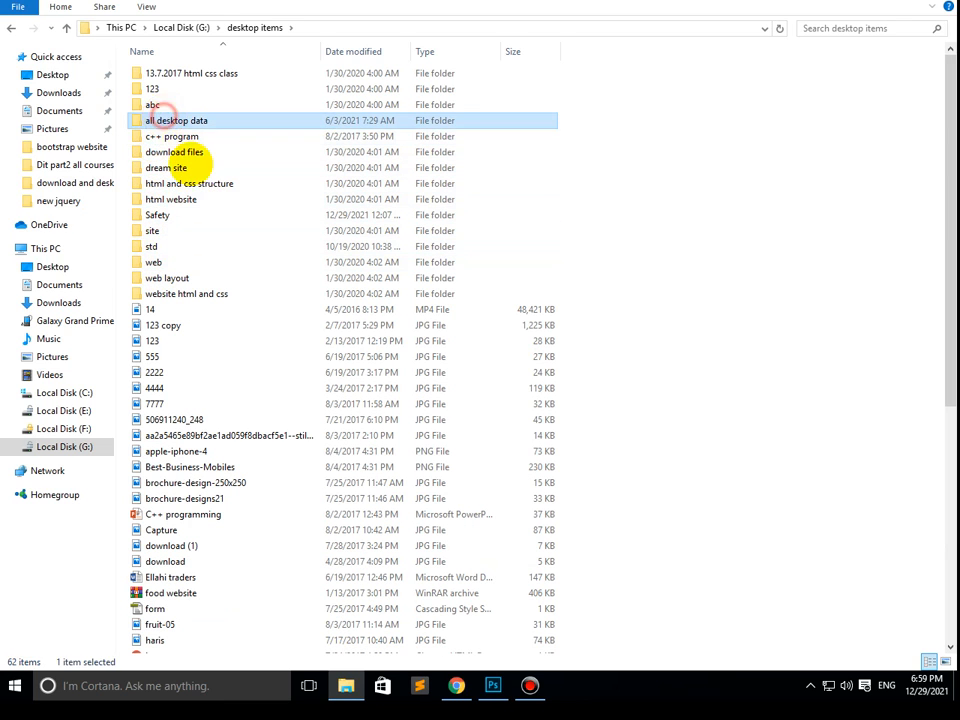
double_click(150, 122)
left_click(160, 325)
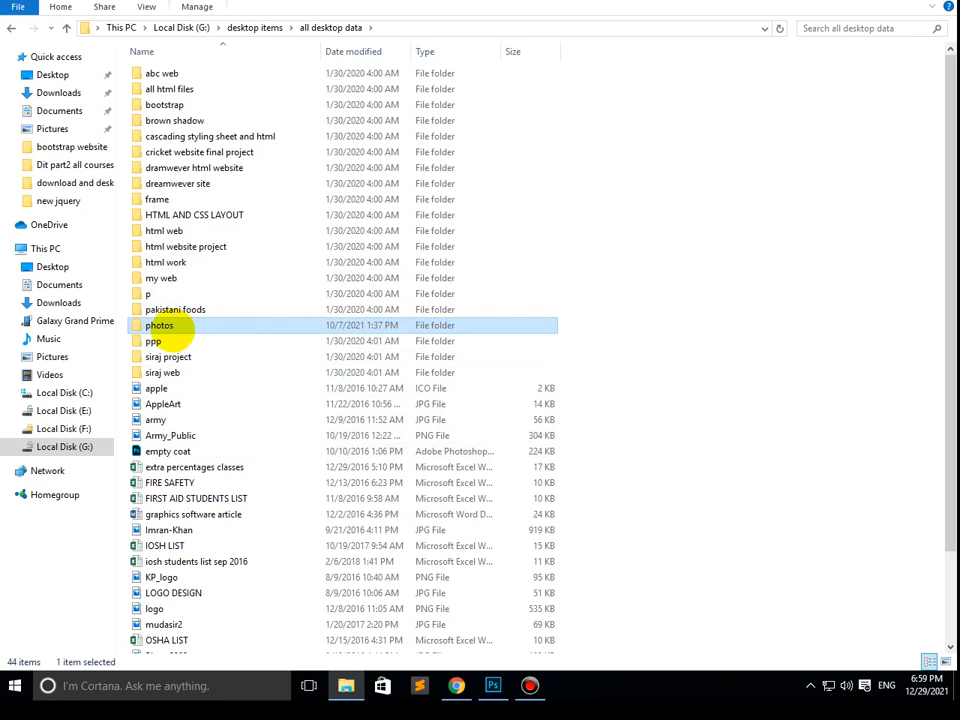
double_click(160, 325)
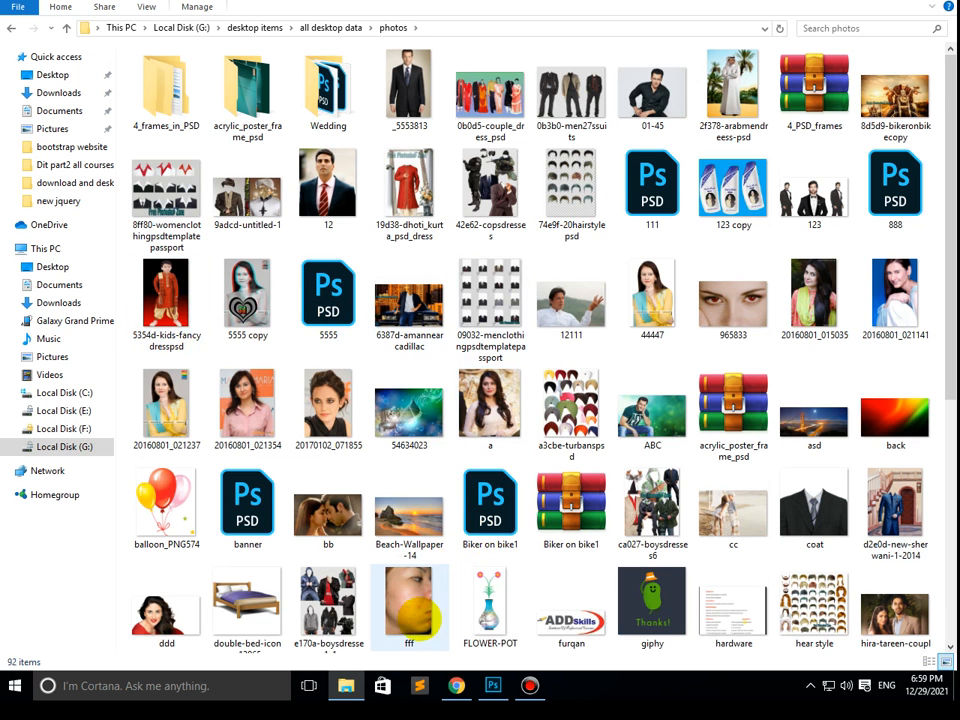
left_click_drag(412, 608, 445, 480)
left_click_drag(418, 437, 418, 437)
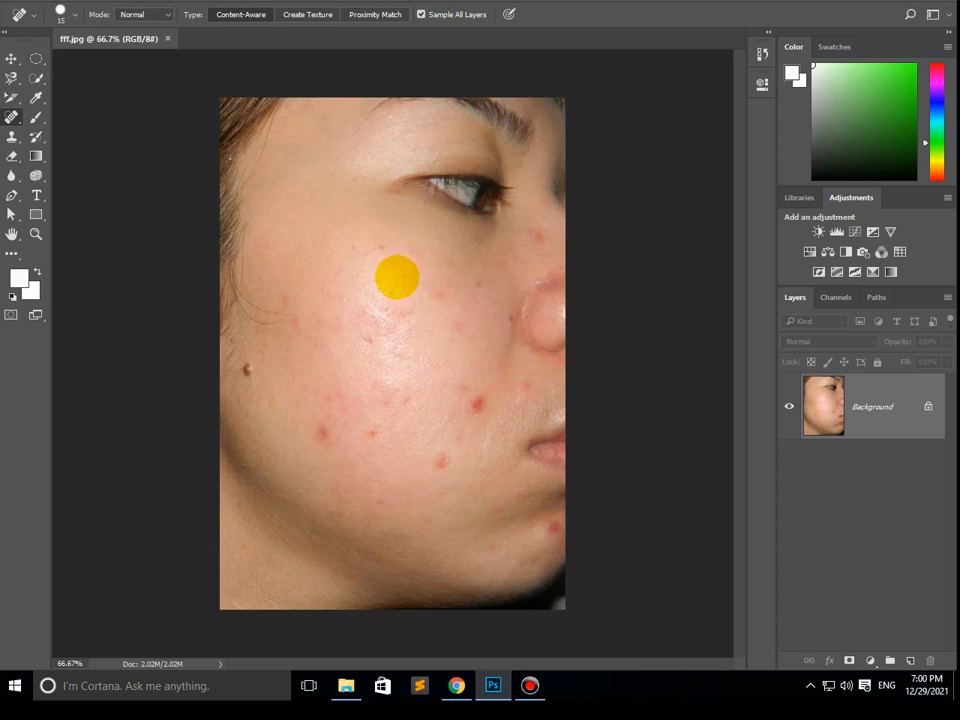
- Heal the mole, stray hairs and spots on the outer cheek near the hairline using the Spot Healing Brush at 45 px
scroll(388, 289, "up", 3)
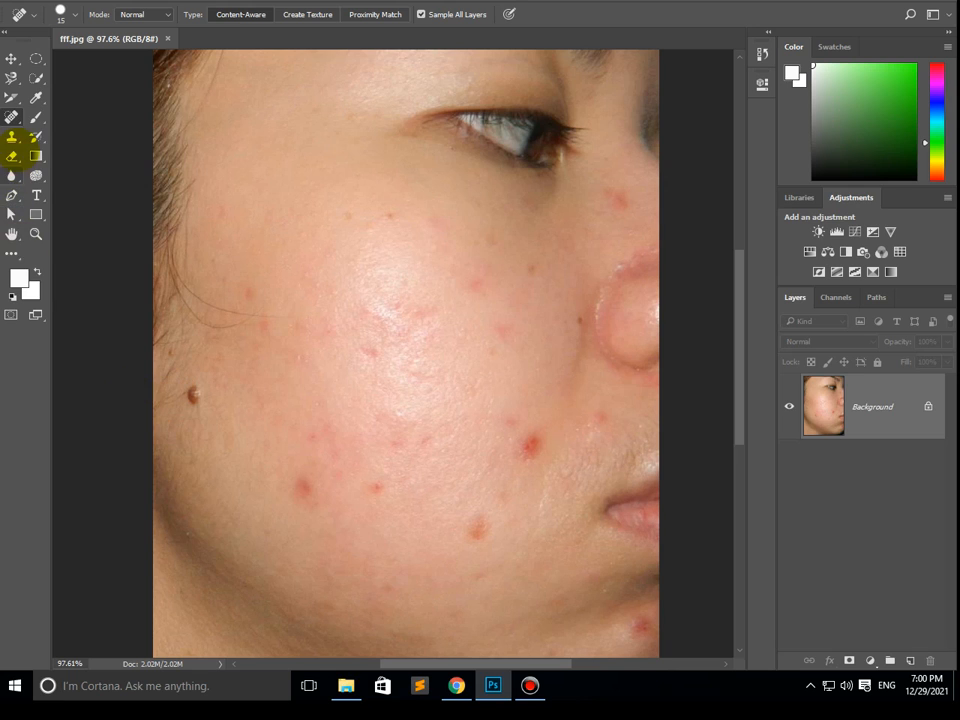
right_click(12, 116)
left_click(40, 118)
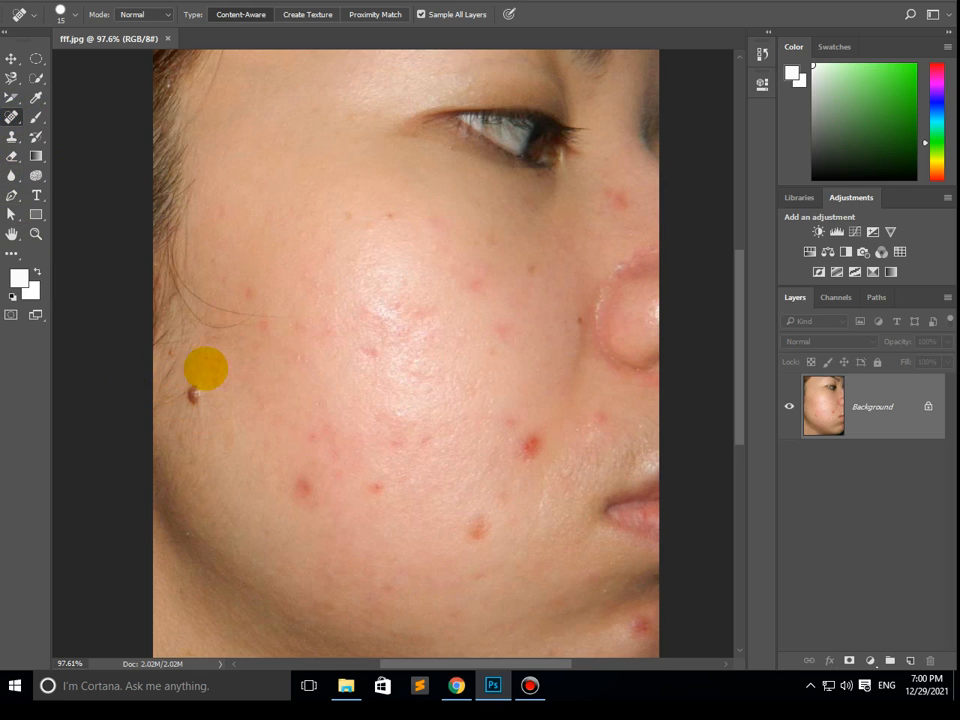
key("bracketright")
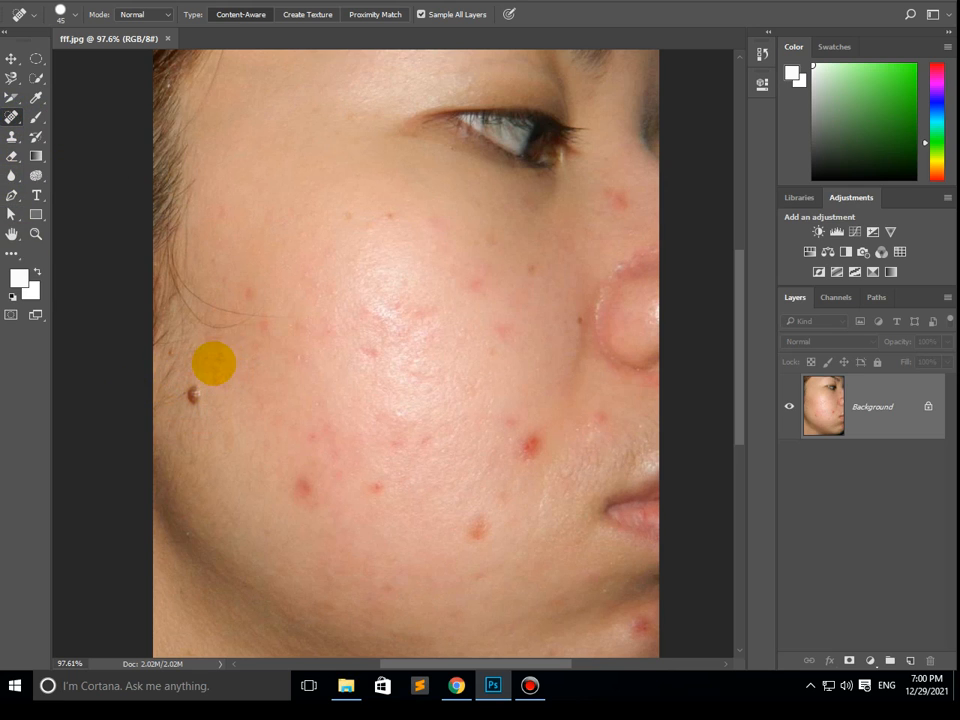
left_click_drag(218, 359, 203, 394)
mouse_move(243, 243)
left_mouse_down()
mouse_move(262, 322)
mouse_move(171, 343)
left_mouse_up()
mouse_move(255, 311)
left_mouse_down()
mouse_move(193, 305)
mouse_move(177, 268)
mouse_move(193, 311)
mouse_move(153, 350)
mouse_move(178, 356)
mouse_move(160, 396)
mouse_move(199, 390)
left_mouse_up()
left_click_drag(204, 379, 170, 408)
left_click_drag(208, 345, 160, 400)
- Heal the red acne spots across the lower cheek and between the nose and mouth with the 45 px brush
left_click_drag(300, 420, 297, 501)
left_click_drag(334, 413, 315, 512)
left_click_drag(381, 414, 375, 500)
left_click_drag(529, 420, 524, 452)
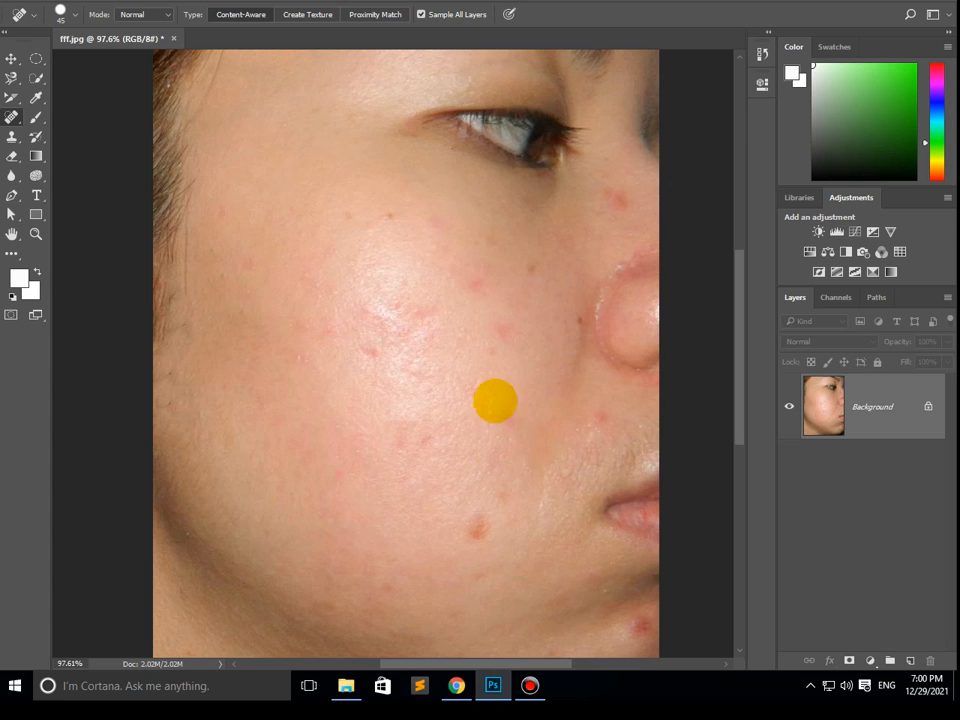
left_click_drag(505, 392, 513, 437)
left_click_drag(484, 500, 486, 548)
left_click_drag(600, 399, 603, 431)
- Heal the small spots and red marks on the upper cheek below the eye
left_click_drag(510, 321, 499, 347)
left_click_drag(489, 261, 460, 304)
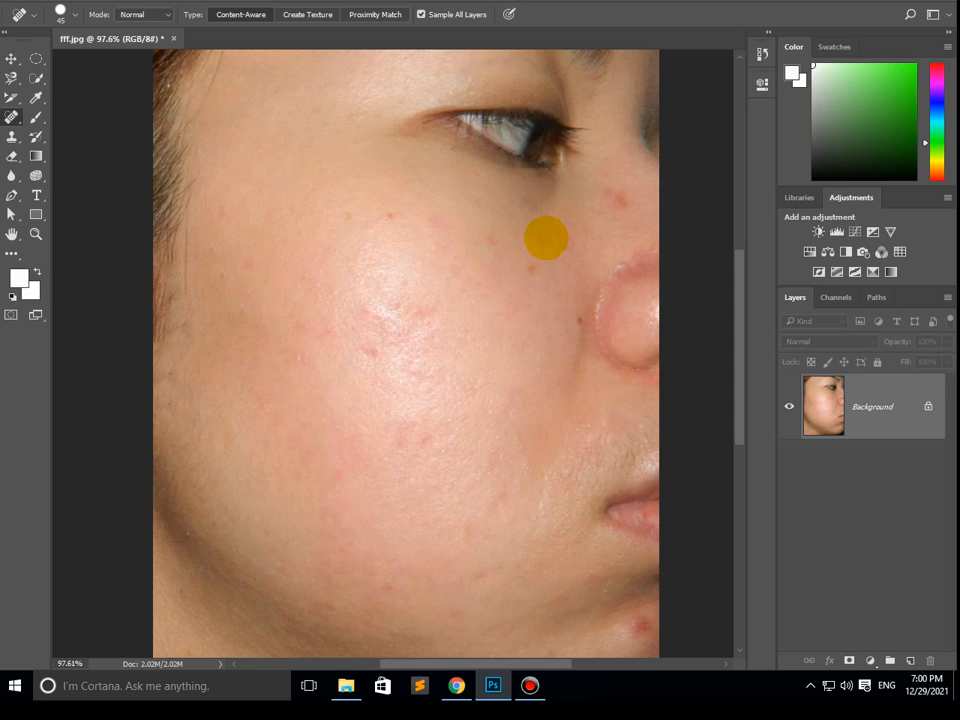
mouse_move(546, 238)
left_mouse_down()
mouse_move(542, 281)
mouse_move(534, 272)
left_mouse_up()
left_click_drag(435, 215, 440, 249)
mouse_move(364, 201)
left_mouse_down()
mouse_move(408, 253)
mouse_move(409, 327)
mouse_move(368, 356)
left_mouse_up()
left_click_drag(422, 295, 416, 328)
left_click_drag(398, 302, 435, 370)
- Heal the remaining marks on the middle and lower cheek and the red spot on the side of the nose bridge
left_click_drag(437, 401, 414, 447)
left_click_drag(388, 437, 413, 447)
left_click_drag(413, 437, 415, 461)
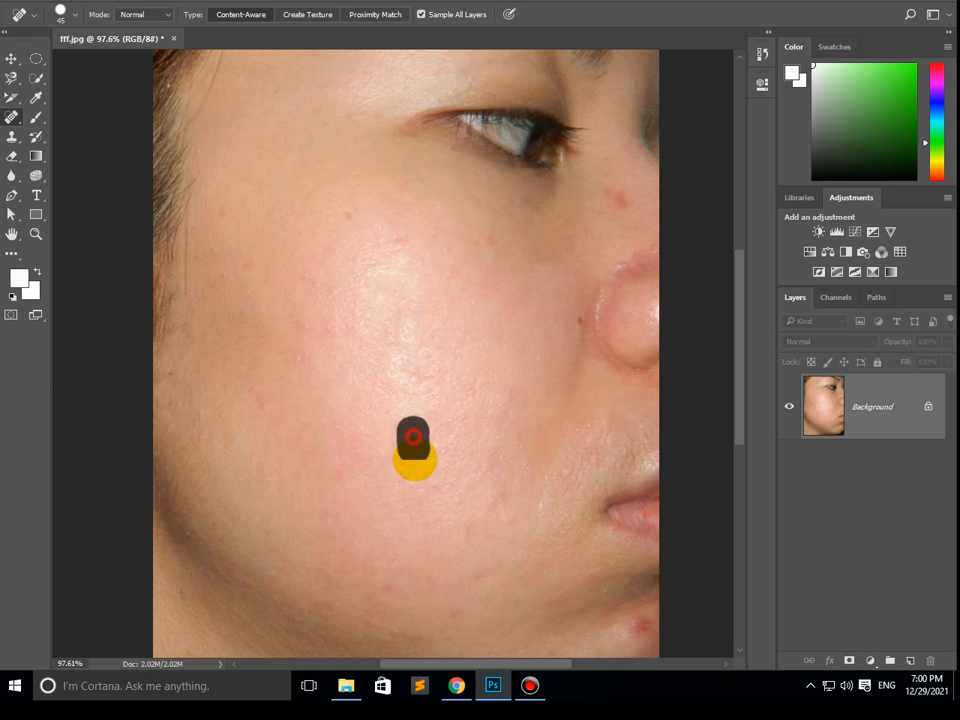
left_click_drag(611, 155, 615, 197)
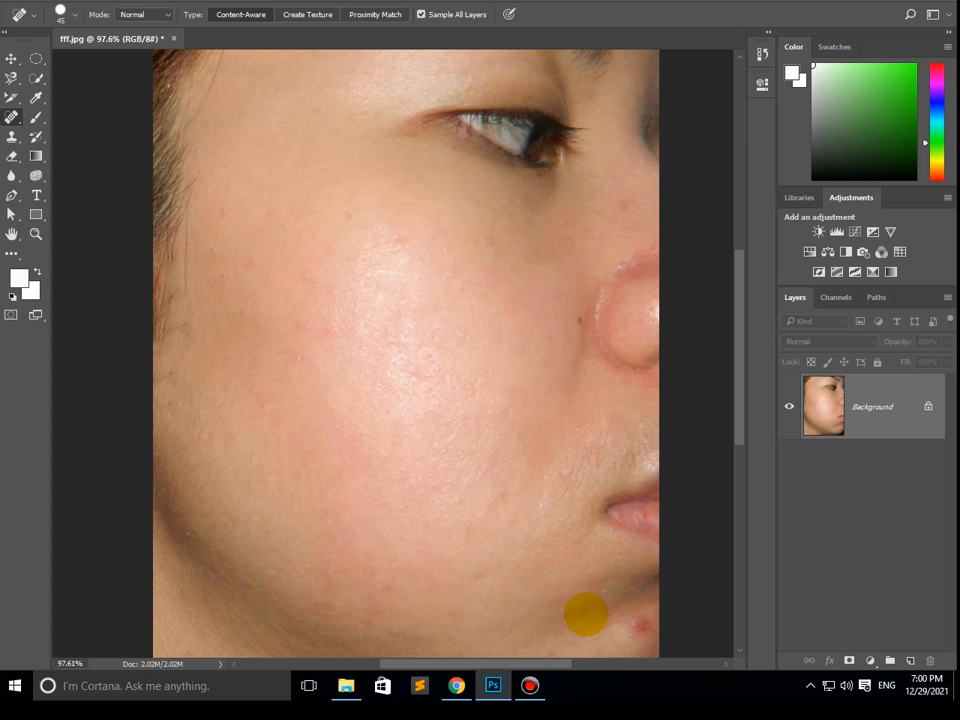
left_click_drag(395, 589, 486, 574)
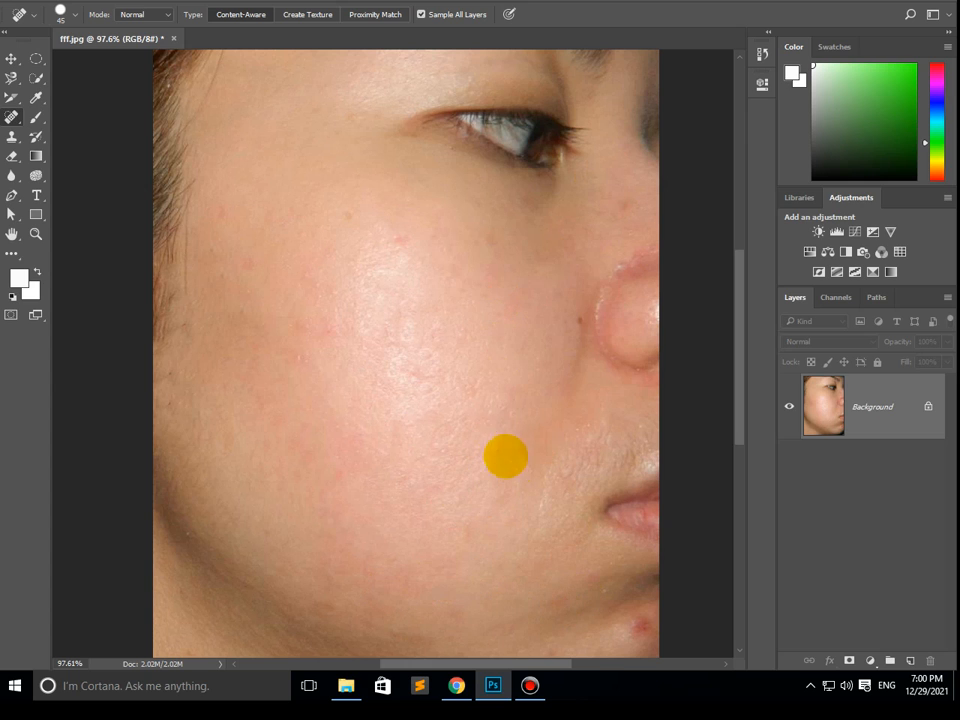
mouse_move(417, 387)
left_mouse_down()
mouse_move(383, 440)
mouse_move(363, 436)
left_mouse_up()
- Enlarge the healing brush to 50 px and heal the marks on the outer cheek, upper cheek and under the eye
key("]")
mouse_move(327, 341)
left_mouse_down()
mouse_move(309, 379)
mouse_move(289, 375)
left_mouse_up()
left_click_drag(255, 234, 243, 317)
mouse_move(228, 206)
left_mouse_down()
mouse_move(225, 255)
mouse_move(247, 290)
left_mouse_up()
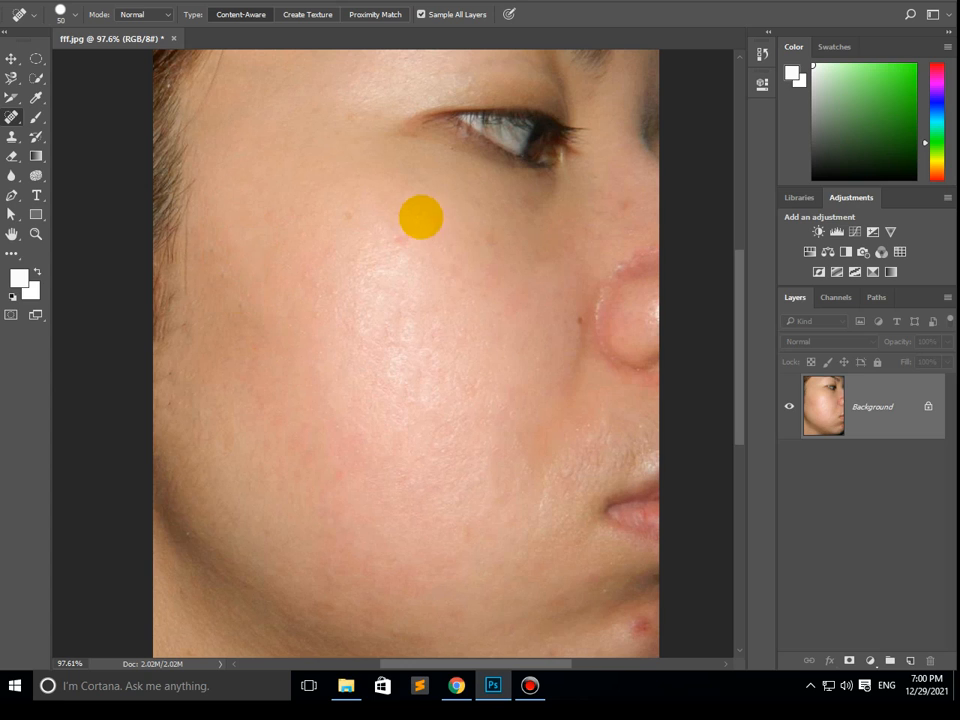
left_click_drag(417, 220, 394, 249)
left_click_drag(543, 218, 546, 219)
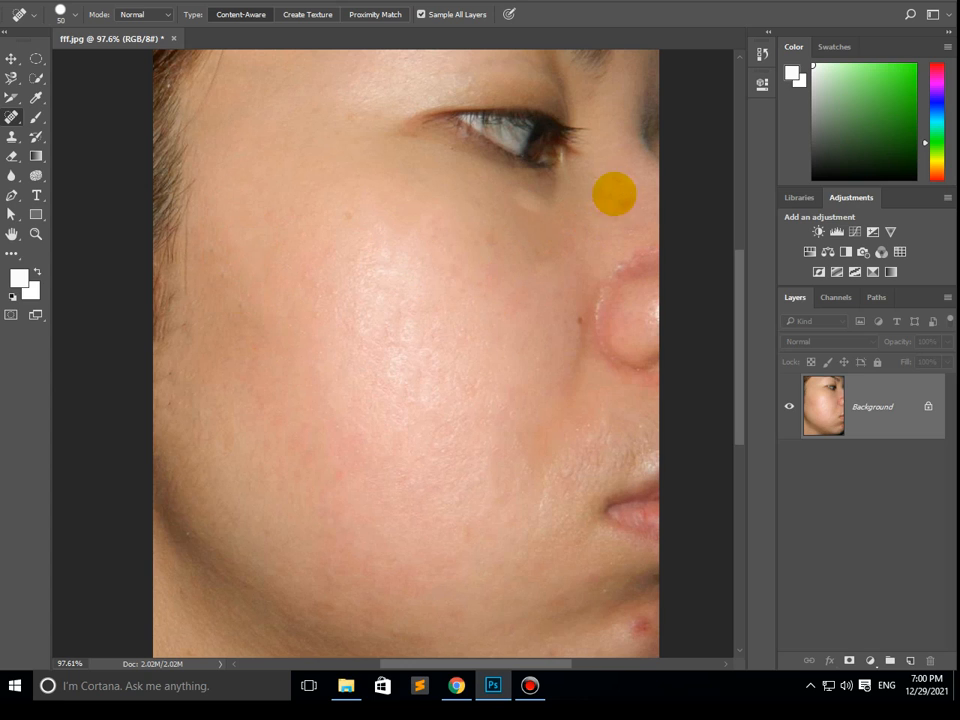
- Heal the red blemish on the chin and smooth the uneven skin across the lower cheek with the 50 px brush
left_click_drag(600, 621, 645, 632)
mouse_move(566, 570)
left_mouse_down()
mouse_move(574, 574)
mouse_move(567, 613)
mouse_move(611, 613)
left_mouse_up()
left_click_drag(594, 568, 627, 624)
left_click_drag(514, 516, 396, 527)
left_click_drag(396, 477, 349, 526)
left_click_drag(307, 464, 279, 494)
left_click_drag(281, 430, 334, 482)
left_click_drag(340, 466, 349, 495)
left_click_drag(475, 435, 476, 490)
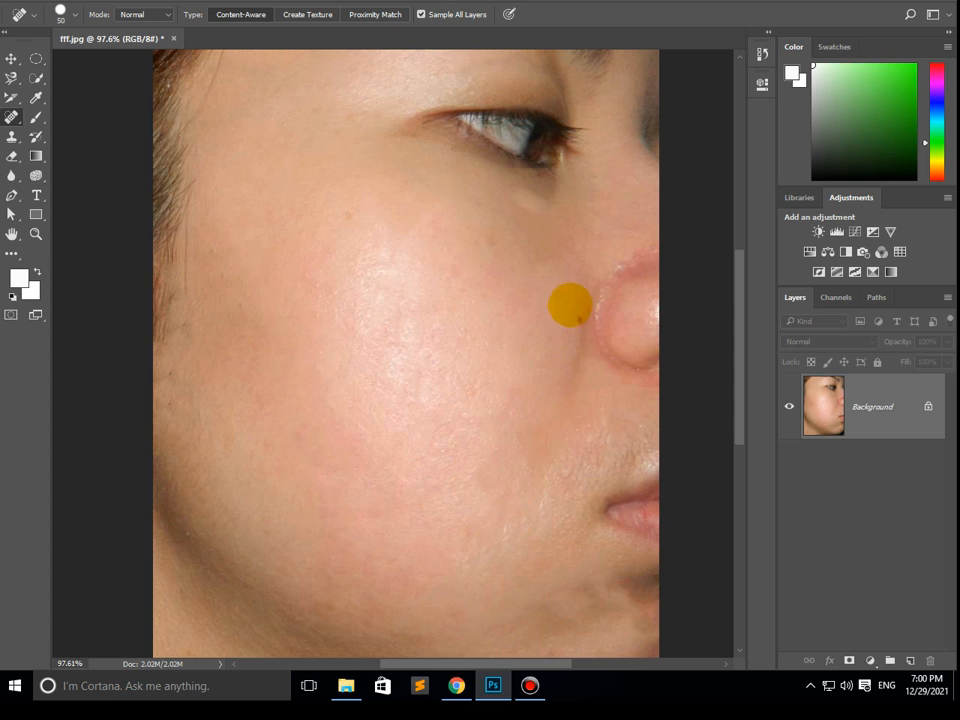
- Heal the dark spot beside the nose, the faint upper-cheek marks and the skin along the lower cheek
left_click_drag(572, 302, 552, 340)
left_click_drag(542, 251, 525, 302)
left_click_drag(476, 261, 450, 306)
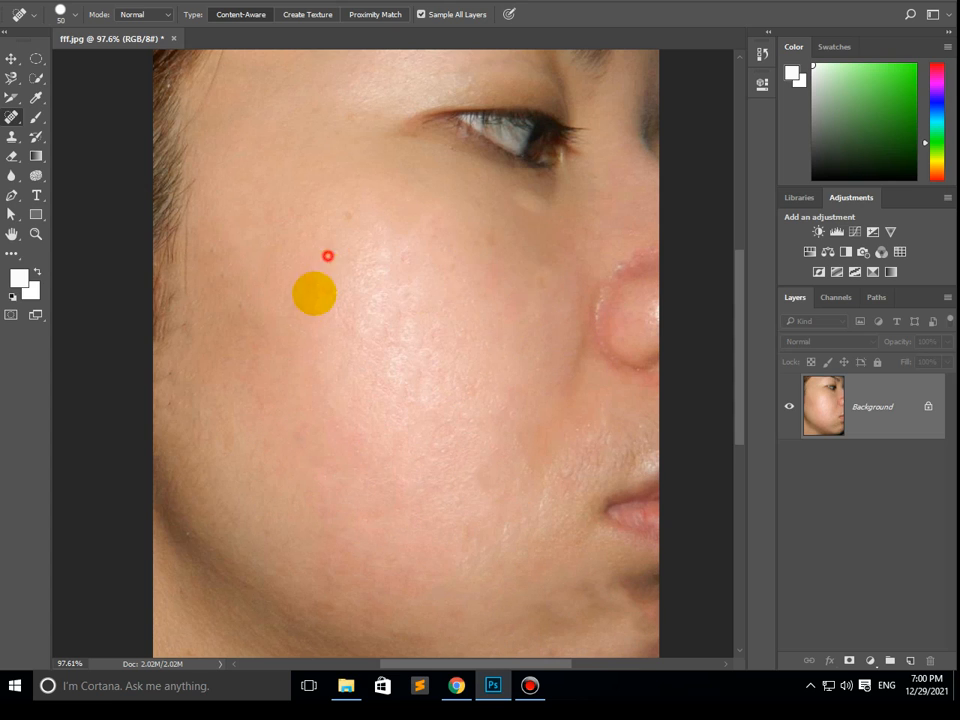
left_click_drag(323, 179, 345, 262)
left_click_drag(386, 500, 362, 602)
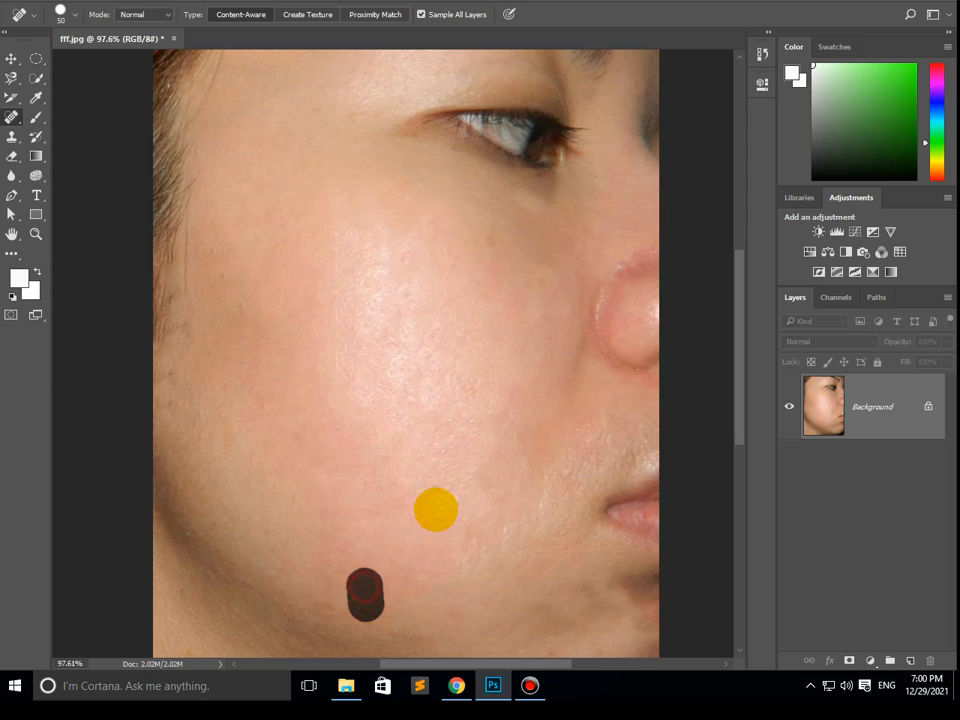
left_click_drag(435, 510, 390, 583)
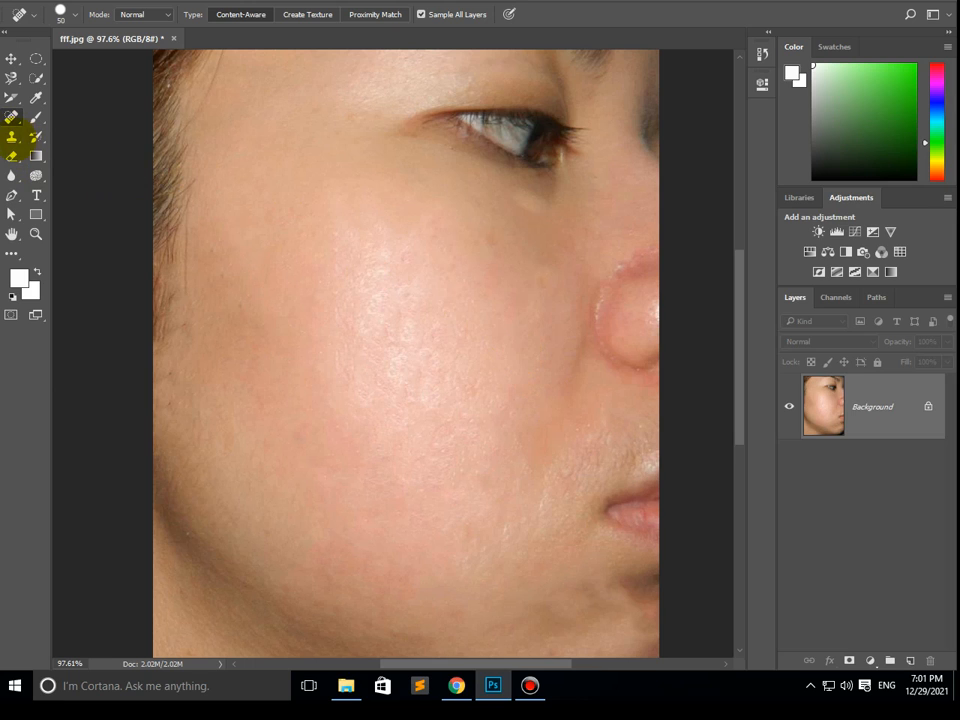
- Try cloning from a source point below the eye onto the cheek with a 300 px Clone Stamp, and undo the stroke
left_click(12, 137)
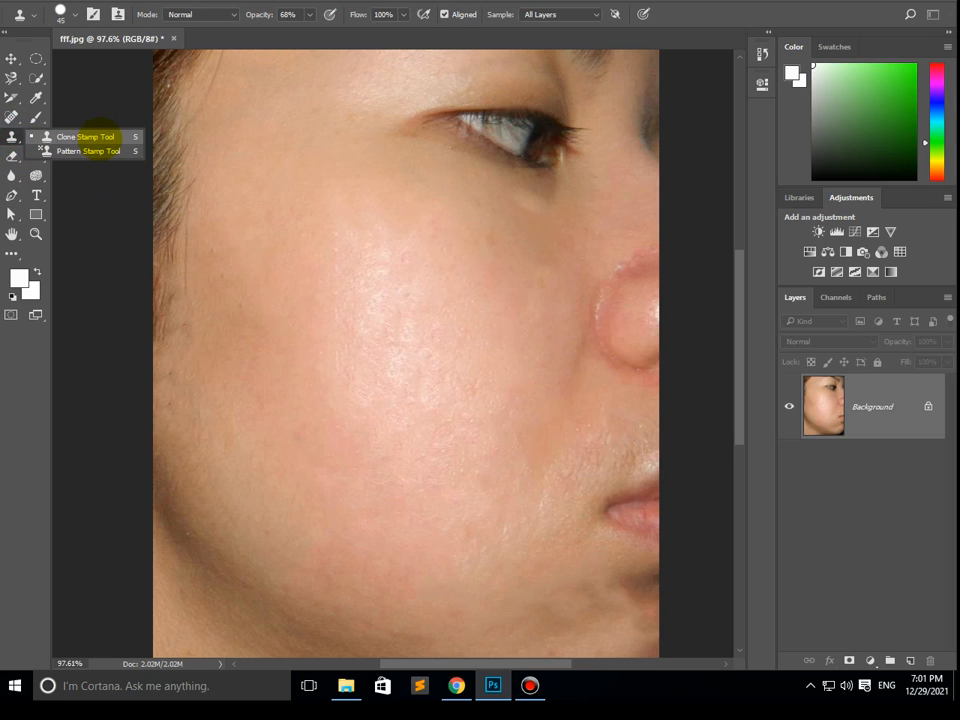
left_click(100, 137)
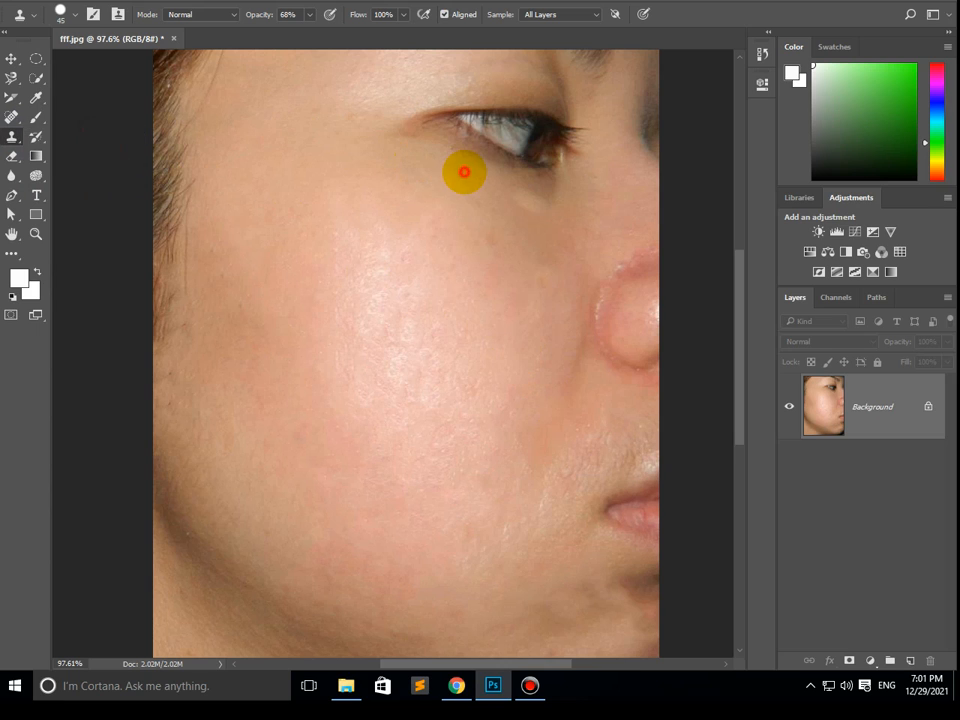
left_click(464, 172, "alt")
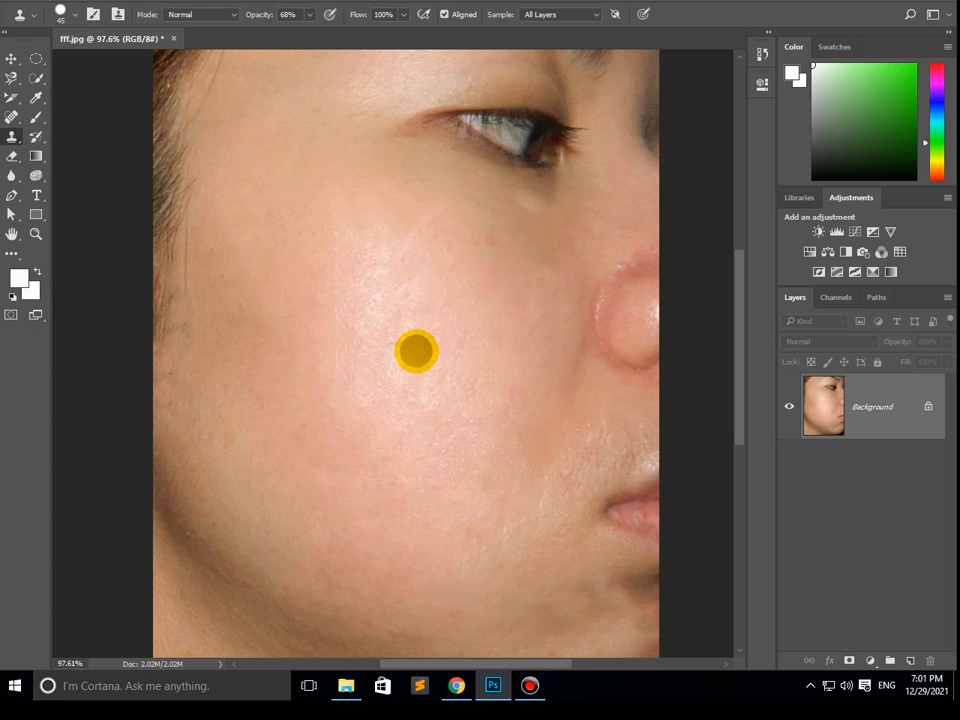
key("bracketright")
key("bracketright")
key("bracketright")
key("bracketright")
key("bracketright")
key("bracketright")
key("bracketright")
key("bracketright")
key("bracketright")
key("bracketright")
key("bracketright")
mouse_move(340, 340)
left_mouse_down()
mouse_move(441, 349)
mouse_move(315, 434)
mouse_move(375, 437)
mouse_move(476, 465)
left_mouse_up()
key("ctrl+z")
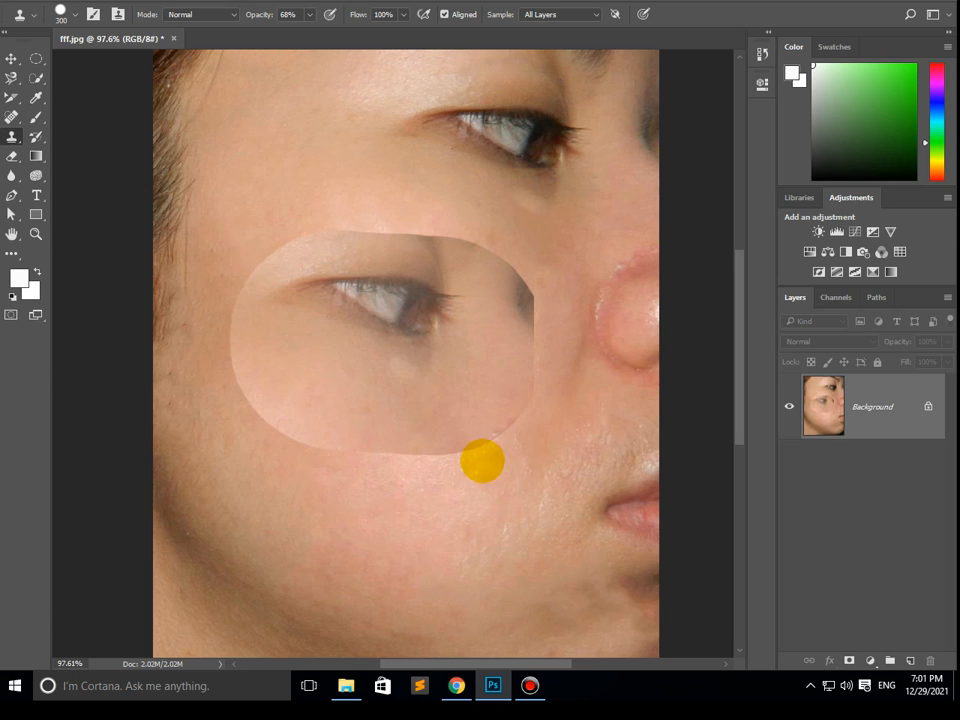
key("ctrl+z")
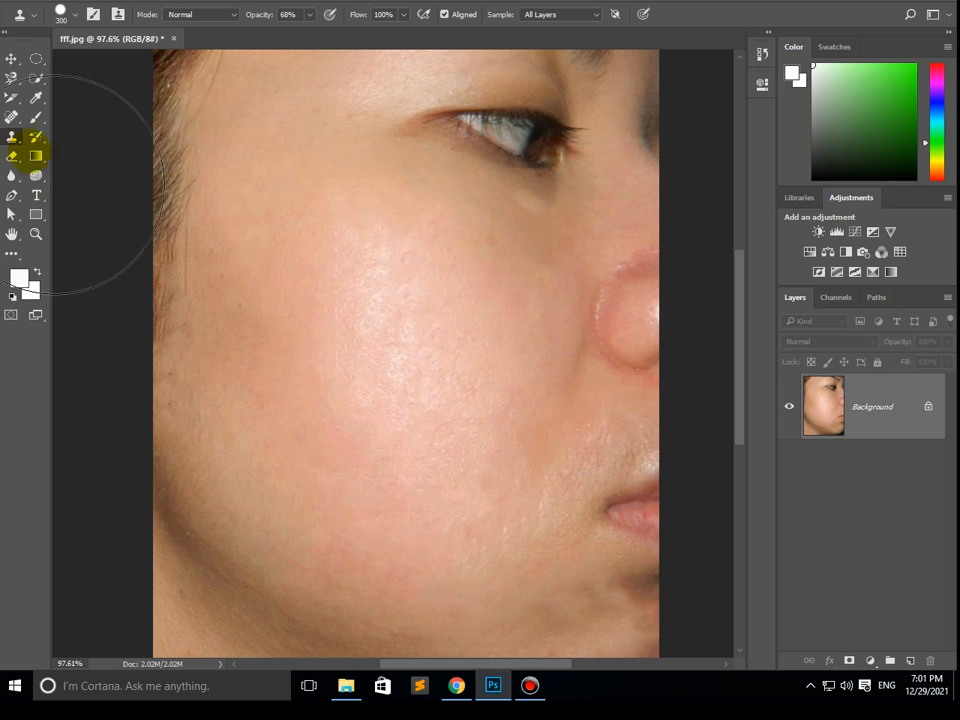
- Smooth the cheek from below the eye down to its centre with the 50 px Spot Healing Brush
right_click(11, 136)
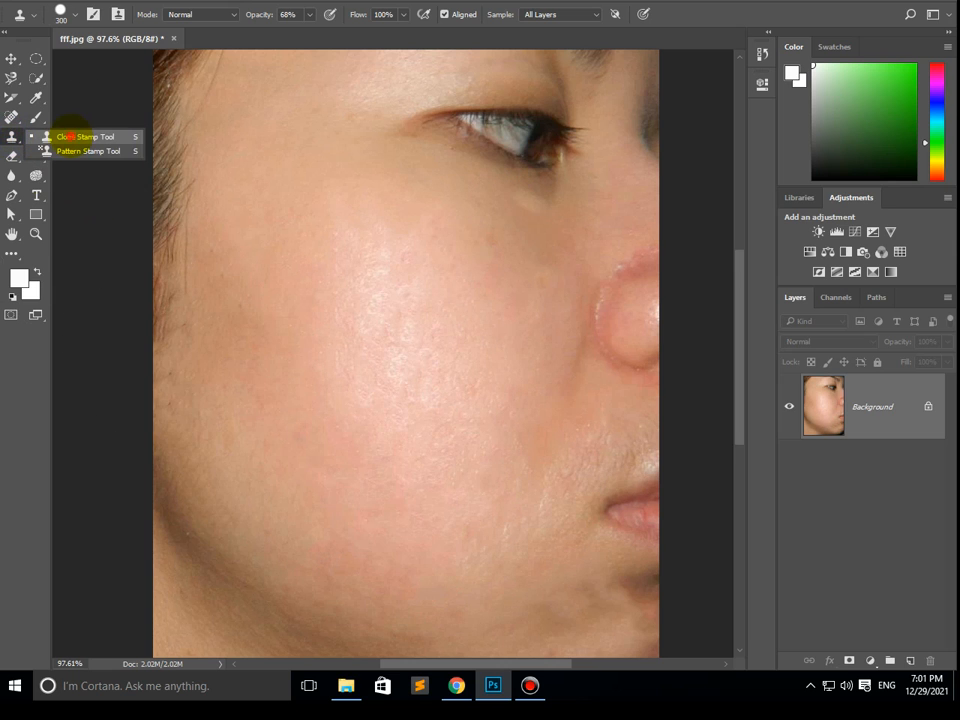
left_click(66, 137)
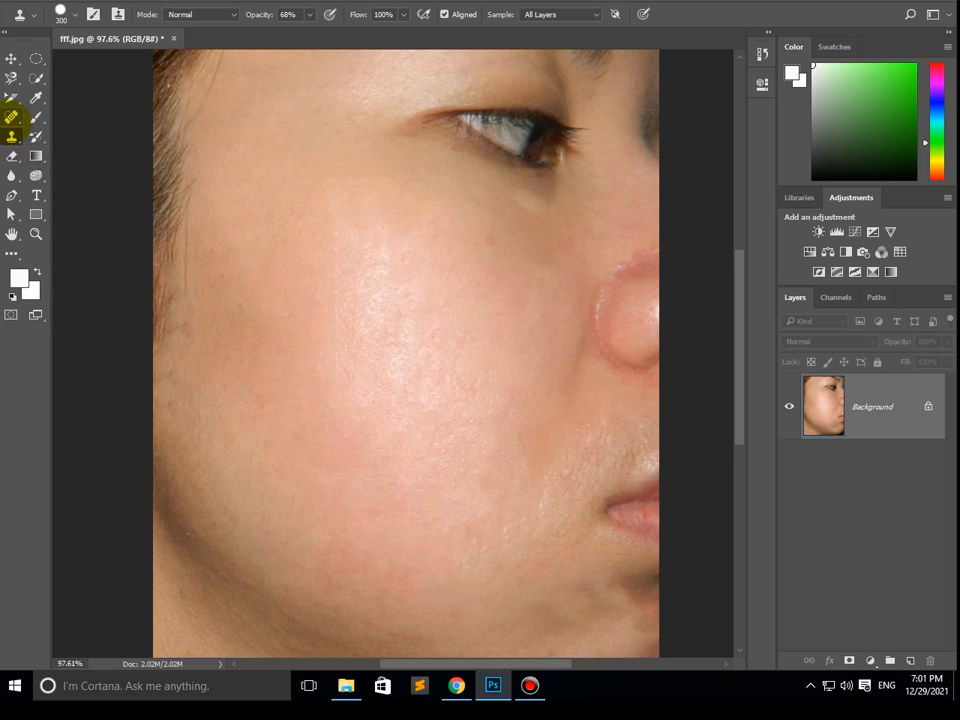
right_click(11, 117)
left_click(54, 114)
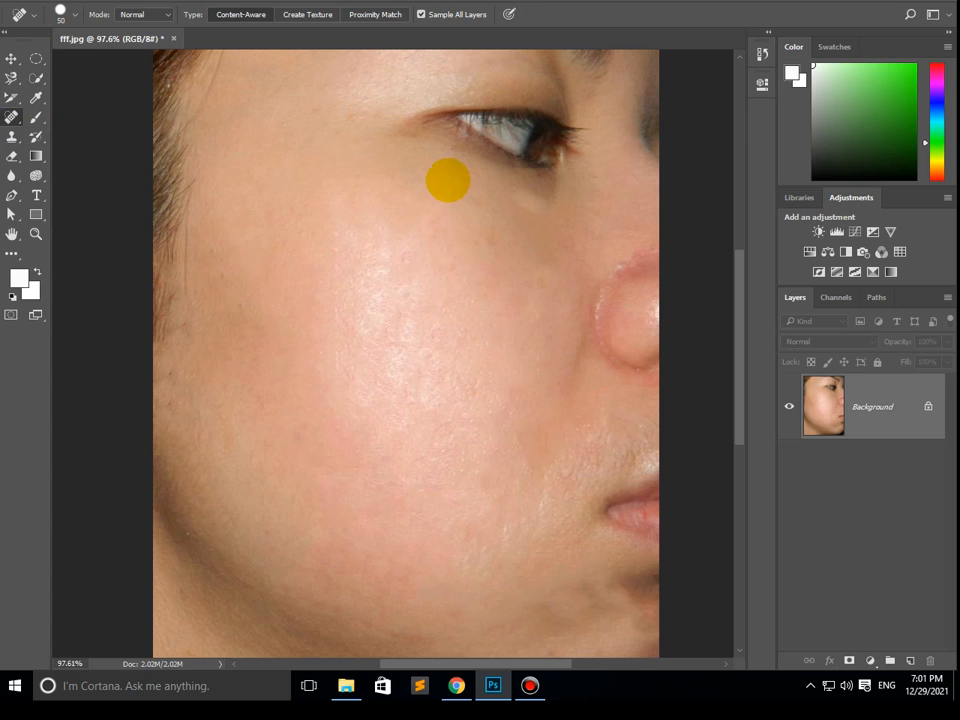
mouse_move(448, 175)
left_mouse_down()
mouse_move(404, 254)
mouse_move(388, 386)
left_mouse_up()
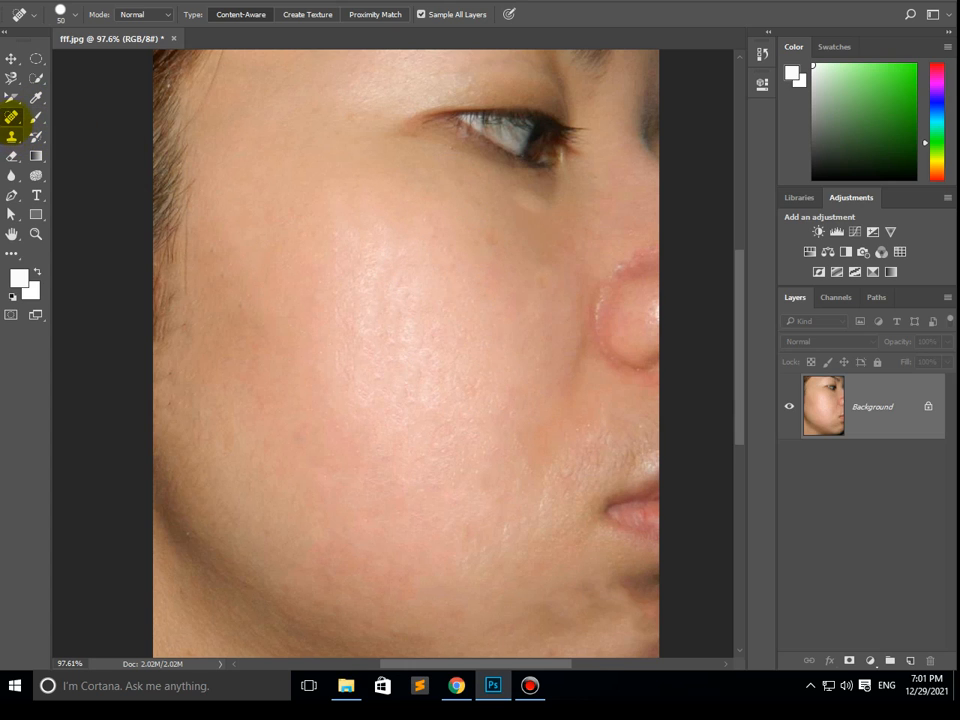
- Reset the Clone Stamp tool to its default settings and clone from just below the eye onto the upper cheek
right_click(11, 116)
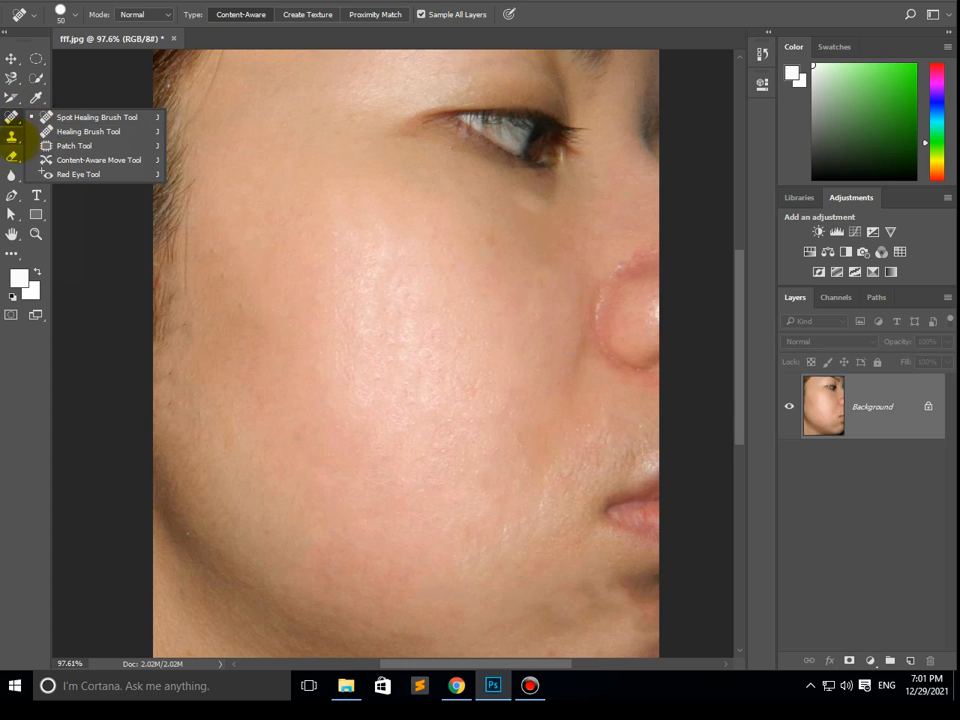
left_click(11, 136)
left_click(63, 136)
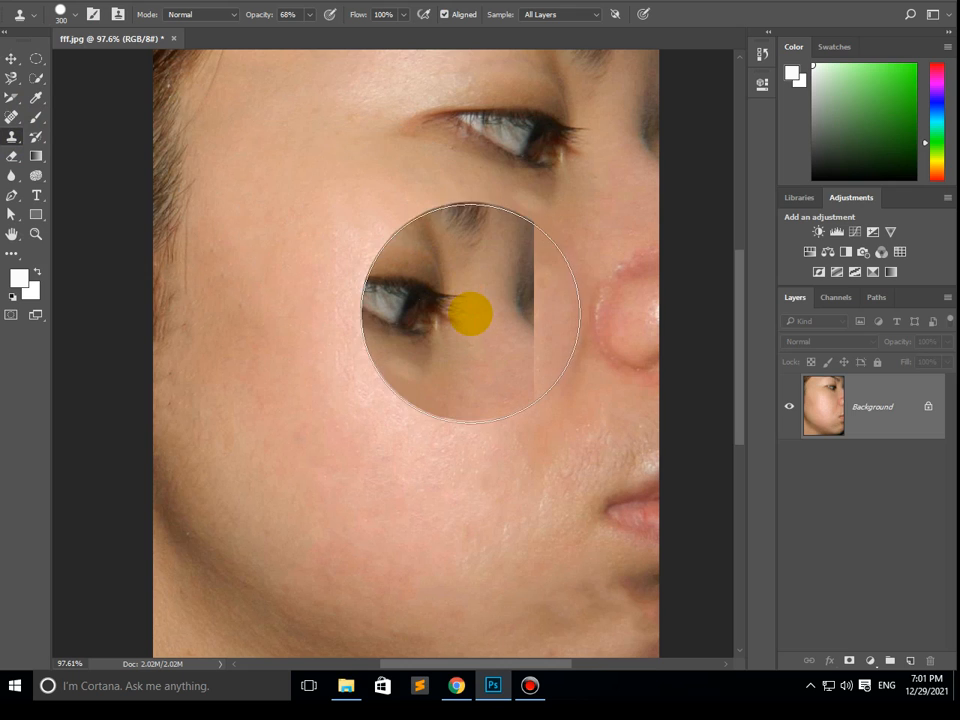
key("bracketleft")
key("bracketleft")
key("bracketleft")
key("bracketleft")
key("bracketleft")
key("bracketleft")
key("bracketleft")
key("bracketleft")
key("bracketleft")
key("bracketleft")
key("bracketleft")
key("bracketleft")
key("bracketleft")
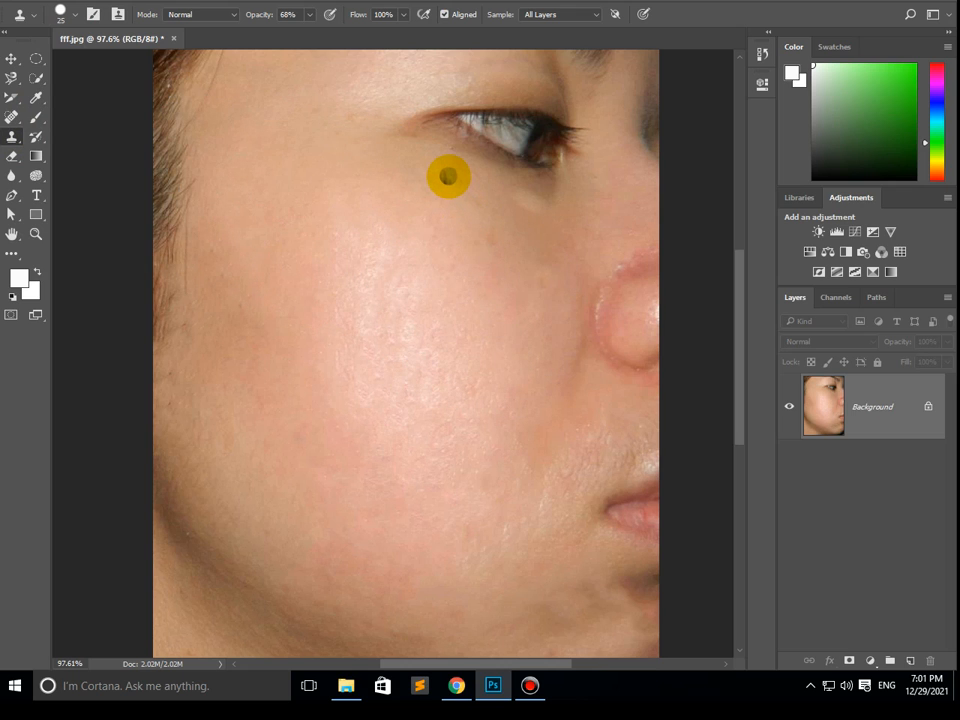
right_click(20, 14)
left_click(66, 10)
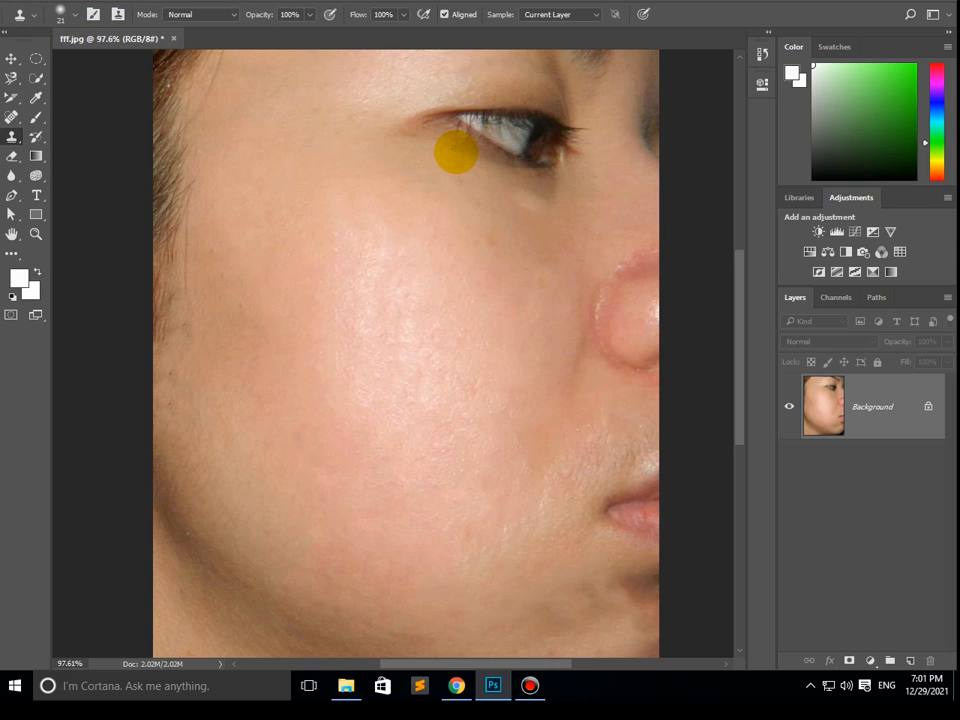
left_click(438, 259)
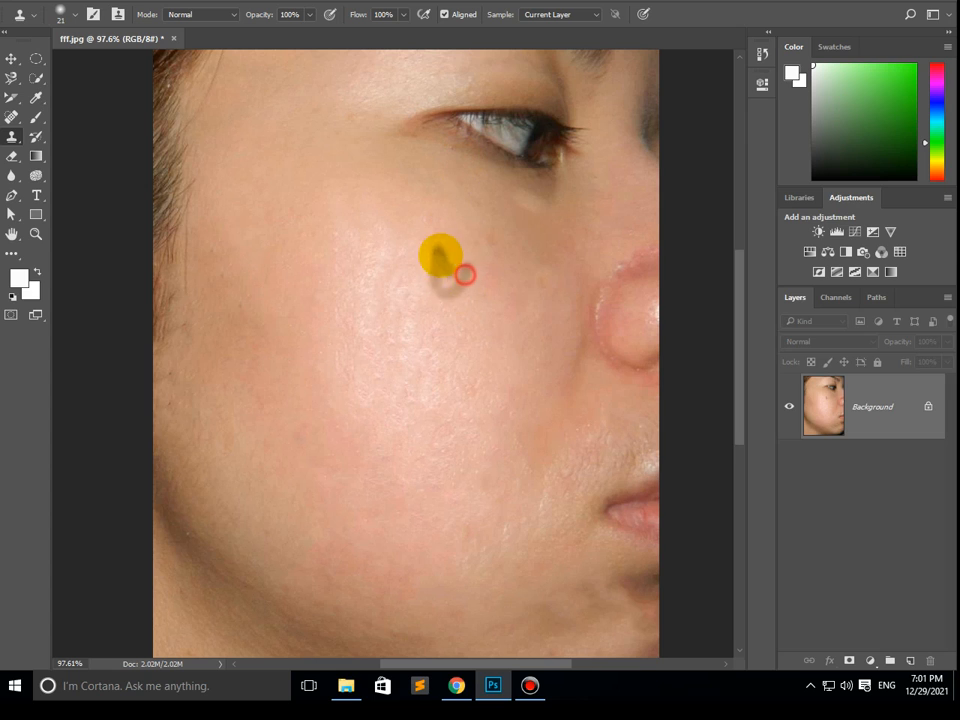